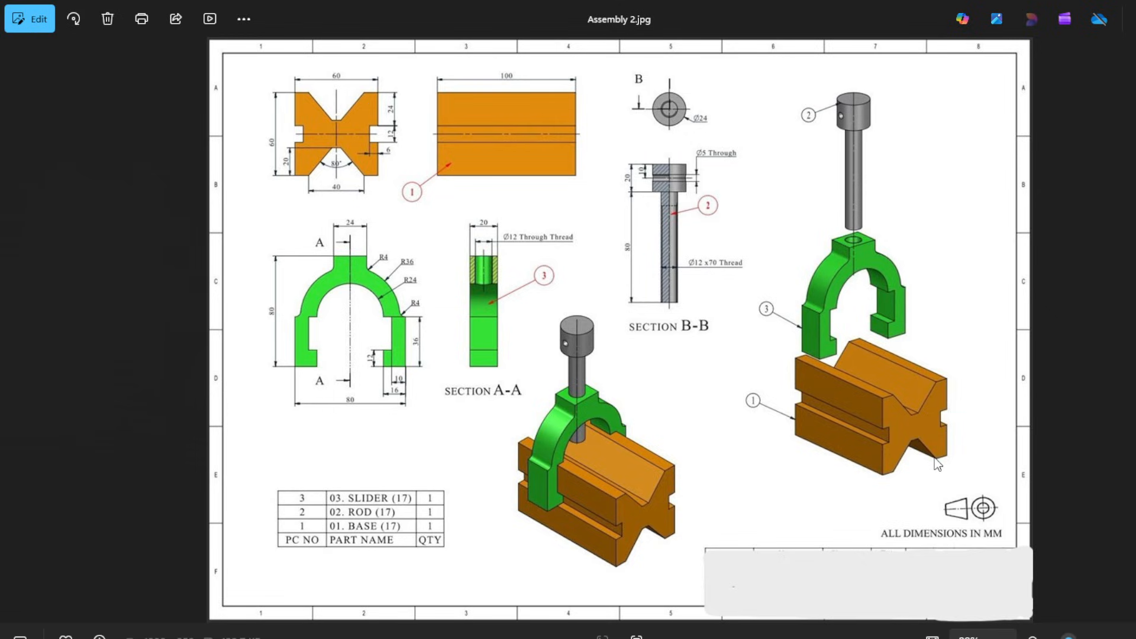
Check the base's views in the Assembly 2.jpg reference drawing and create a new part document in SOLIDWORKS.
scroll(328, 90, "up", 4)
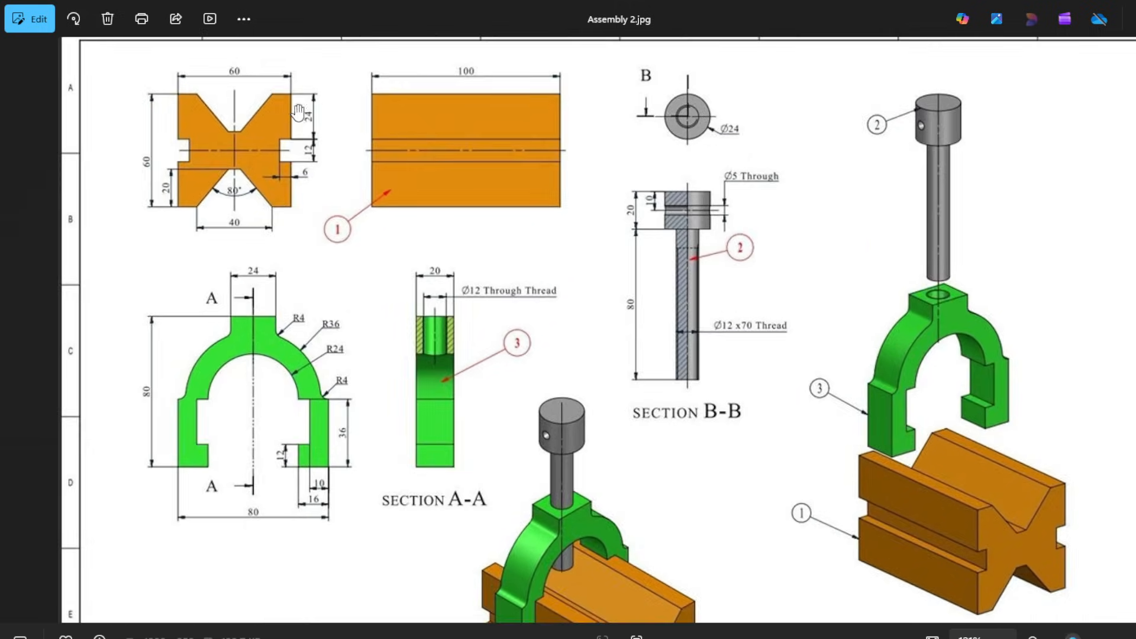
left_click_drag(330, 188, 360, 230)
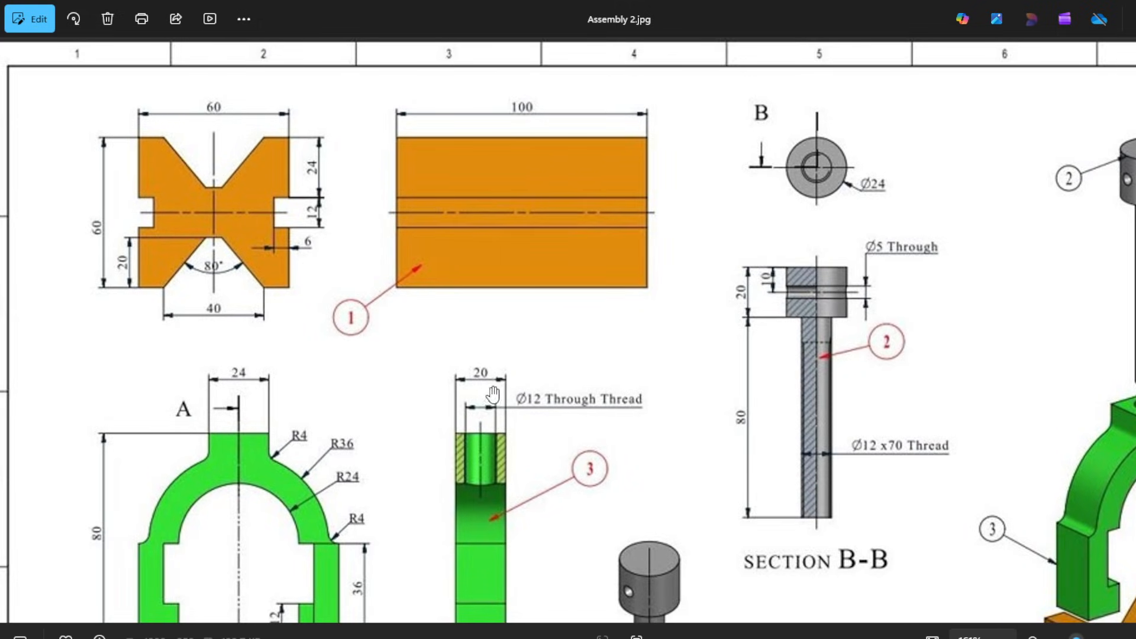
left_click(878, 616)
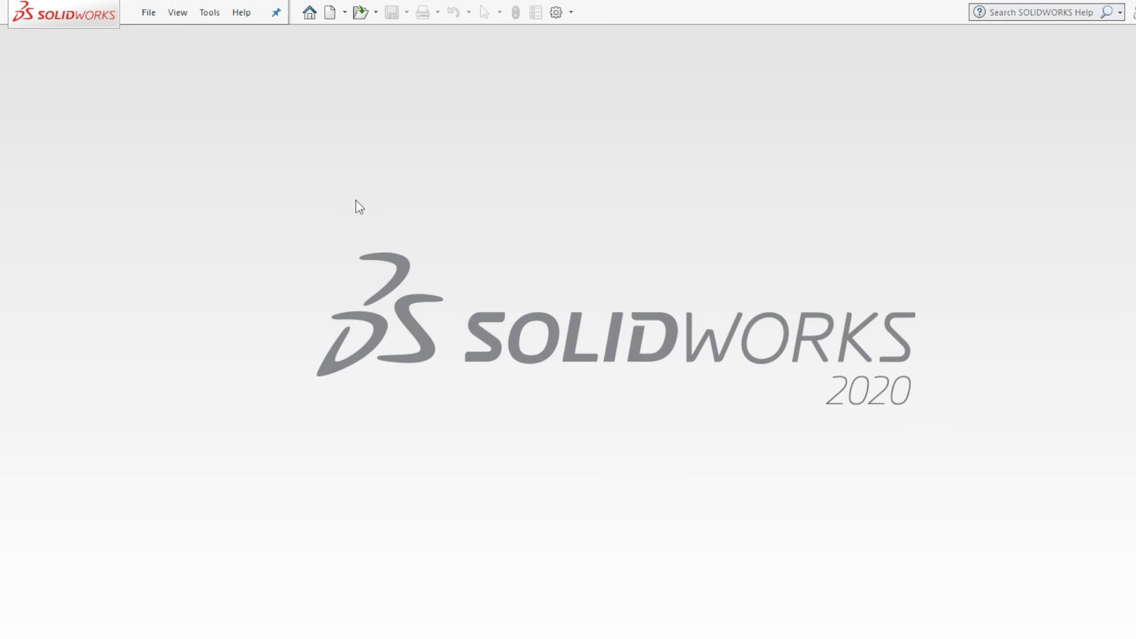
left_click(330, 12)
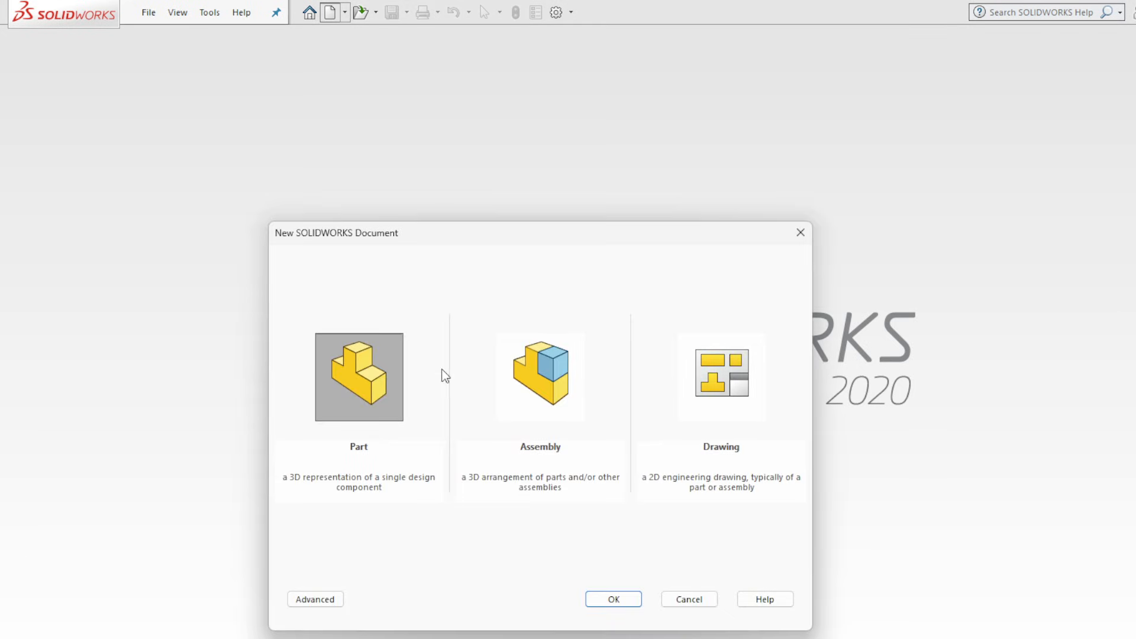
left_click(625, 594)
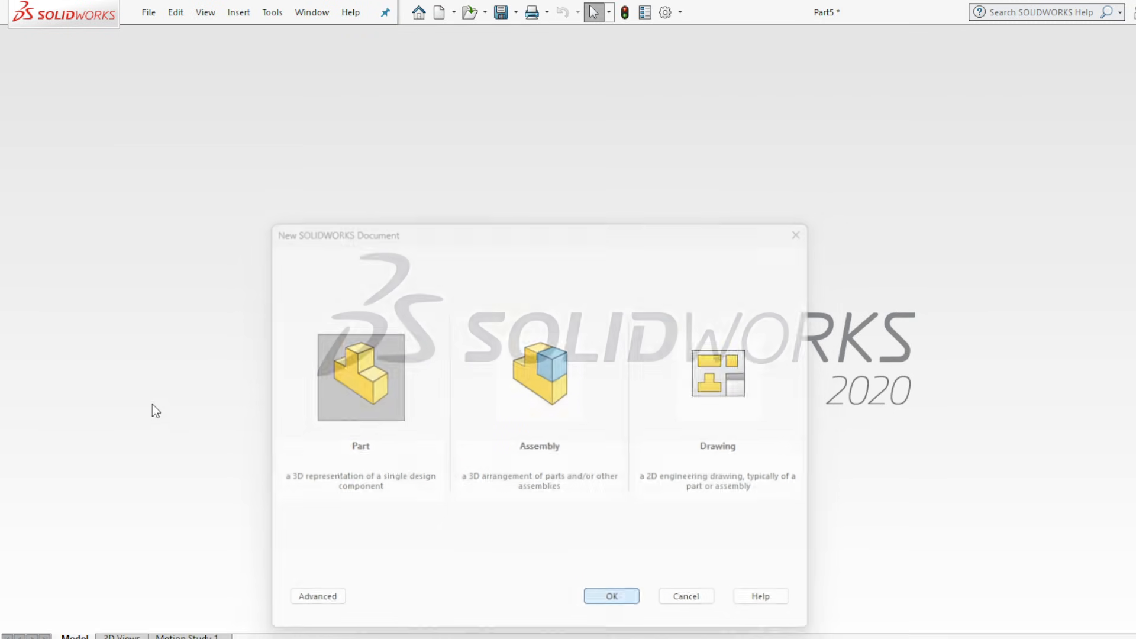
Sketch a corner rectangle on the Right Plane starting at the origin, about 77 mm wide and 55 mm high.
left_click(78, 297)
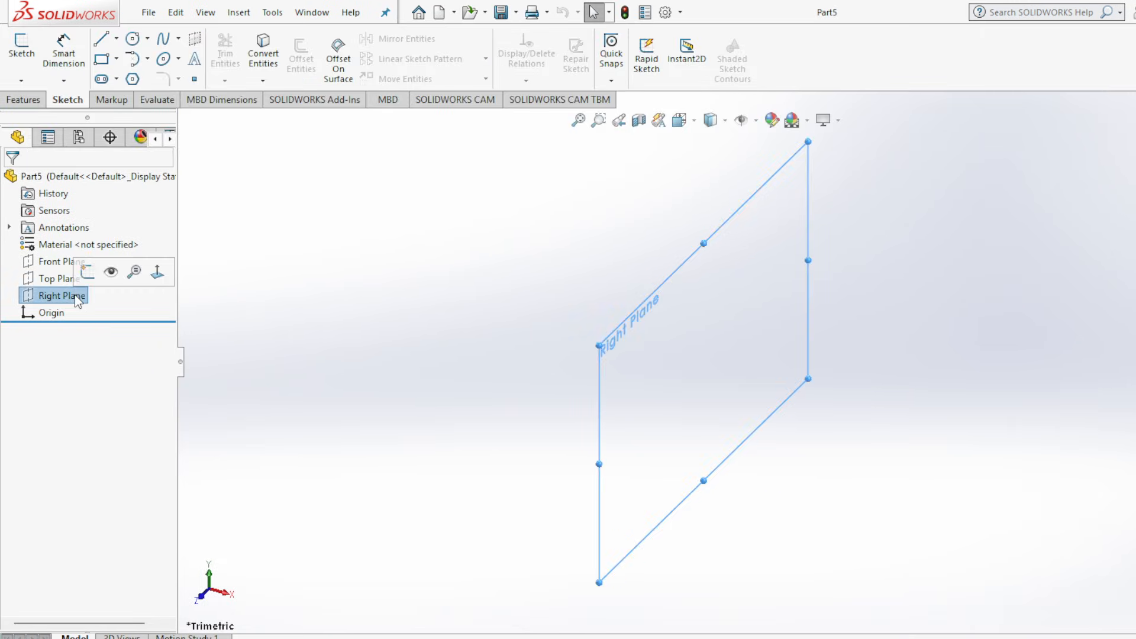
left_click(101, 60)
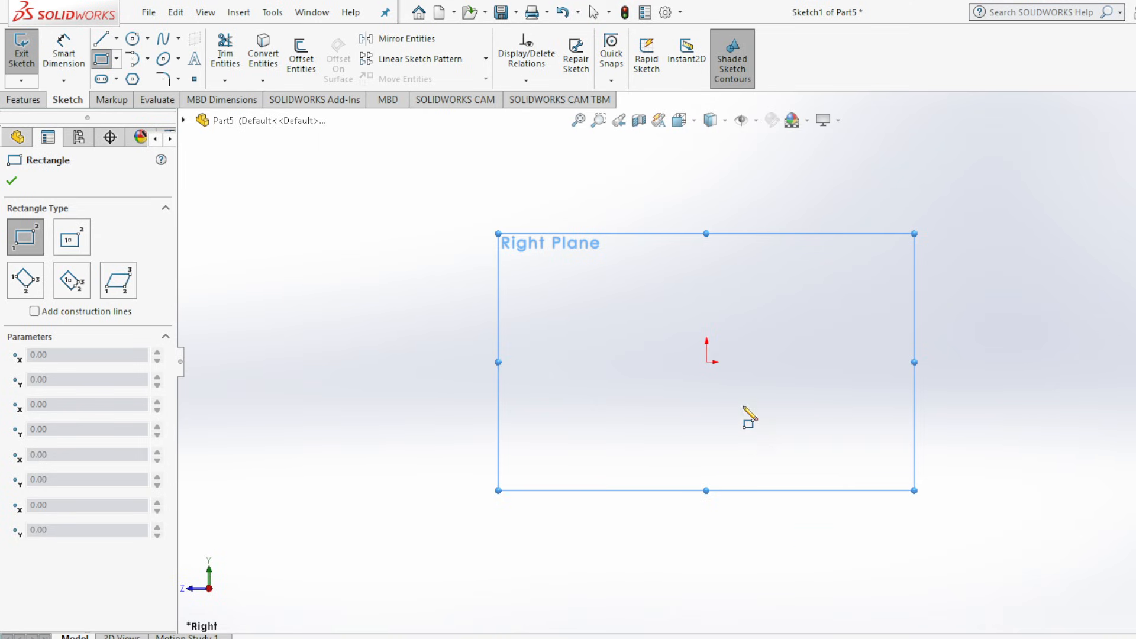
left_click(707, 363)
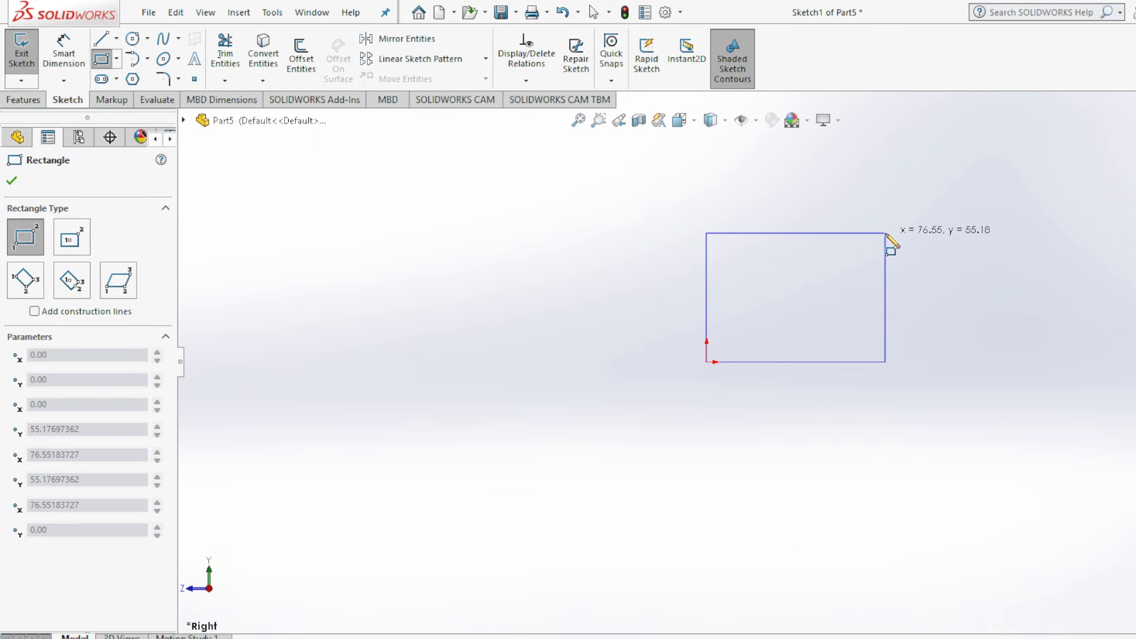
left_click(886, 233)
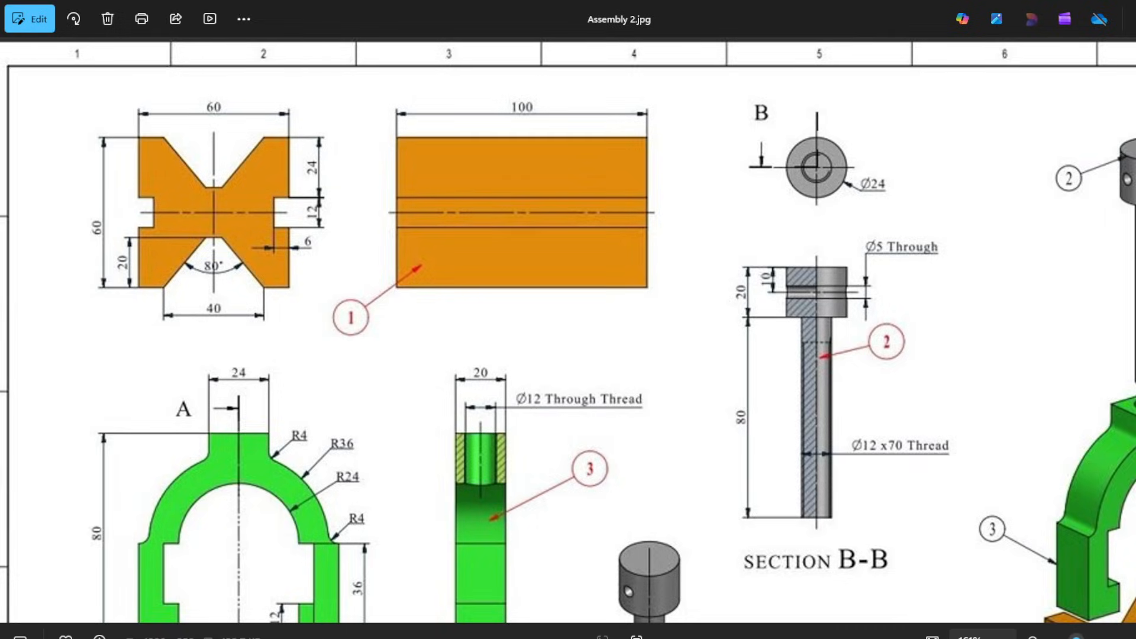
Check the base's end view in the reference drawing and set the rectangle's width to 60 mm.
scroll(242, 202, "up", 5)
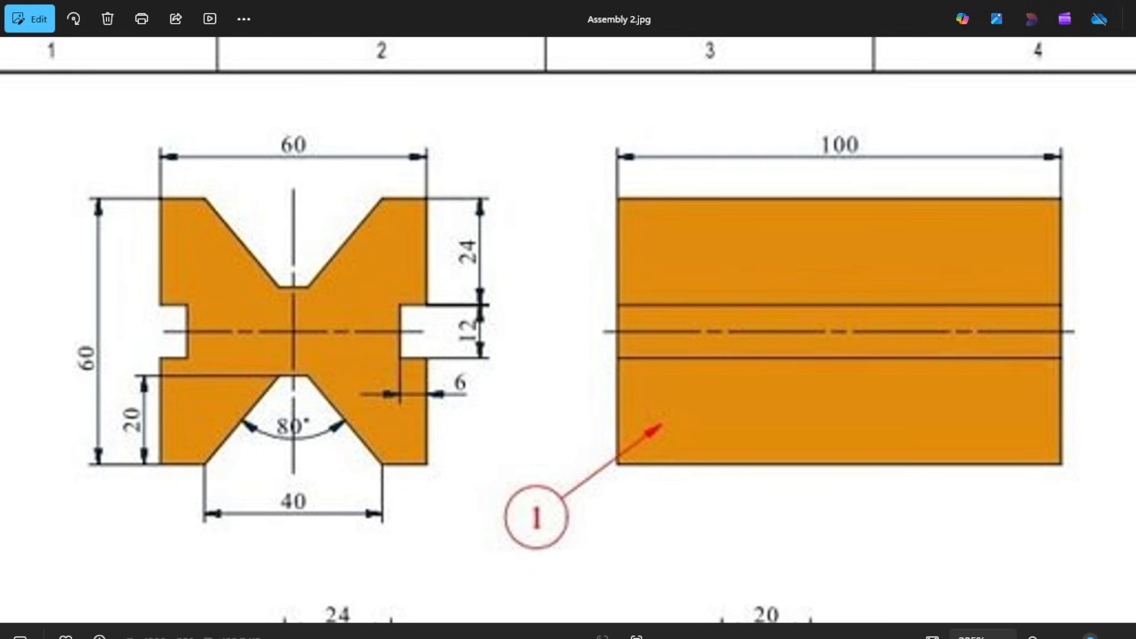
left_click(914, 638)
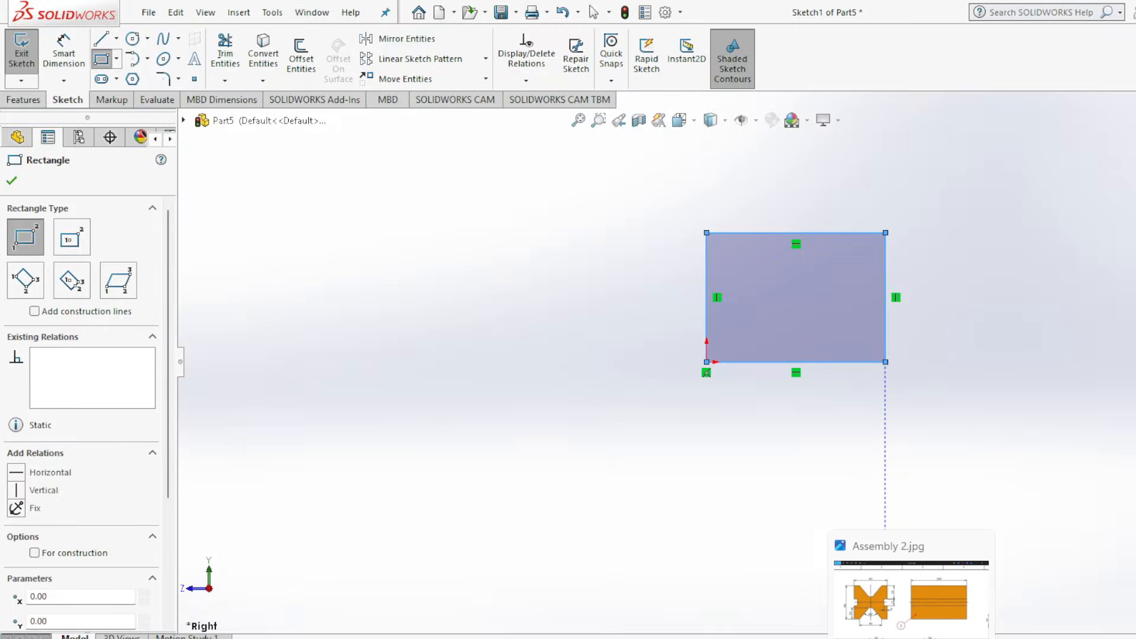
left_click(19, 179)
left_click(64, 52)
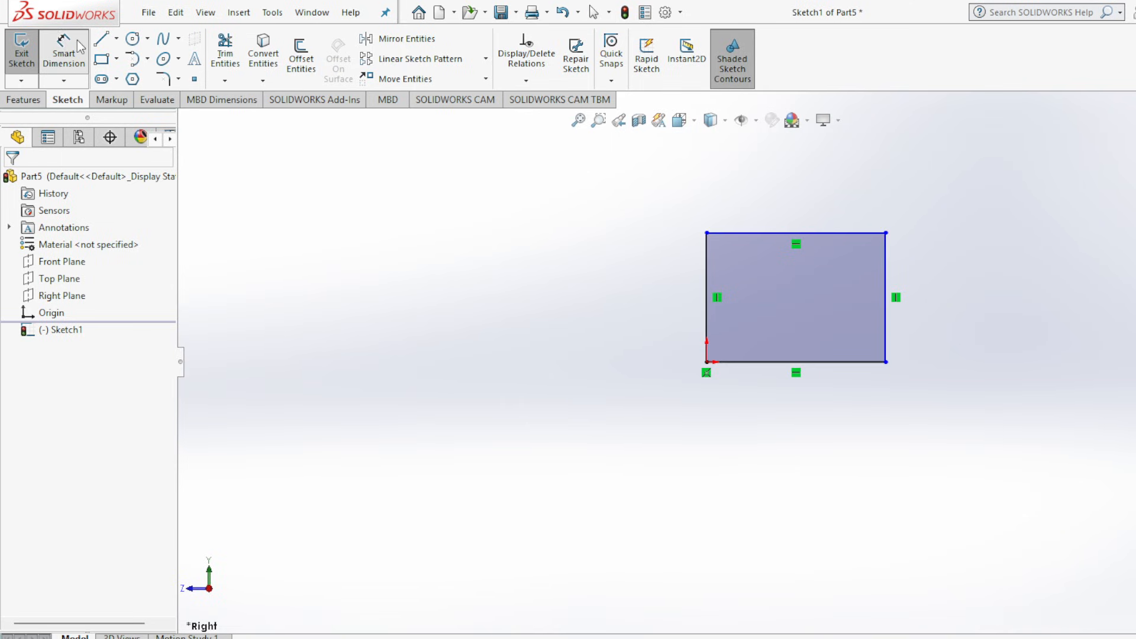
left_click(787, 240)
left_click(791, 184)
type("60")
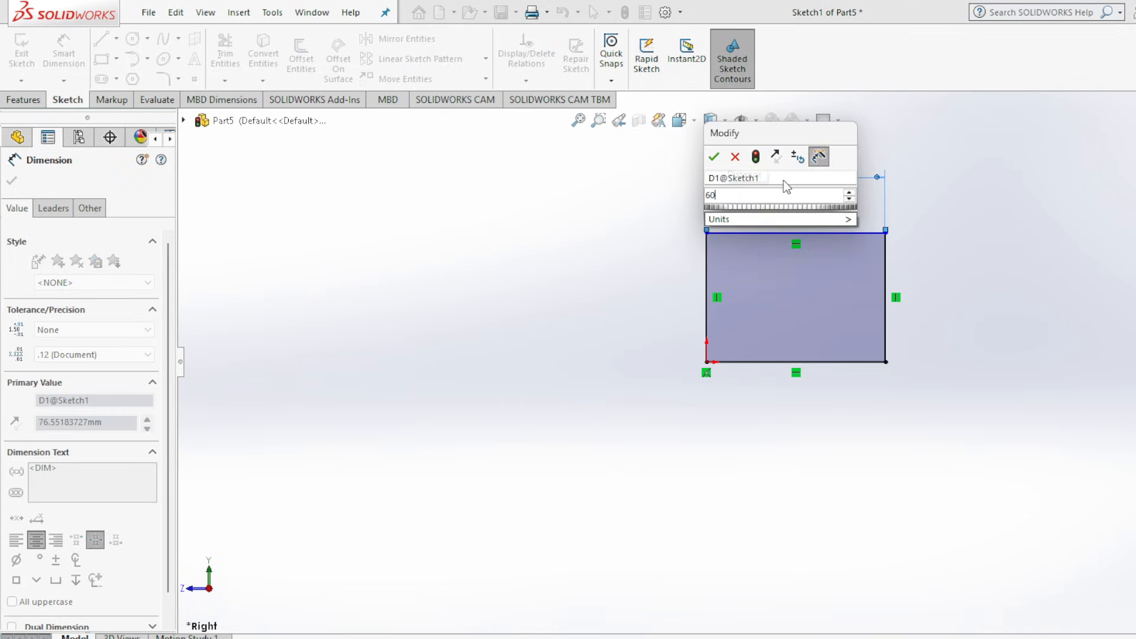
key("Return")
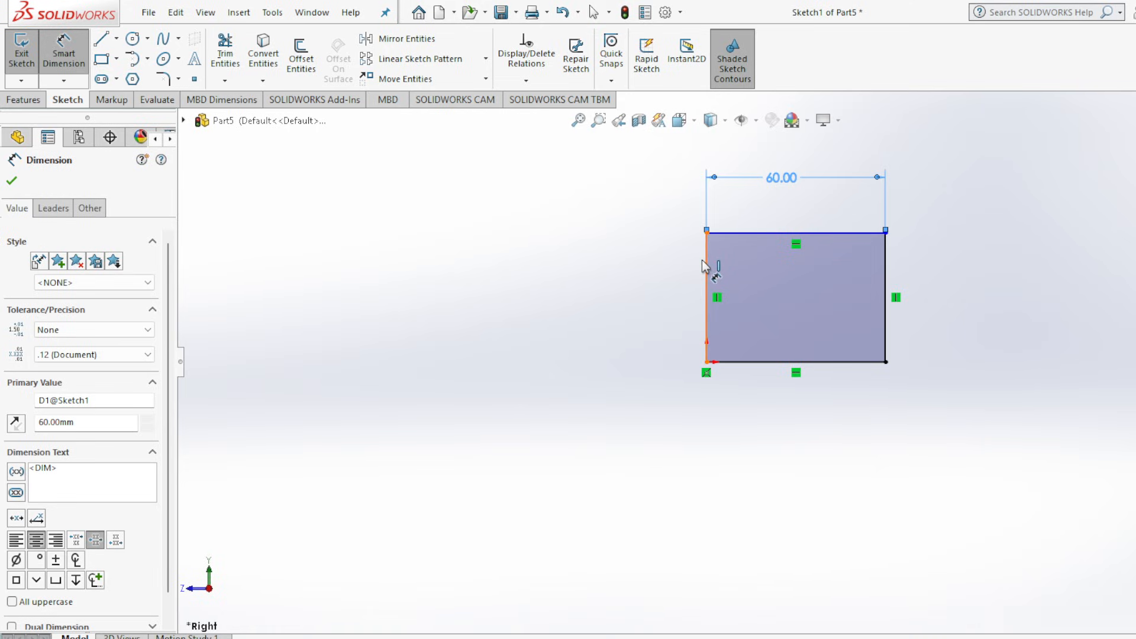
Set the rectangle's height to 60 mm.
left_click(705, 267)
left_click(666, 308)
type("60")
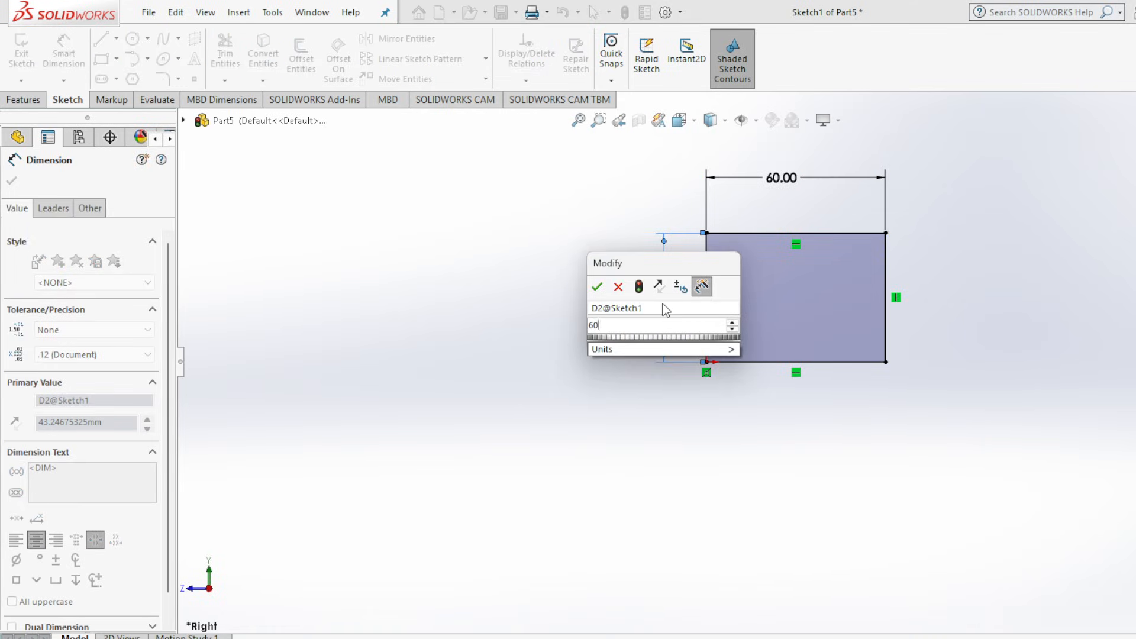
key("Return")
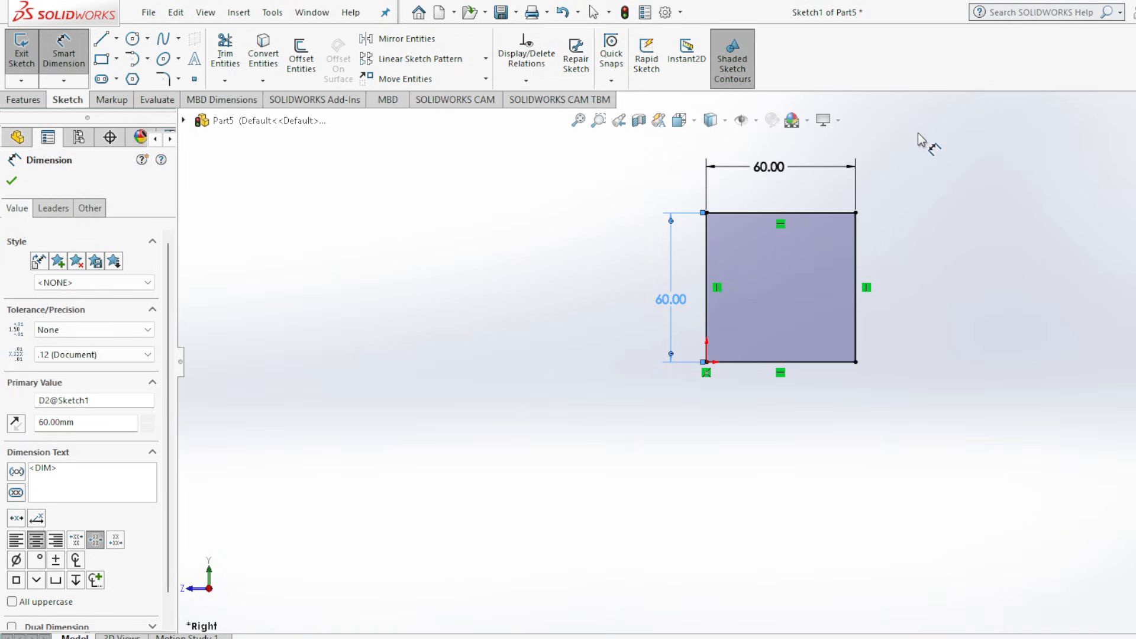
key("f")
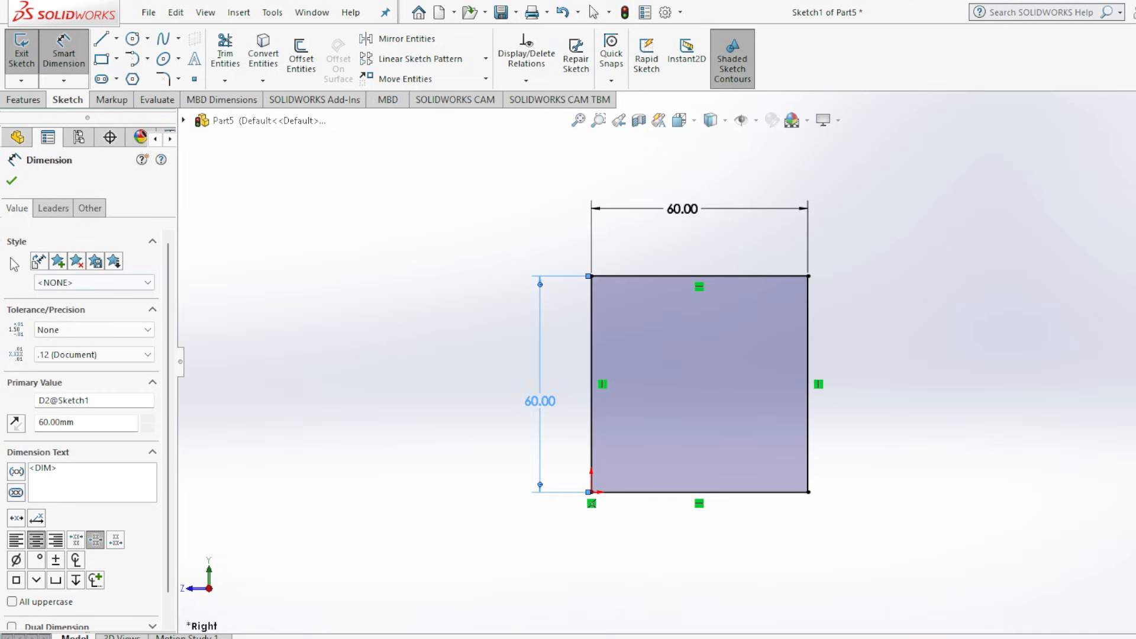
left_click(12, 182)
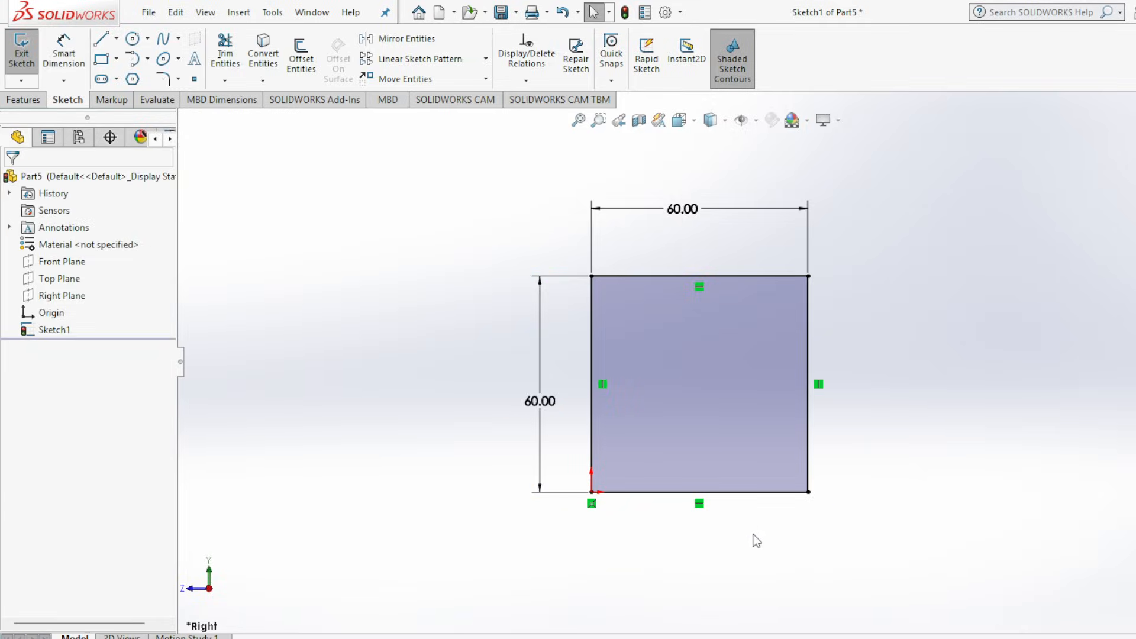
Draw a vertical centerline joining the midpoints of the square's top and bottom edges, after checking the reference drawing.
key("alt+Tab")
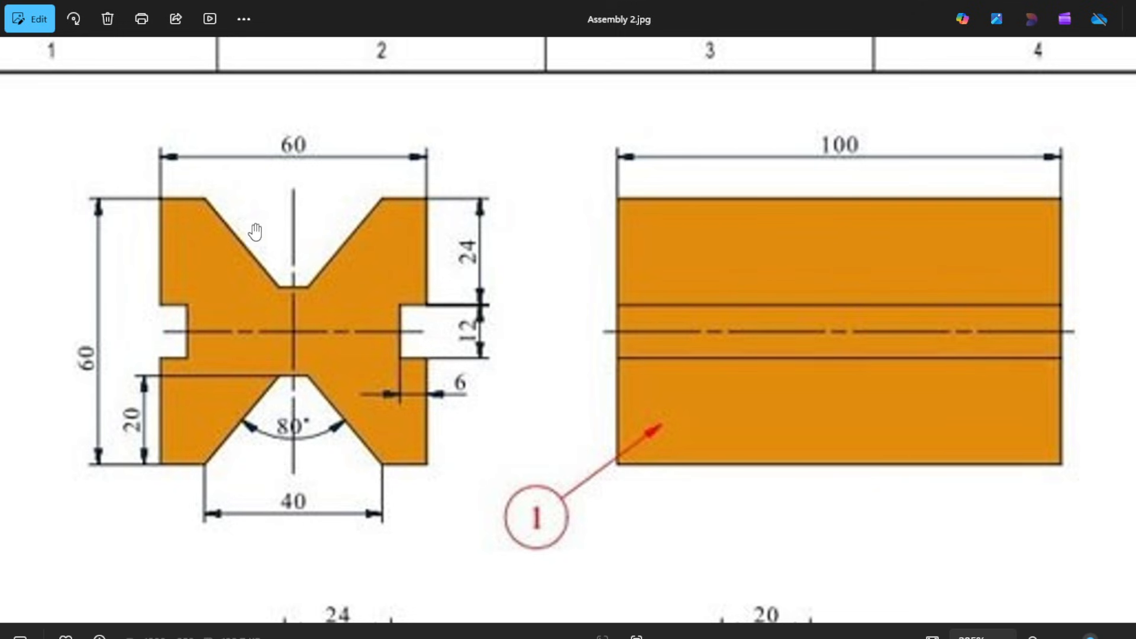
key("alt+Tab")
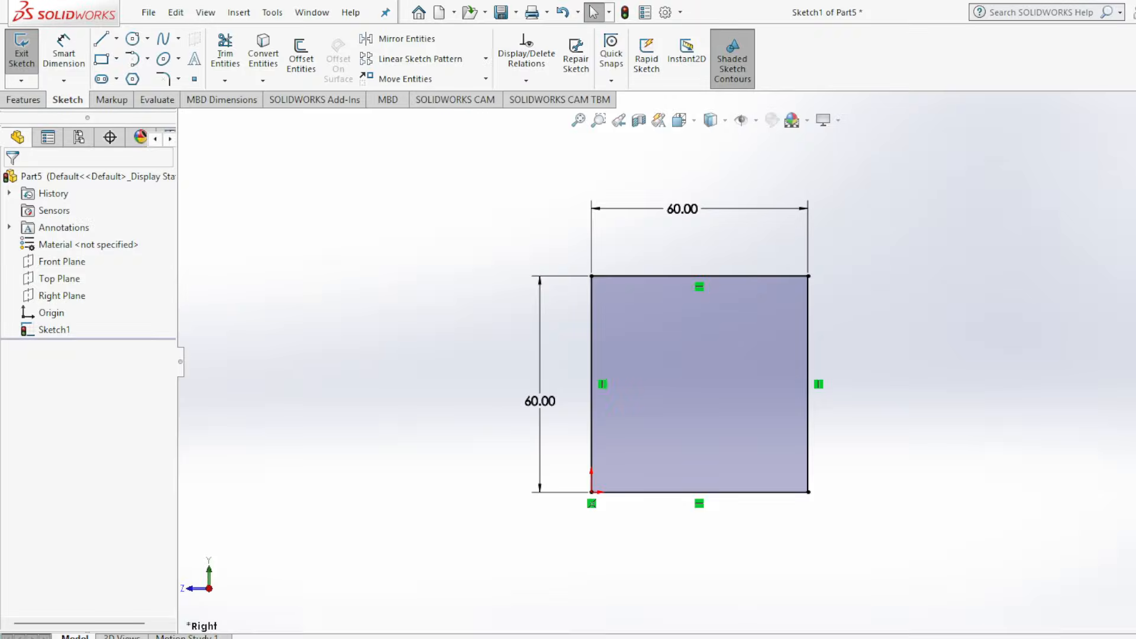
left_click(117, 38)
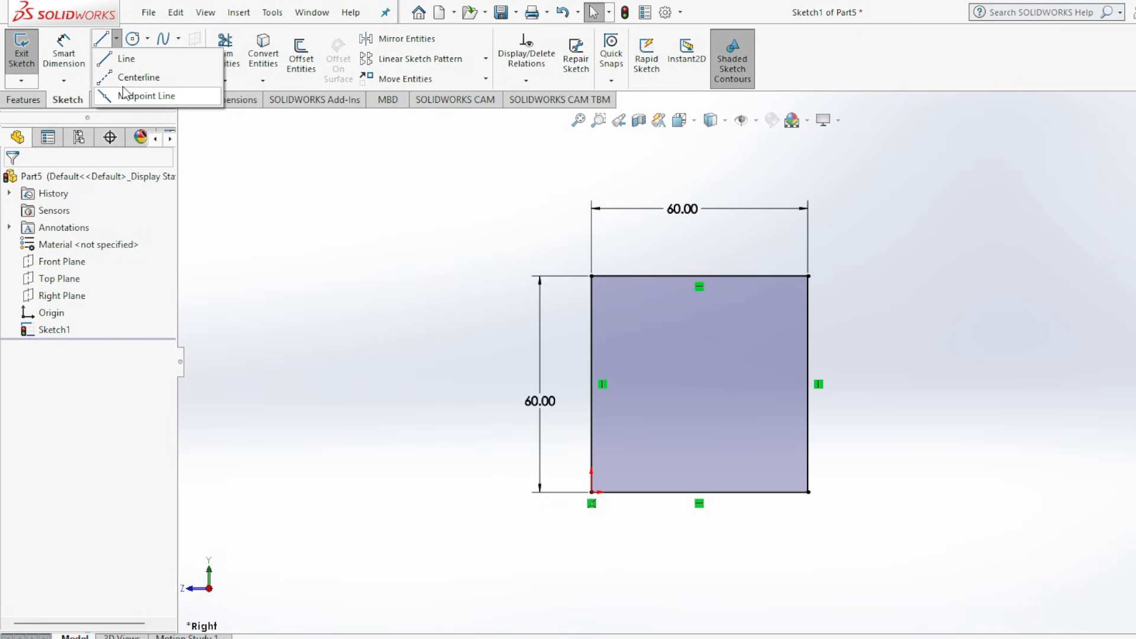
left_click(142, 78)
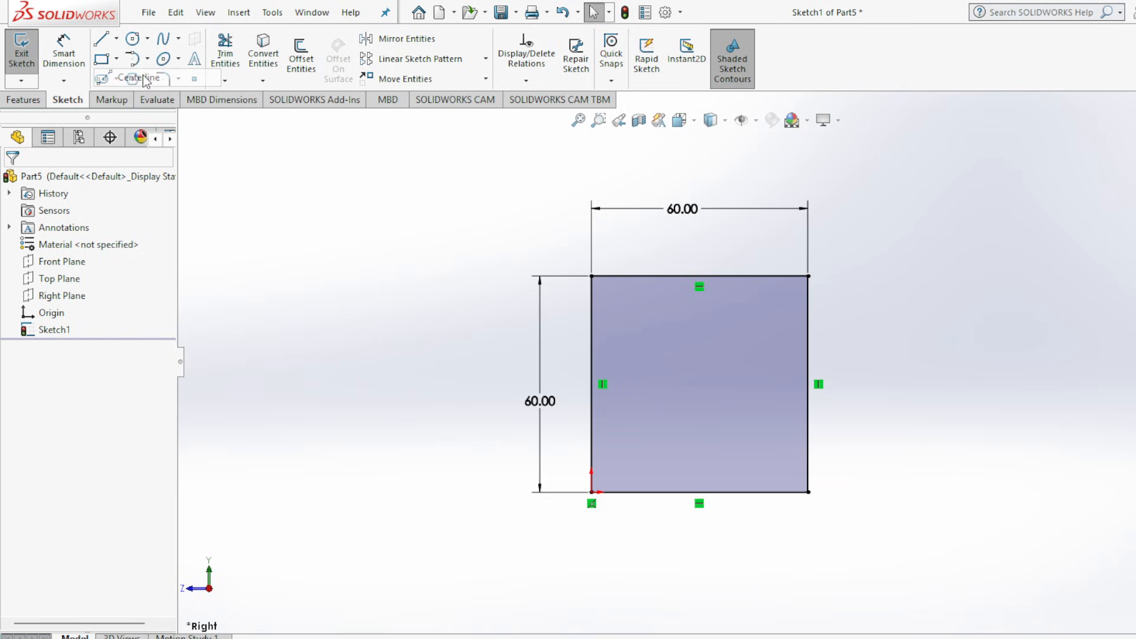
left_click(699, 275)
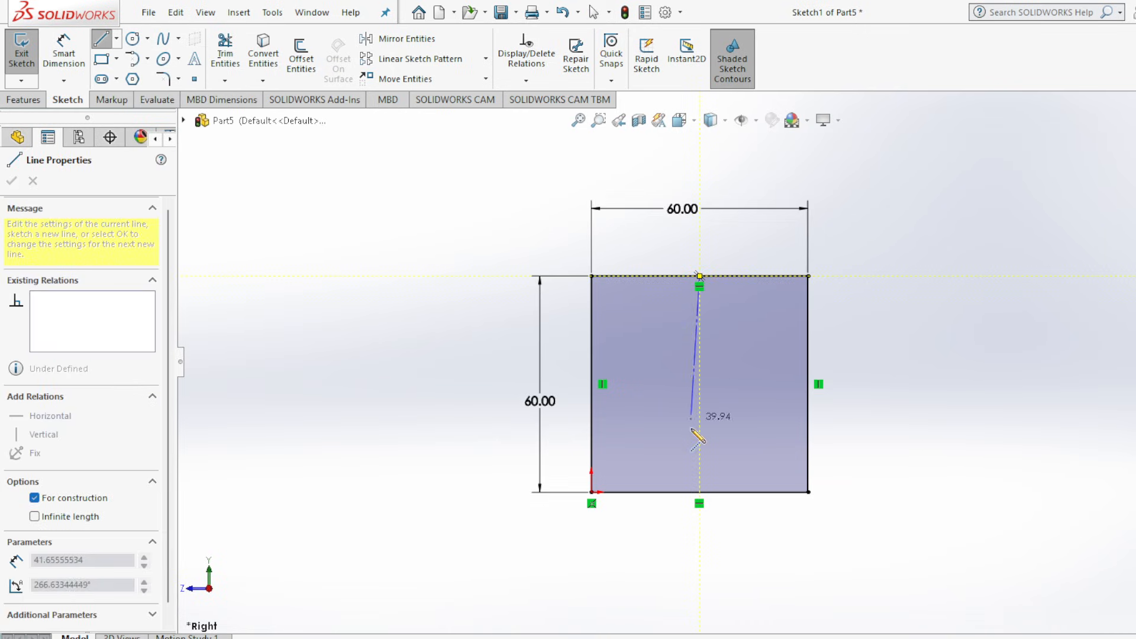
left_click(700, 491)
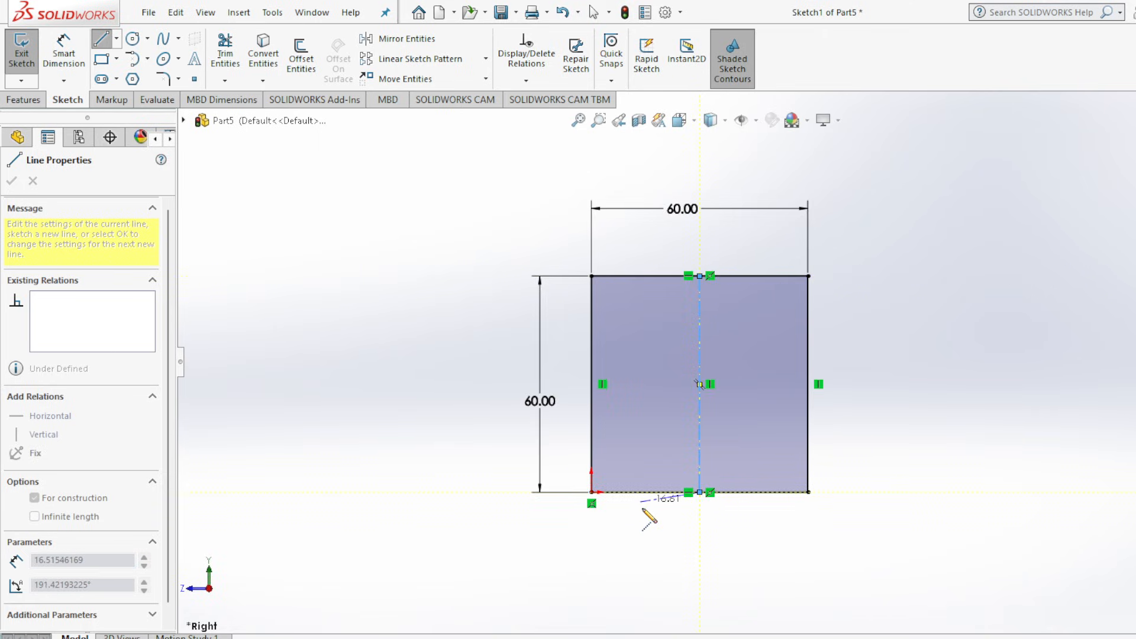
key("Escape")
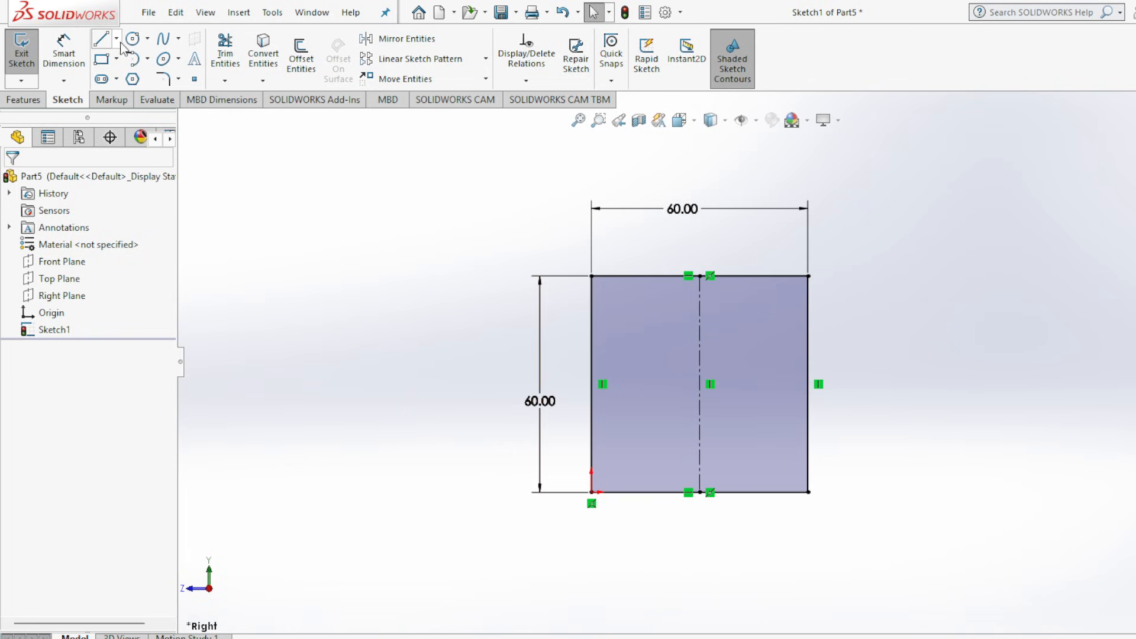
Draw a horizontal centerline joining the midpoints of the square's left and right edges.
left_click(116, 38)
left_click(137, 77)
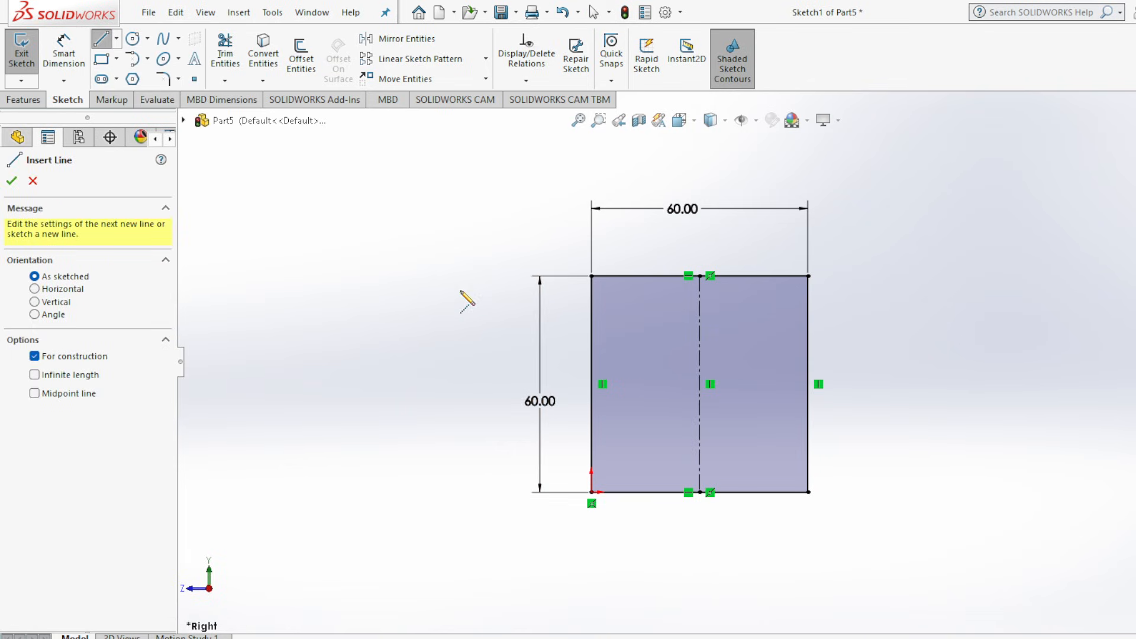
left_click(590, 384)
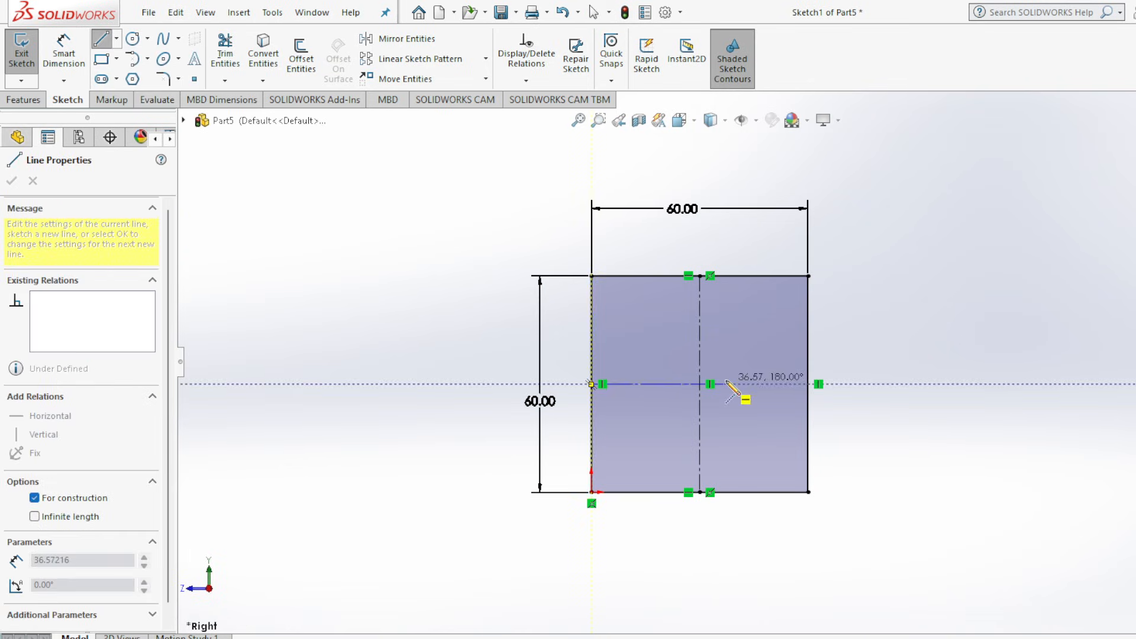
left_click(809, 384)
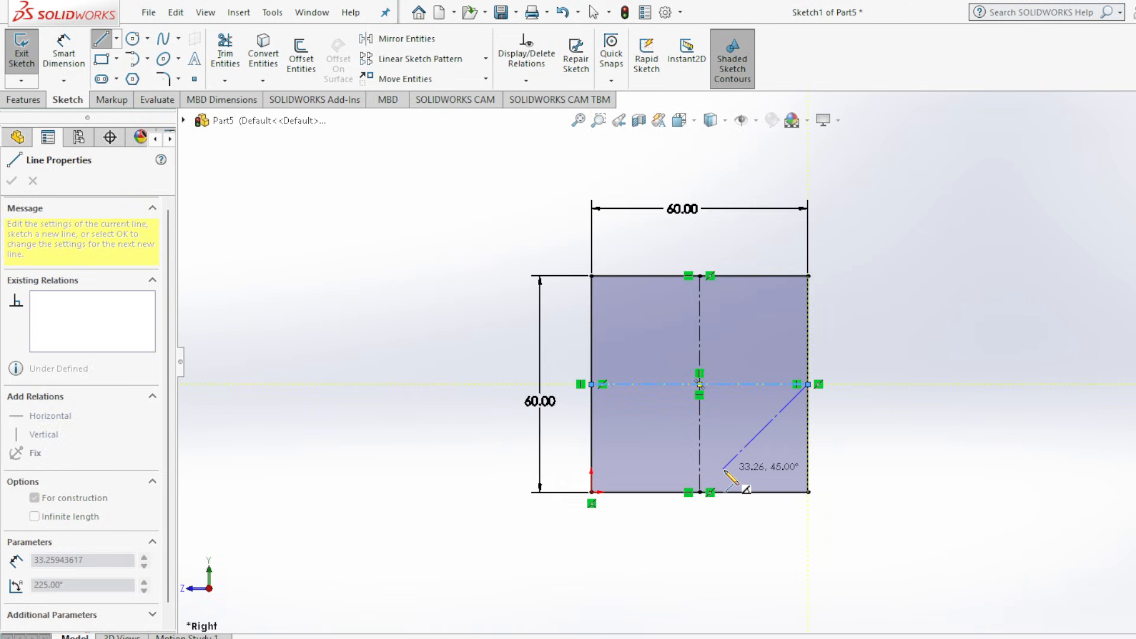
key("Escape")
Move the width and height dimensions closer to the square's edges.
scroll(663, 278, "down", 2)
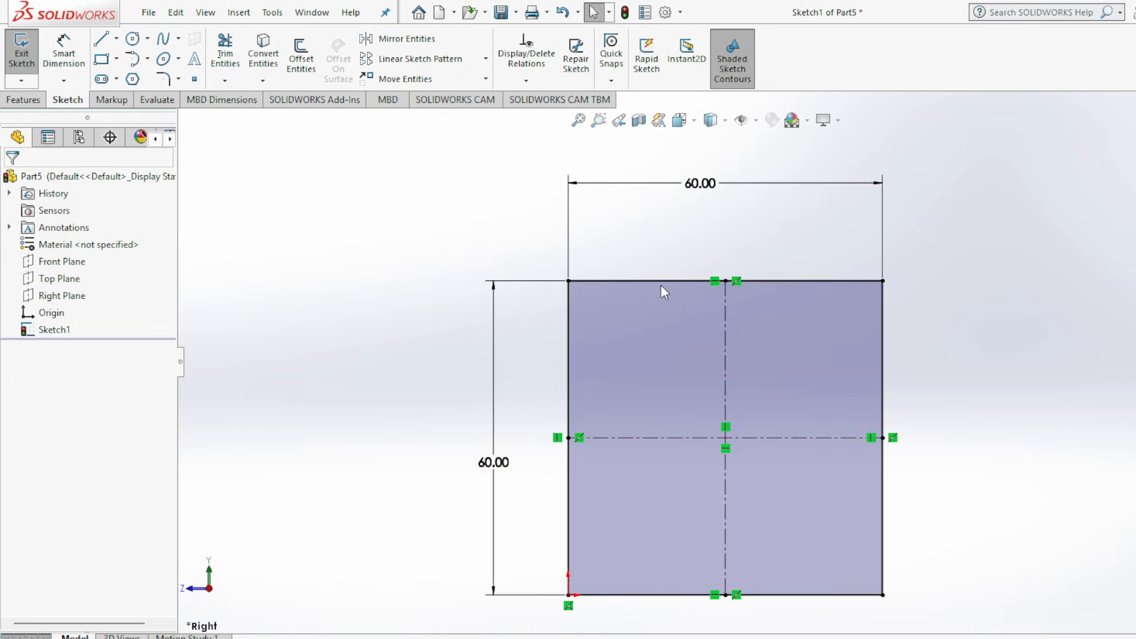
left_click_drag(727, 199, 741, 243)
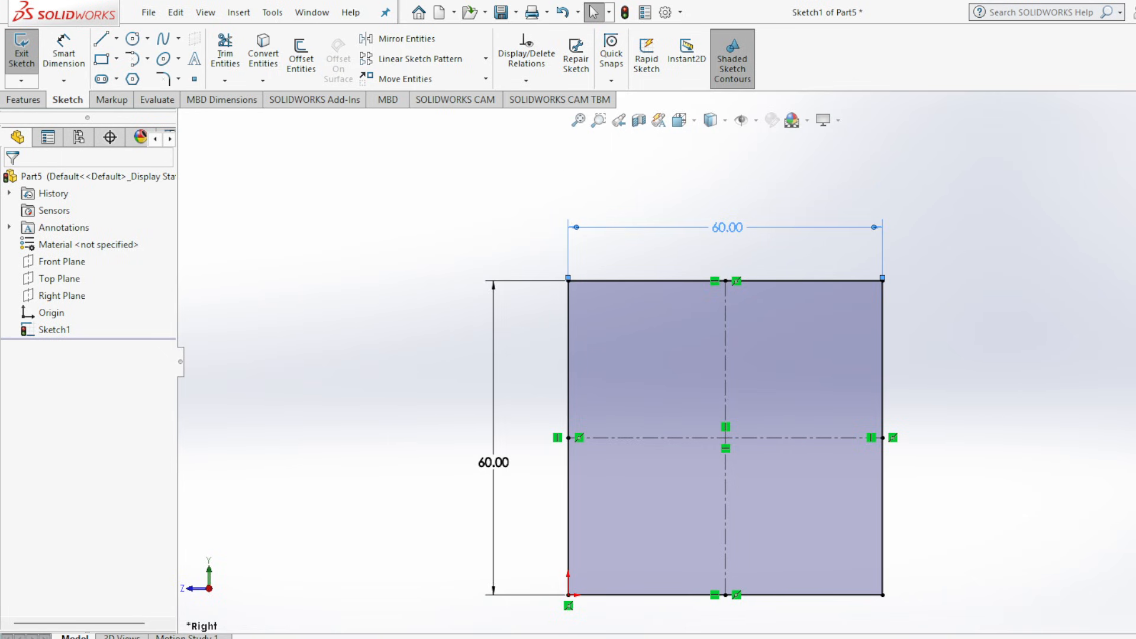
left_click_drag(500, 465, 523, 465)
scroll(735, 623, "down", 1)
scroll(732, 606, "up", 1)
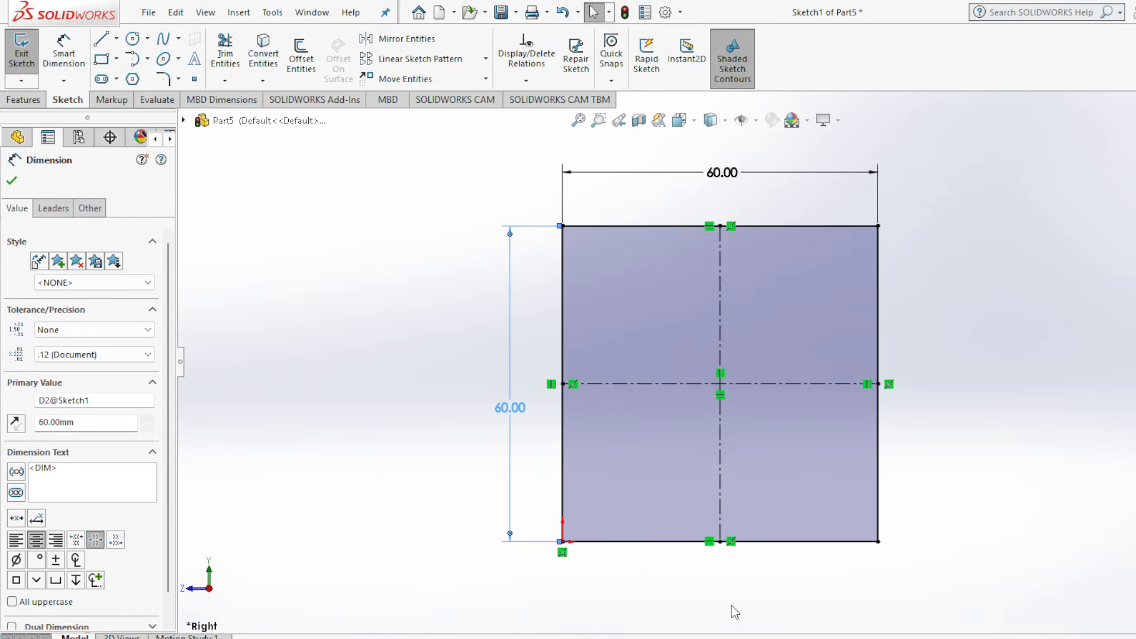
Following the reference drawing, sketch a three-line trapezoidal notch across the centerline on the square's bottom edge, about 36 mm wide and 17 mm high.
left_click(912, 637)
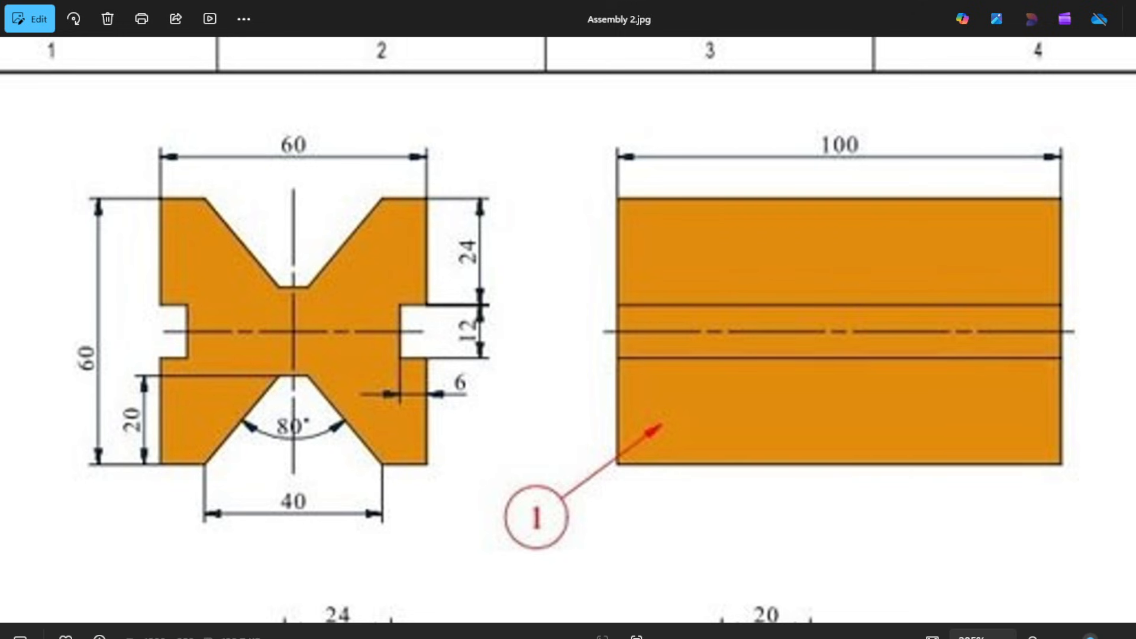
left_click(911, 638)
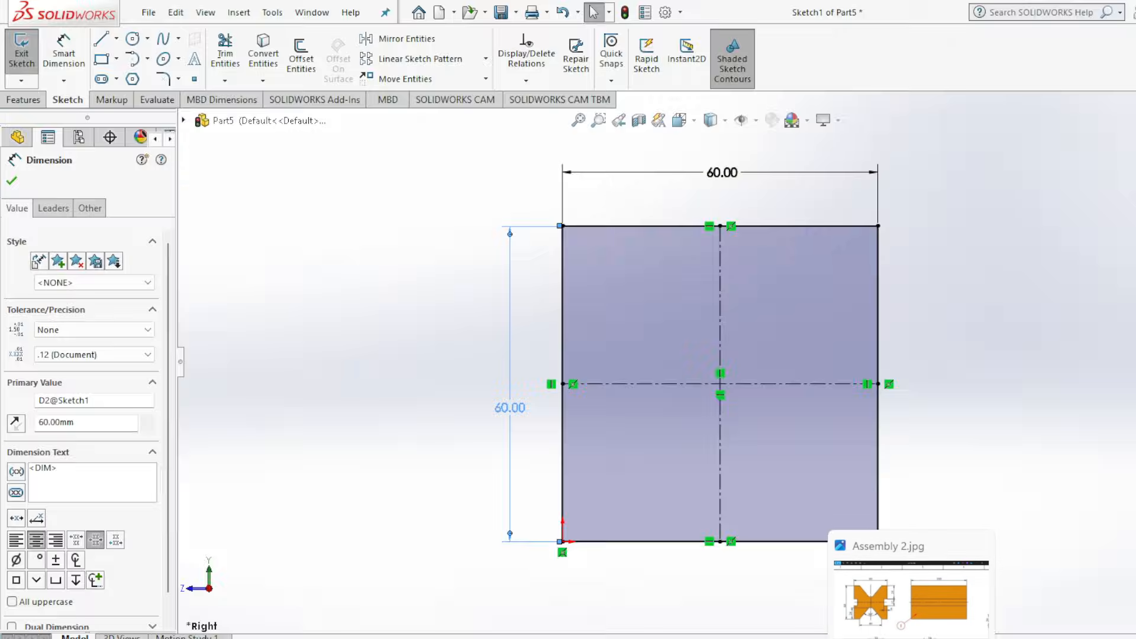
left_click(12, 181)
left_click(101, 39)
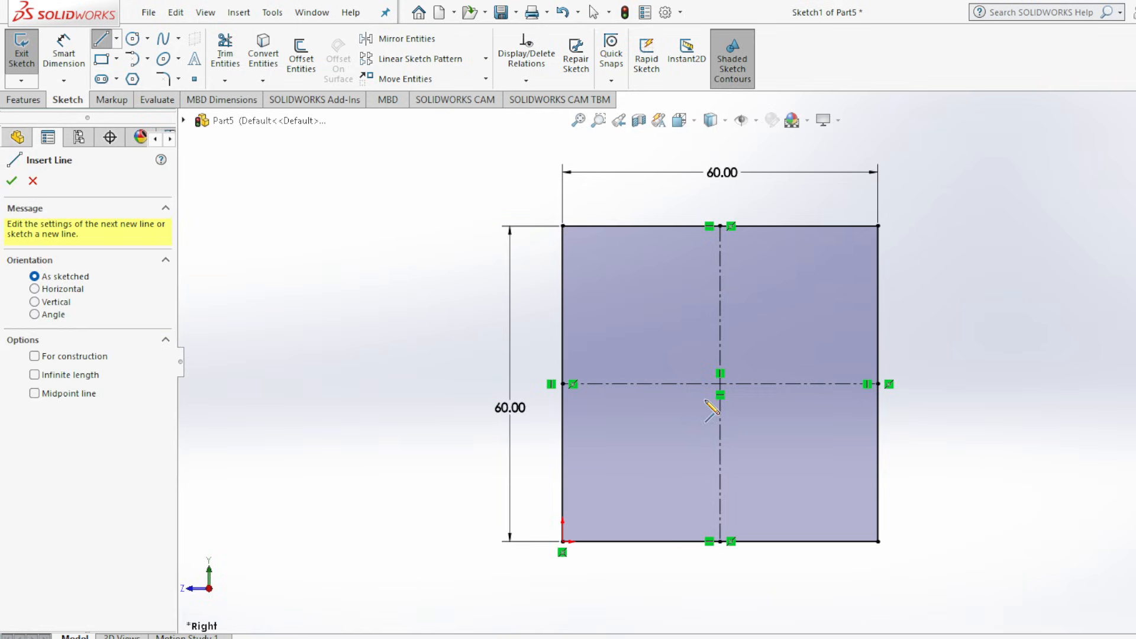
left_click(631, 542)
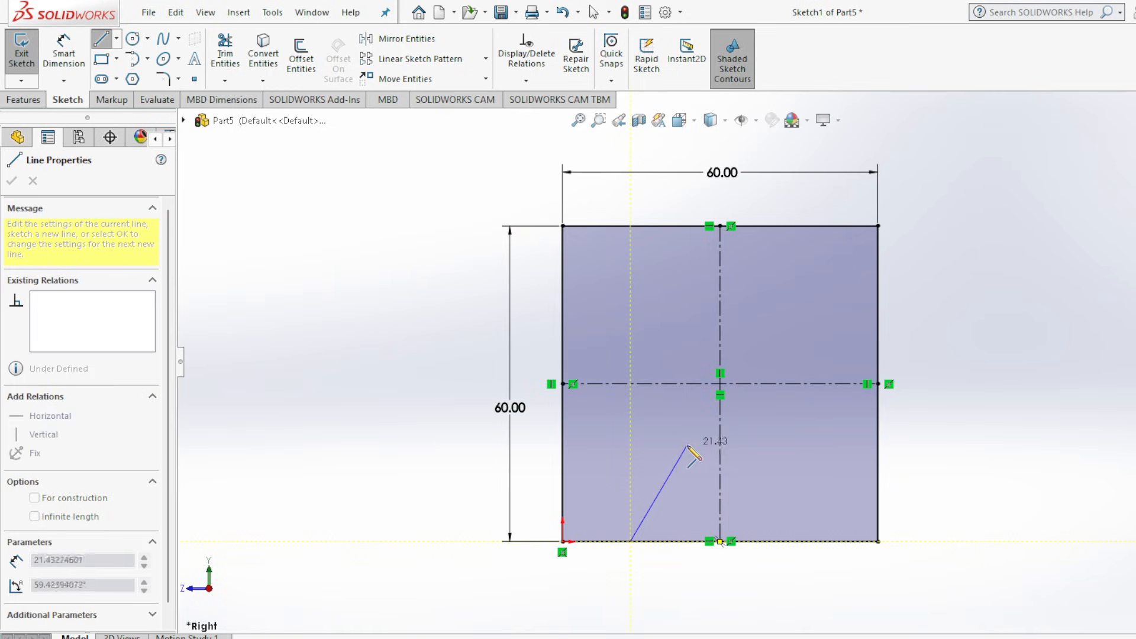
left_click(686, 453)
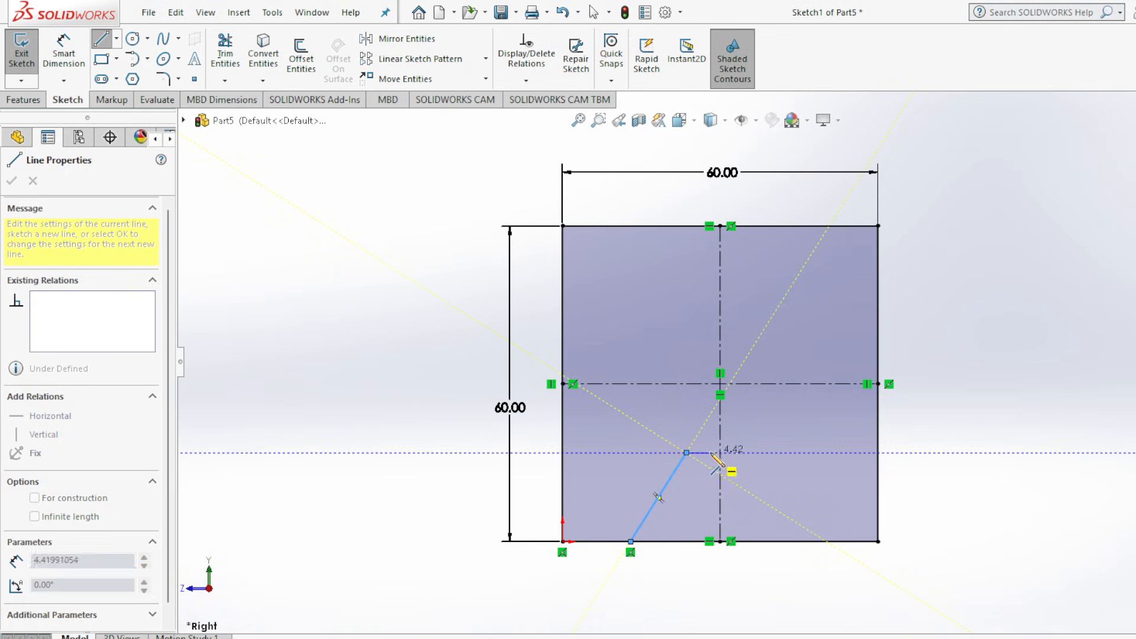
left_click(760, 453)
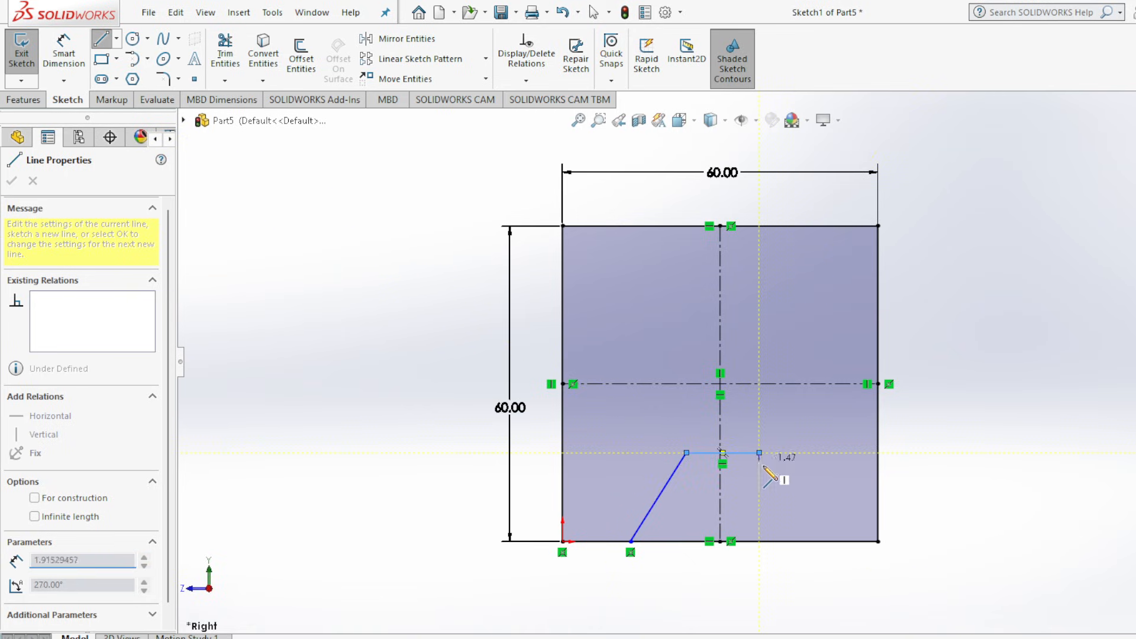
left_click(819, 541)
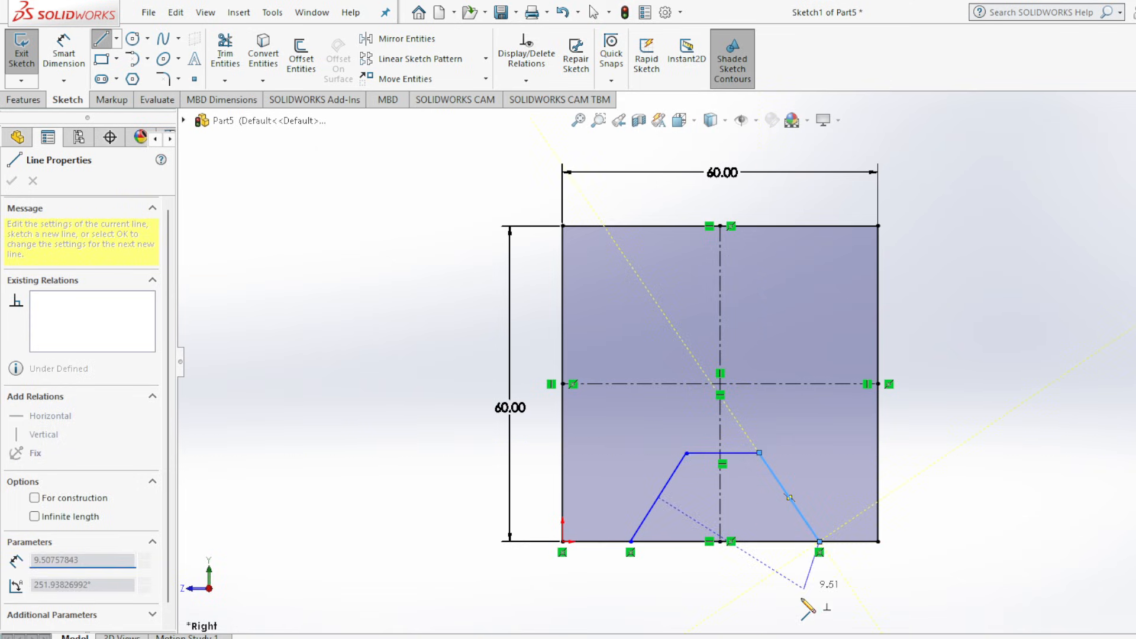
key("Escape")
key("Escape")
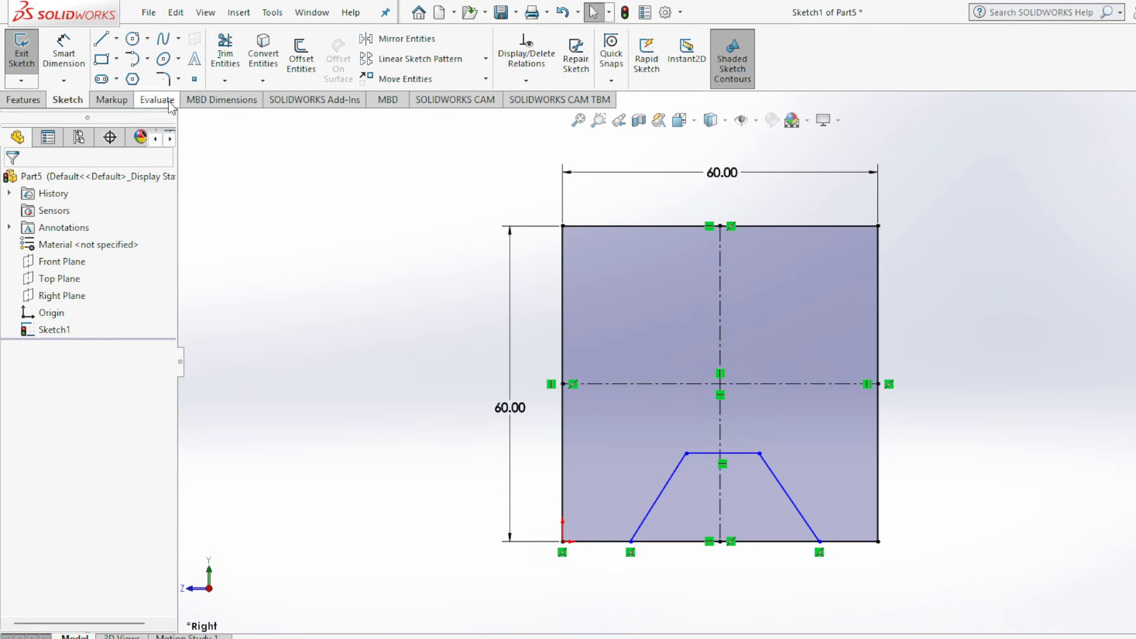
Trim away the part of the square's bottom edge that spans the notch opening.
left_click(229, 54)
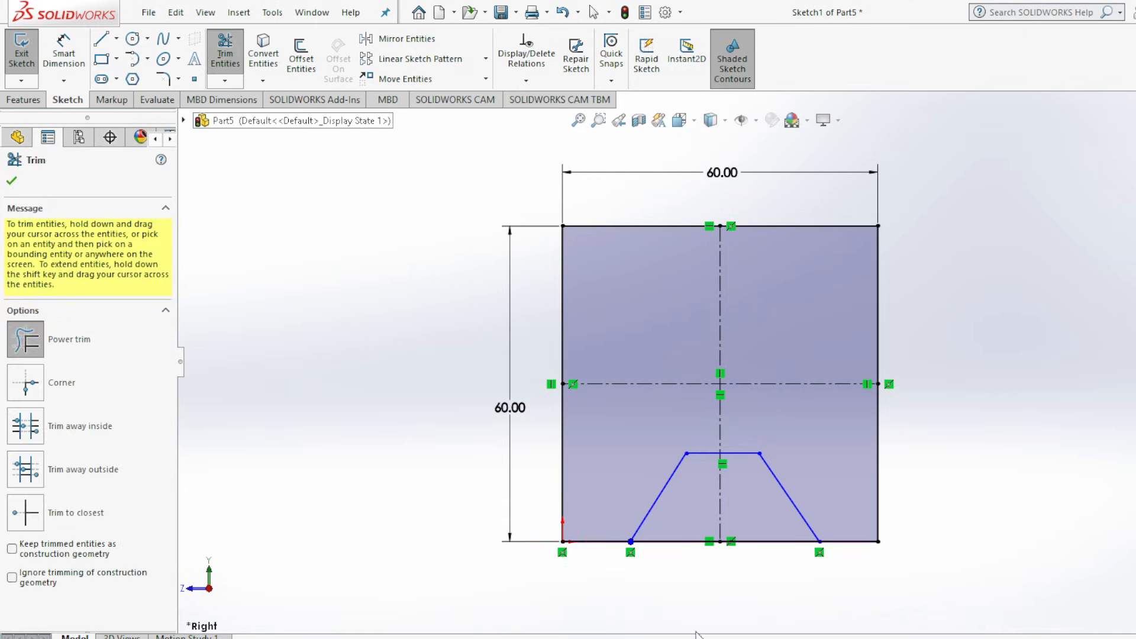
left_click_drag(676, 519, 715, 594)
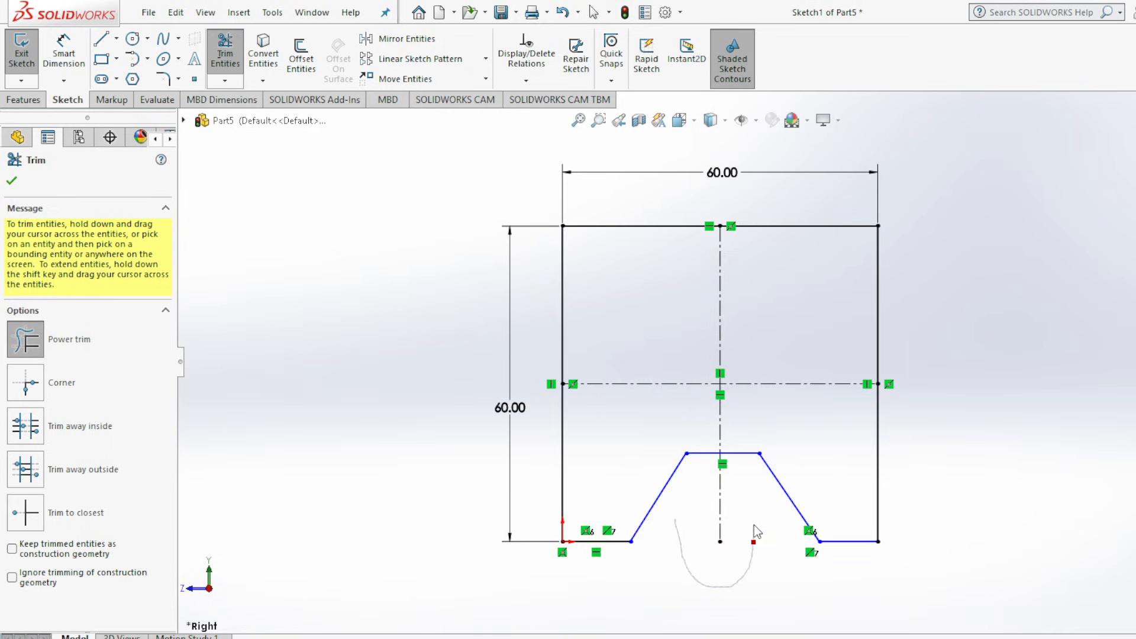
left_click_drag(754, 524, 751, 536)
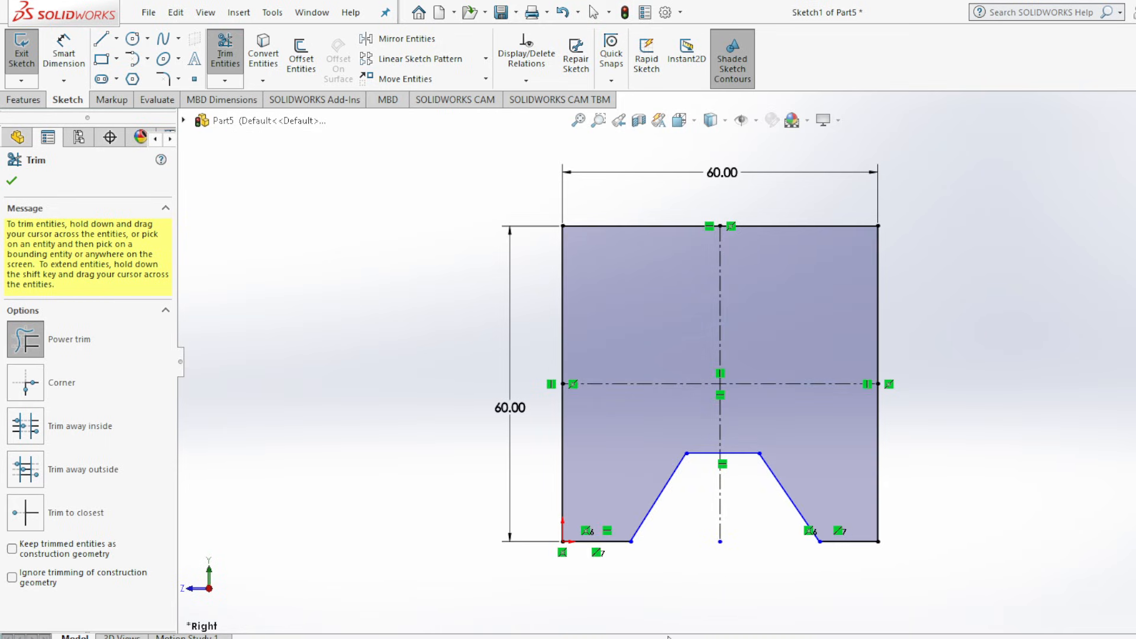
left_click(11, 180)
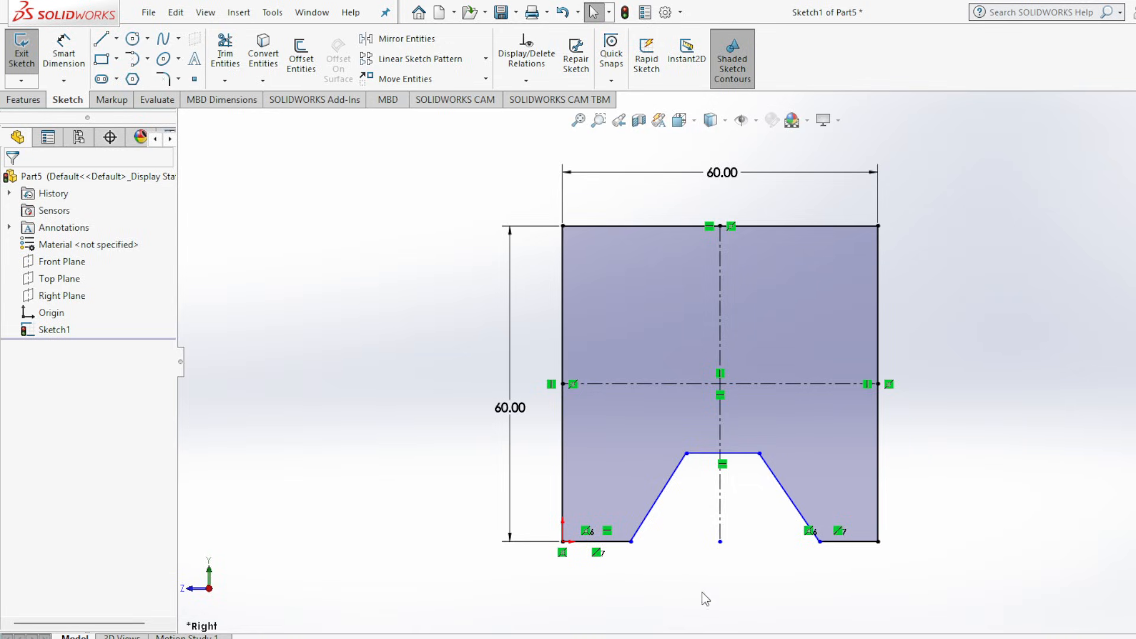
Check the reference drawing and dimension the notch opening between its two bottom corners as 40 mm.
key("alt+Tab")
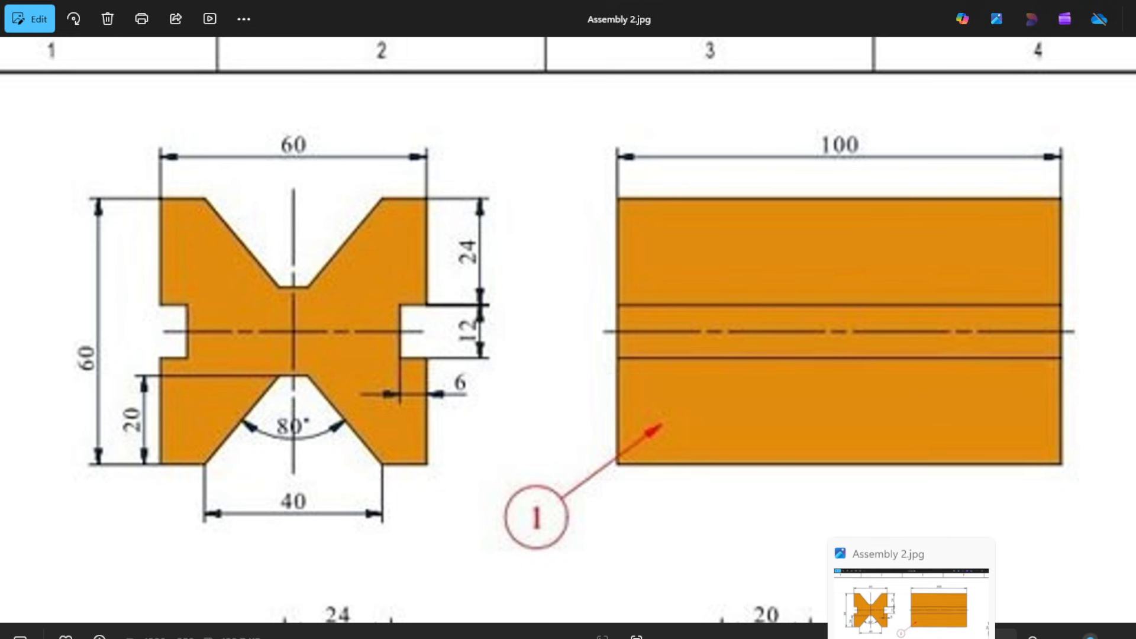
left_click(912, 638)
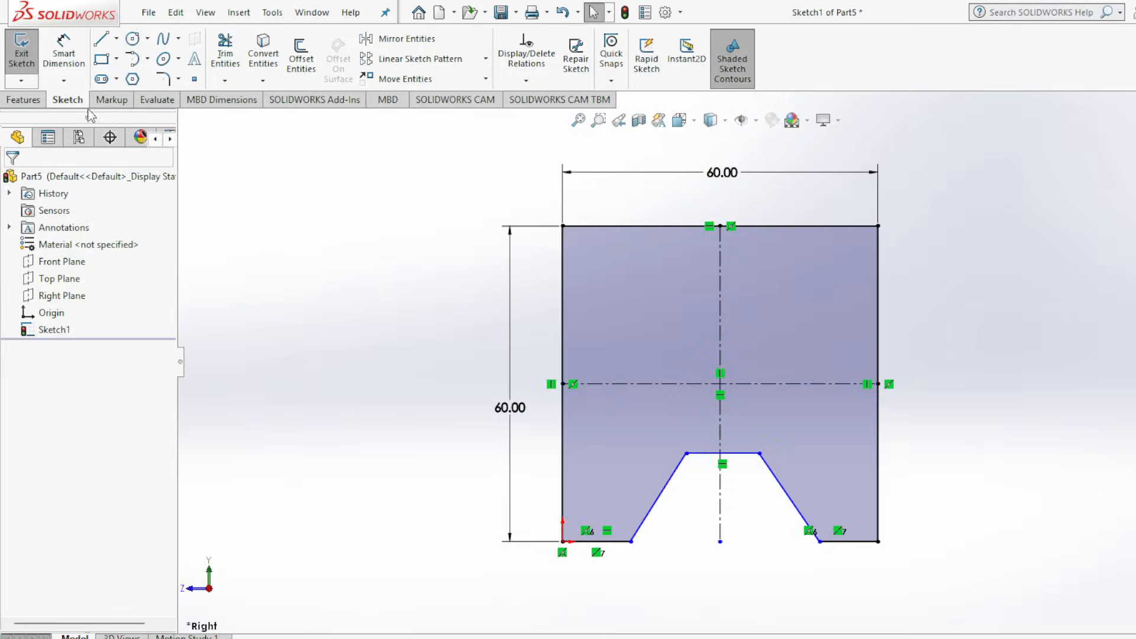
left_click(63, 50)
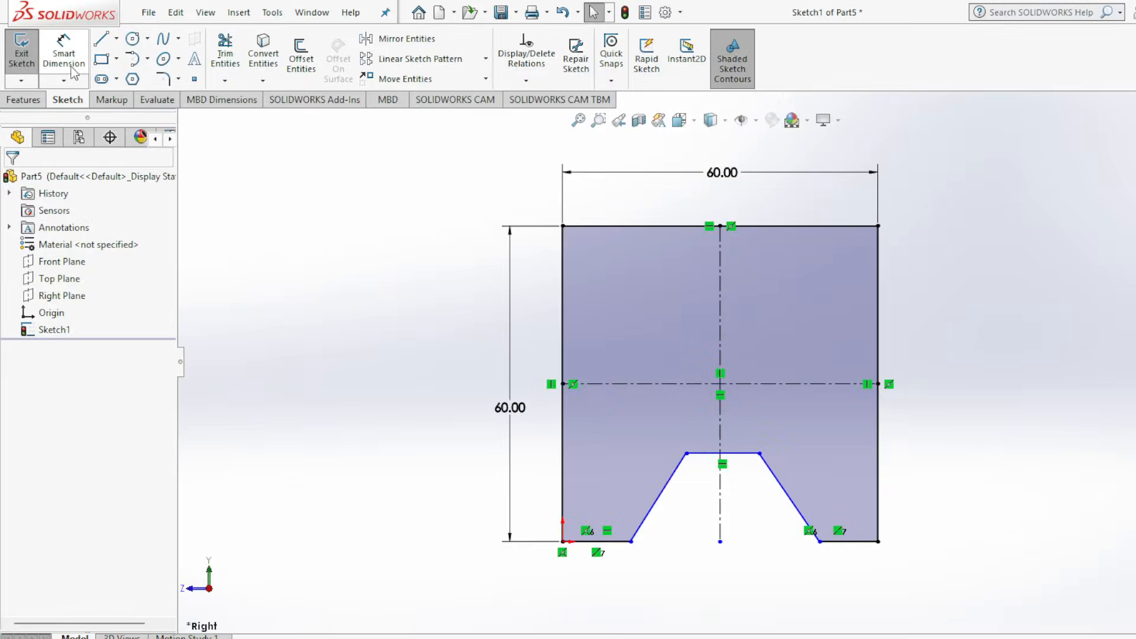
left_click(631, 543)
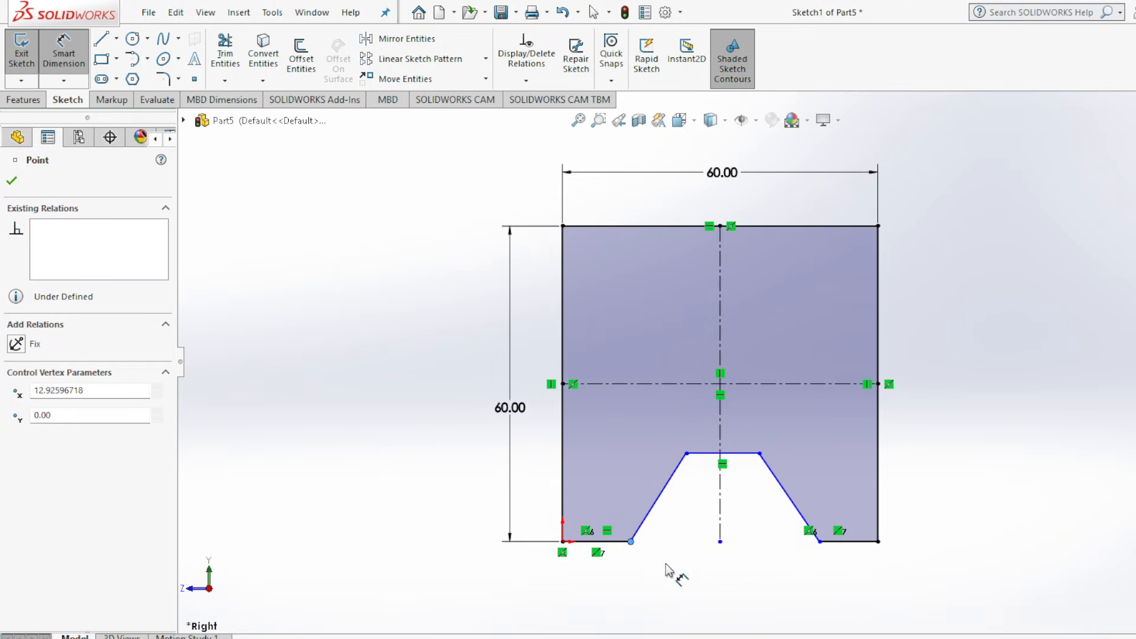
left_click(819, 542)
left_click(755, 592)
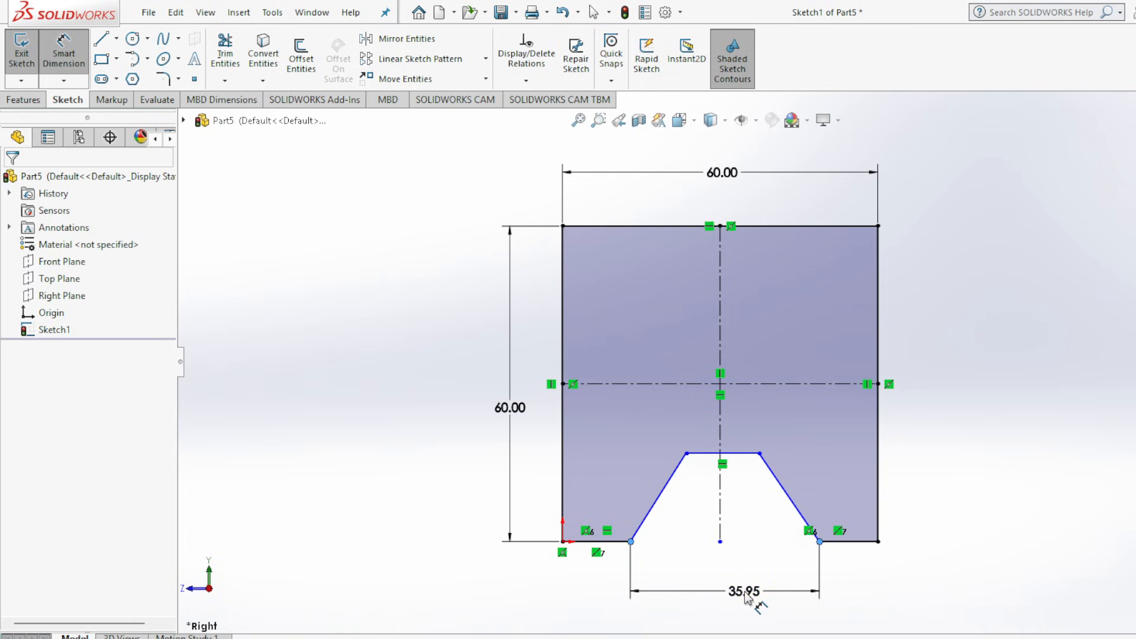
type("40")
key("Return")
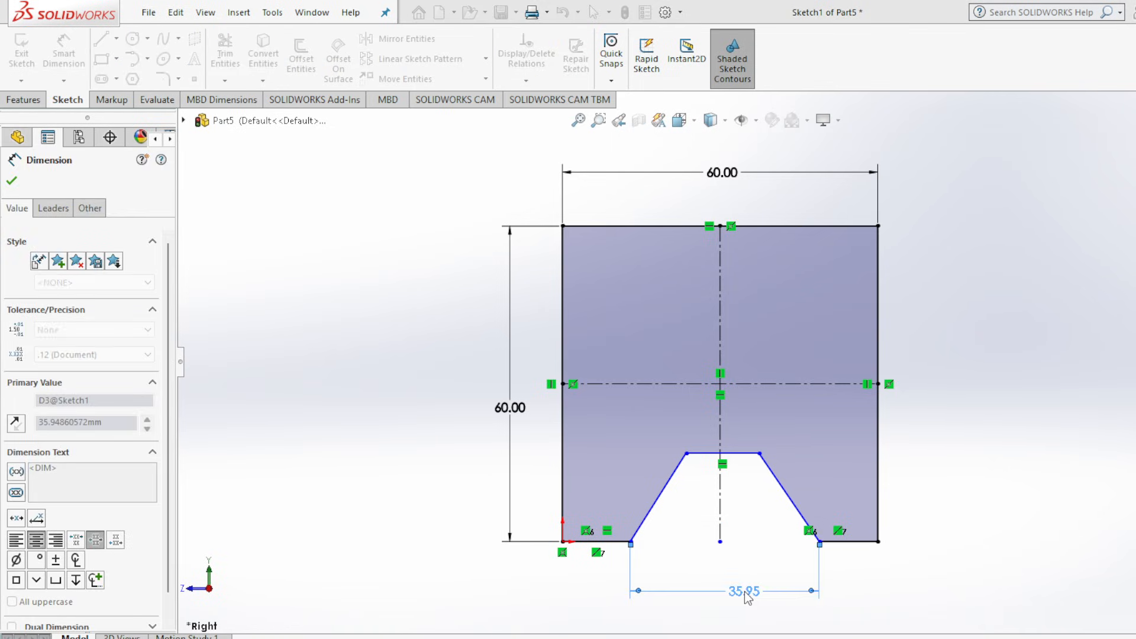
Dimension the notch height from the square's bottom edge to the notch's short horizontal line as 20 mm.
left_click(601, 541)
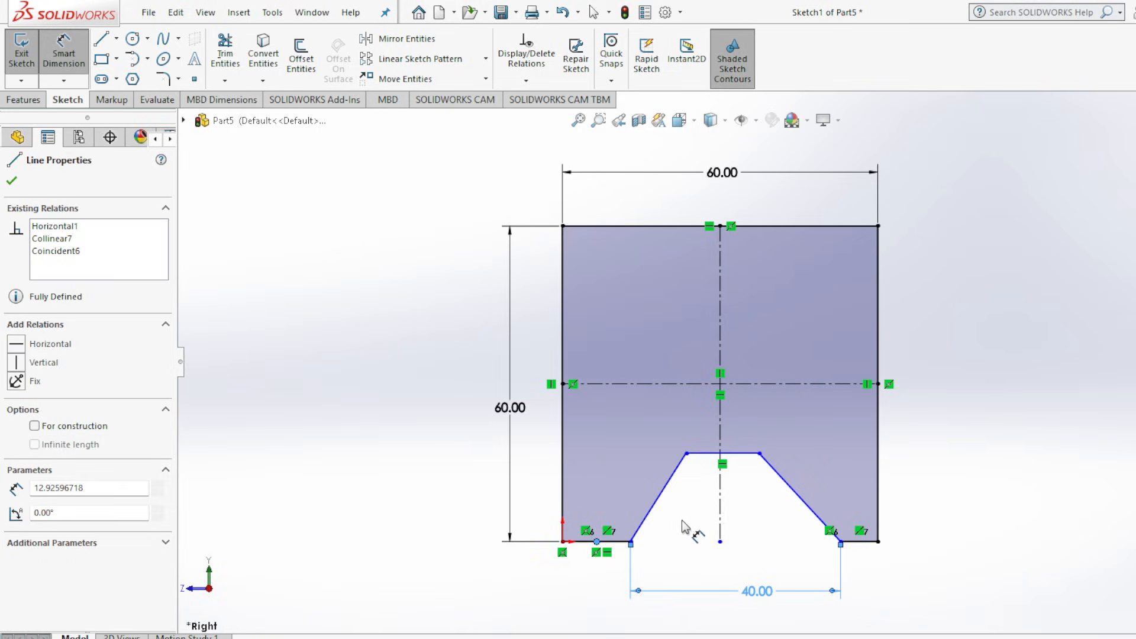
left_click(630, 541)
left_click(728, 454)
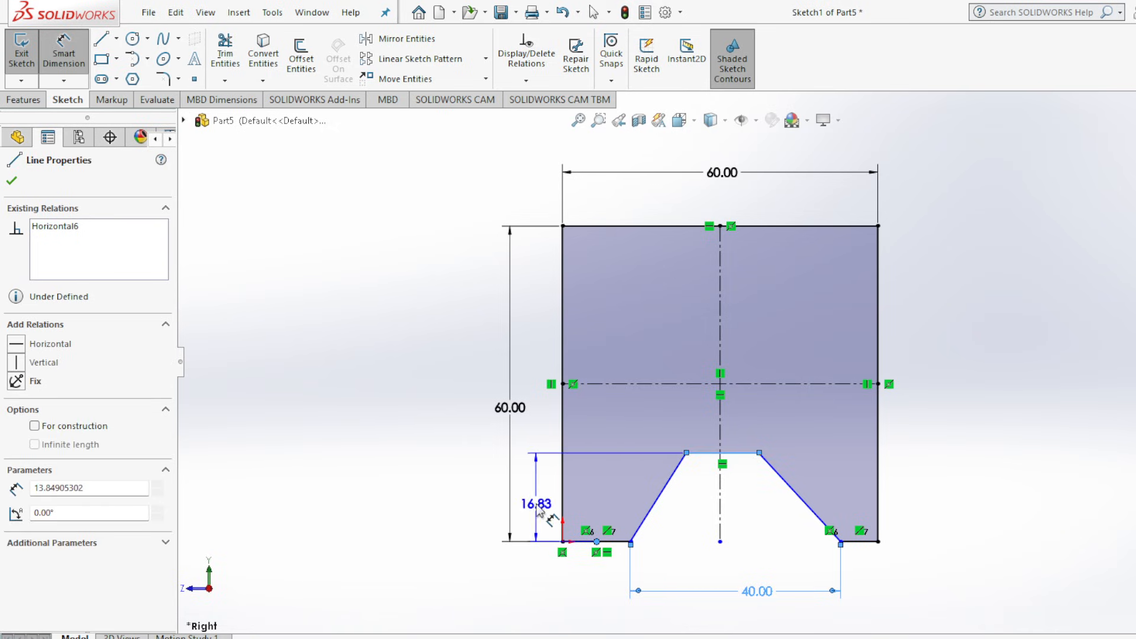
left_click(540, 502)
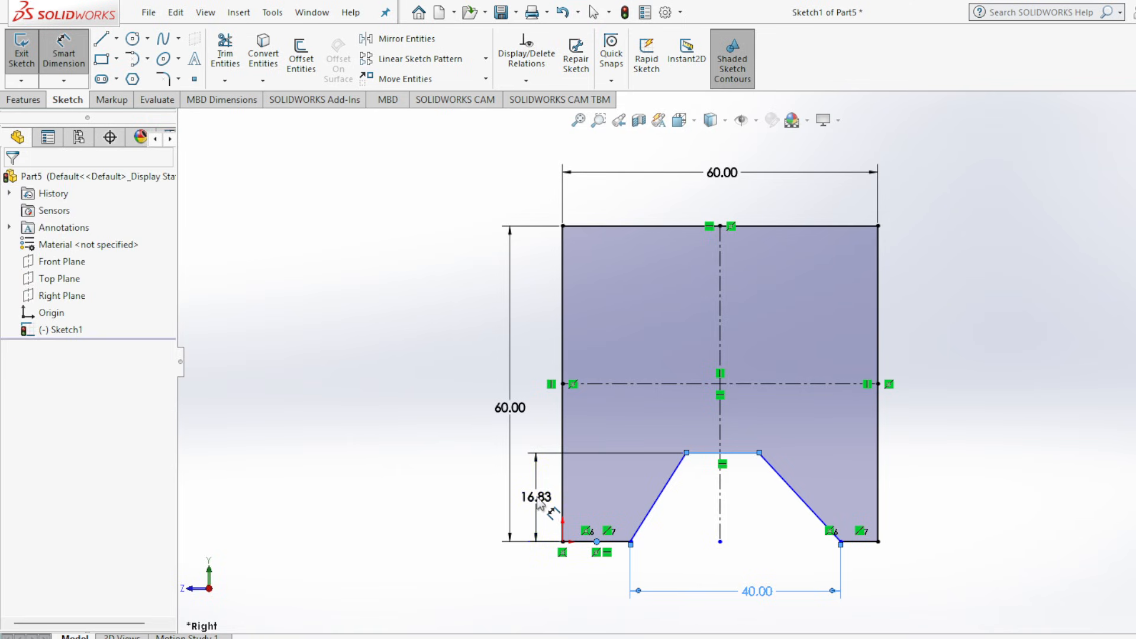
type("20")
key("Return")
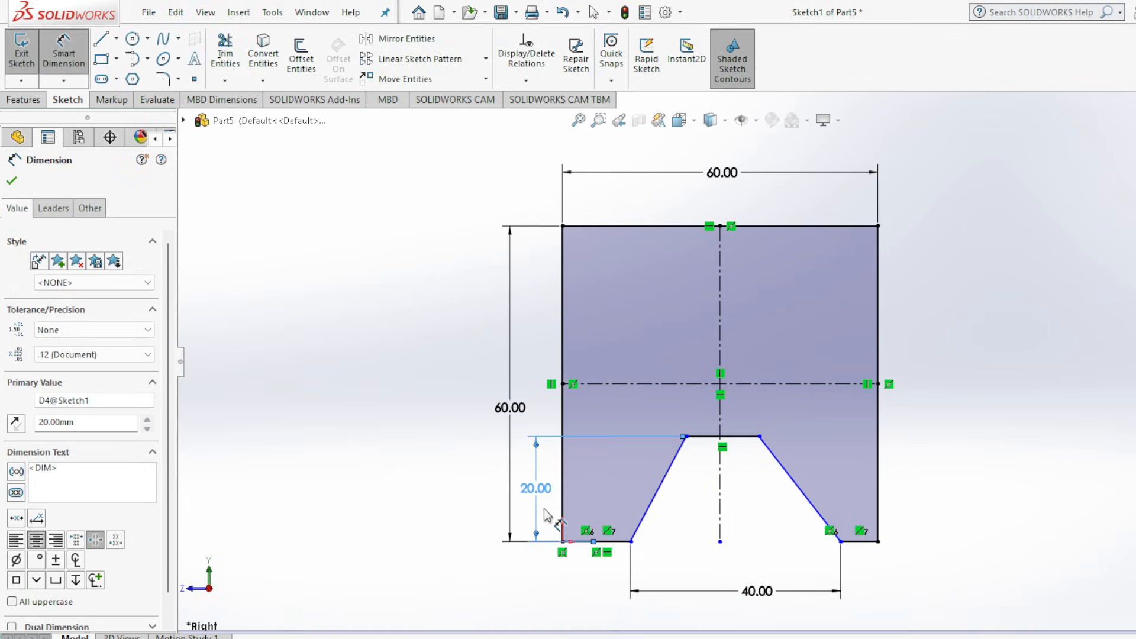
left_click(12, 183)
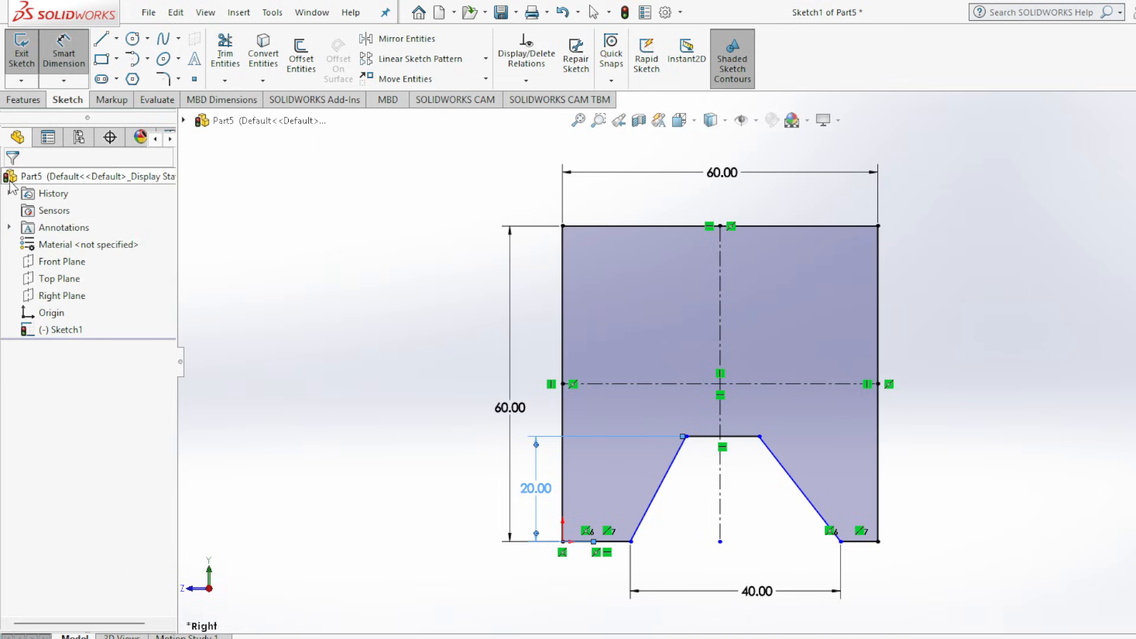
Dimension the angle between the notch's two slanted sides as 80°, per the drawing, and place it above the 40 mm dimension.
left_click(60, 54)
left_click(911, 637)
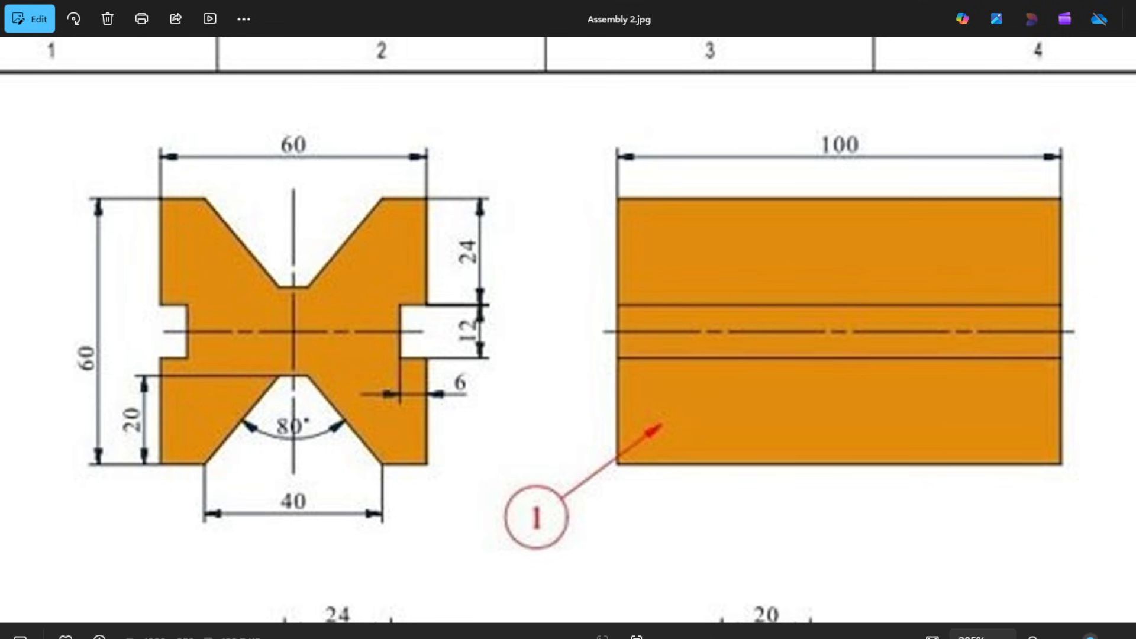
left_click(911, 637)
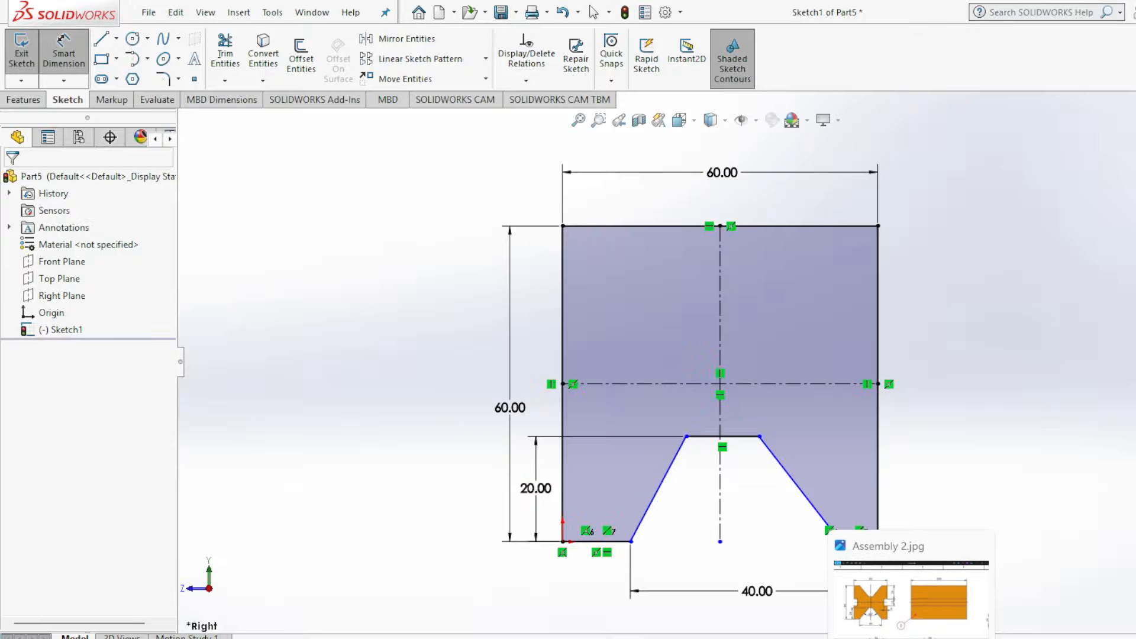
left_click(664, 496)
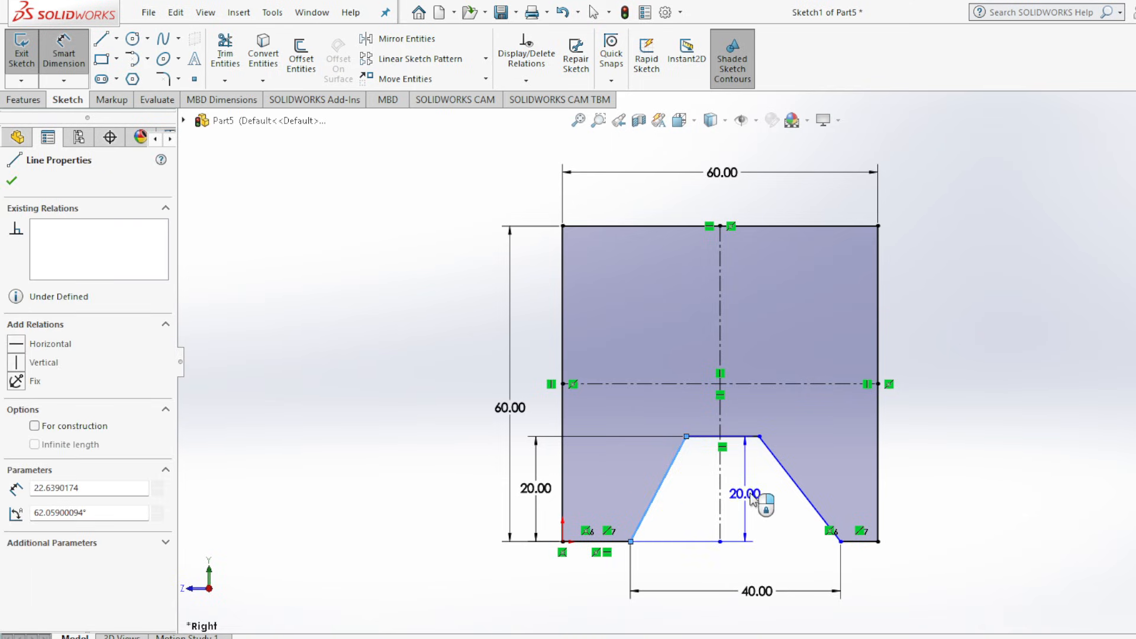
left_click(800, 496)
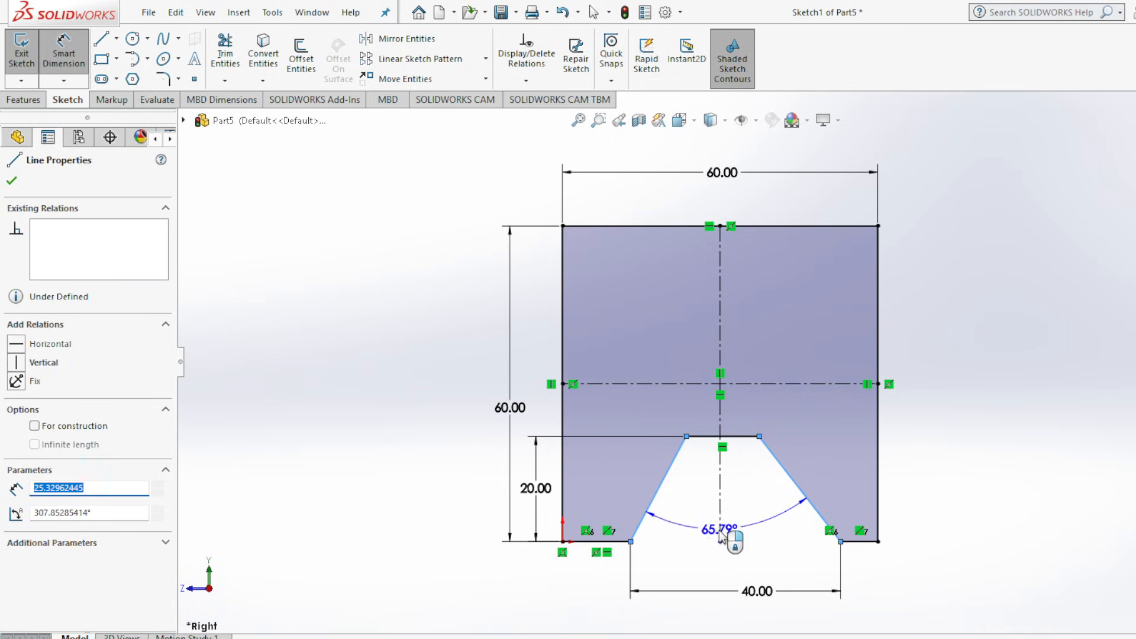
left_click(734, 571)
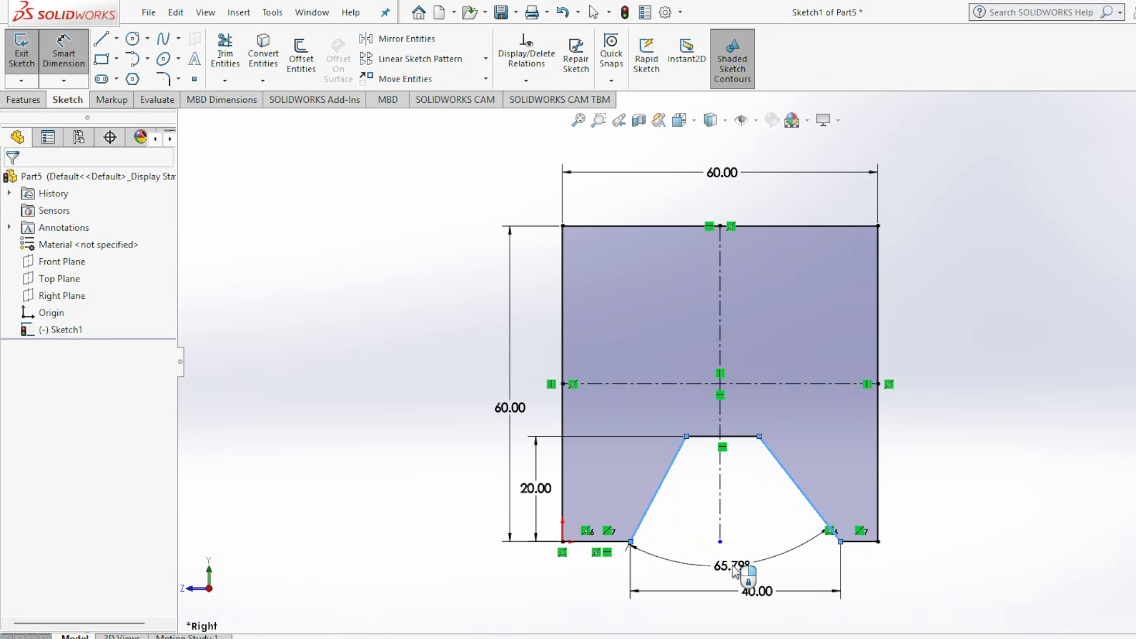
key("Return")
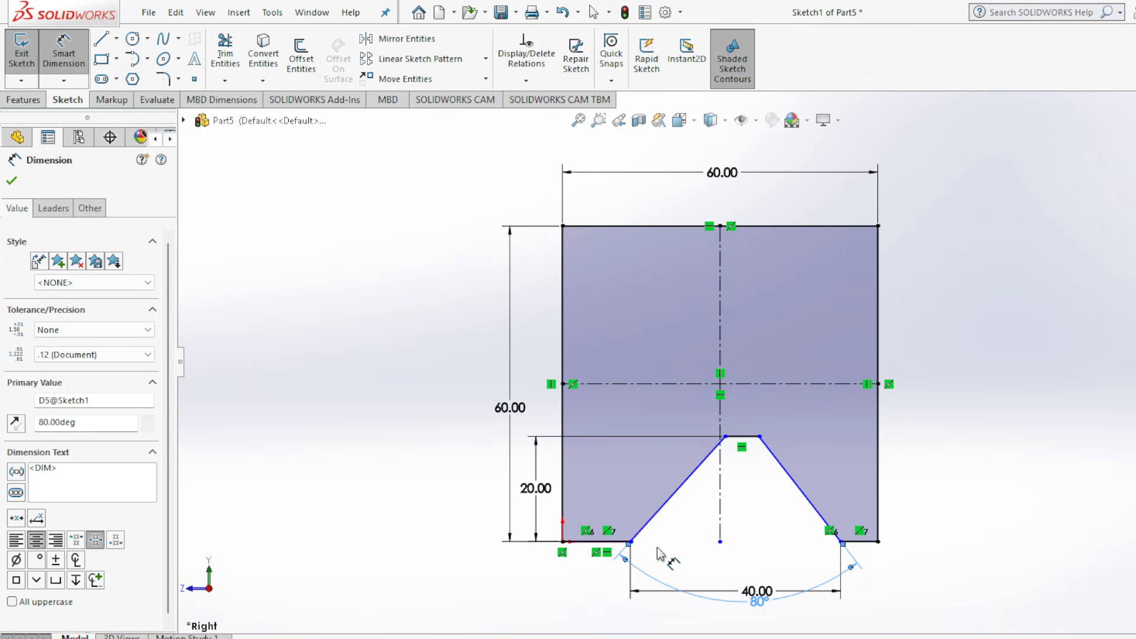
left_click_drag(762, 605, 735, 556)
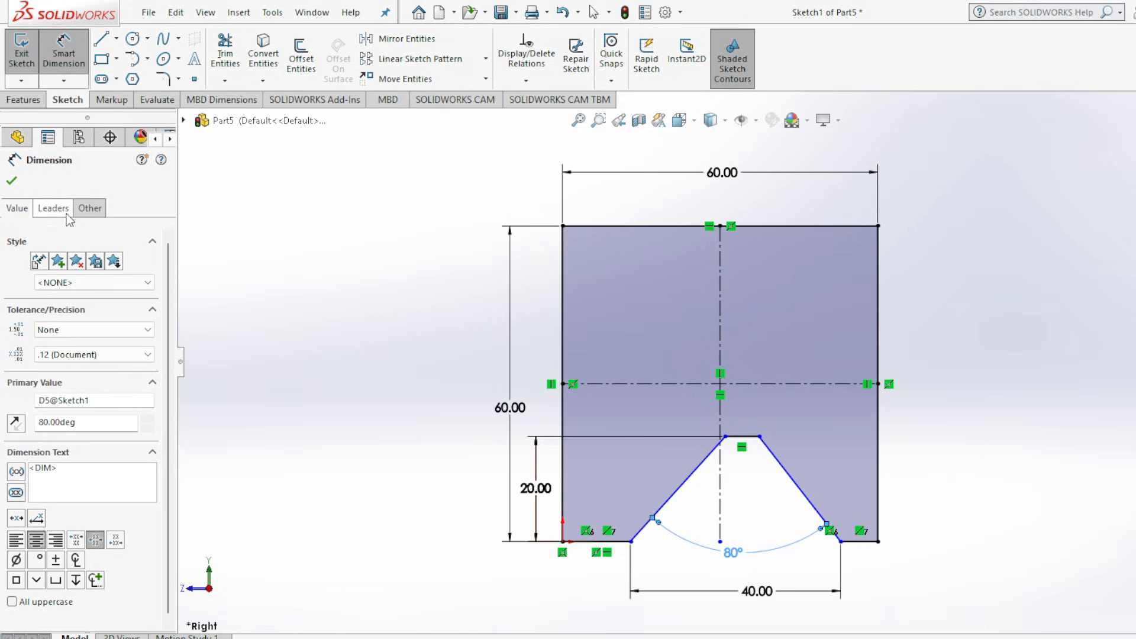
left_click(11, 180)
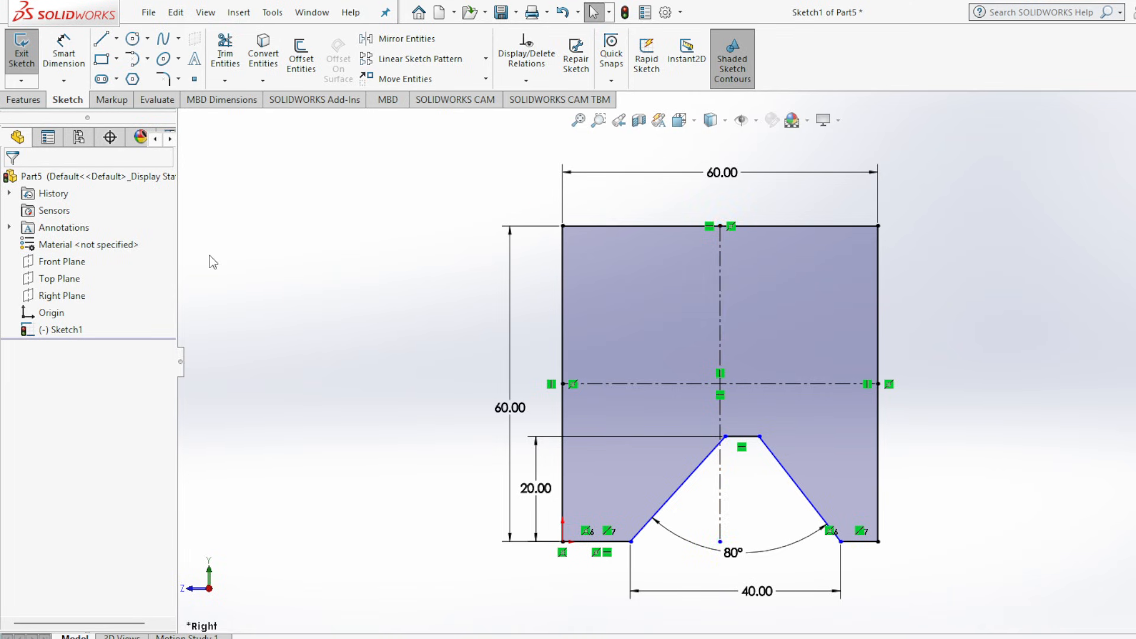
Make the notch's two slanted sides symmetric about the vertical centerline.
left_click(680, 500)
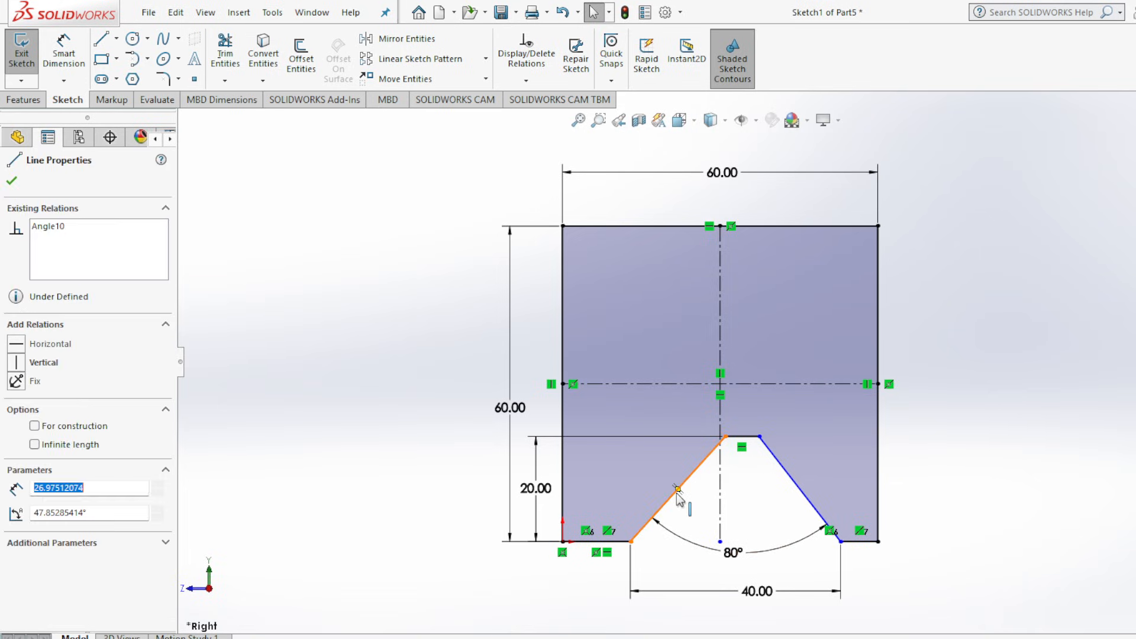
left_click(721, 494, "ctrl")
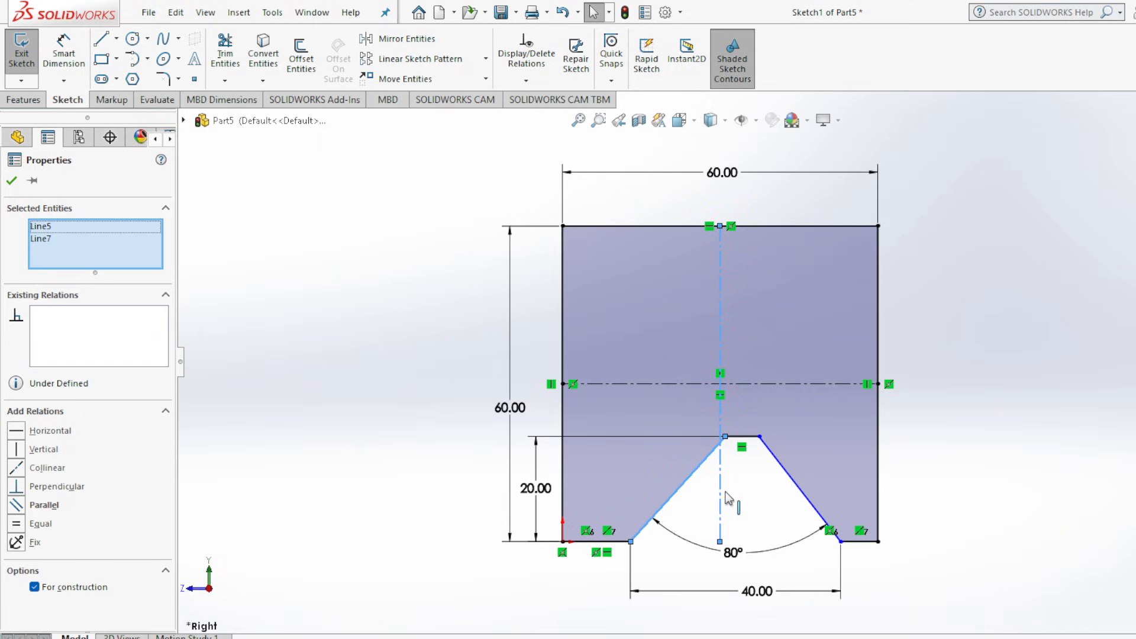
left_click(793, 485, "ctrl")
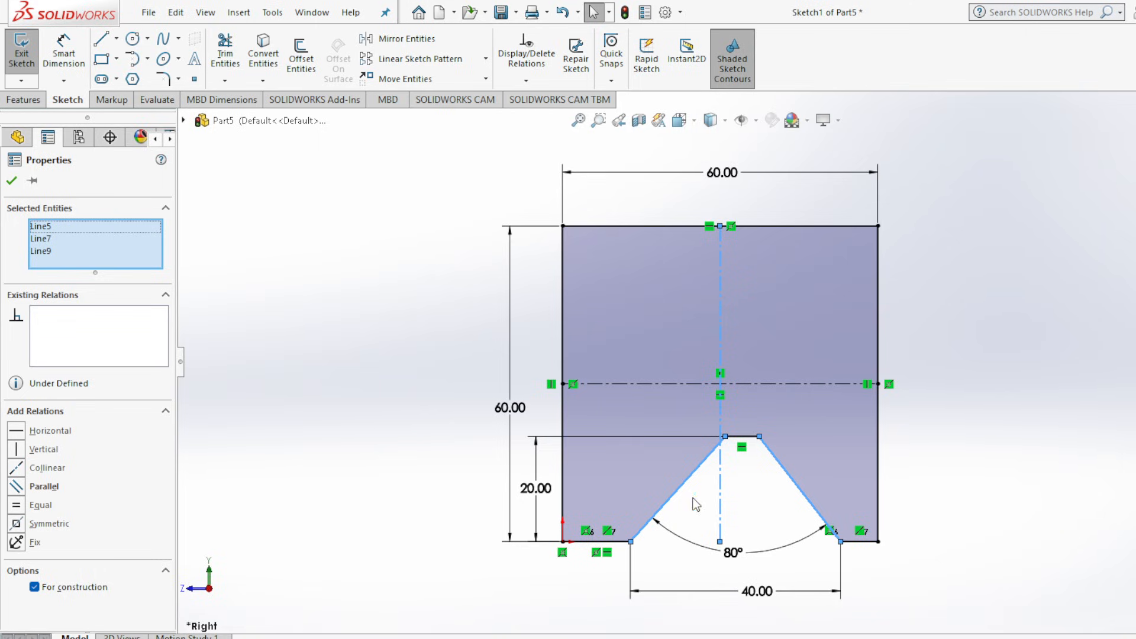
left_click(49, 523)
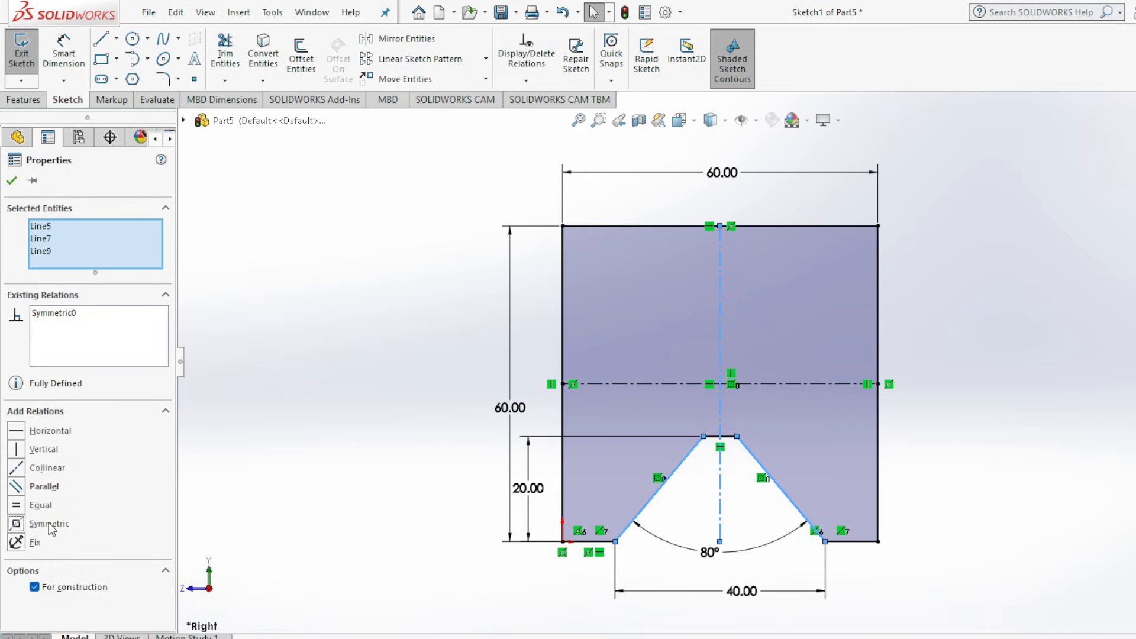
Check the reference drawing and mirror the bottom notch's two slanted sides and short horizontal line about the horizontal centerline.
left_click(12, 181)
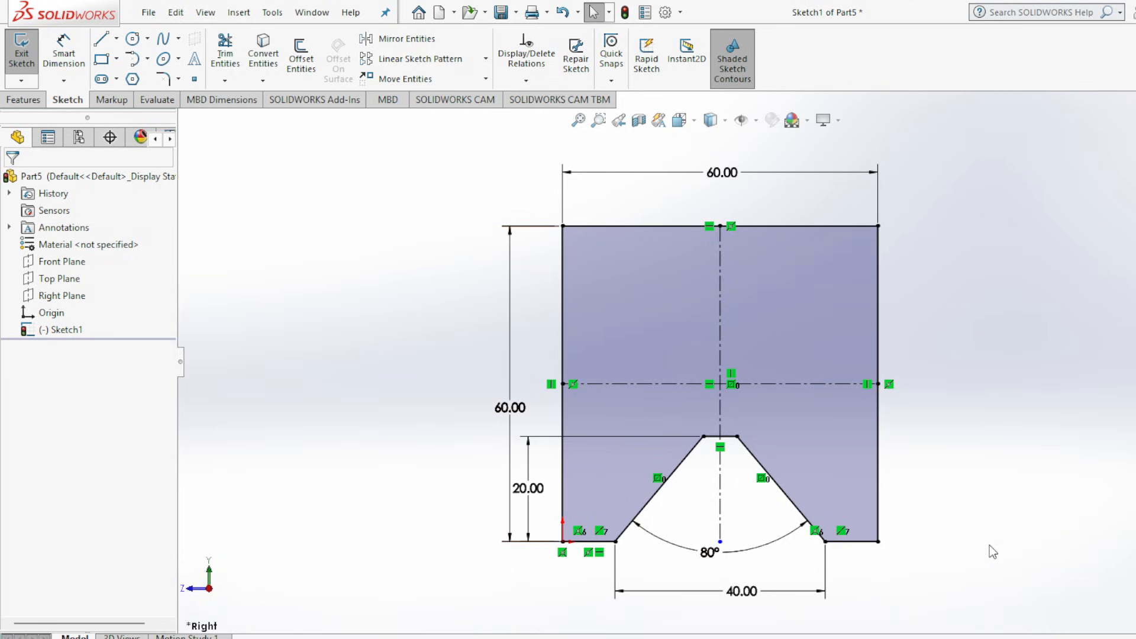
left_click(912, 627)
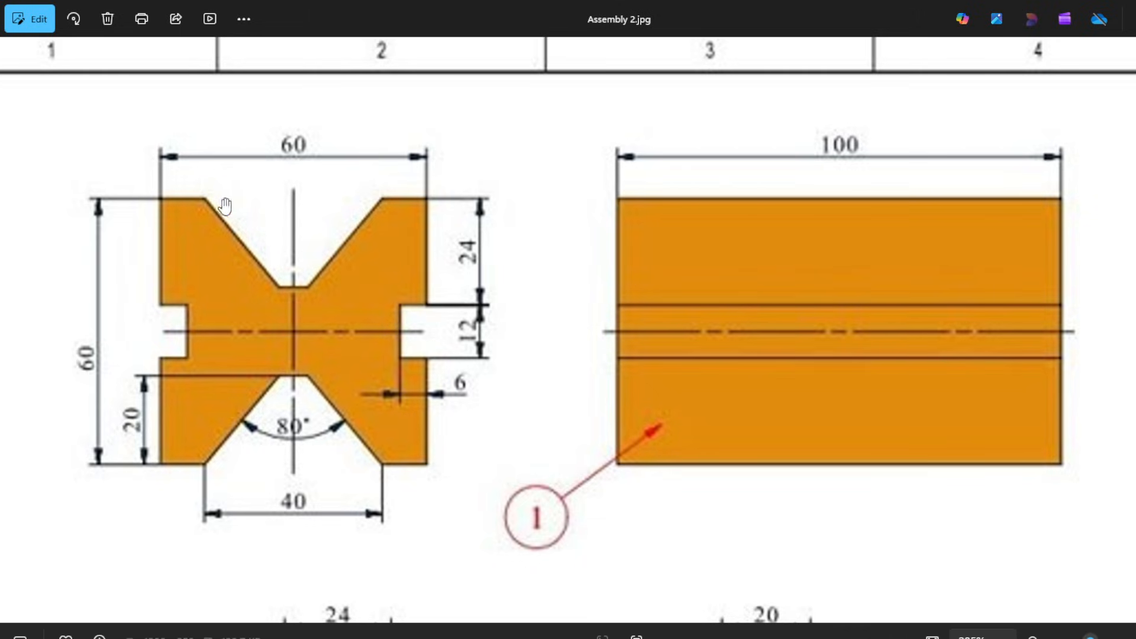
left_click(911, 631)
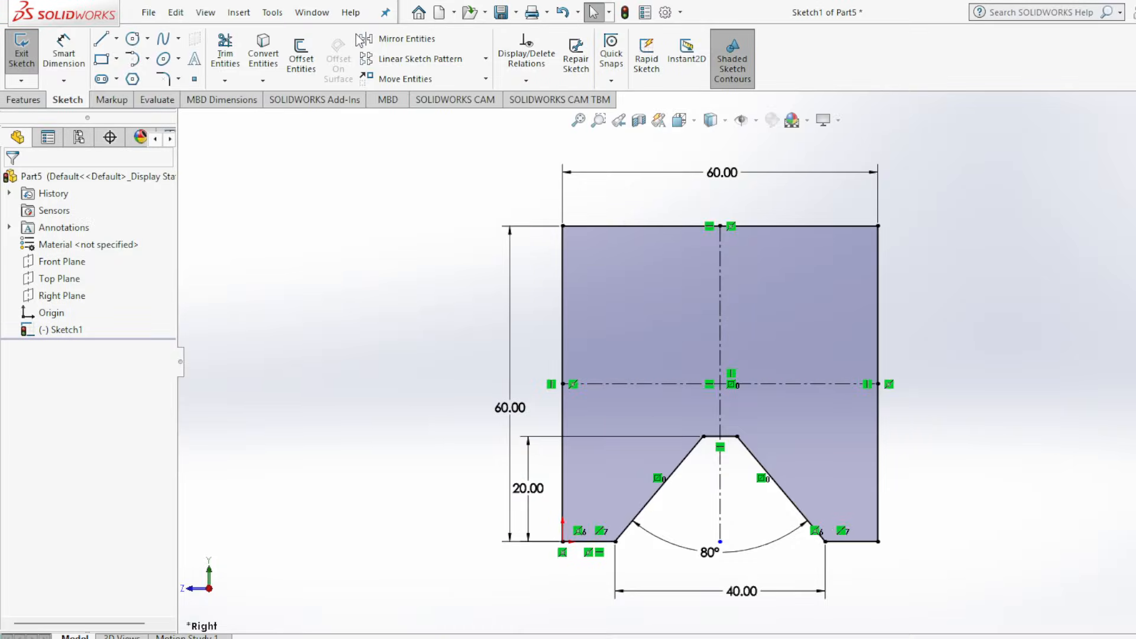
left_click(418, 39)
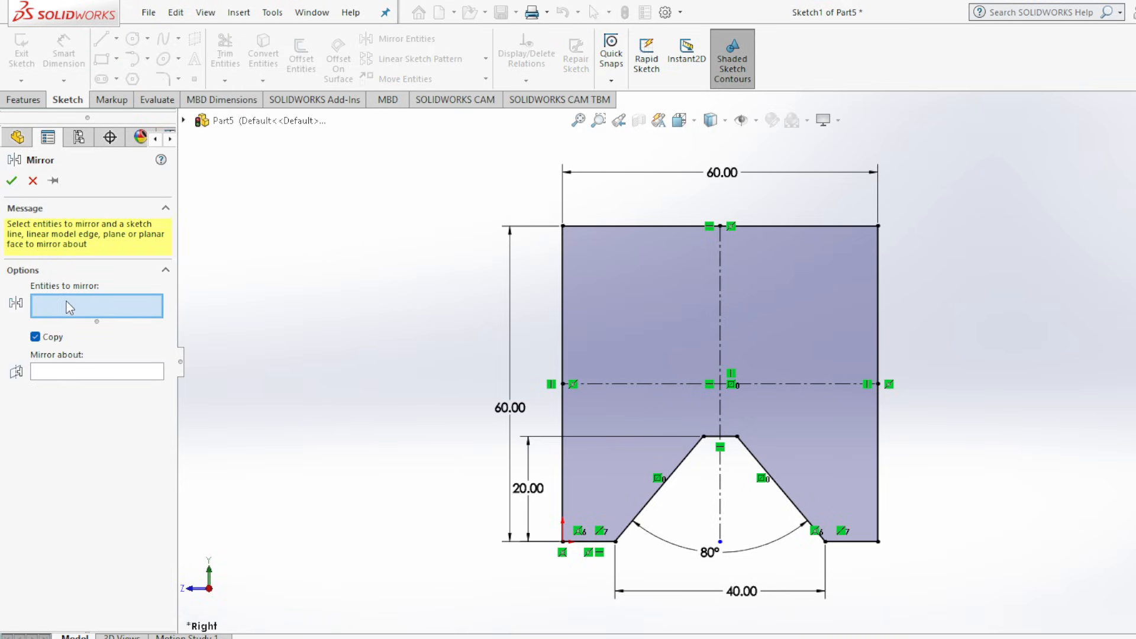
left_click(650, 508)
left_click(714, 438)
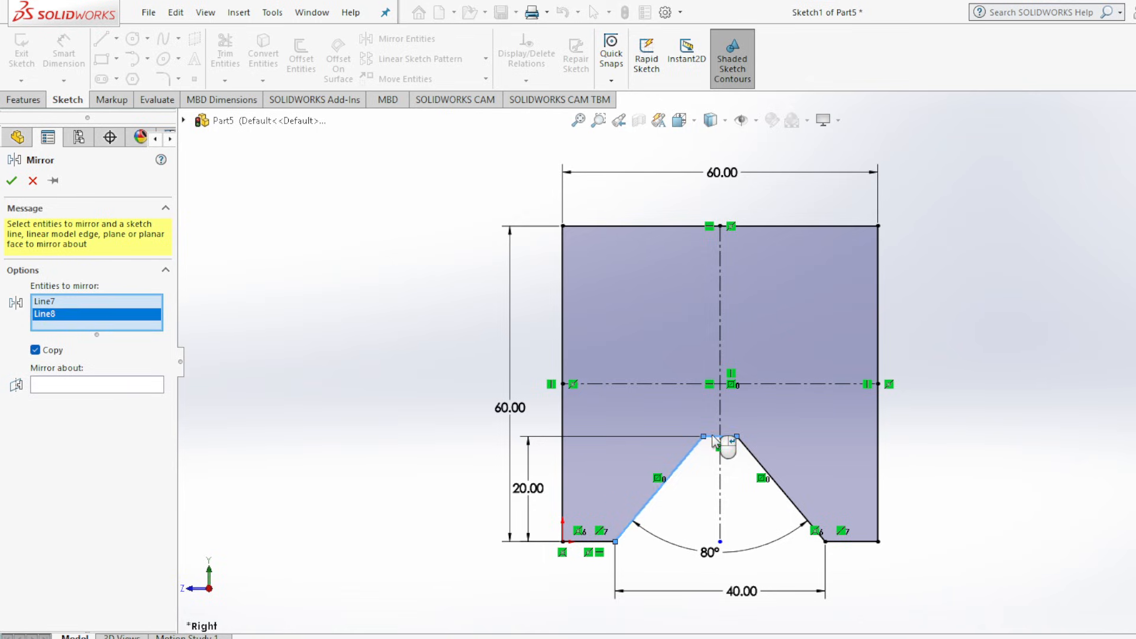
left_click(755, 457)
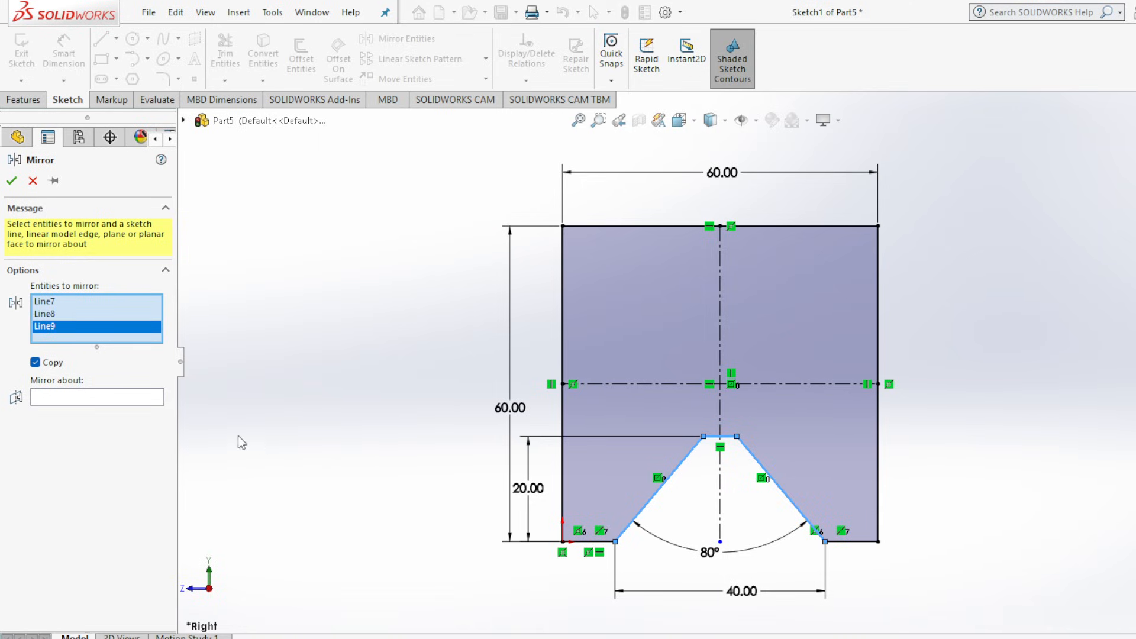
left_click(115, 397)
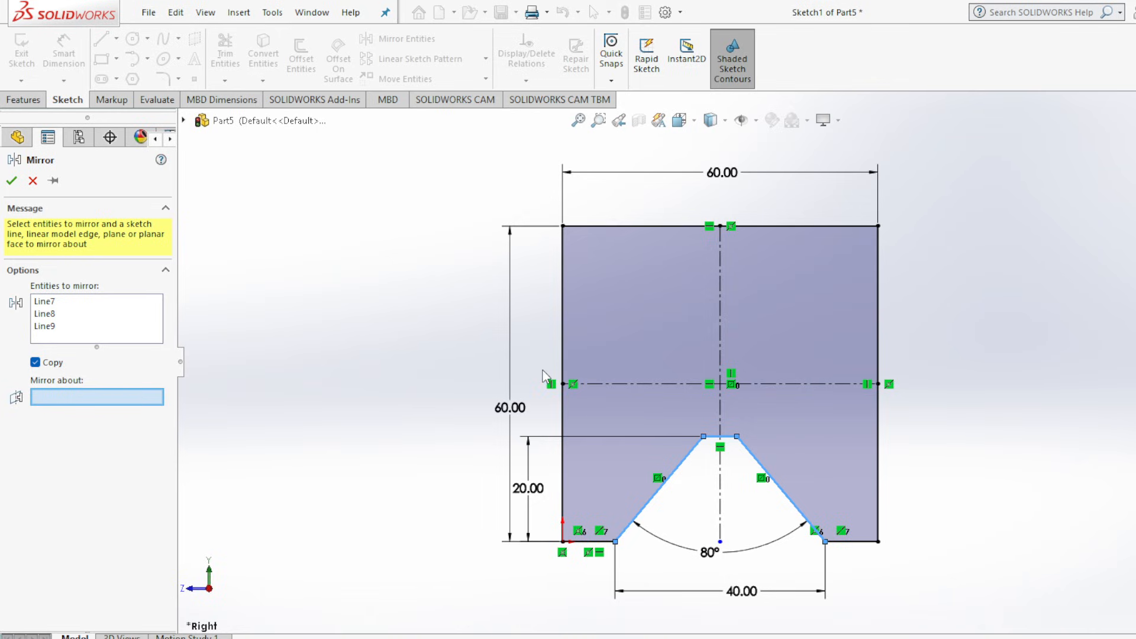
left_click(625, 385)
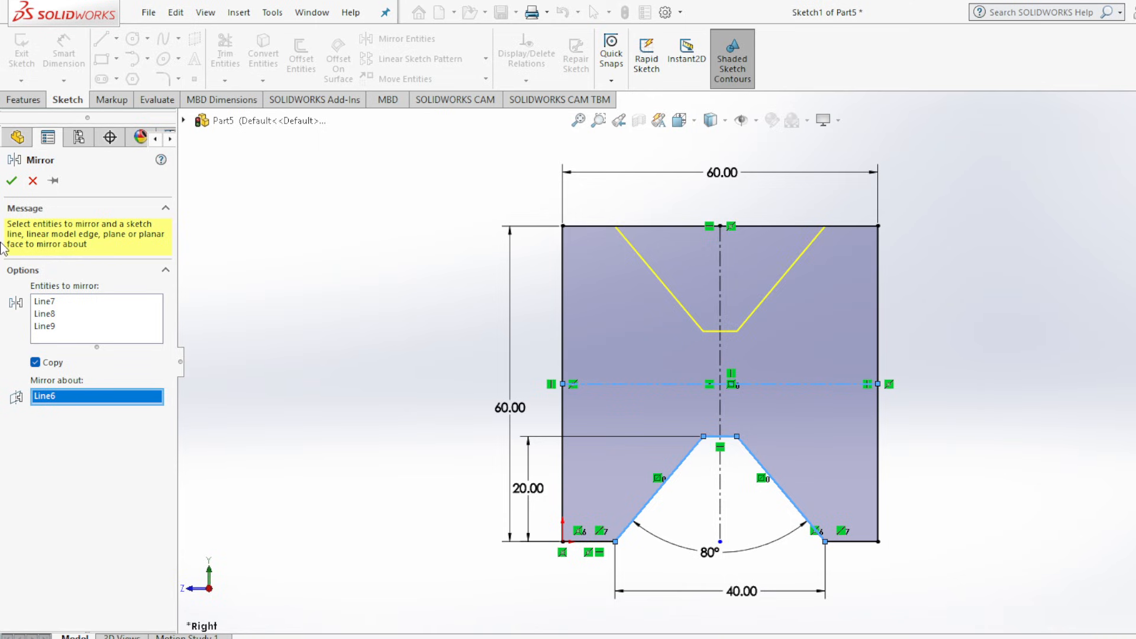
left_click(12, 181)
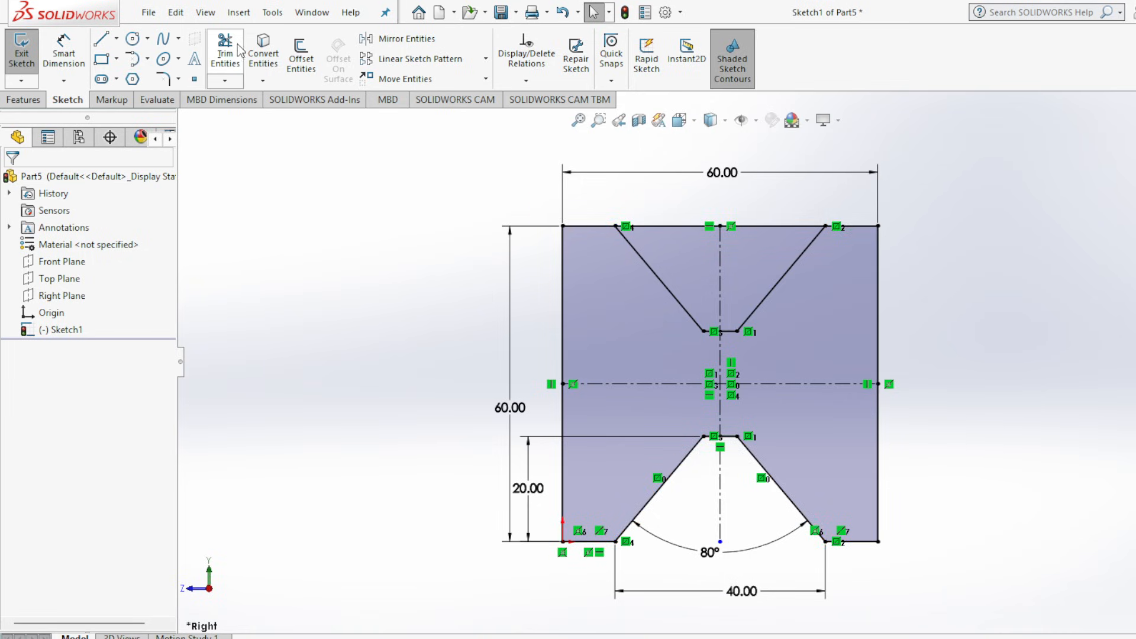
Trim away the square's top edge between the two slanted sides of the upper notch.
left_click(225, 57)
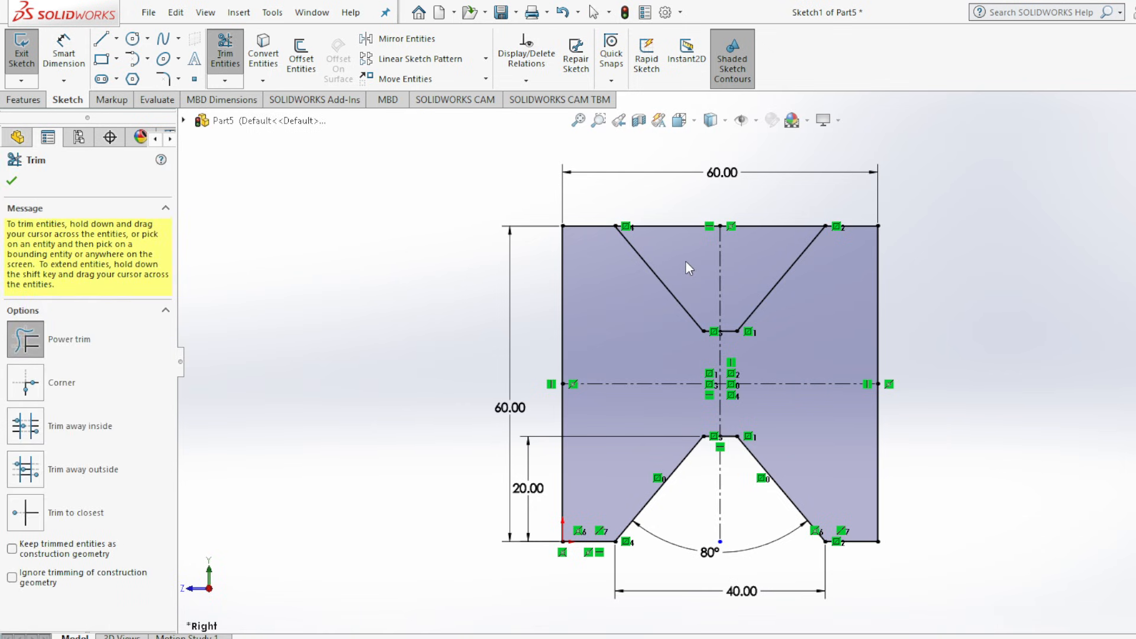
mouse_move(685, 261)
left_mouse_down()
mouse_move(673, 224)
mouse_move(692, 197)
mouse_move(747, 234)
left_mouse_up()
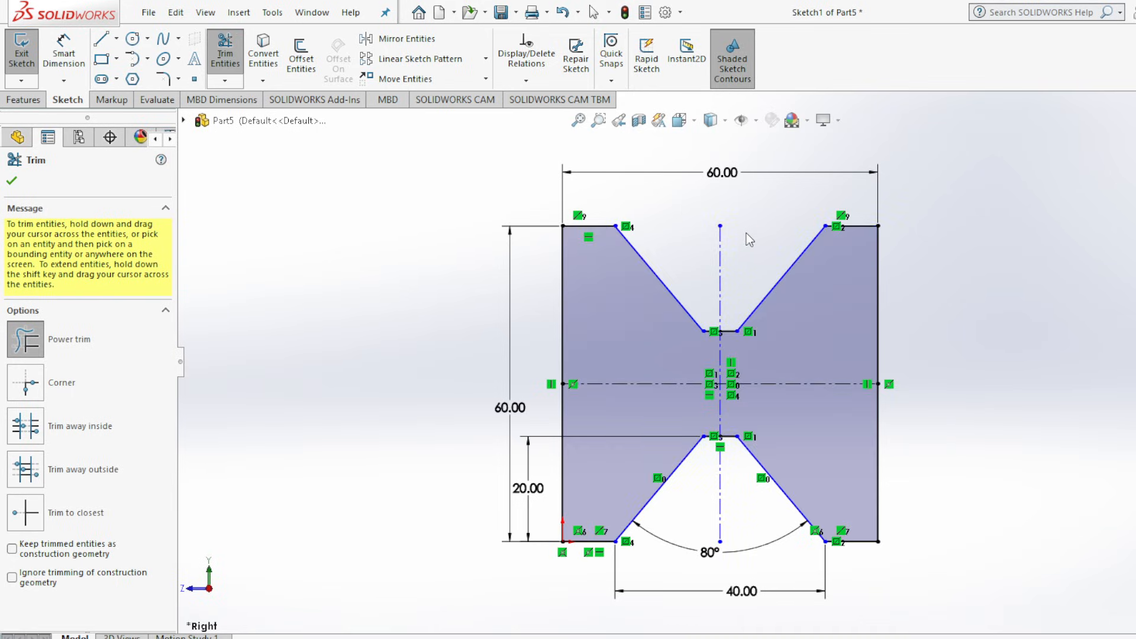
left_click(11, 181)
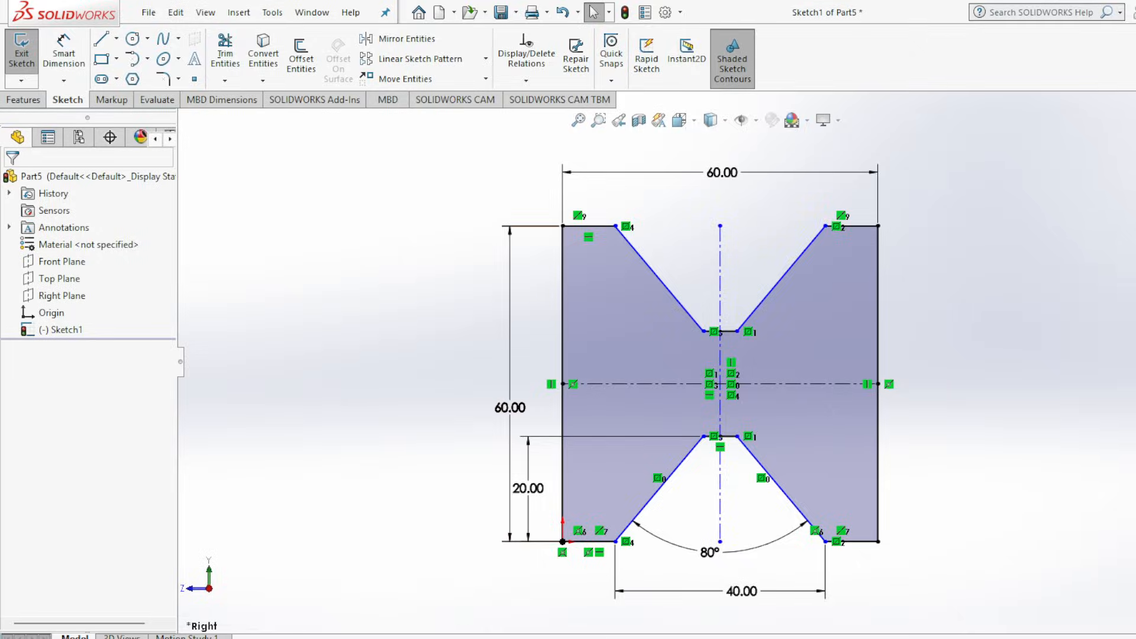
Sketch a center rectangle about 9.3 mm wide and 13.4 mm high, centered on the midpoint of the square's right edge.
left_click(728, 638)
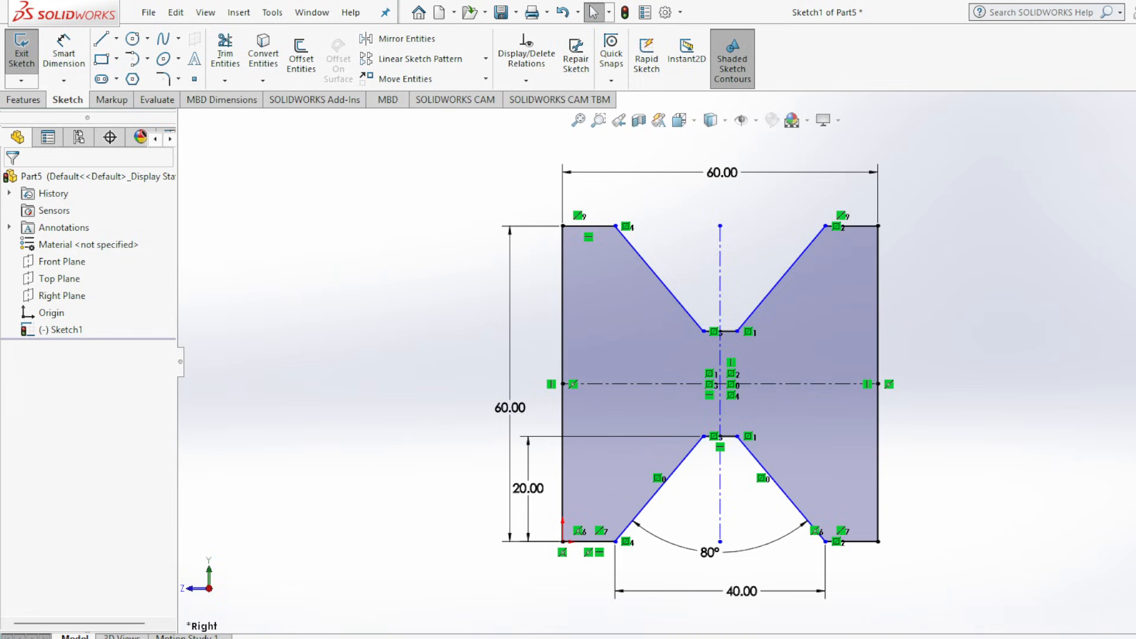
left_click(116, 59)
left_click(125, 100)
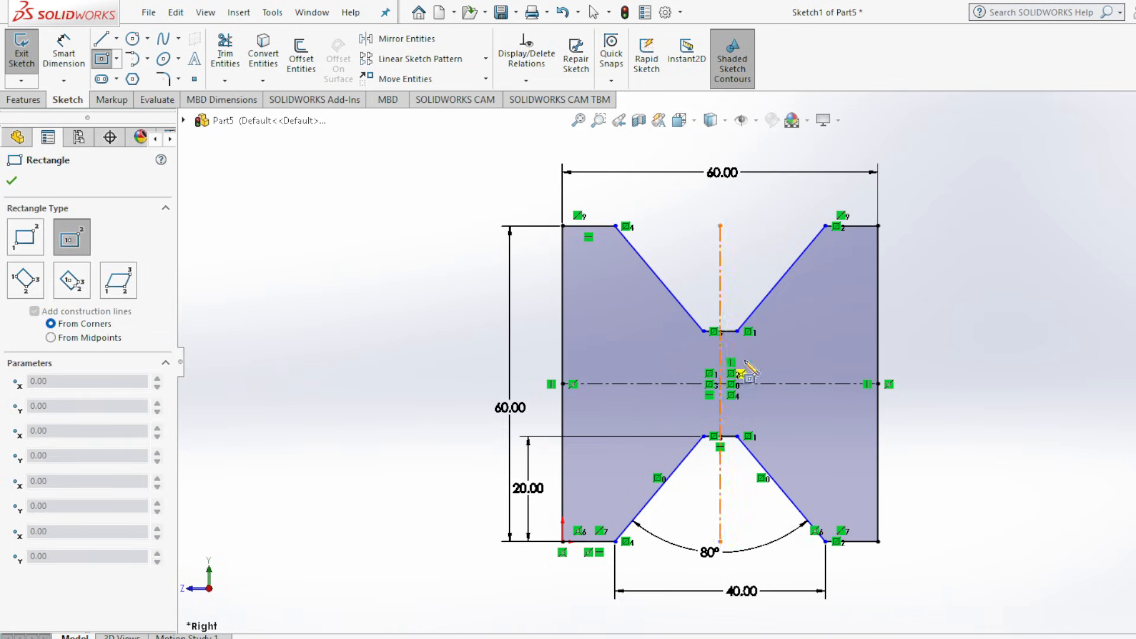
left_click(878, 384)
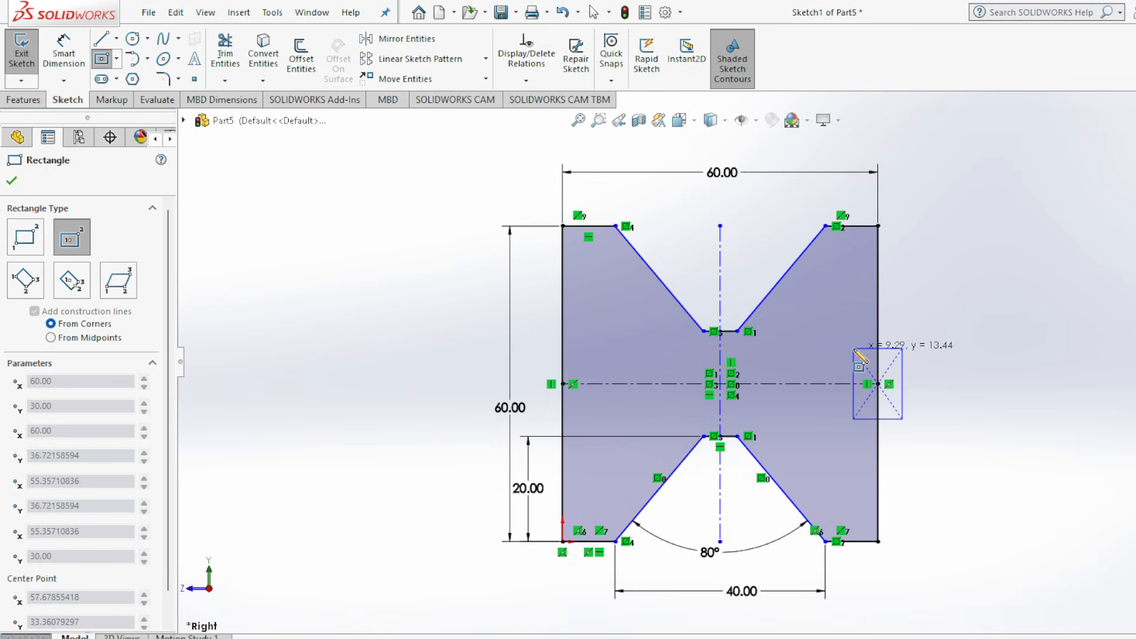
left_click(854, 349)
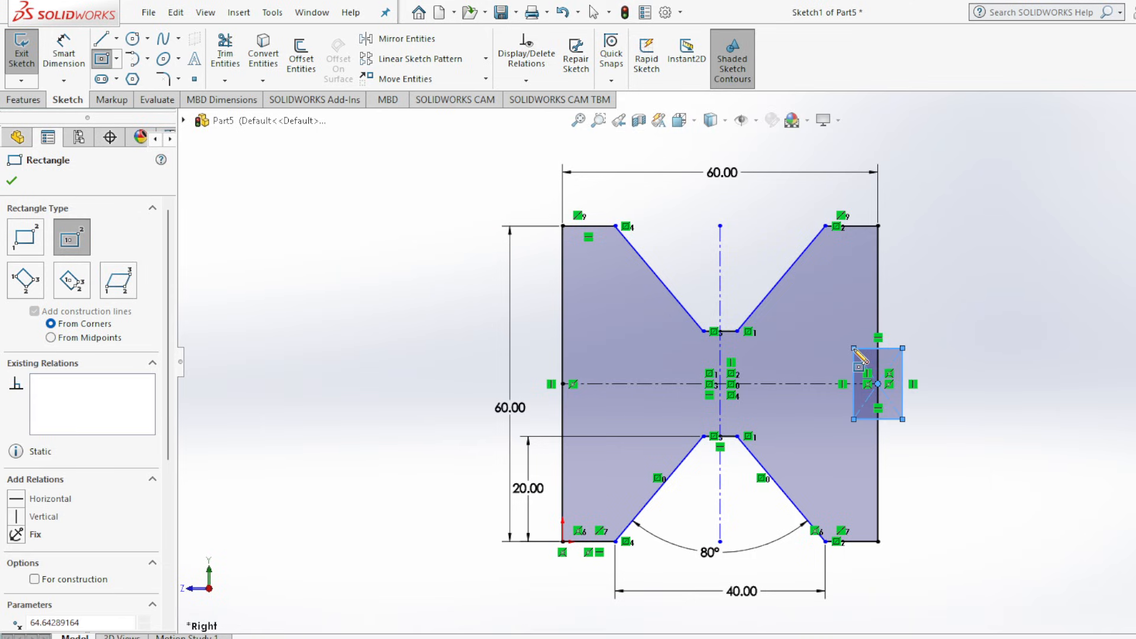
left_click(12, 181)
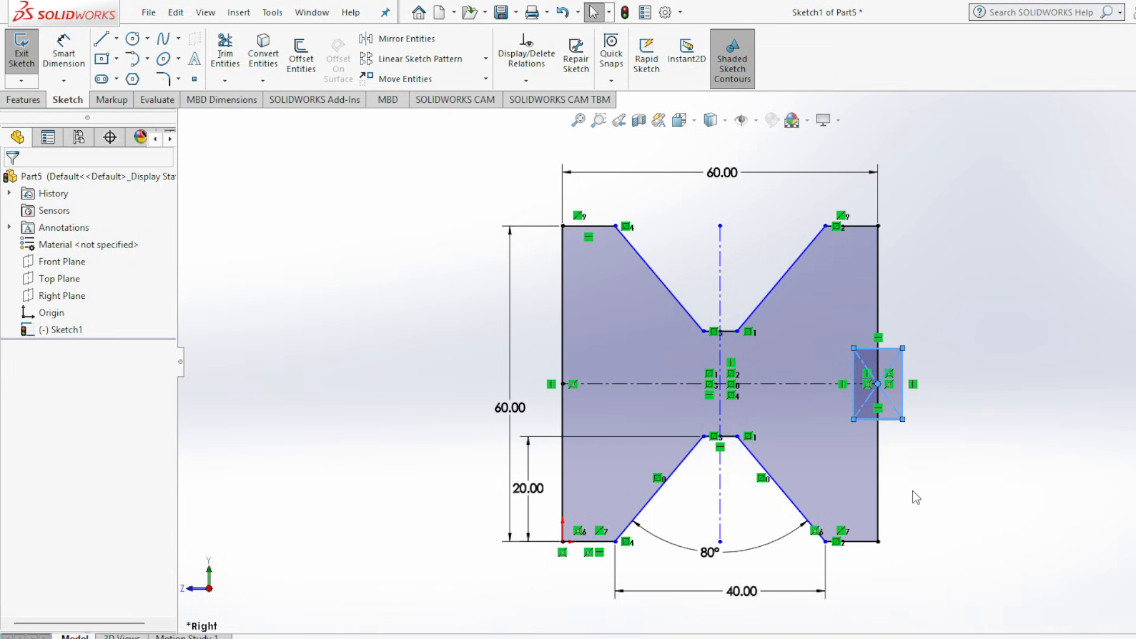
Trim away the part of the small rectangle that lies outside the square's right edge.
left_click(234, 54)
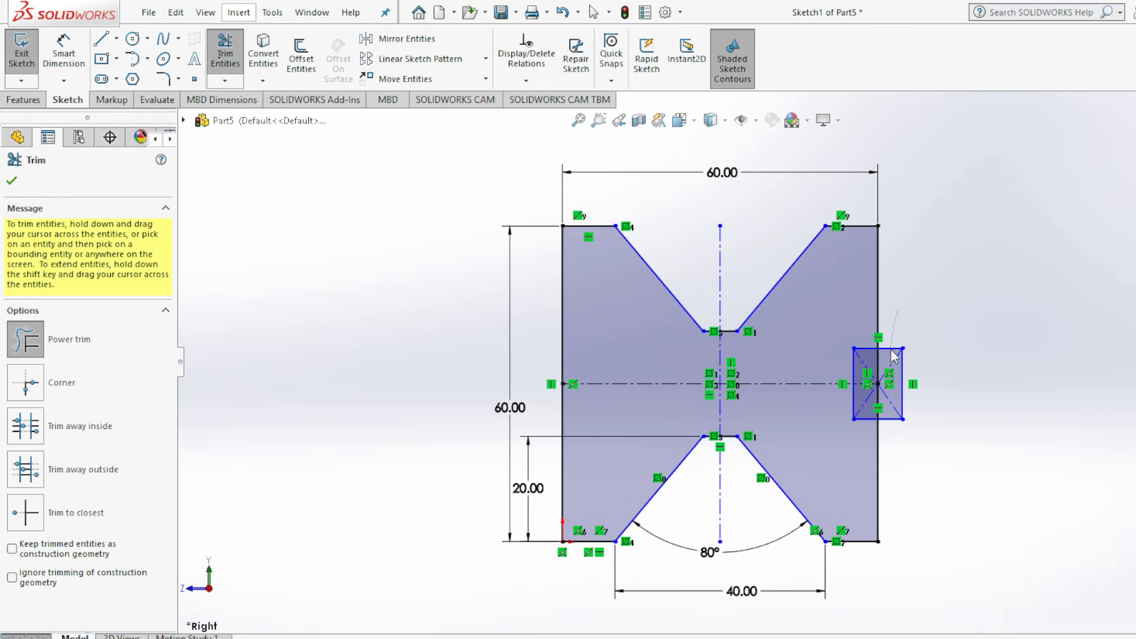
left_click_drag(894, 354, 905, 431)
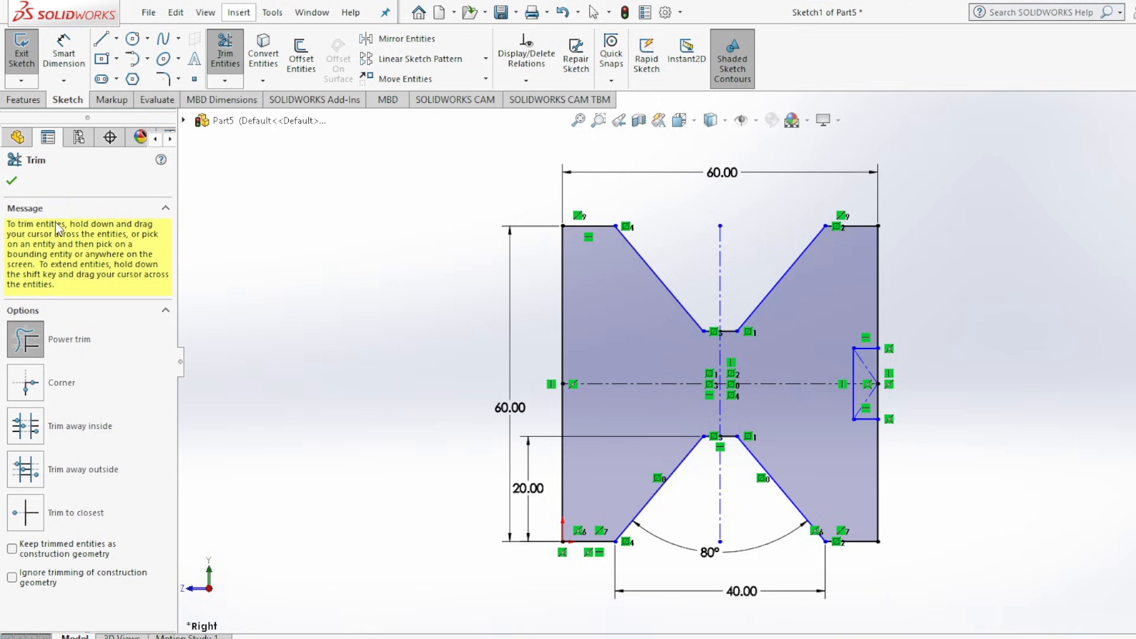
left_click(12, 181)
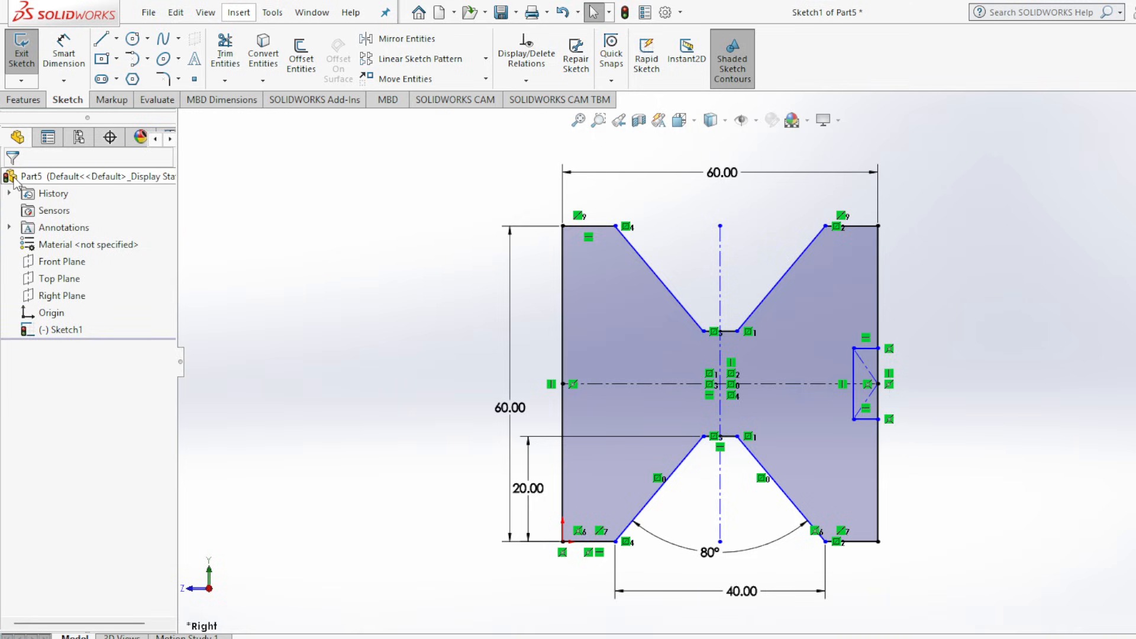
Check the side slot's sizes in the Assembly 2.jpg drawing and dimension the slot's vertical line as 12 mm.
scroll(846, 331, "down", 3)
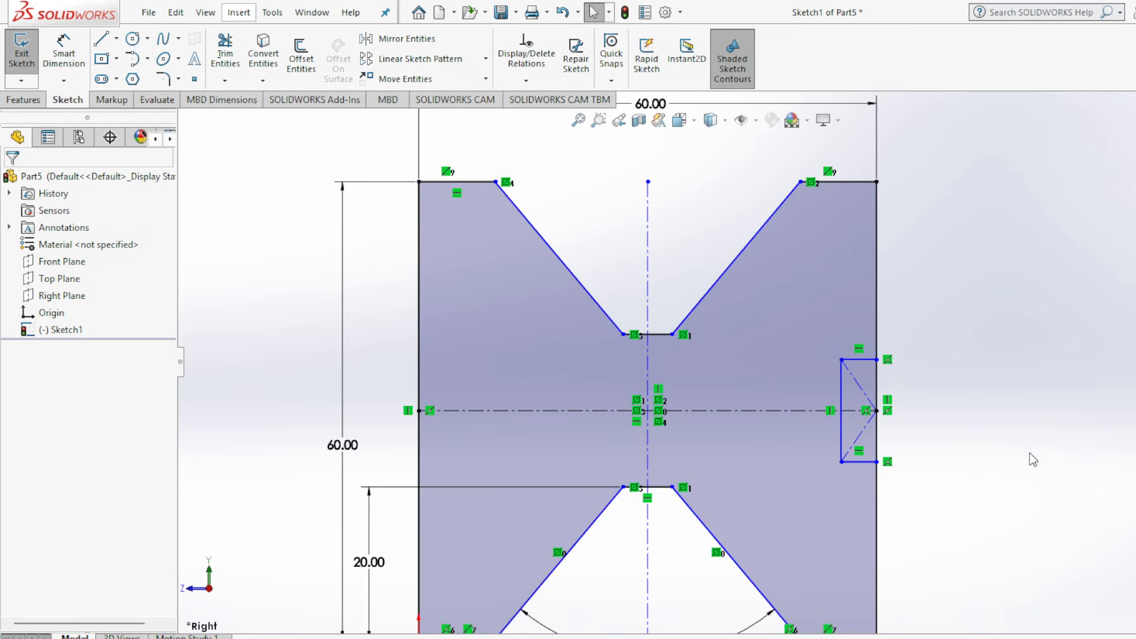
mouse_move(911, 638)
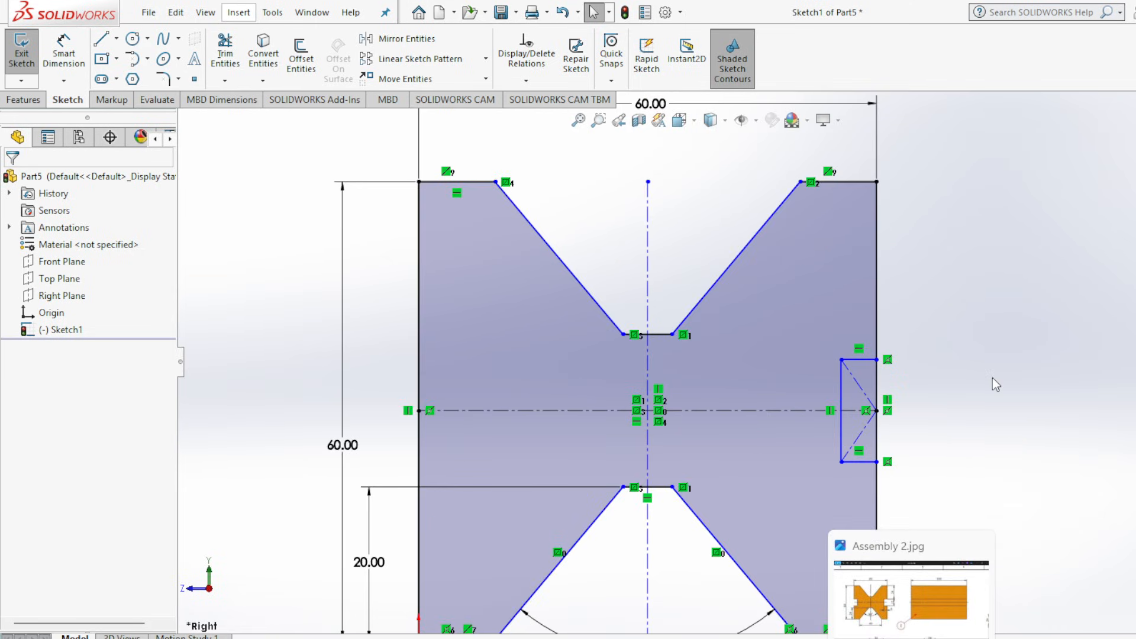
left_click(911, 638)
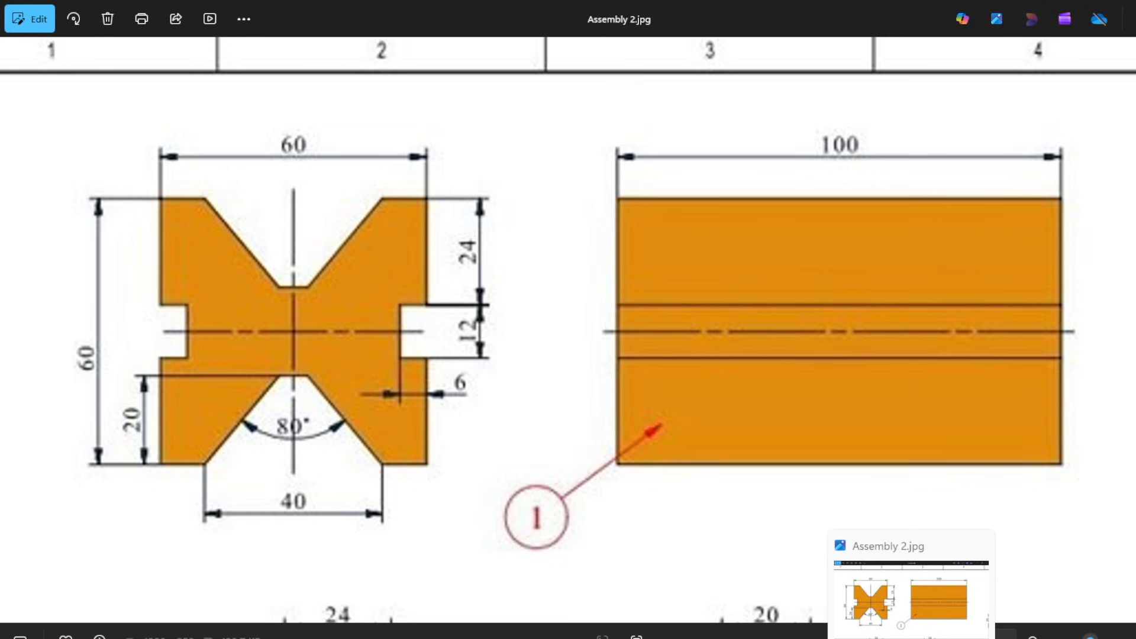
left_click(912, 638)
left_click(911, 638)
left_click(912, 638)
left_click(888, 638)
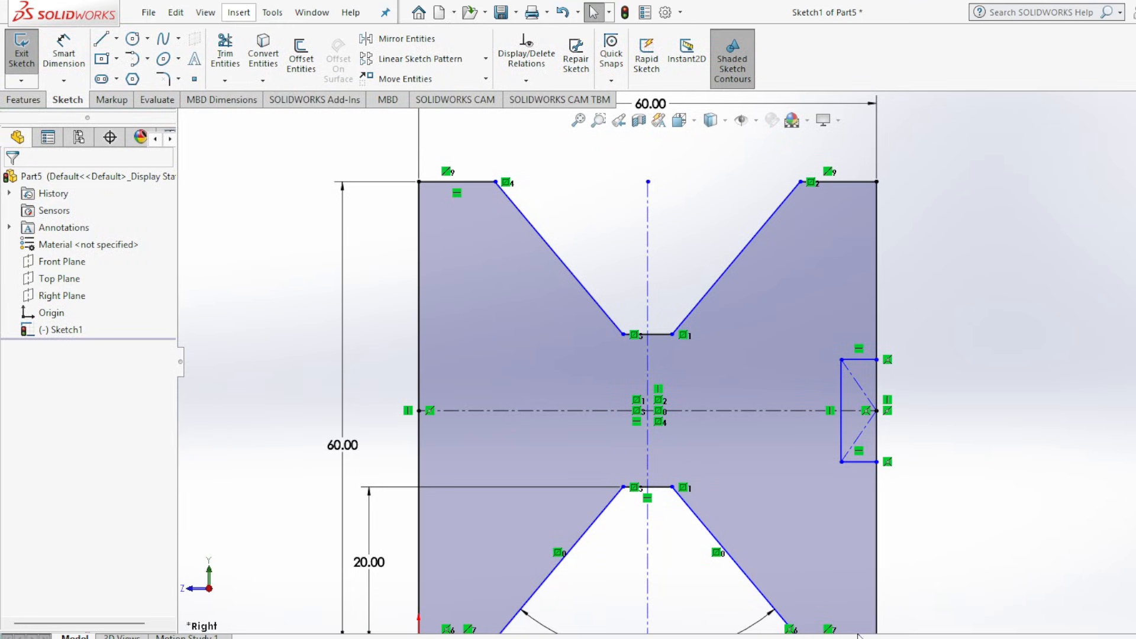
left_click(73, 55)
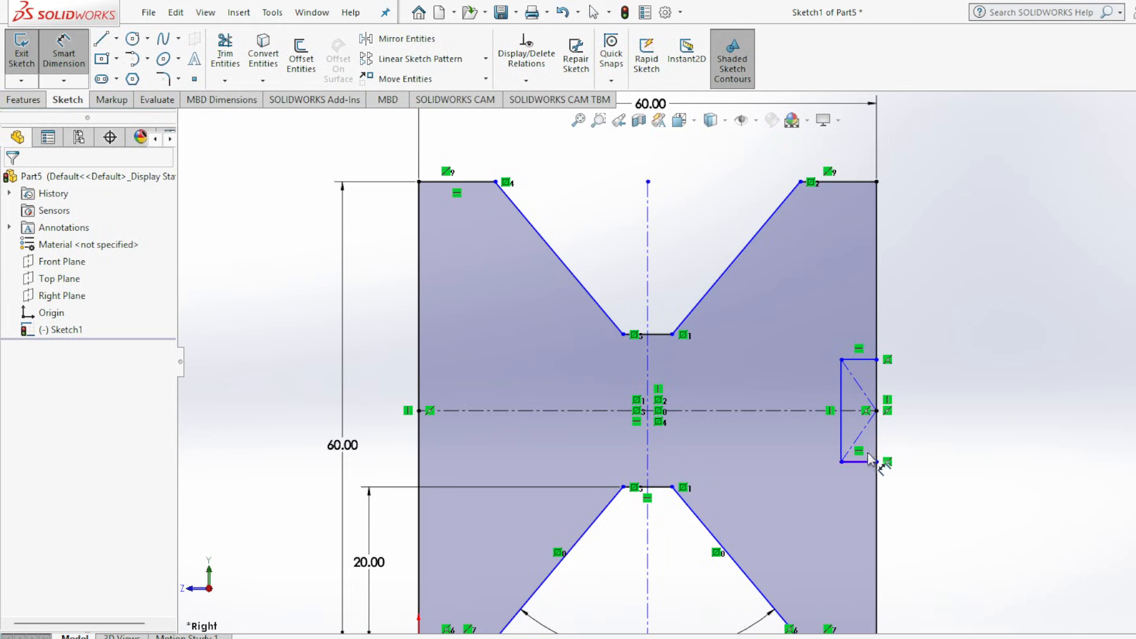
left_click(842, 398)
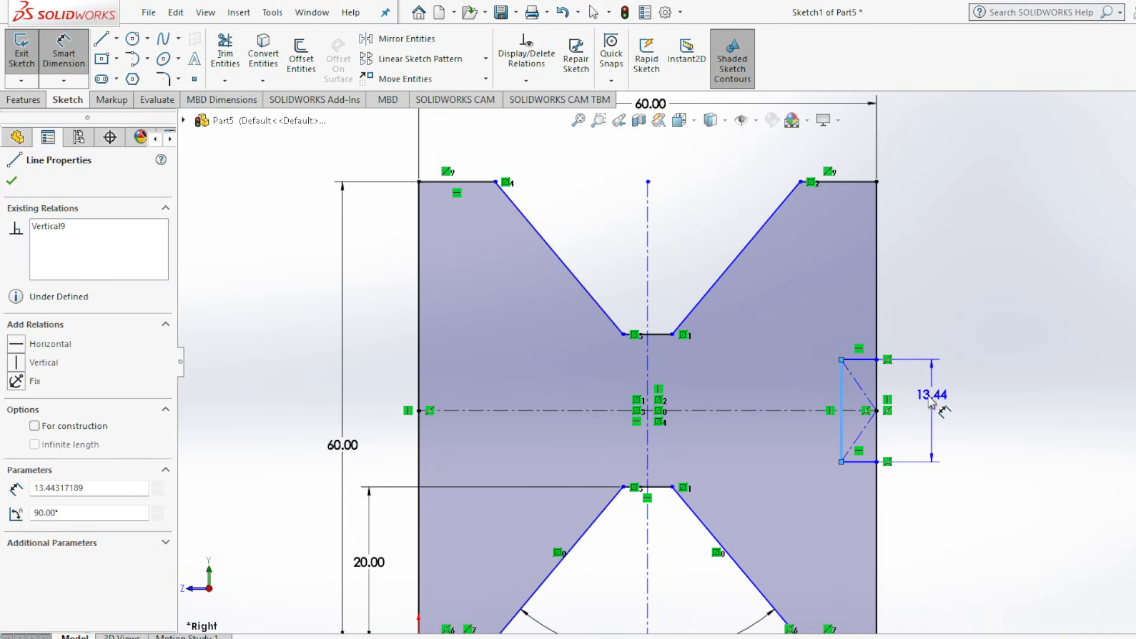
left_click(954, 433)
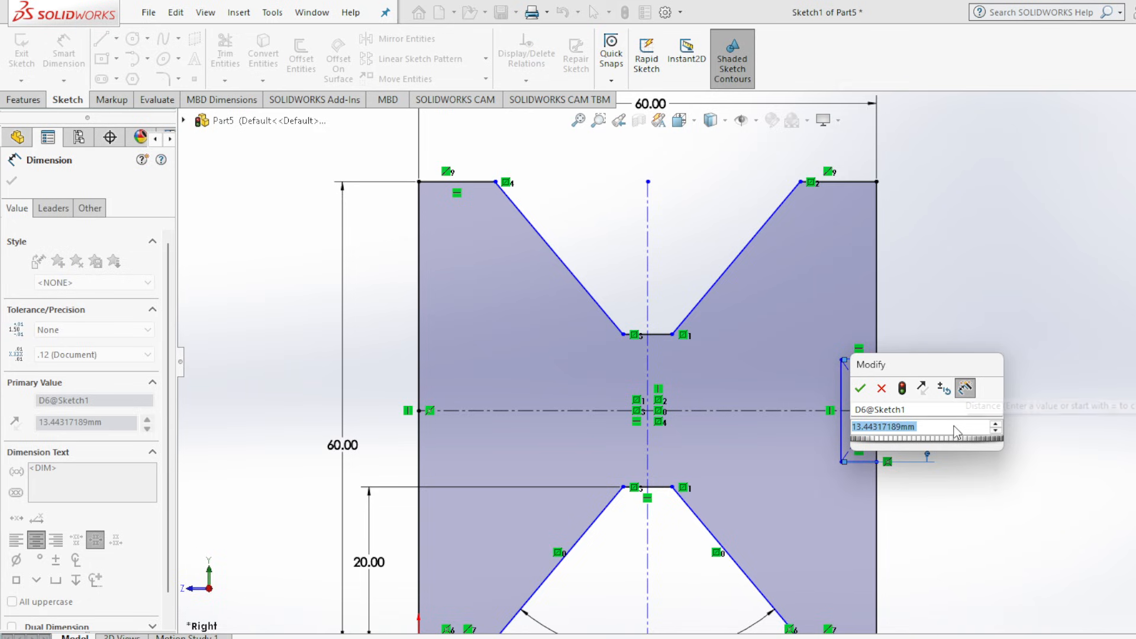
type("12")
key("Return")
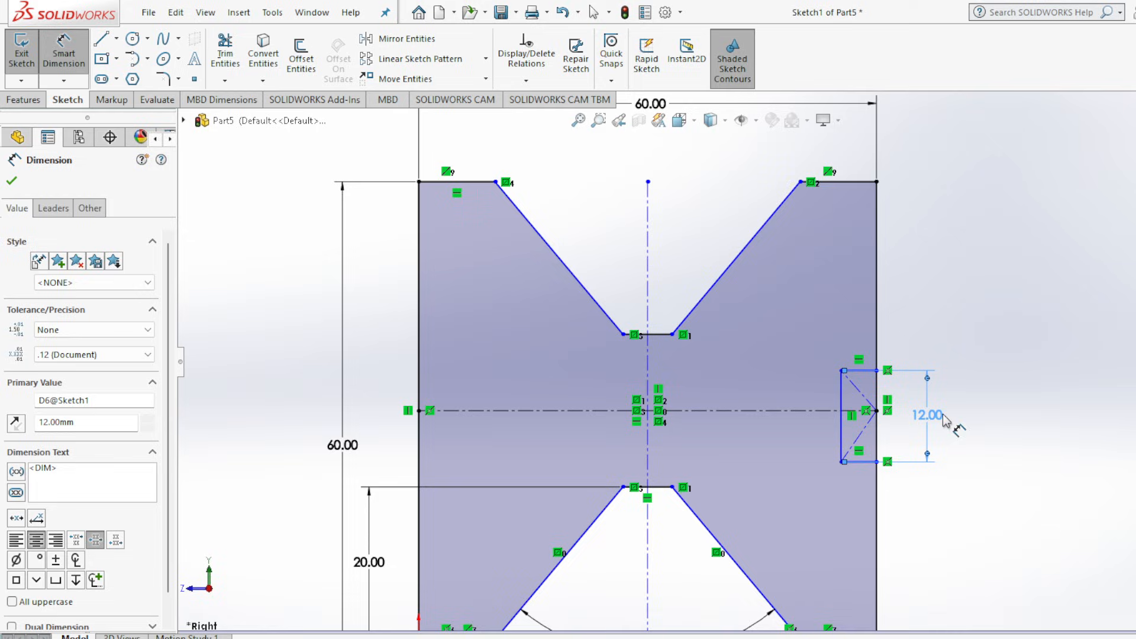
left_click(862, 372)
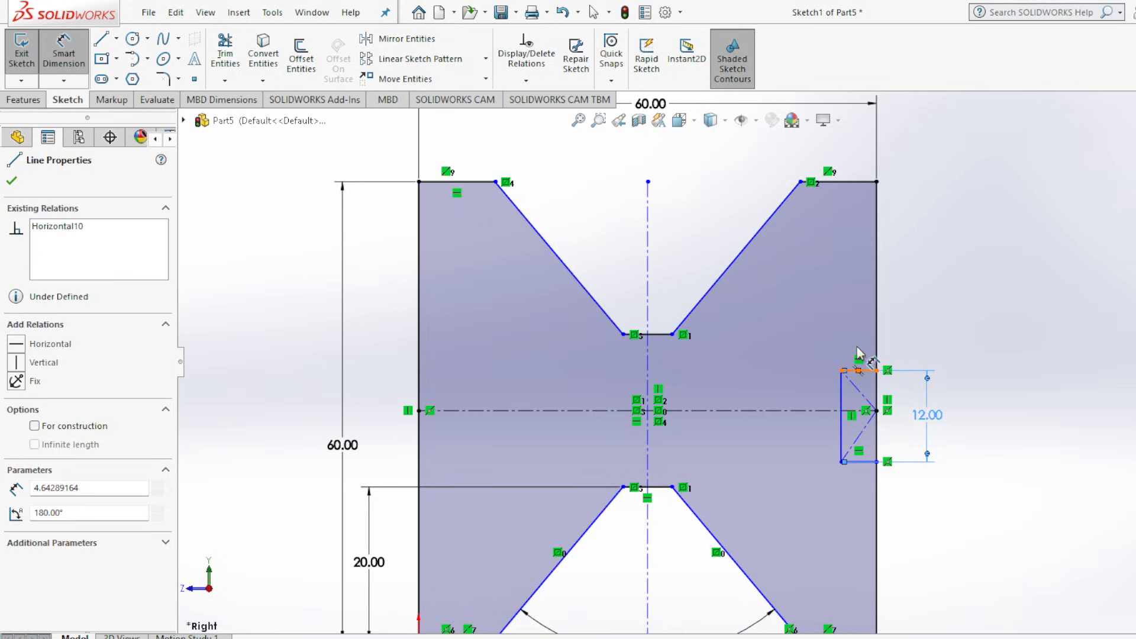
left_click(859, 371)
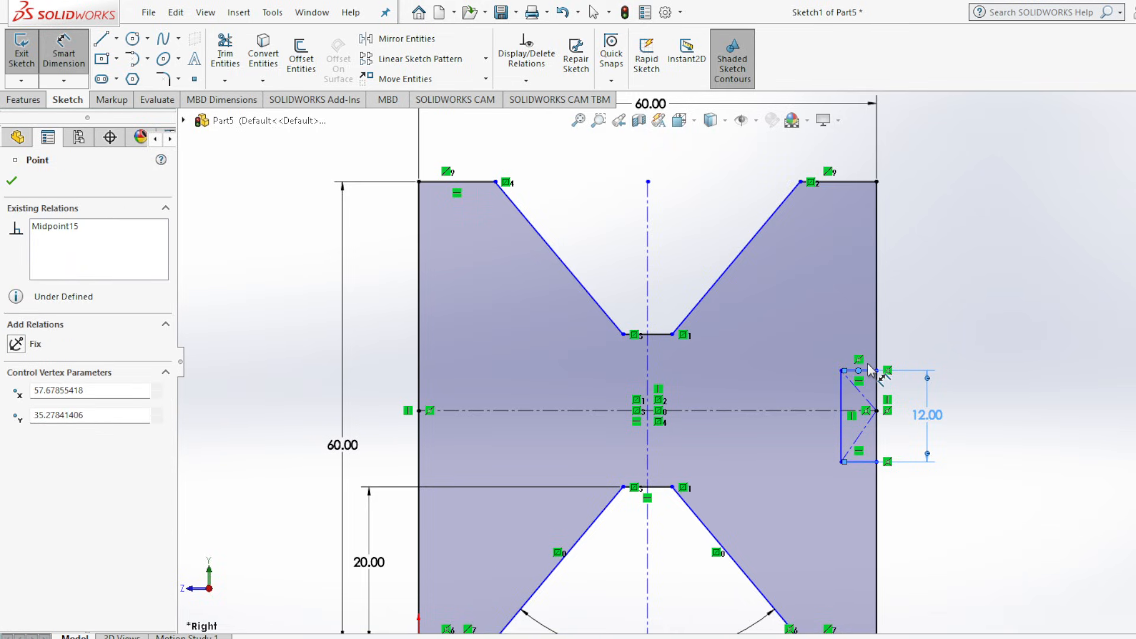
left_click(12, 180)
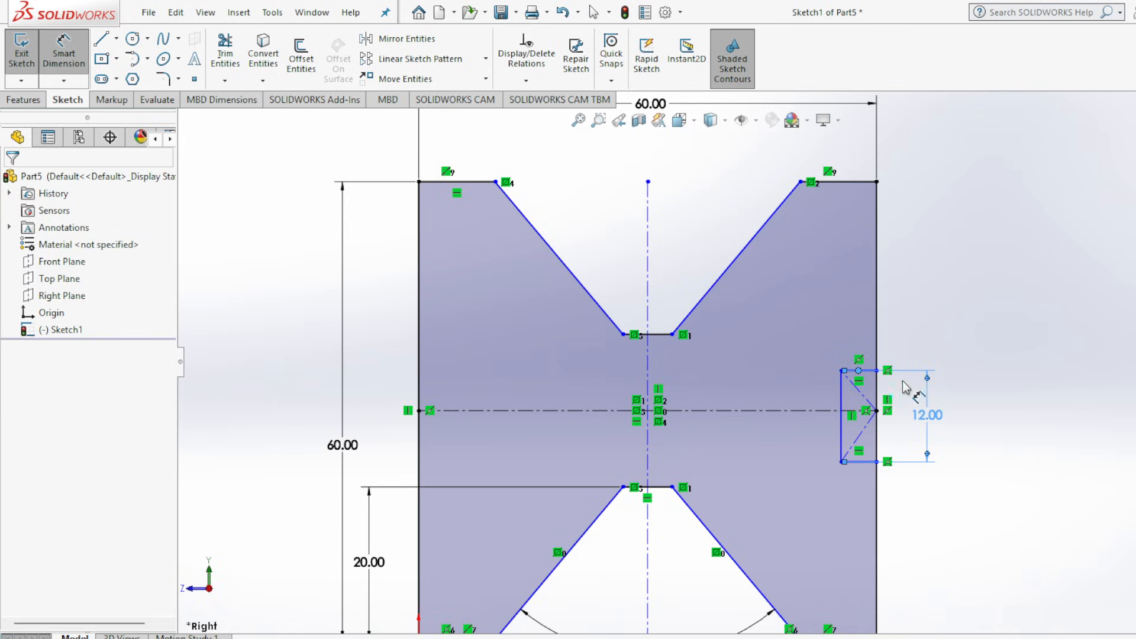
Dimension the side slot's depth along its lower horizontal line as 6 mm.
left_click(862, 462)
left_click(863, 499)
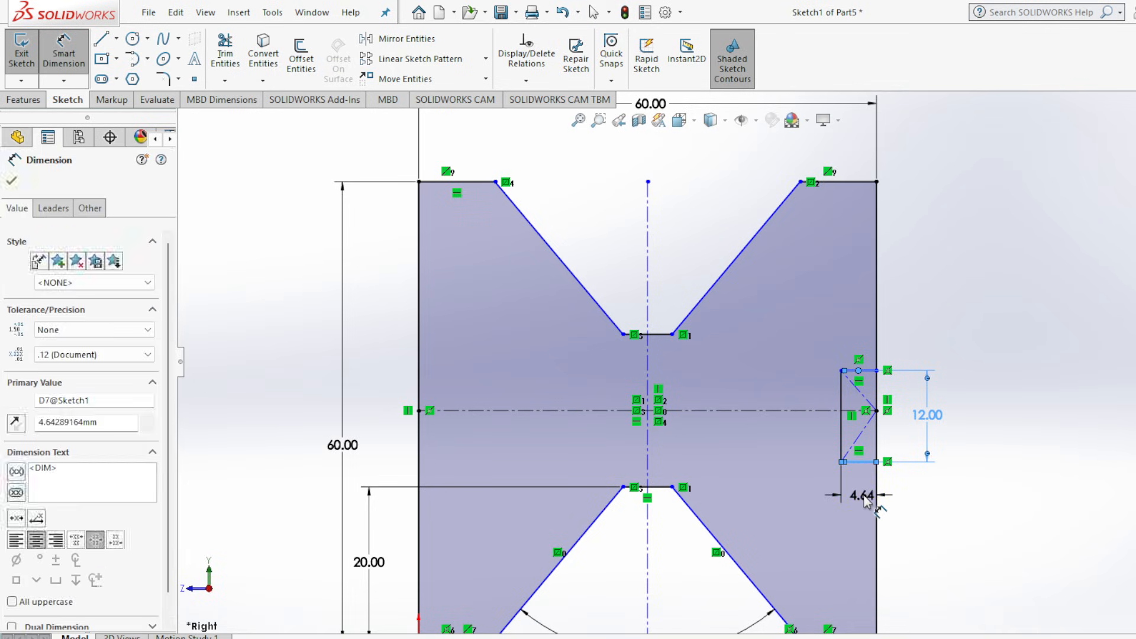
type("6")
key("Return")
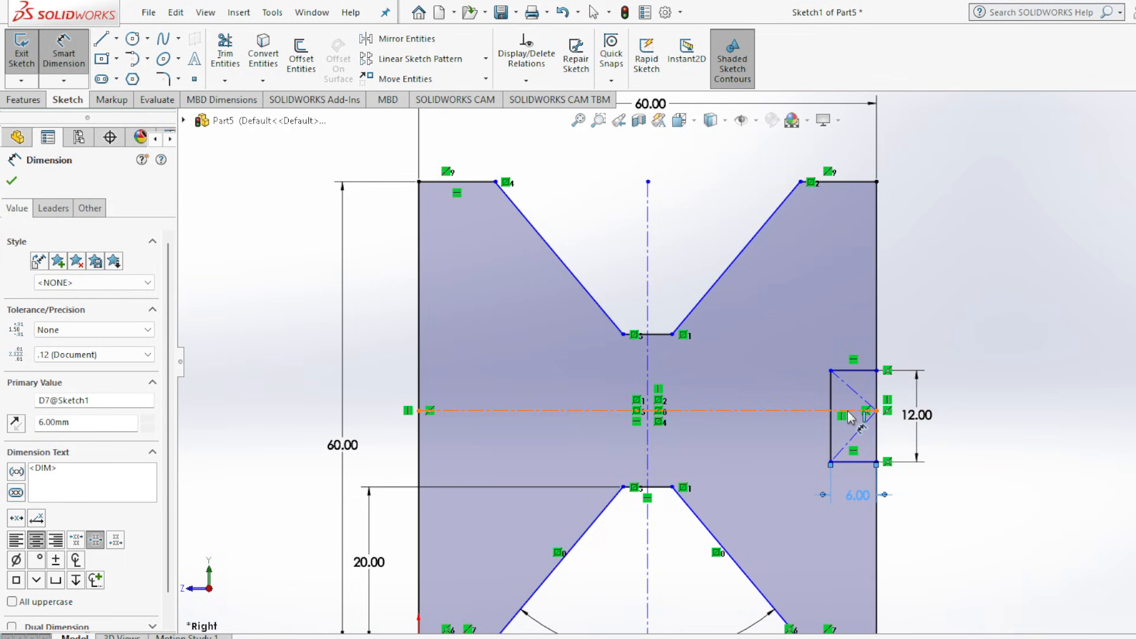
Dimension the distance between the horizontal centerline and the side slot's upper line as 6 mm.
left_click(808, 413)
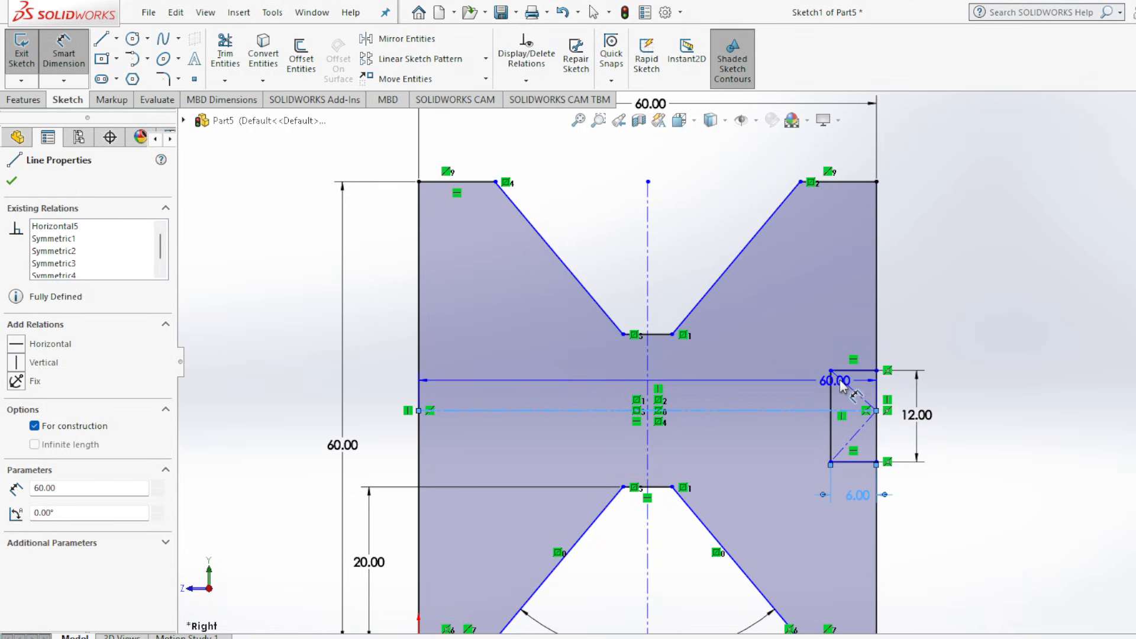
left_click(806, 386)
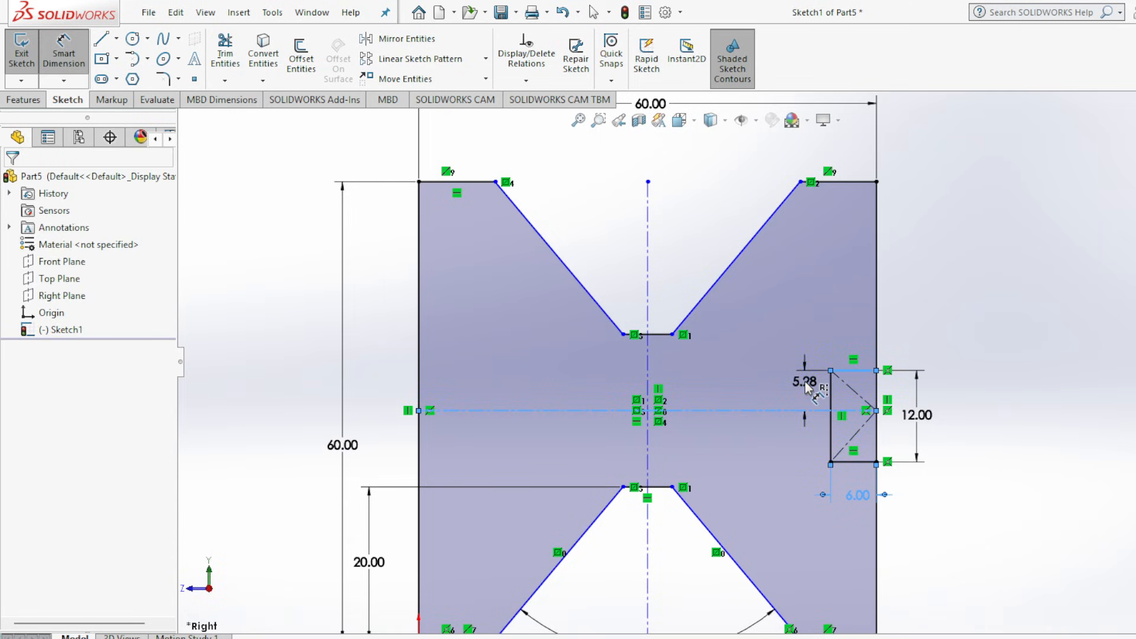
type("6")
key("Return")
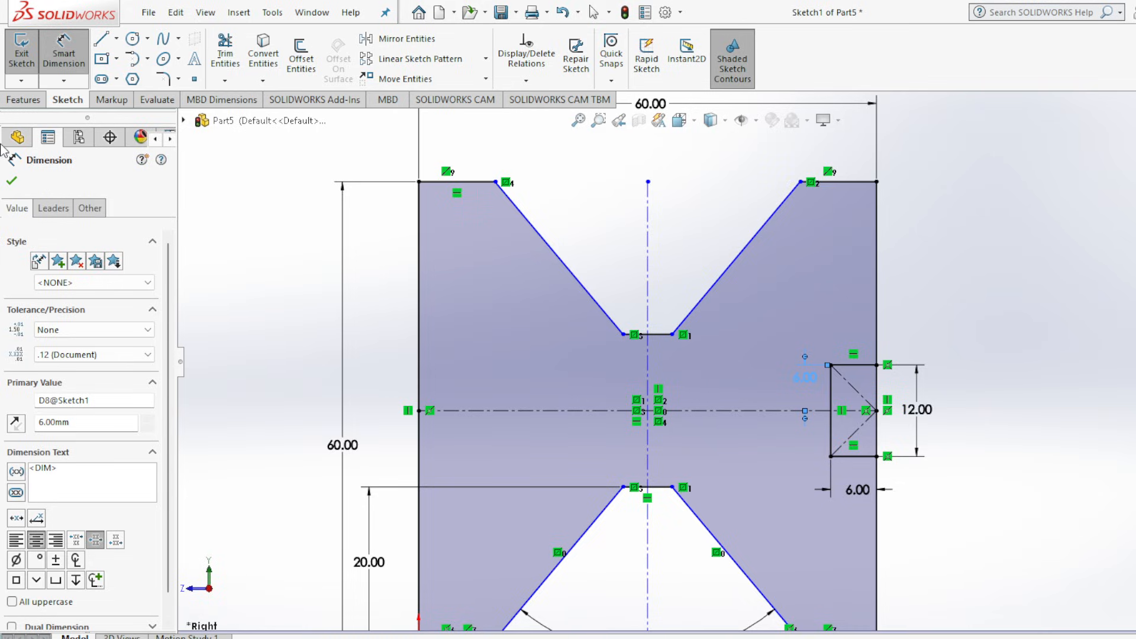
left_click(13, 182)
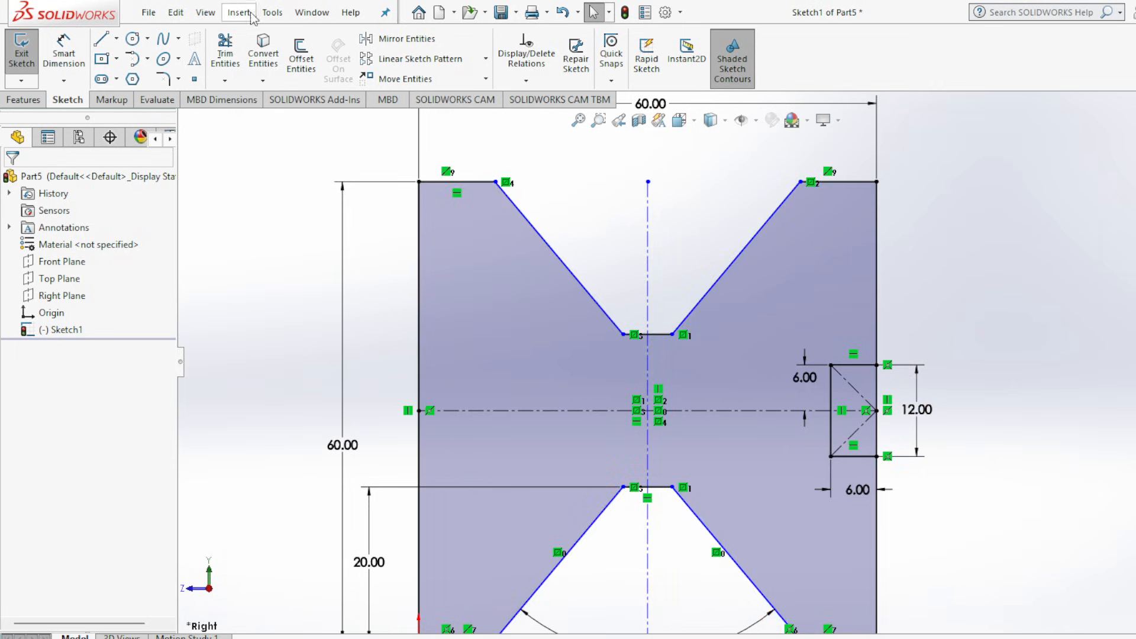
Trim away the portion of the square's right edge that closes off the side slot, along with the slot's construction diagonals.
left_click(225, 52)
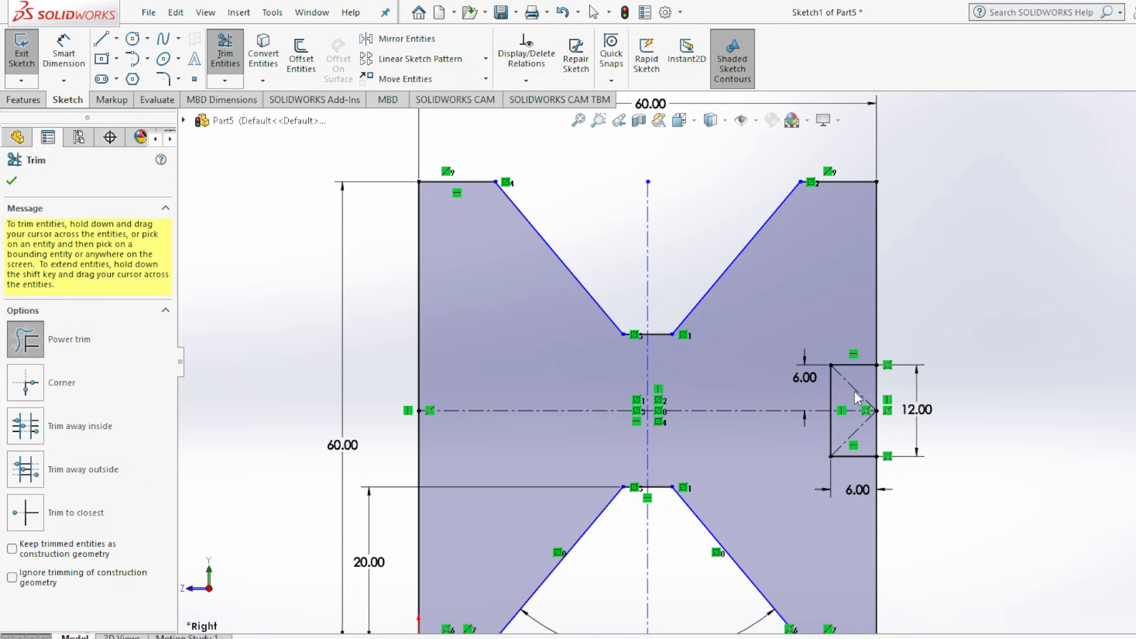
left_click_drag(875, 388, 884, 388)
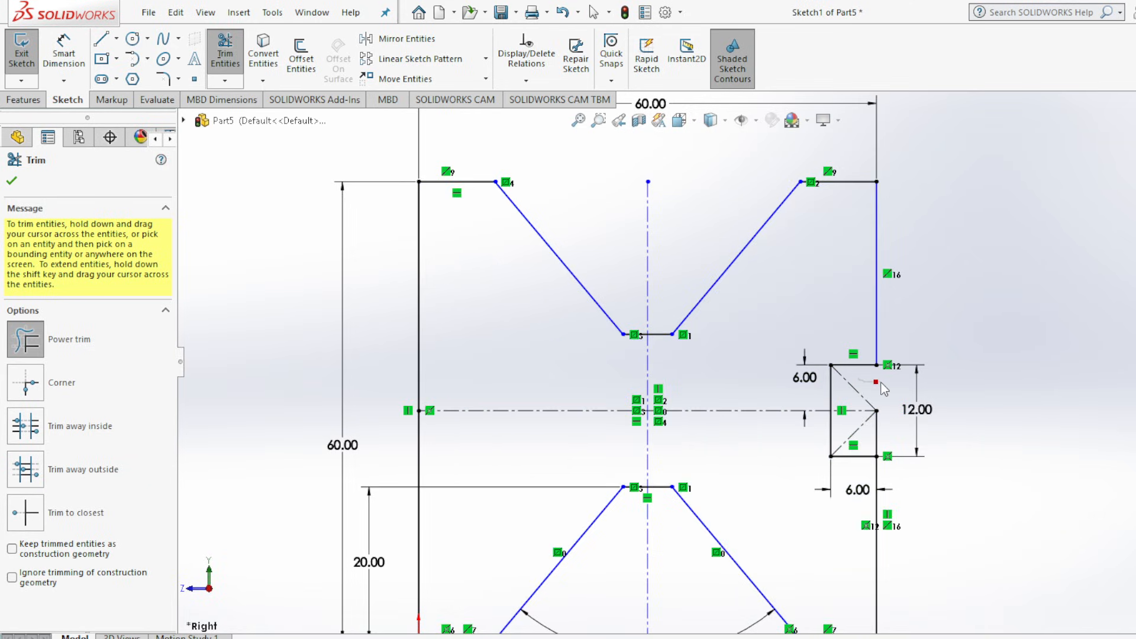
mouse_move(877, 432)
left_mouse_down()
mouse_move(858, 421)
mouse_move(885, 422)
mouse_move(867, 429)
mouse_move(889, 392)
left_mouse_up()
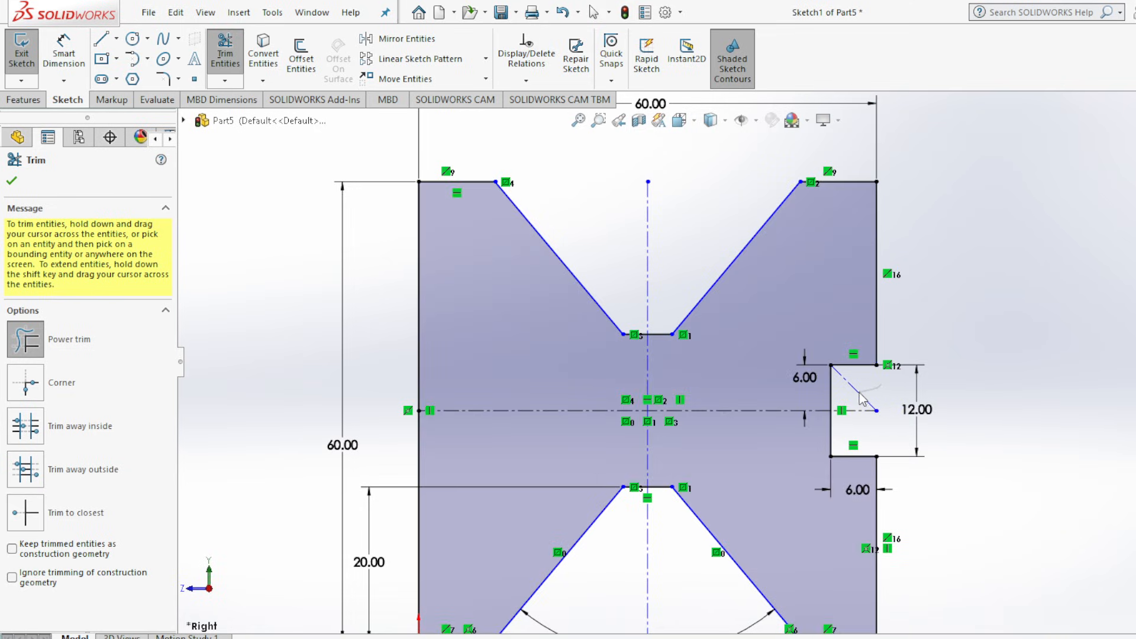
left_click(12, 182)
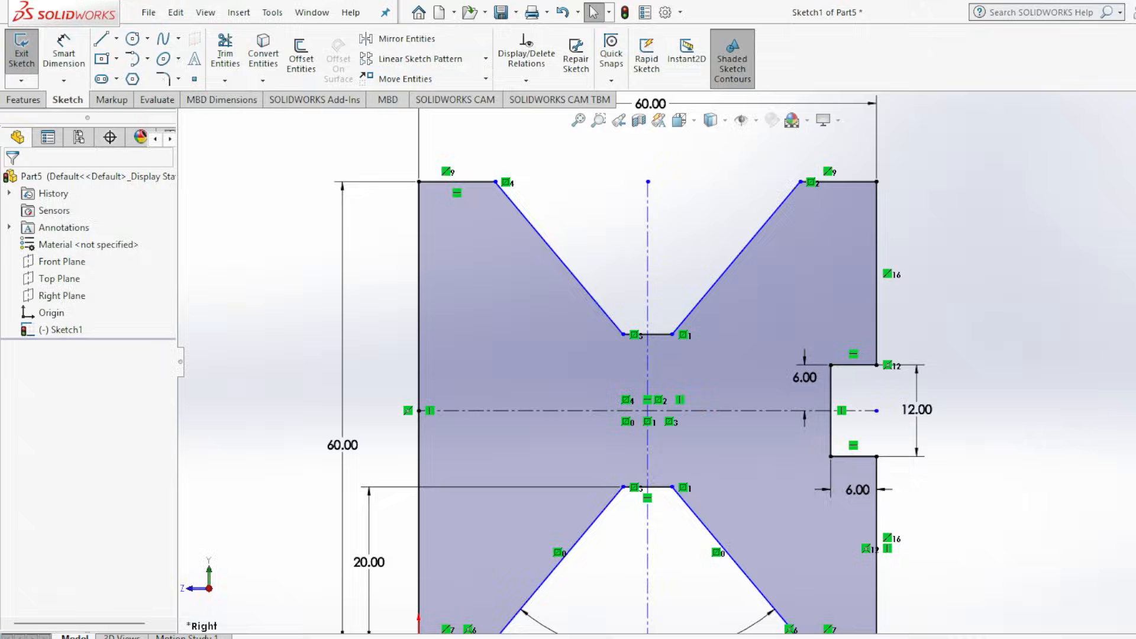
Check the opposite slot in the Assembly 2.jpg drawing and mirror the side slot's three lines about the vertical centerline.
key("alt+Tab")
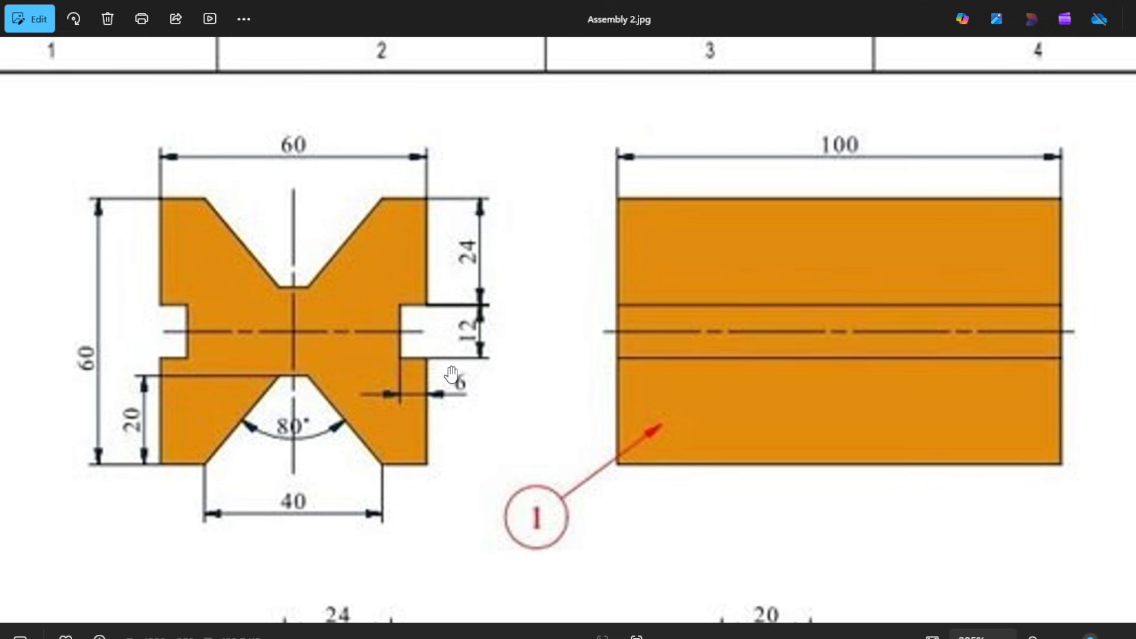
left_click(912, 638)
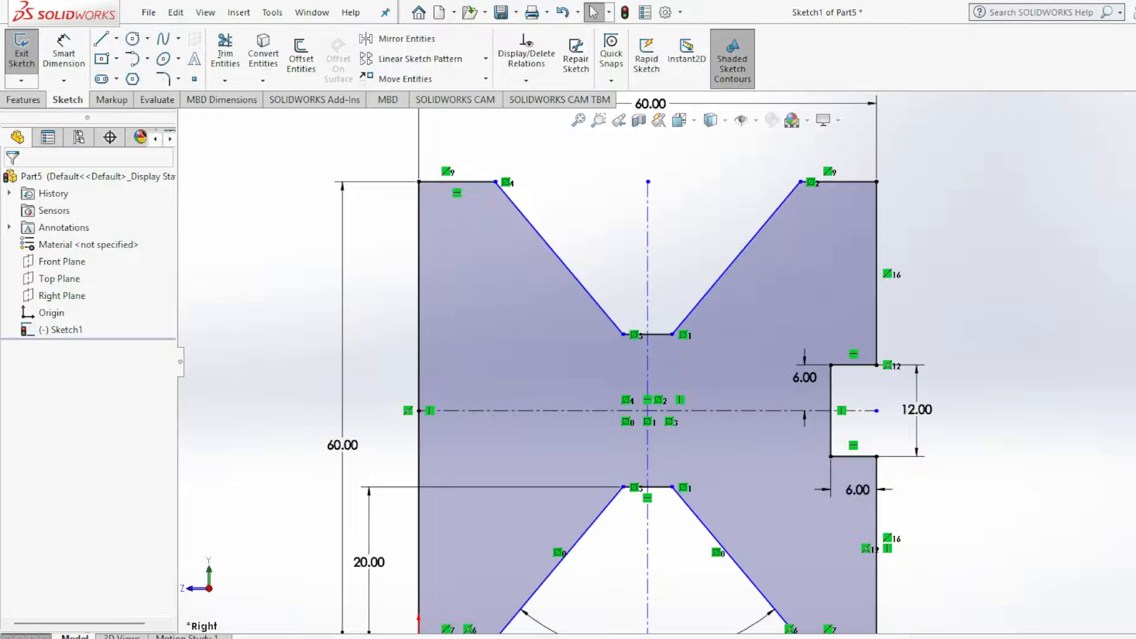
left_click(397, 42)
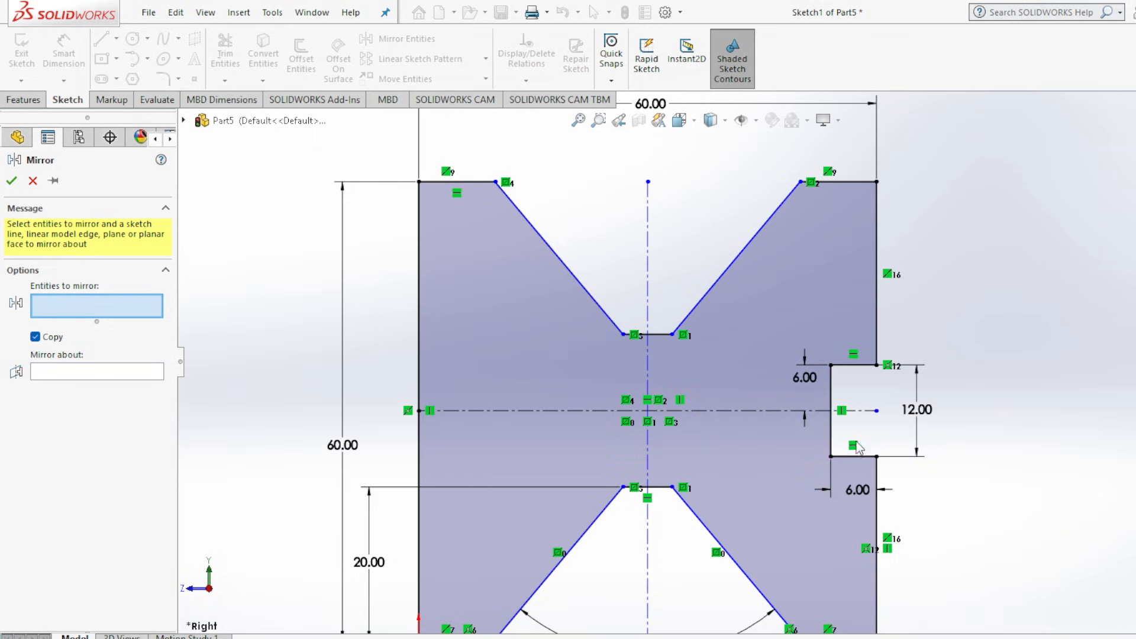
left_click(863, 458)
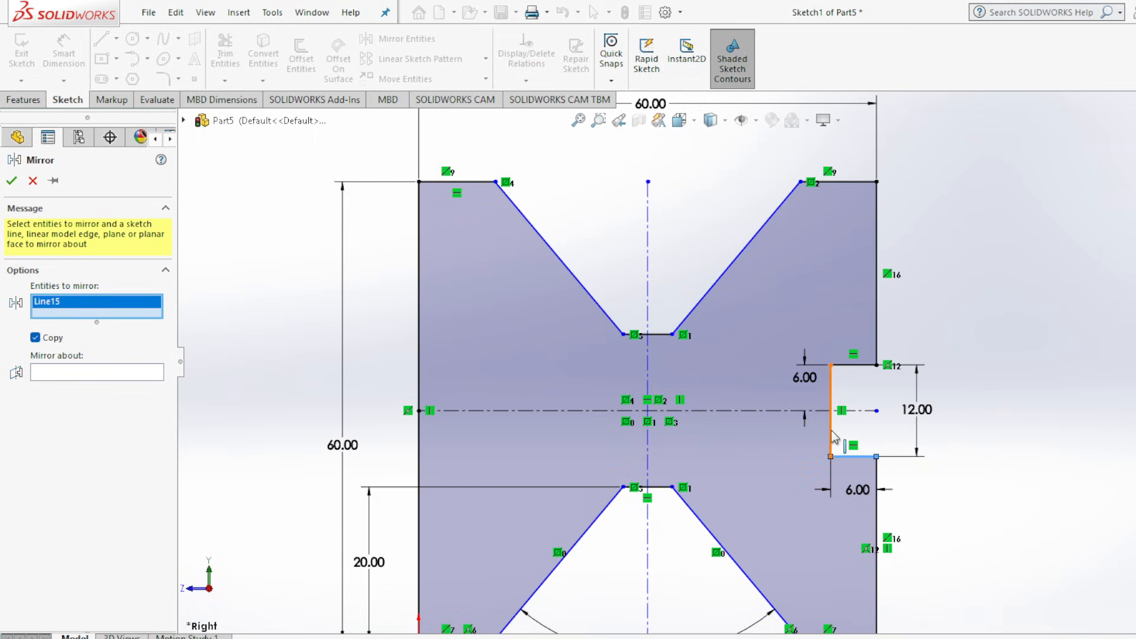
left_click(831, 437)
left_click(853, 365)
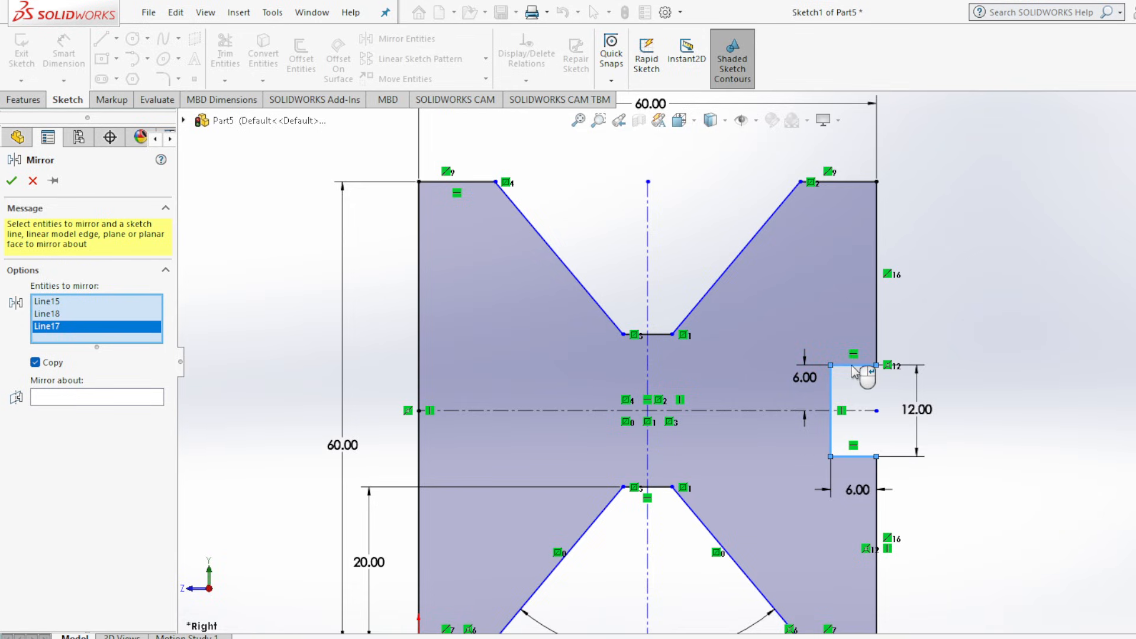
left_click(76, 398)
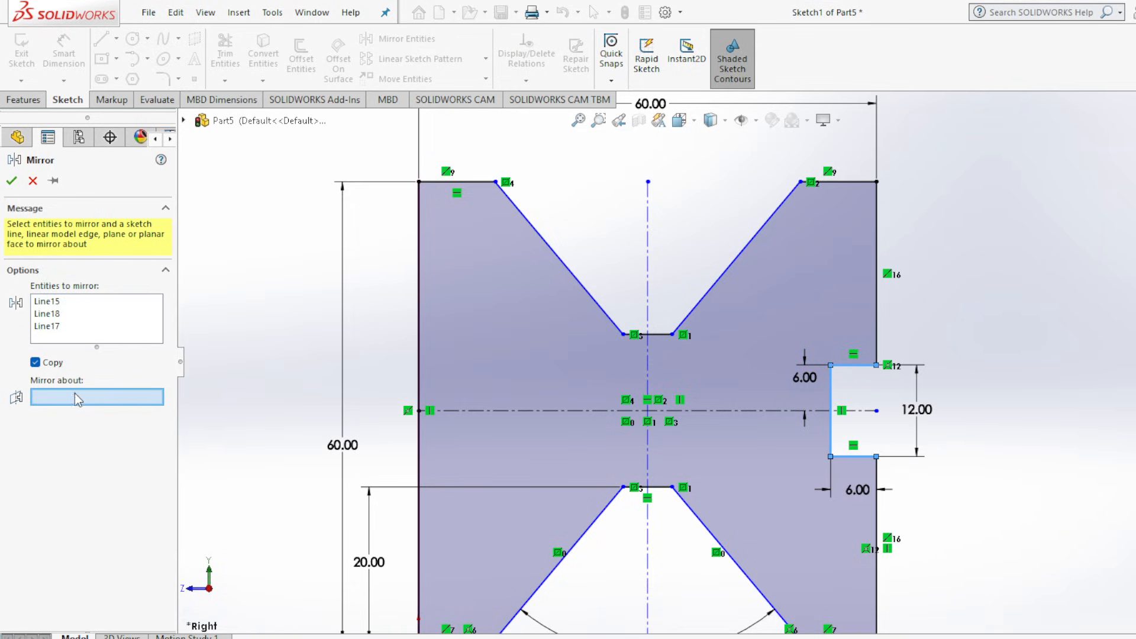
left_click(648, 242)
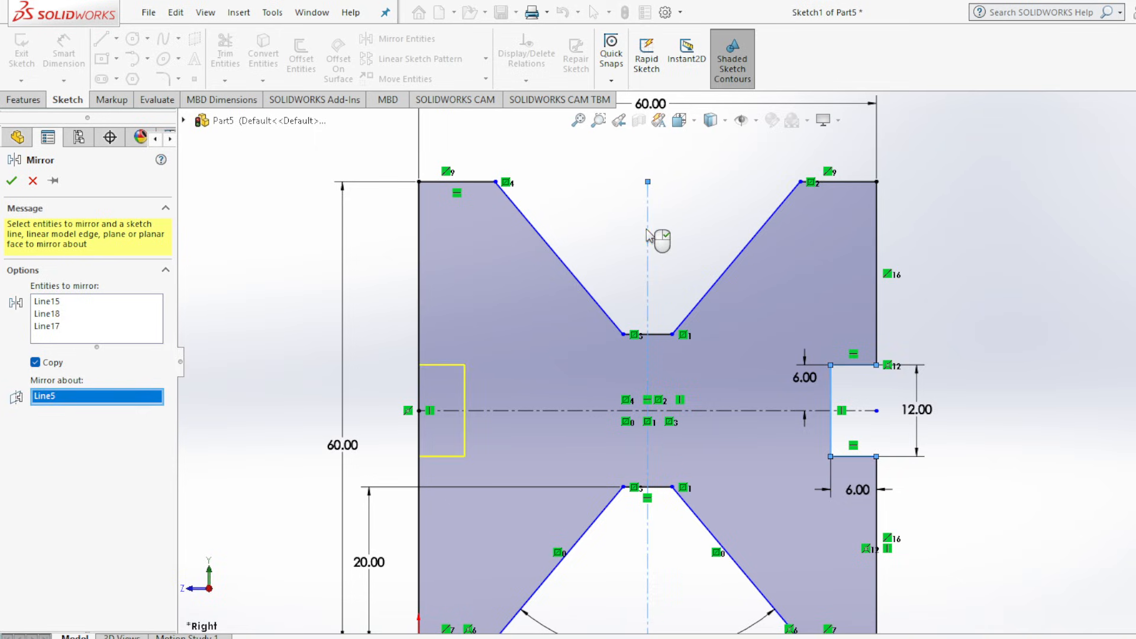
left_click(12, 180)
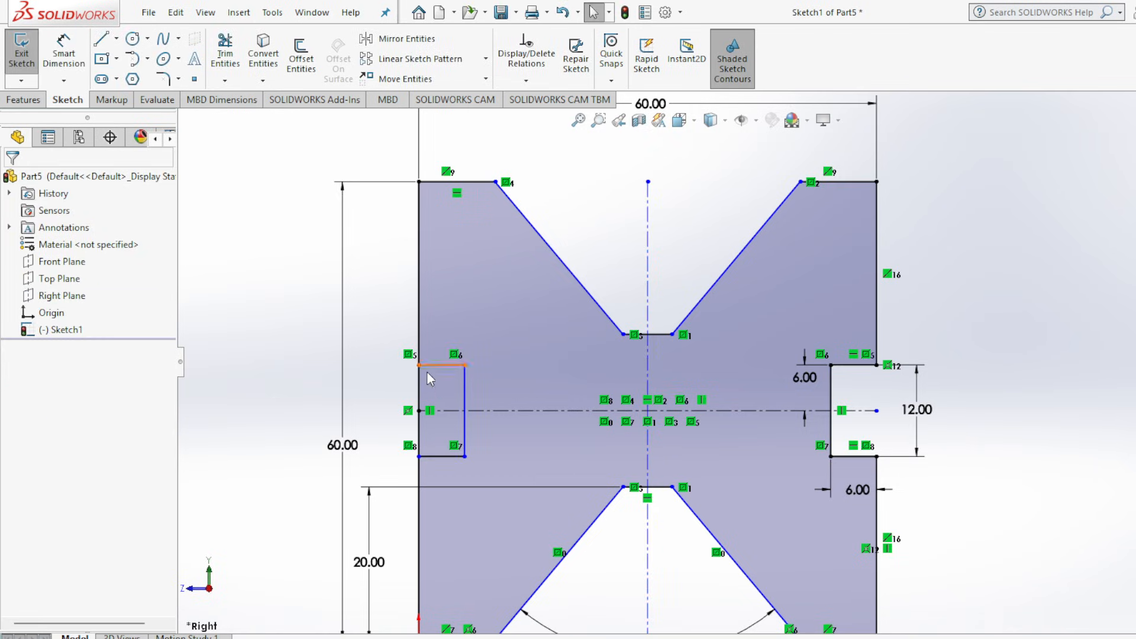
Trim away the portion of the square's left edge that closes off the mirrored slot.
left_click(226, 52)
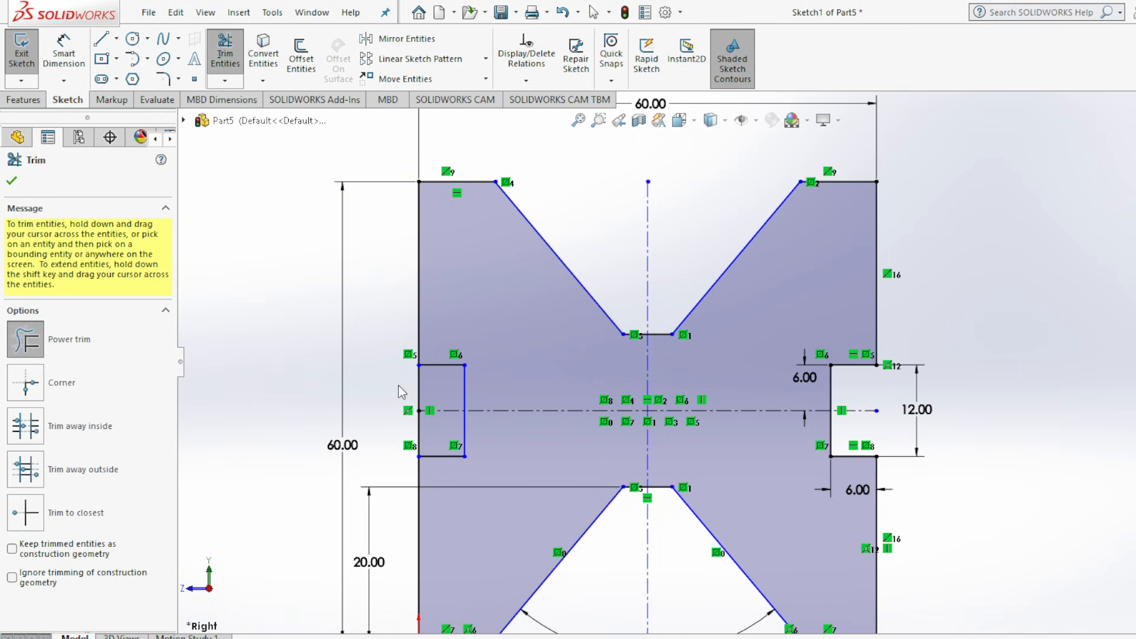
mouse_move(415, 396)
left_mouse_down()
mouse_move(427, 398)
mouse_move(420, 428)
left_mouse_up()
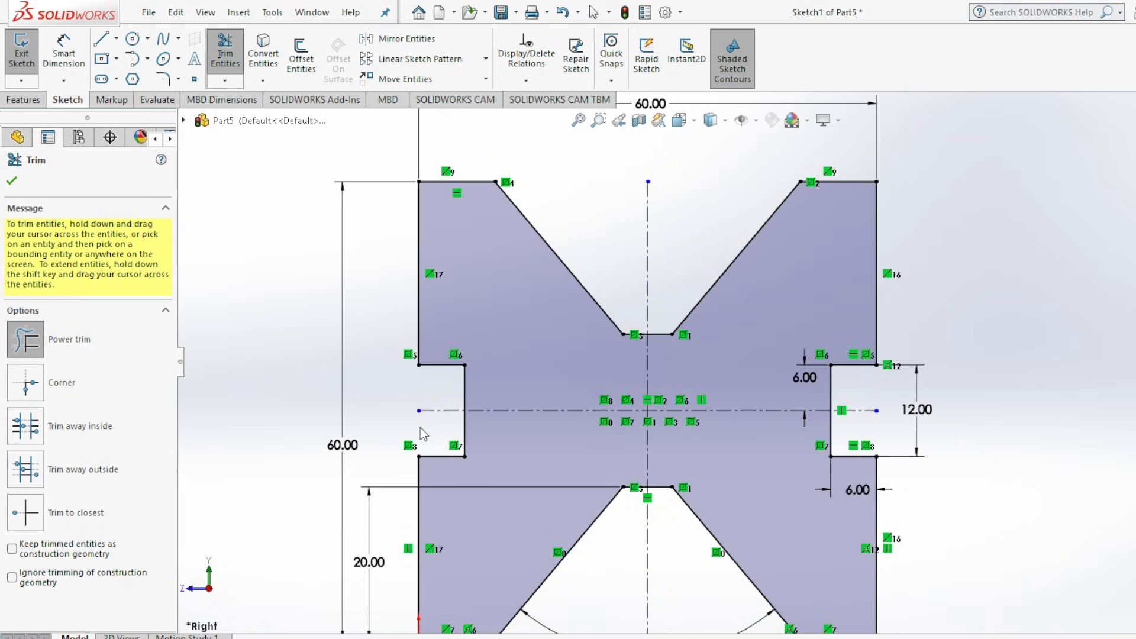
left_click(11, 181)
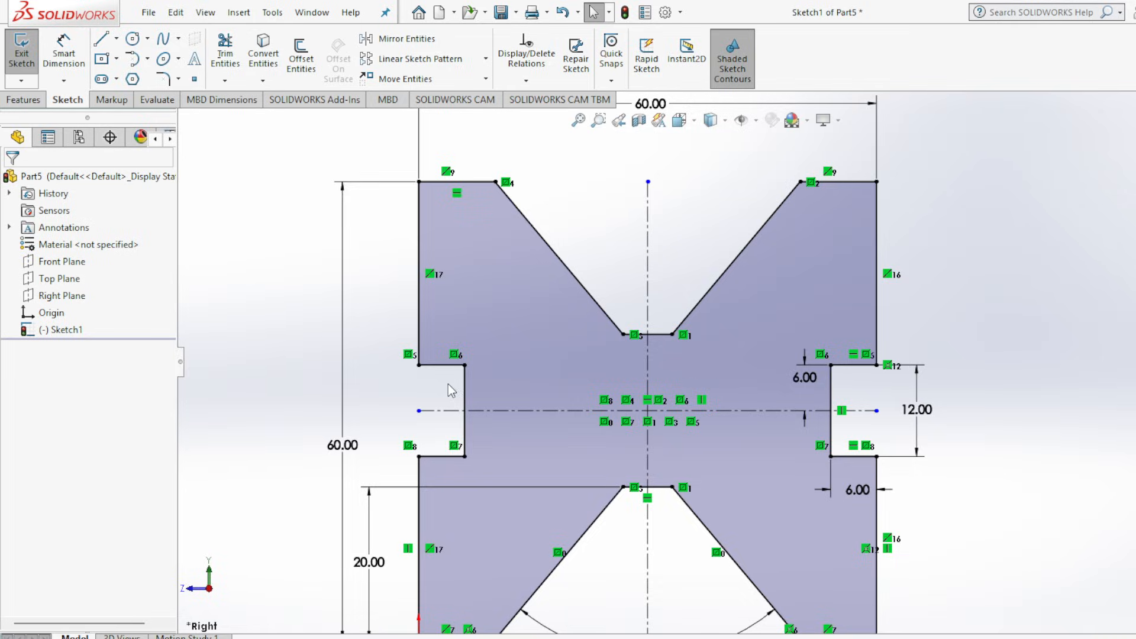
key("f")
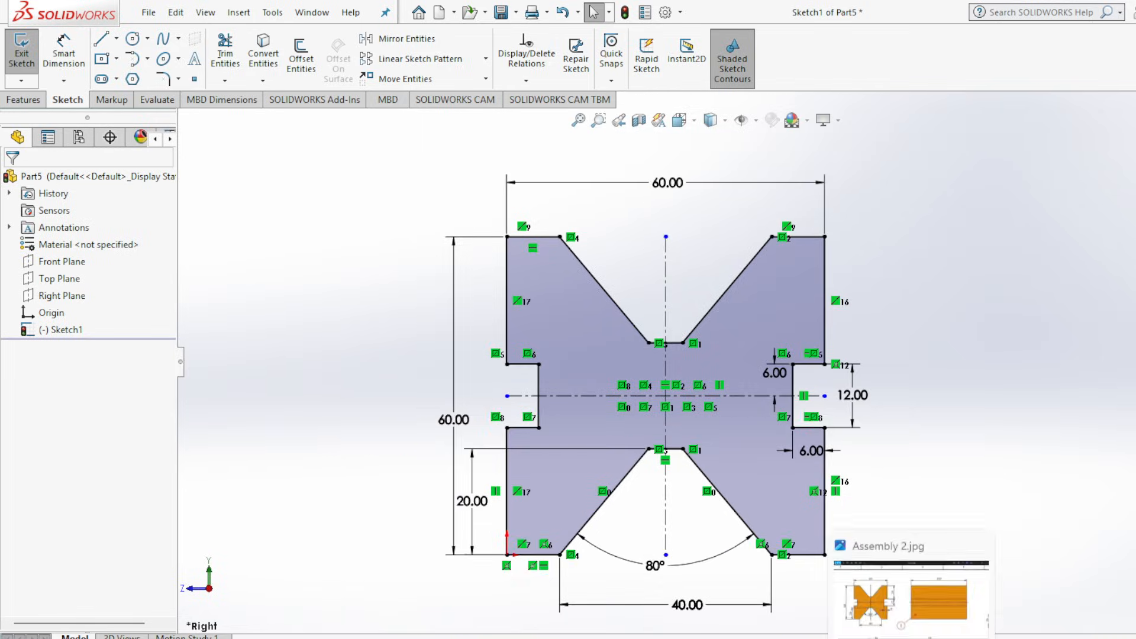
Check the base's length in the Assembly 2.jpg drawing and extrude the finished profile as a blind boss 100 mm deep.
left_click(912, 638)
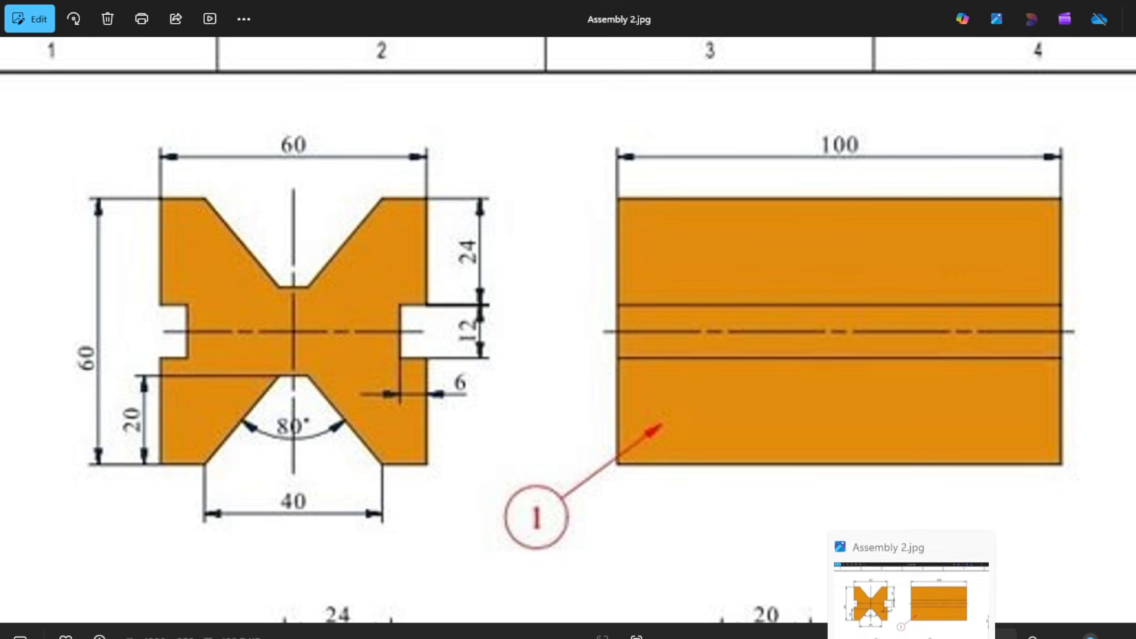
left_click(912, 638)
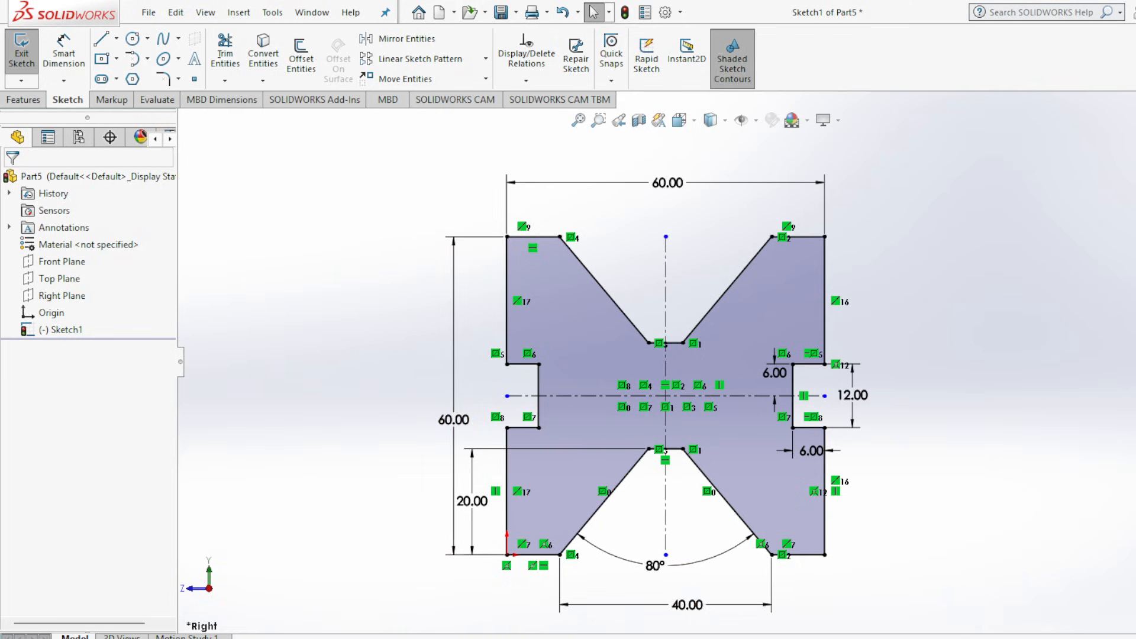
left_click(24, 98)
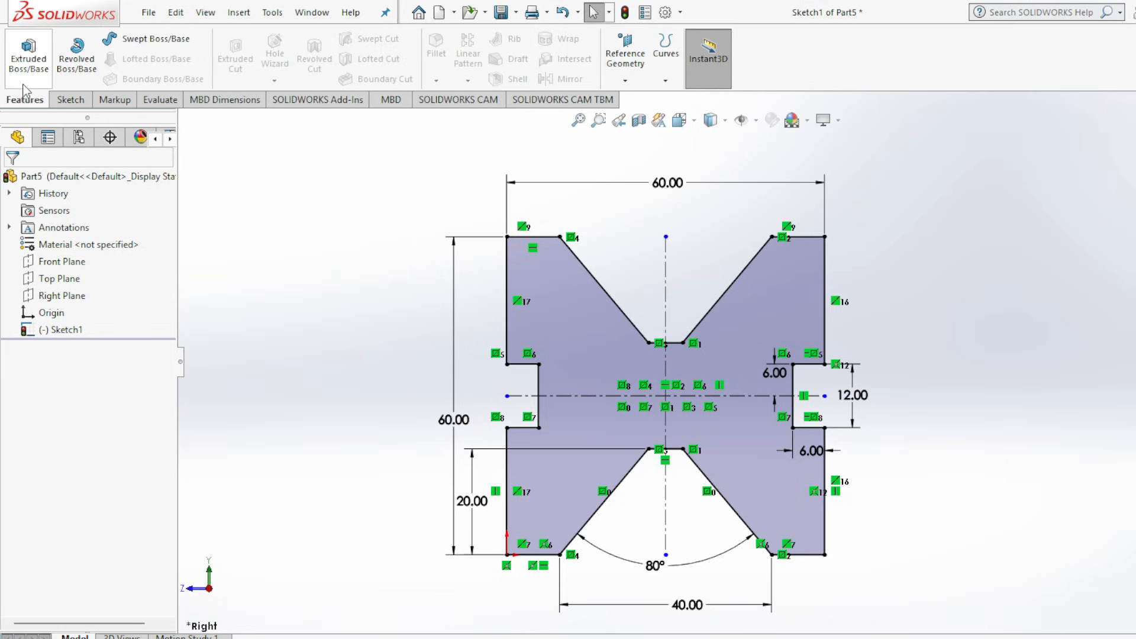
left_click(30, 64)
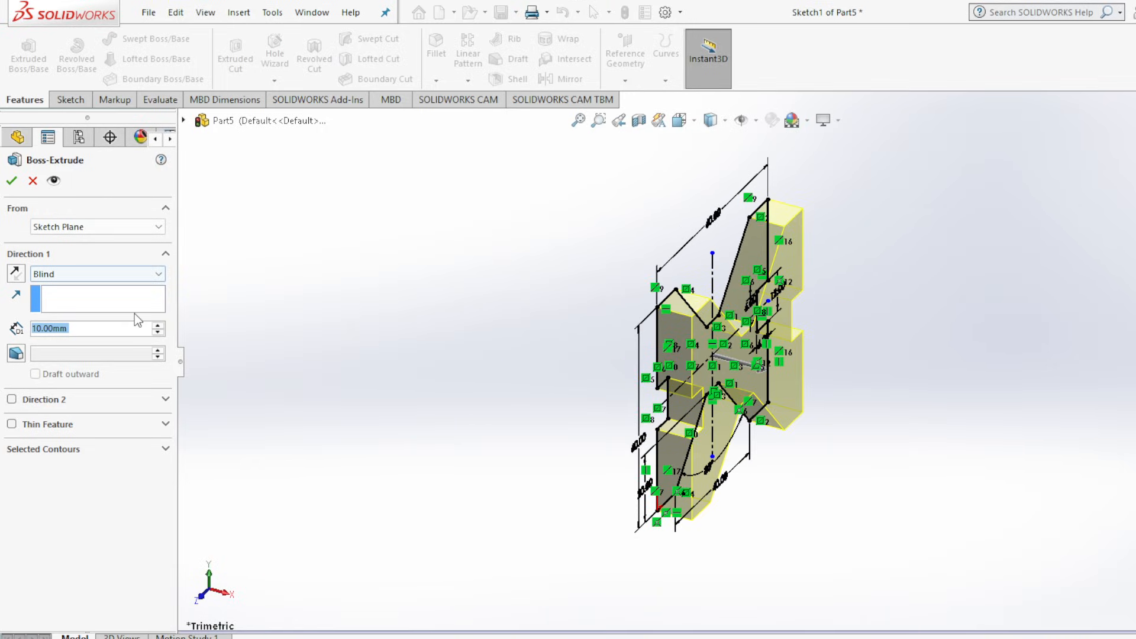
left_click(158, 325)
left_click(158, 326)
left_click(158, 326)
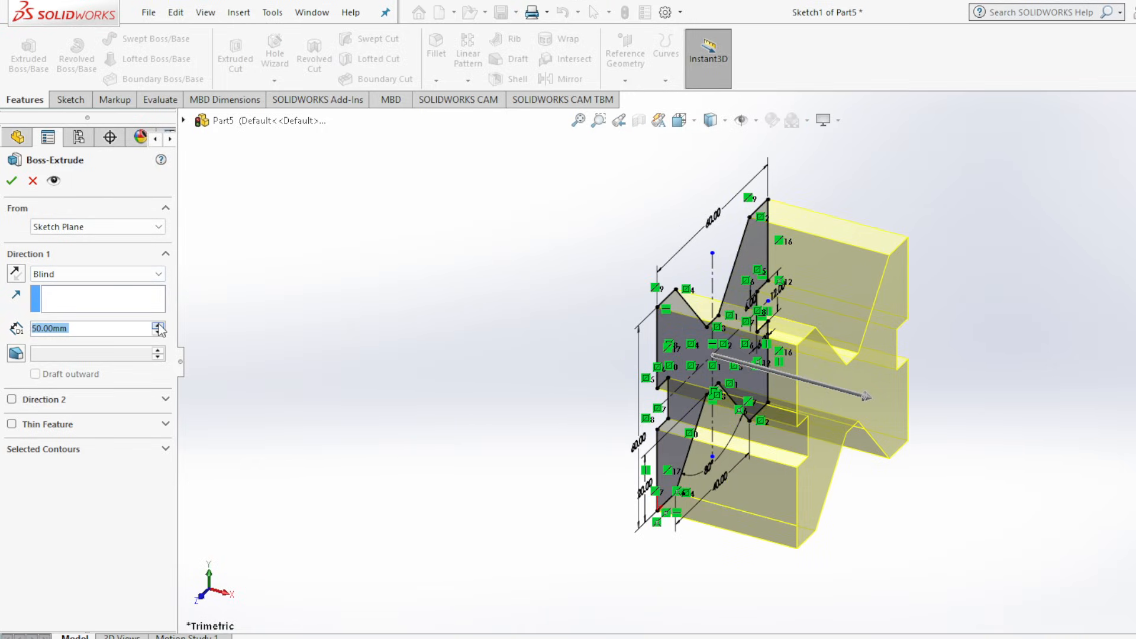
left_click(158, 326)
left_click(158, 326)
left_click(158, 325)
left_click(158, 326)
left_click(158, 325)
left_click(158, 325)
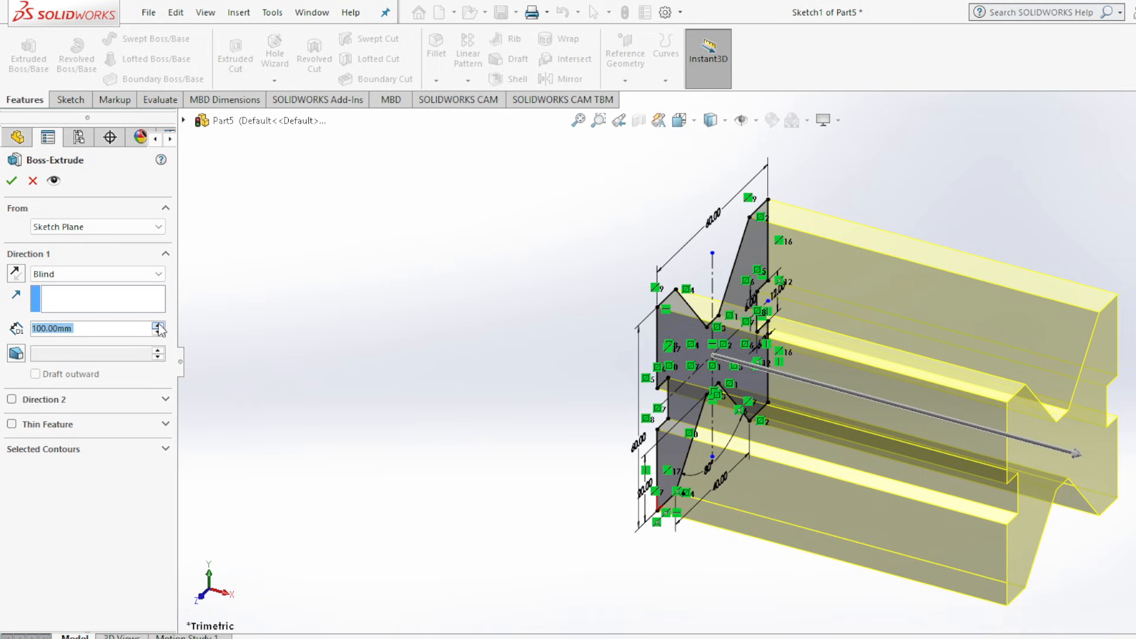
left_click(11, 182)
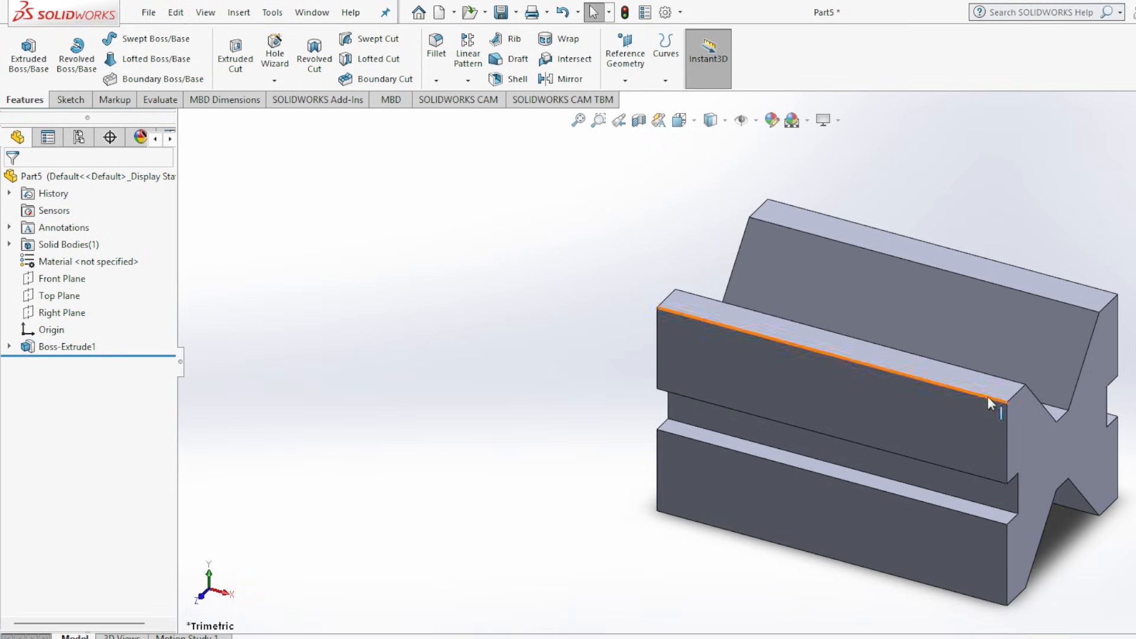
Save the V-block base as a SOLIDWORKS part named FINAL-PART1 in the assembly folder.
key("f")
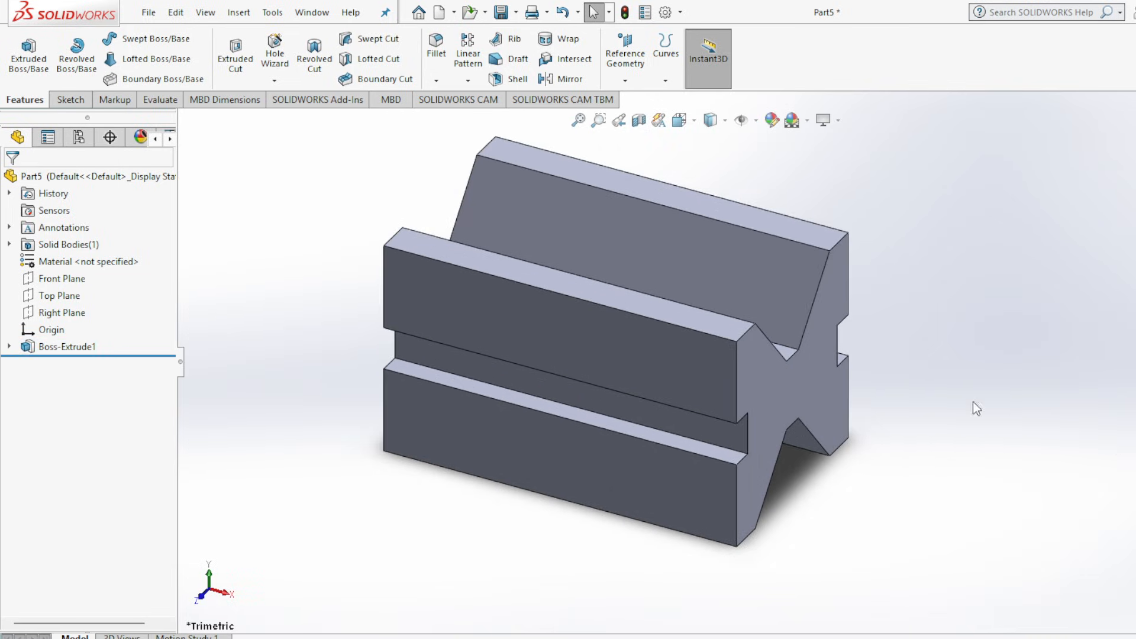
left_click(502, 12)
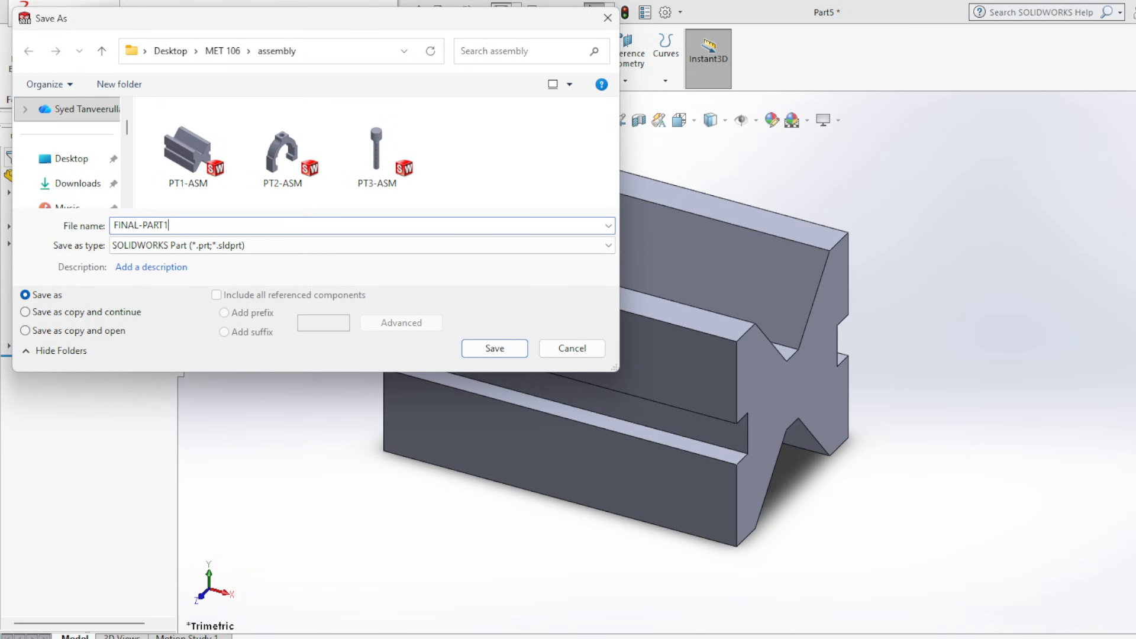
left_click(496, 349)
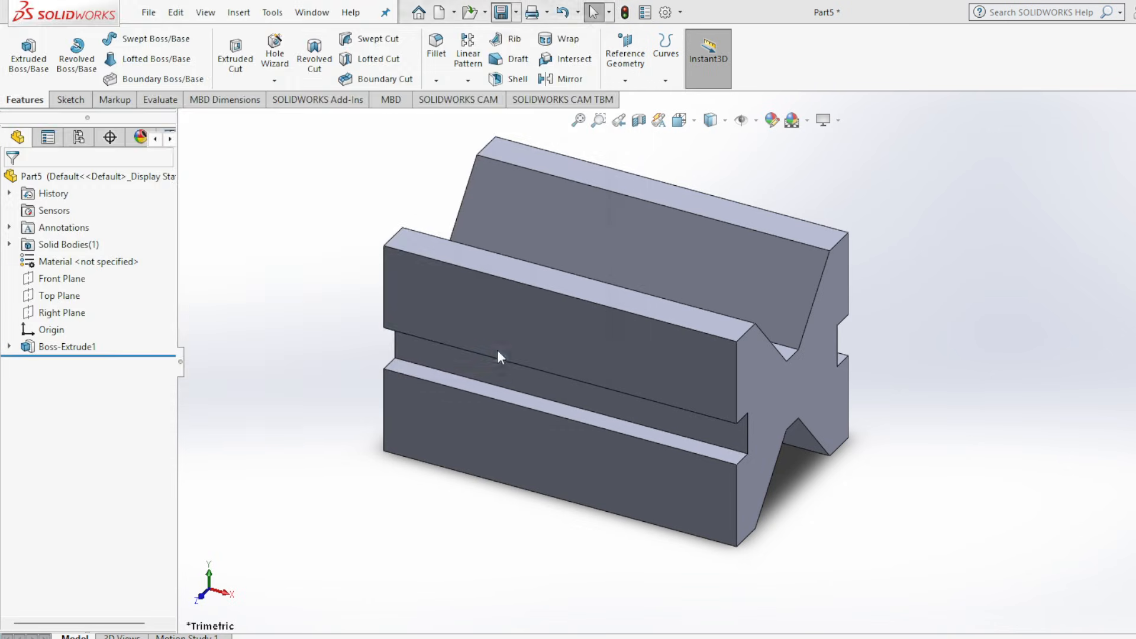
Switch to the Assembly 2.jpg drawing and examine the dimensions of part 2, the rod, in section B-B and its end view.
left_click(906, 636)
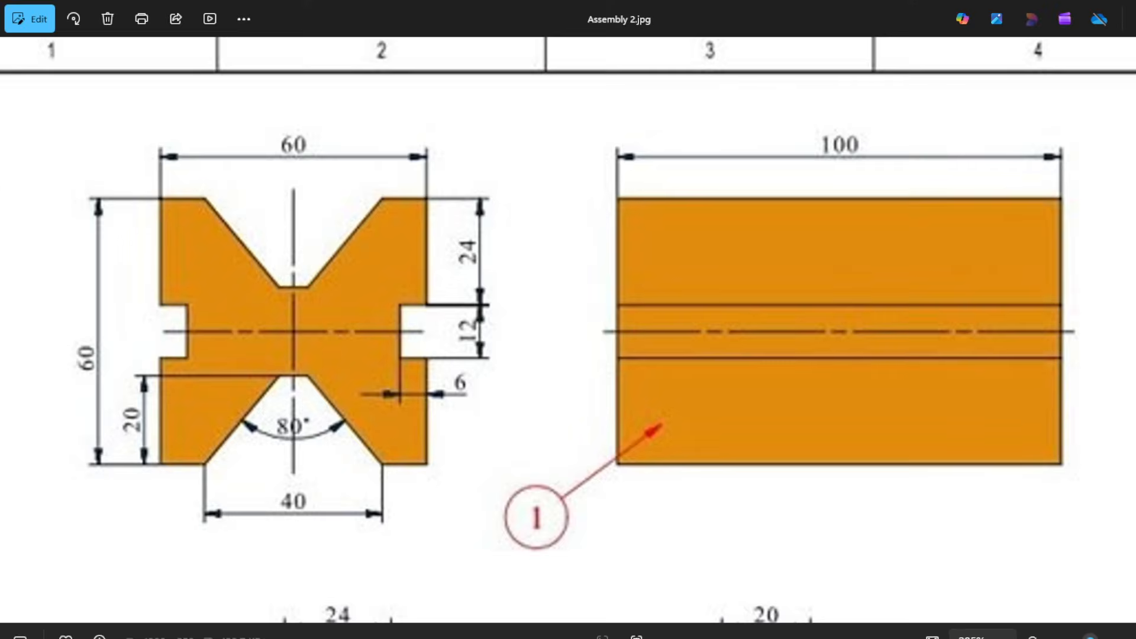
scroll(573, 450, "down", 5)
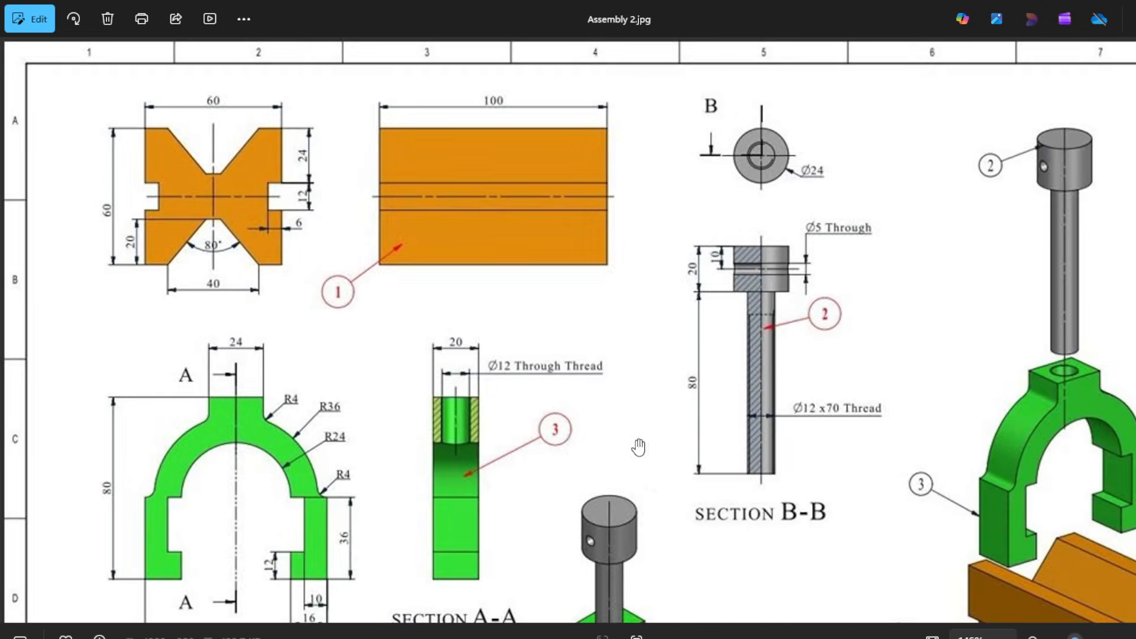
scroll(733, 462, "down", 2)
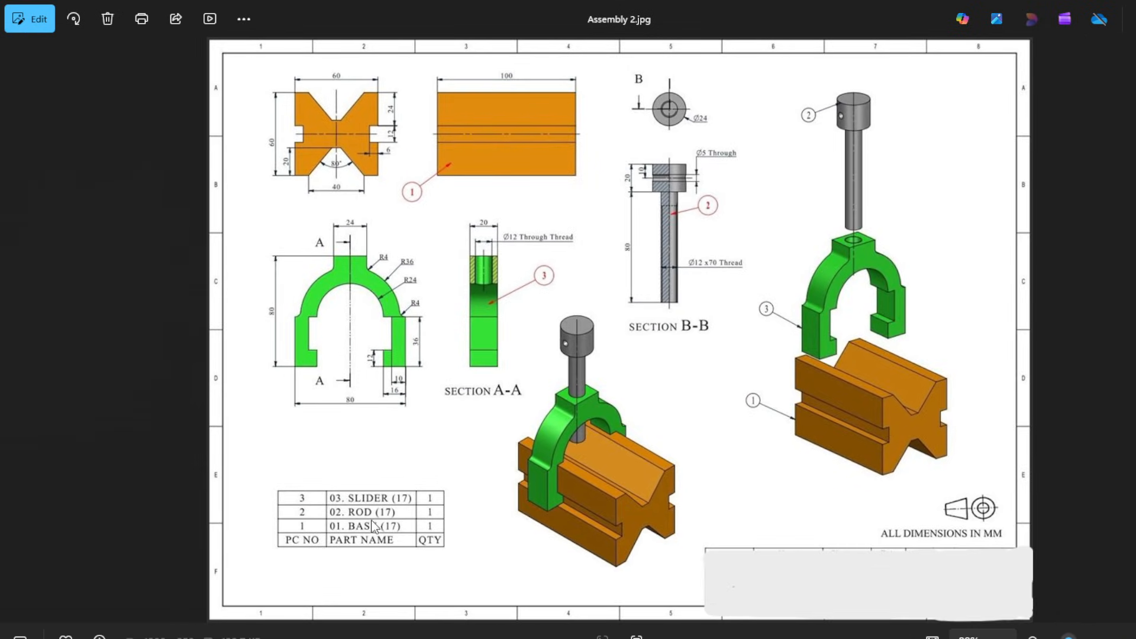
scroll(744, 155, "up", 5)
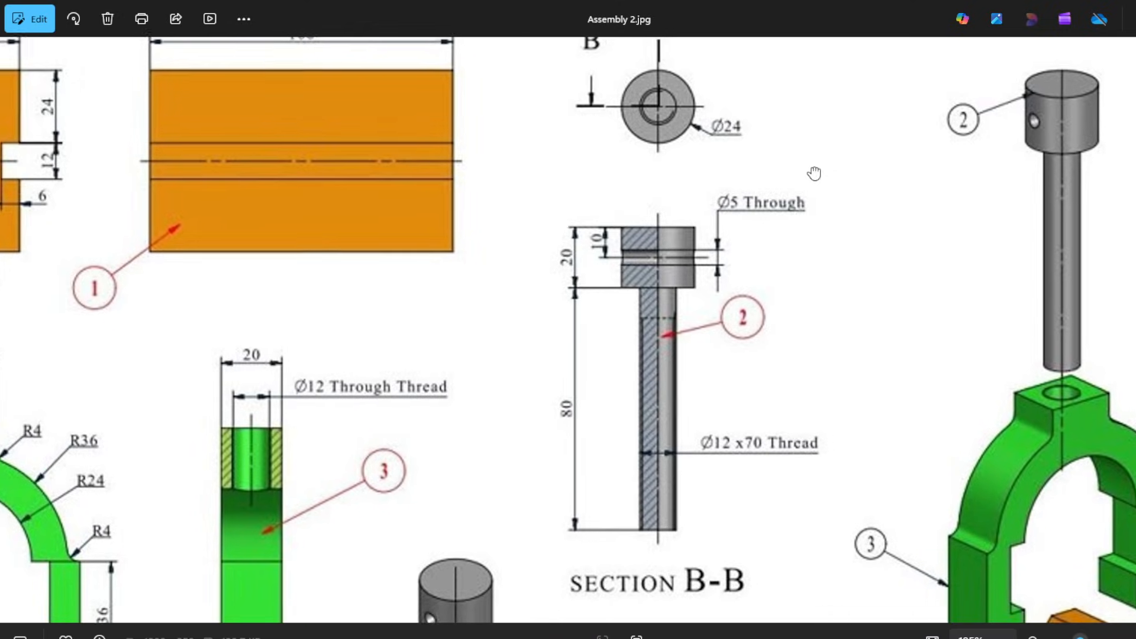
left_click_drag(814, 174, 672, 172)
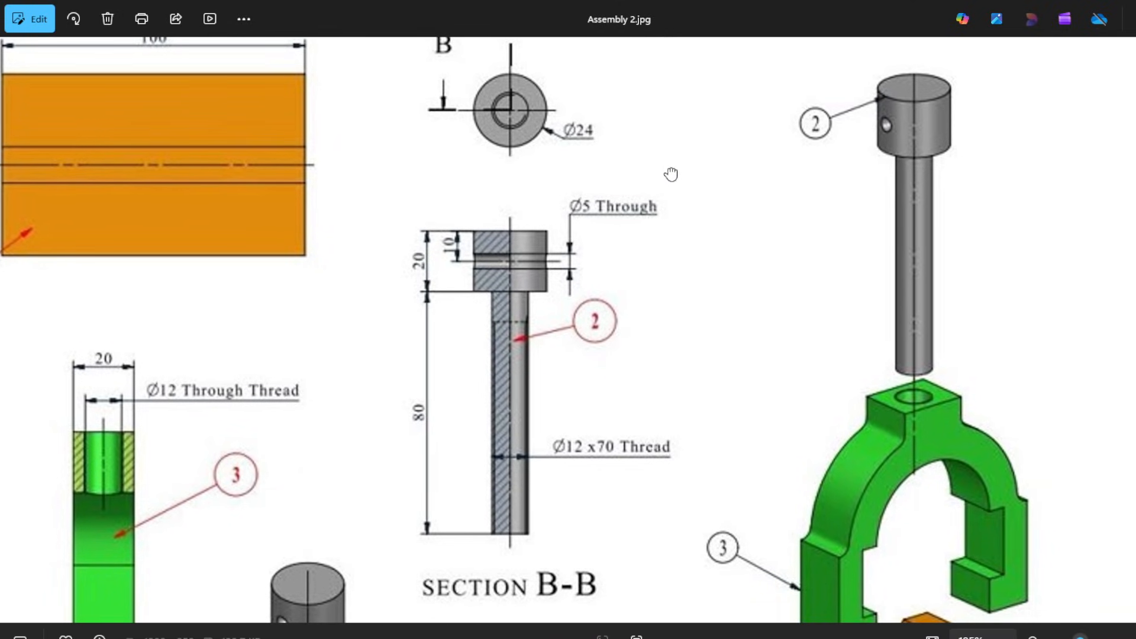
Examine the rod's end view, section B-B and isometric view against the whole assembly sheet.
scroll(870, 216, "down", 2)
scroll(880, 217, "down", 1)
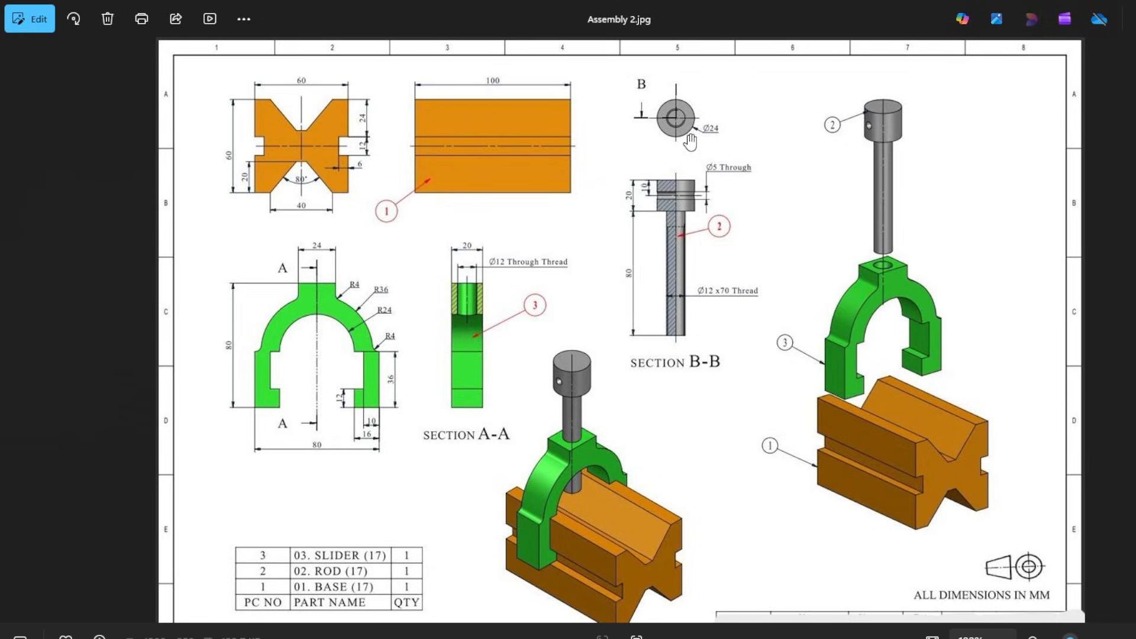
scroll(689, 143, "up", 3)
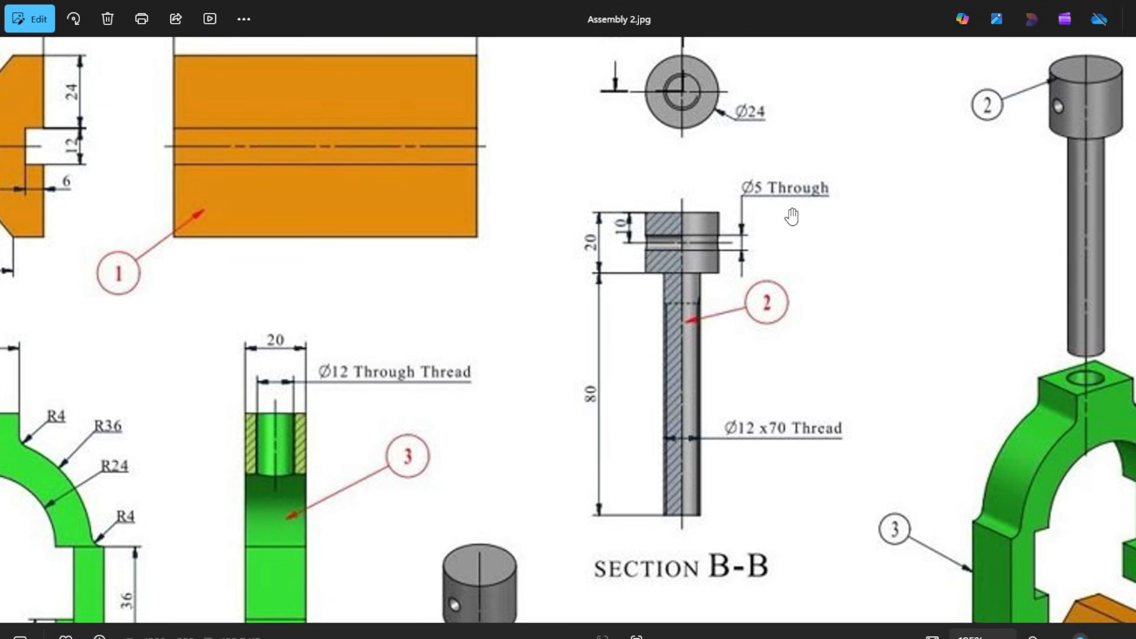
scroll(1043, 146, "up", 2)
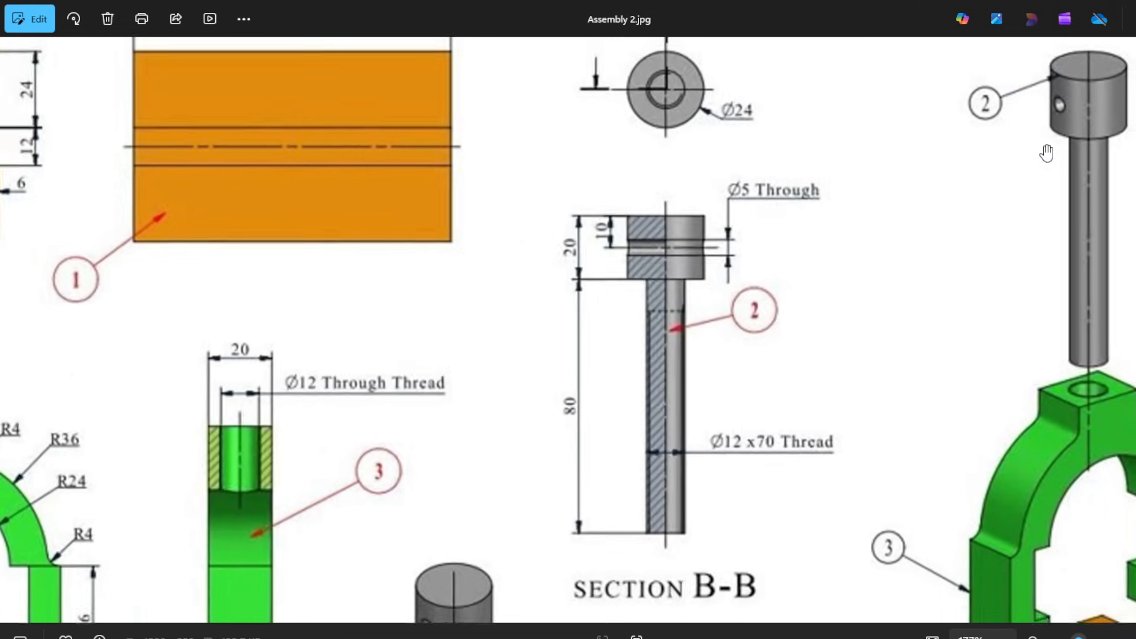
scroll(1046, 153, "down", 1)
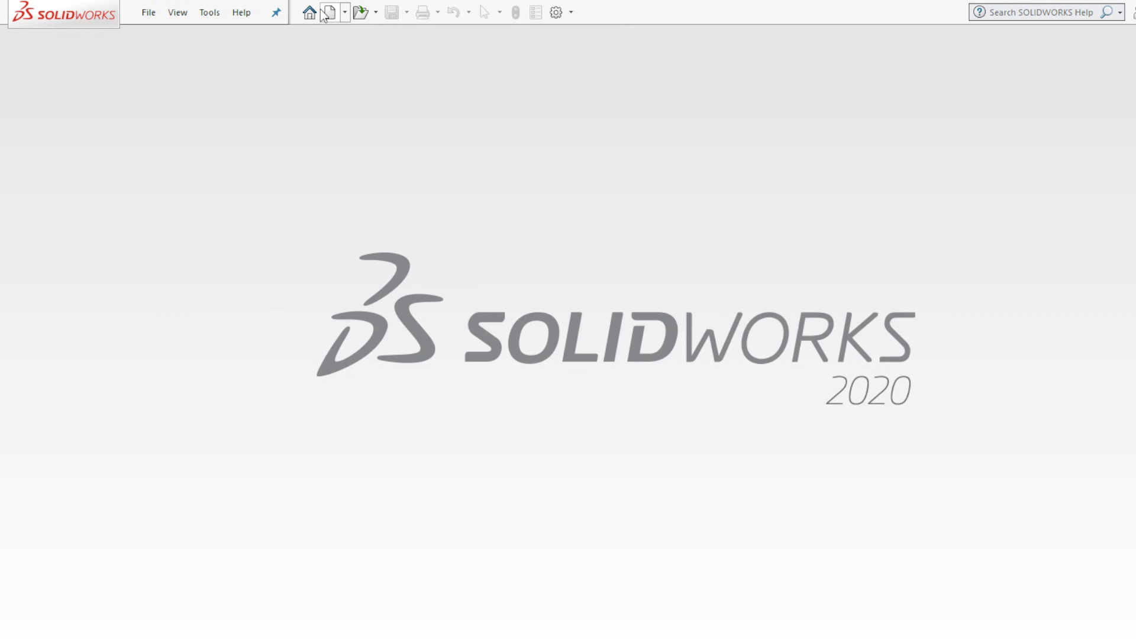
Create a new part in SOLIDWORKS and sketch a circle about 84 mm in diameter on the Top Plane, centred on the origin.
left_click(331, 12)
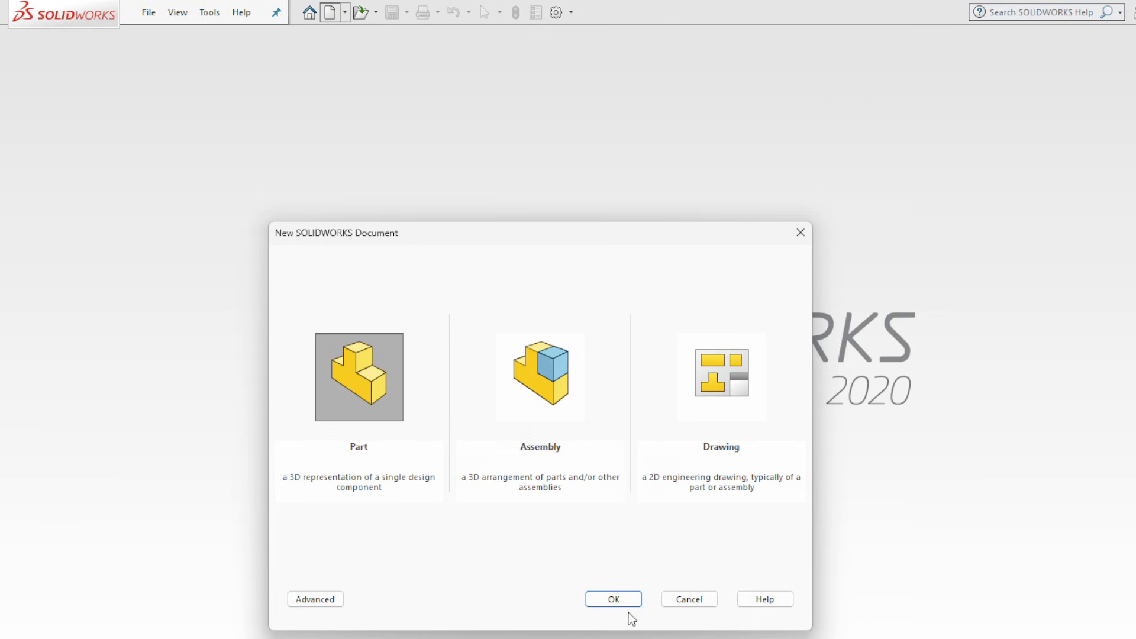
left_click(614, 599)
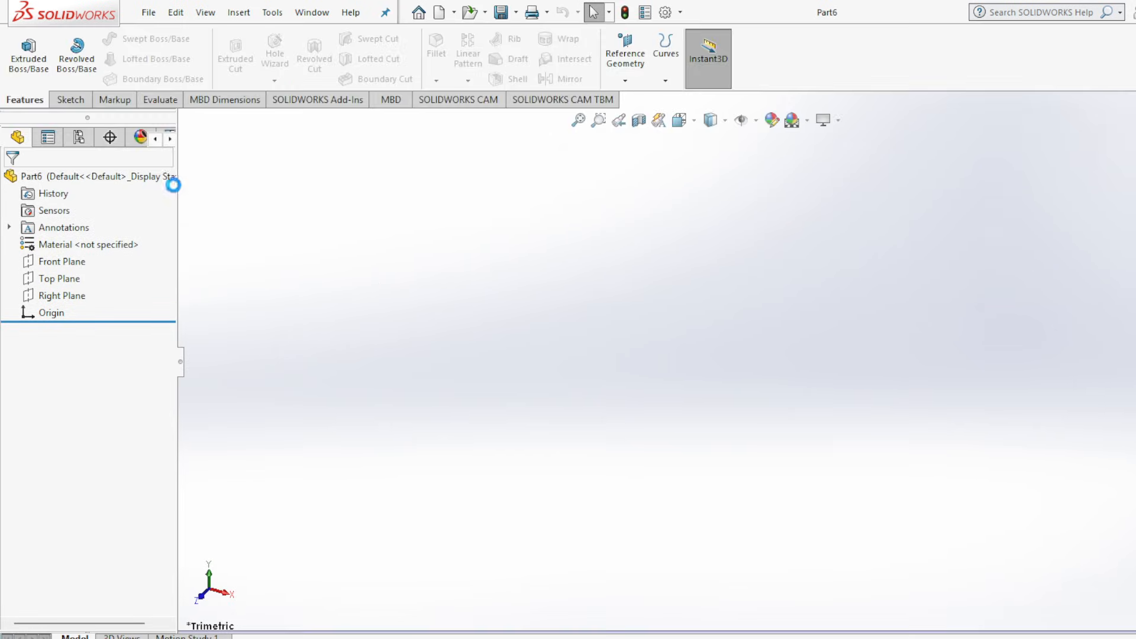
left_click(62, 278)
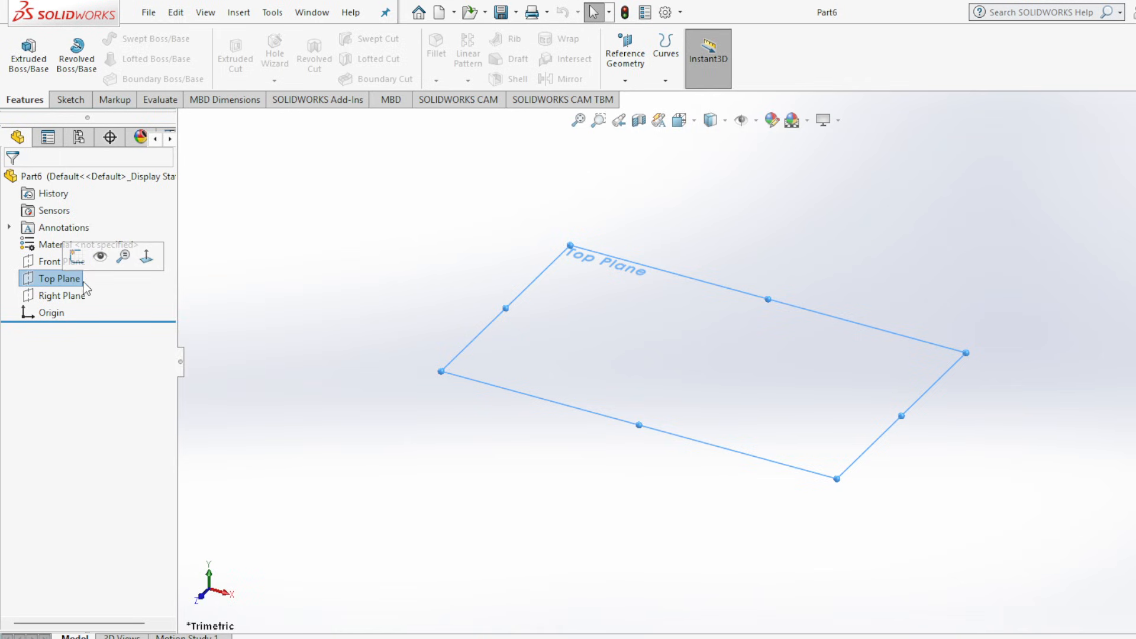
left_click(71, 100)
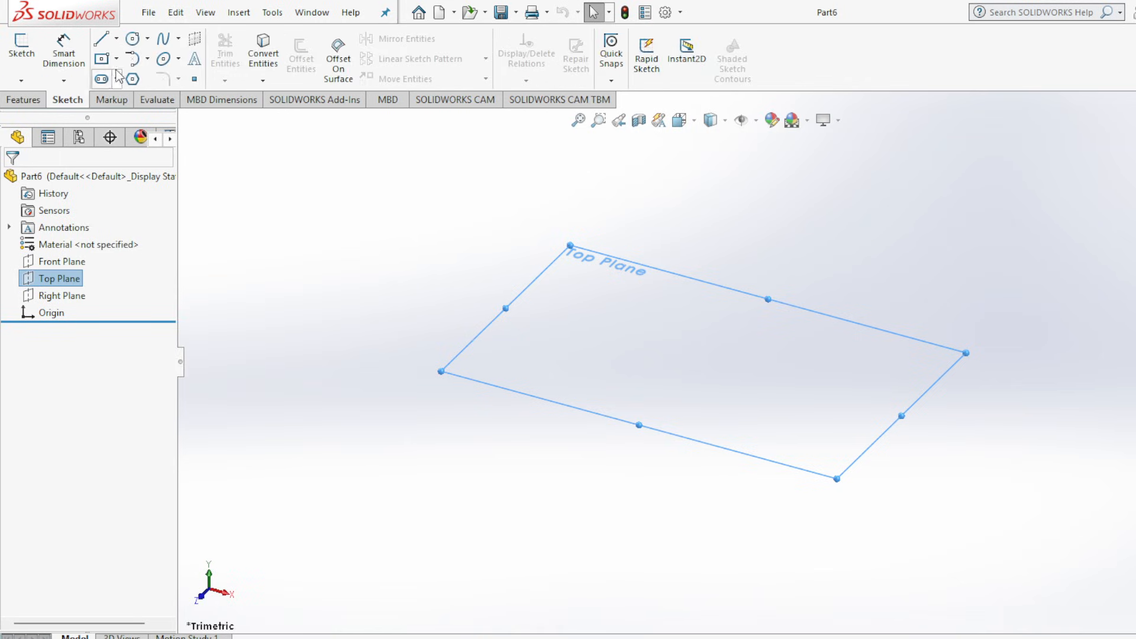
left_click(132, 40)
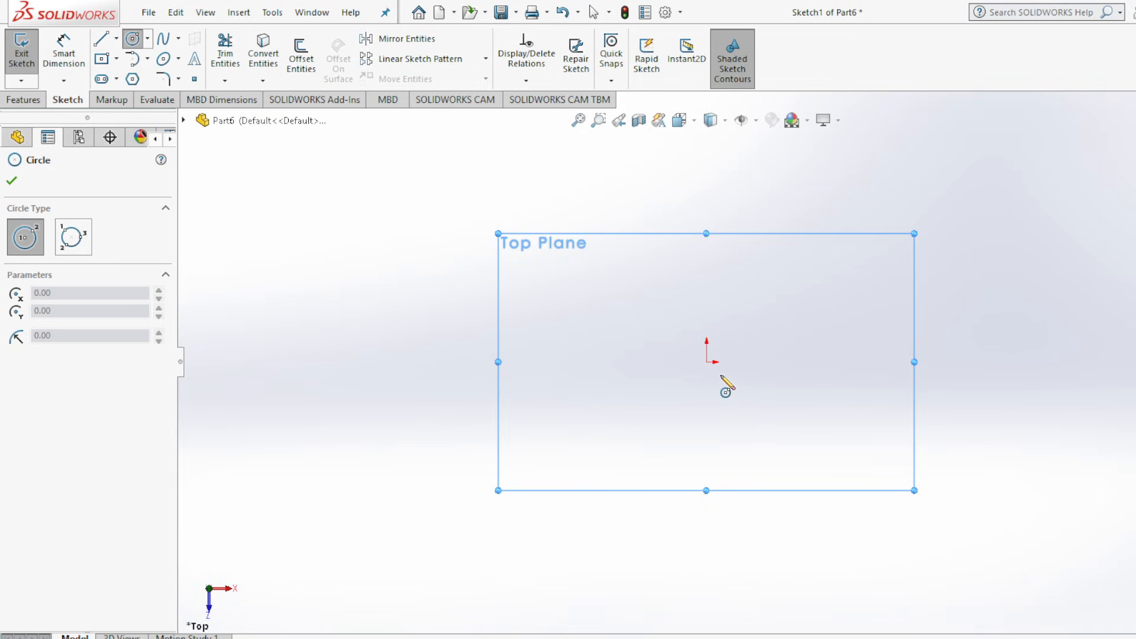
left_click(706, 363)
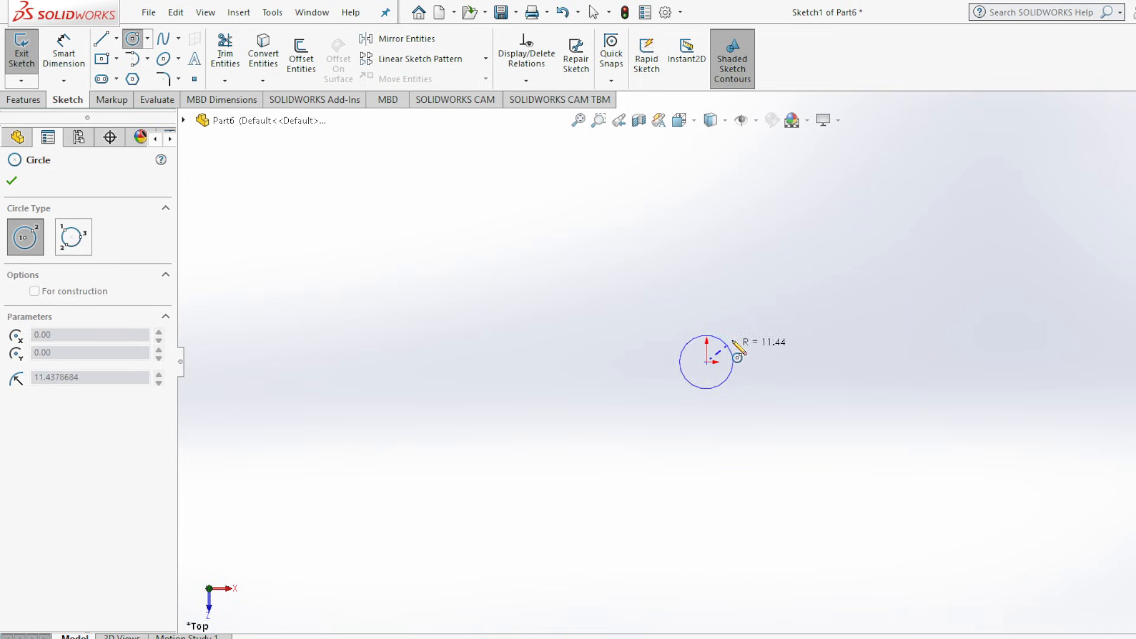
left_click(760, 280)
left_click(11, 180)
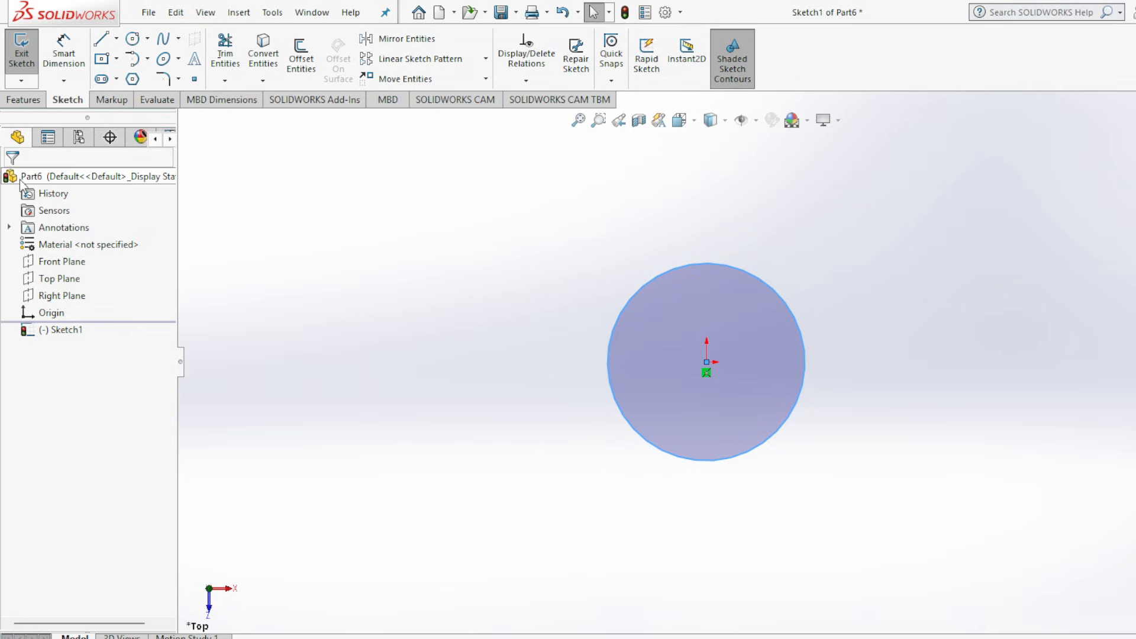
Dimension the circle's diameter as 24 mm.
left_click(75, 64)
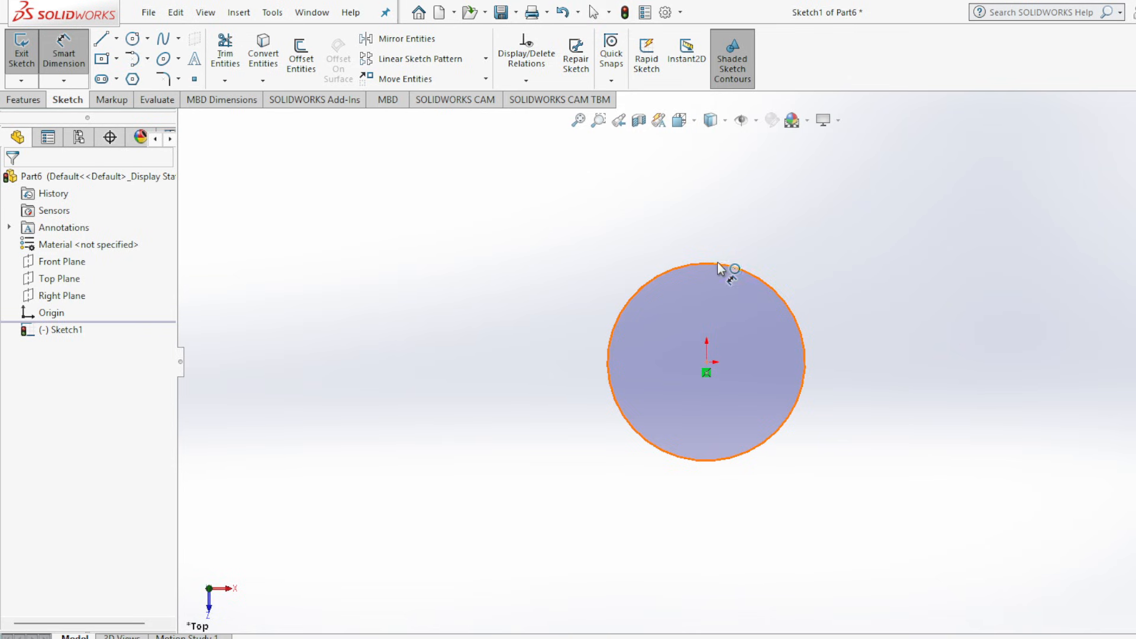
left_click(785, 308)
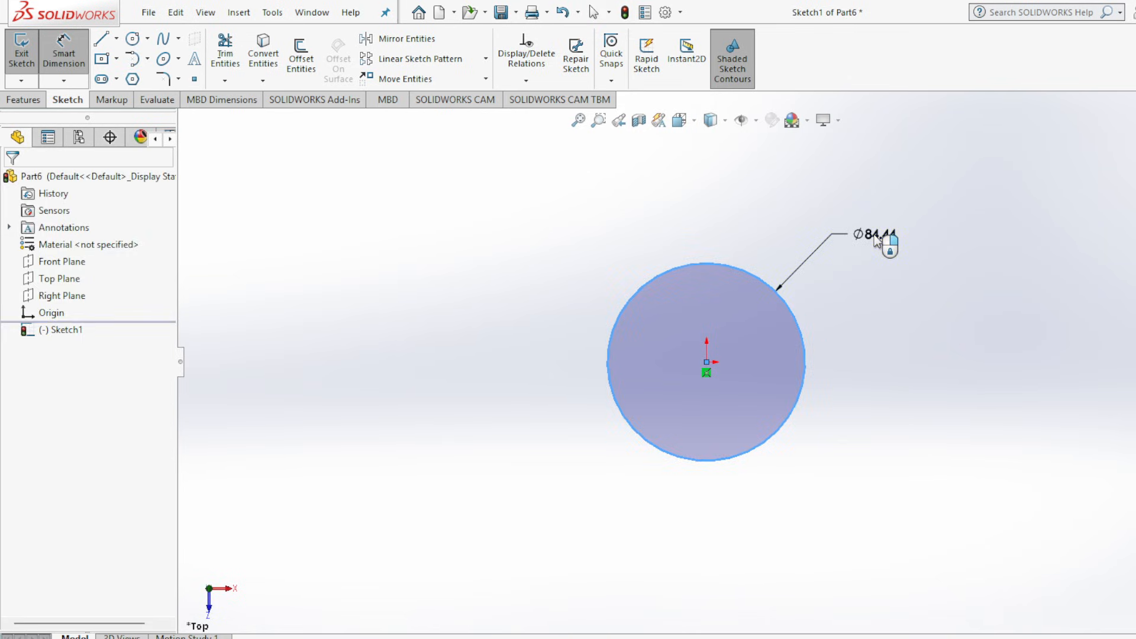
left_click(881, 237)
type("24")
key("Return")
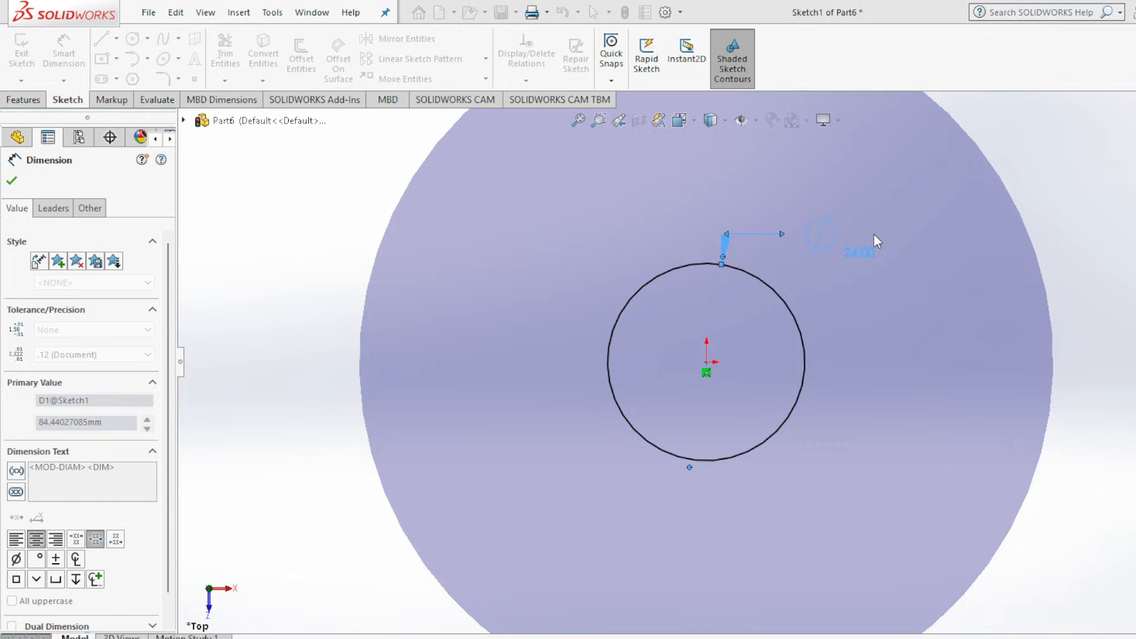
left_click(12, 182)
Check the rod head's height in the Assembly 2.jpg drawing and extrude the 24 mm circle as a blind boss 20 mm deep.
key("alt+Tab")
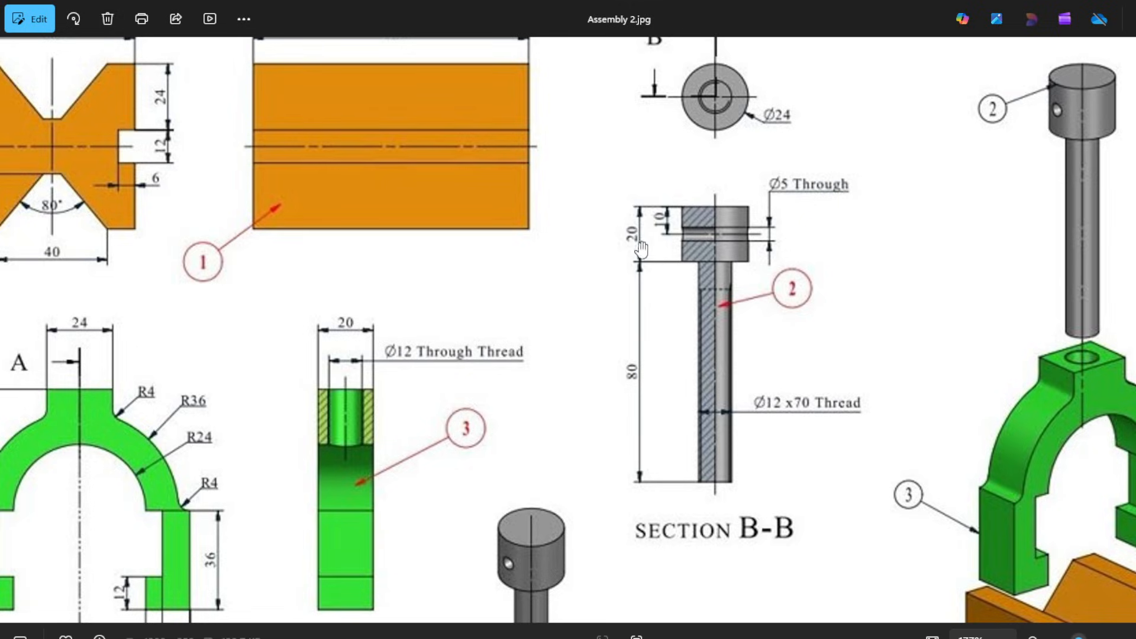
key("alt+Tab")
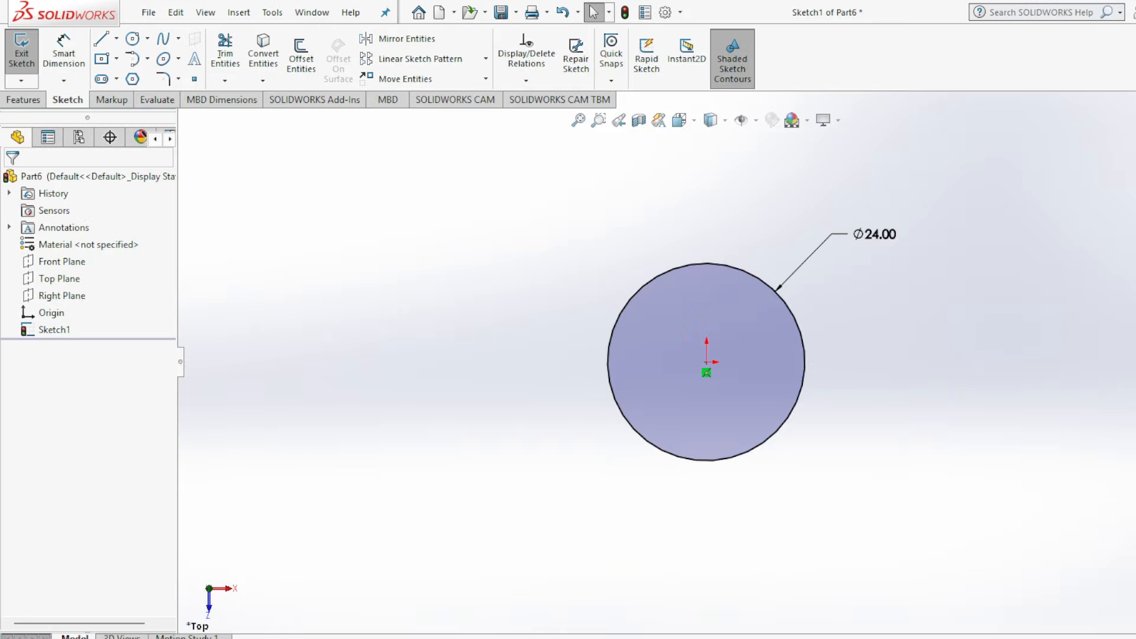
left_click(29, 101)
left_click(36, 50)
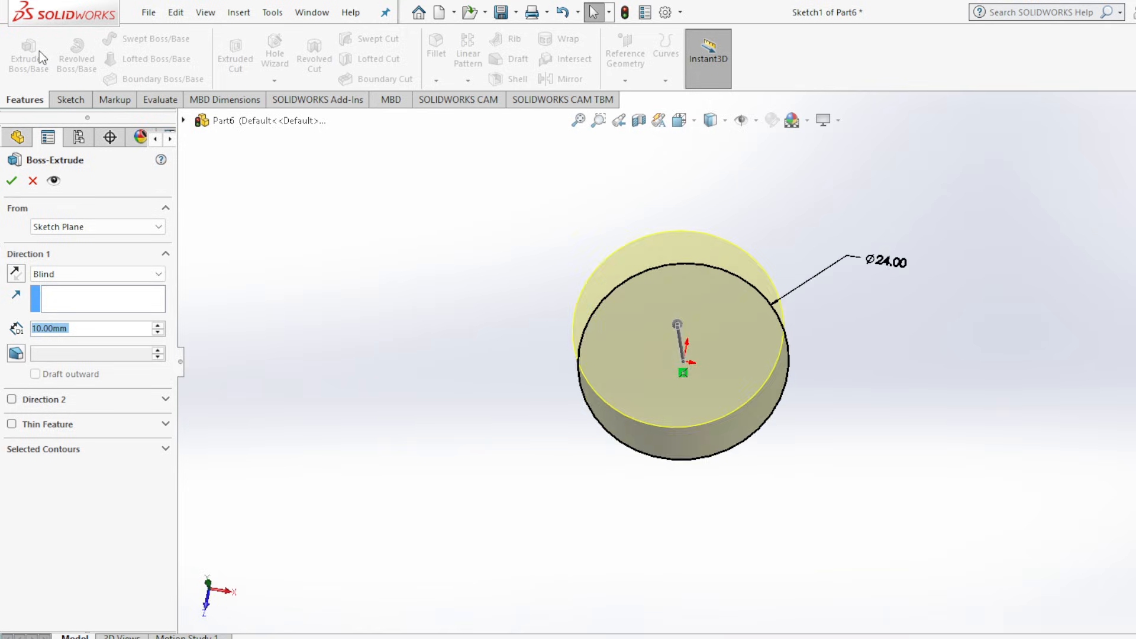
left_click(157, 326)
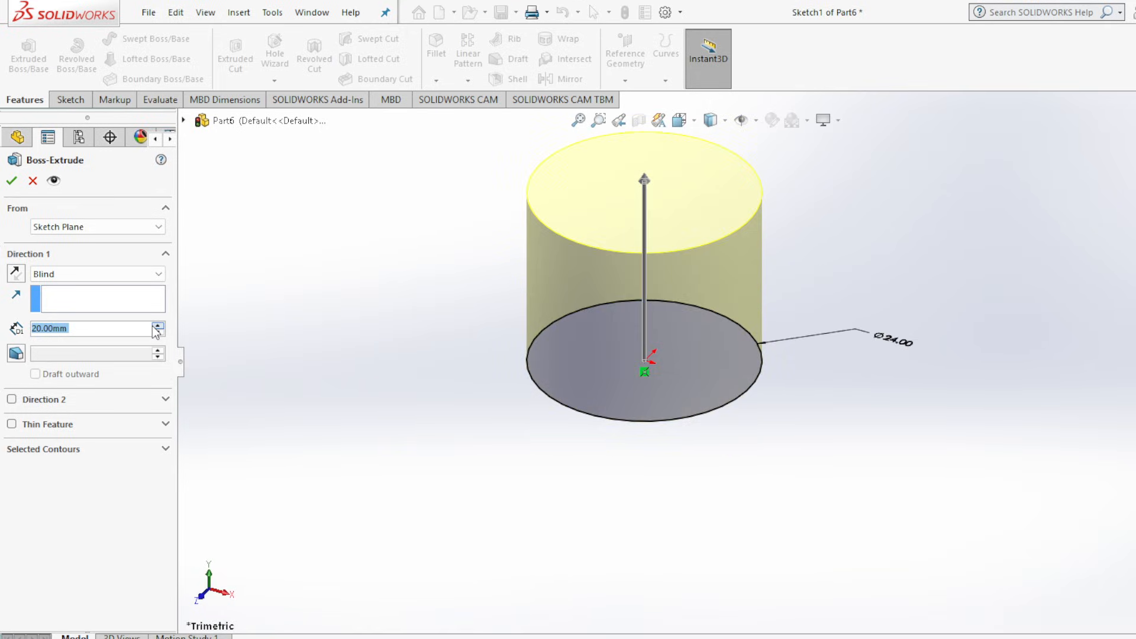
left_click(11, 182)
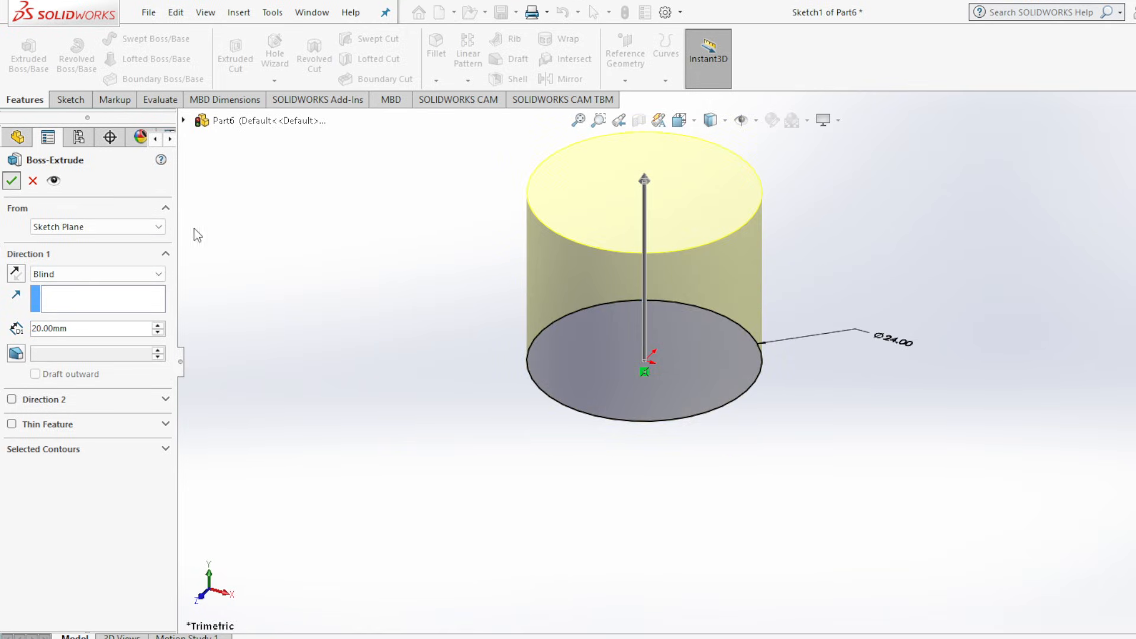
left_click(375, 278)
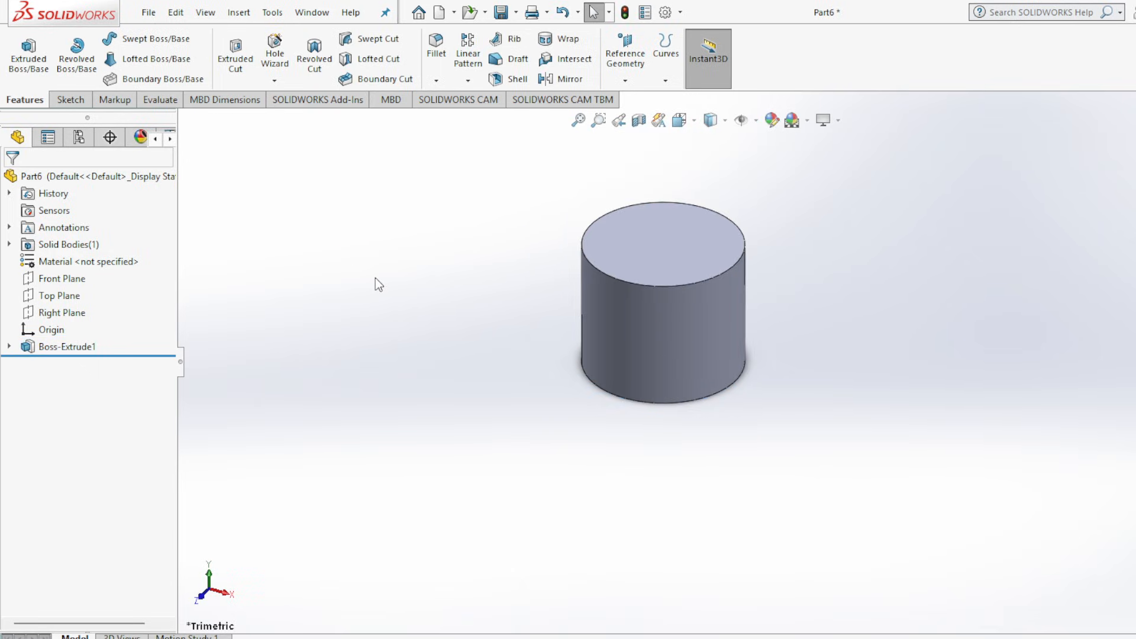
Check the shank's diameter in the Assembly 2.jpg drawing and sketch a concentric circle about 9.3 mm in diameter on the cylinder's bottom face.
left_click(912, 622)
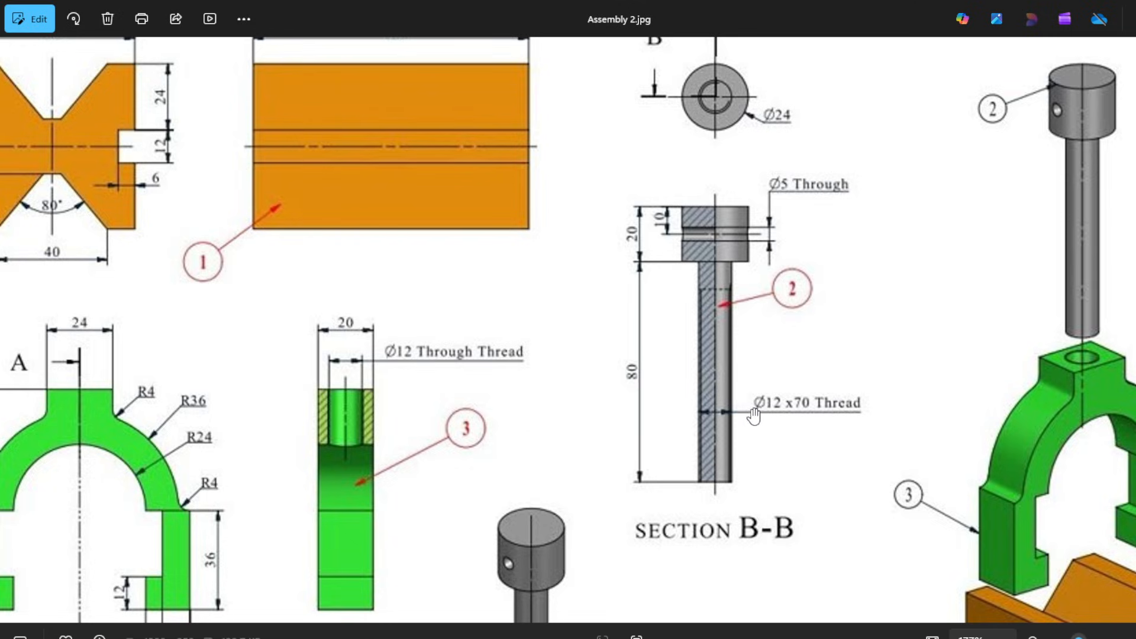
left_click(912, 637)
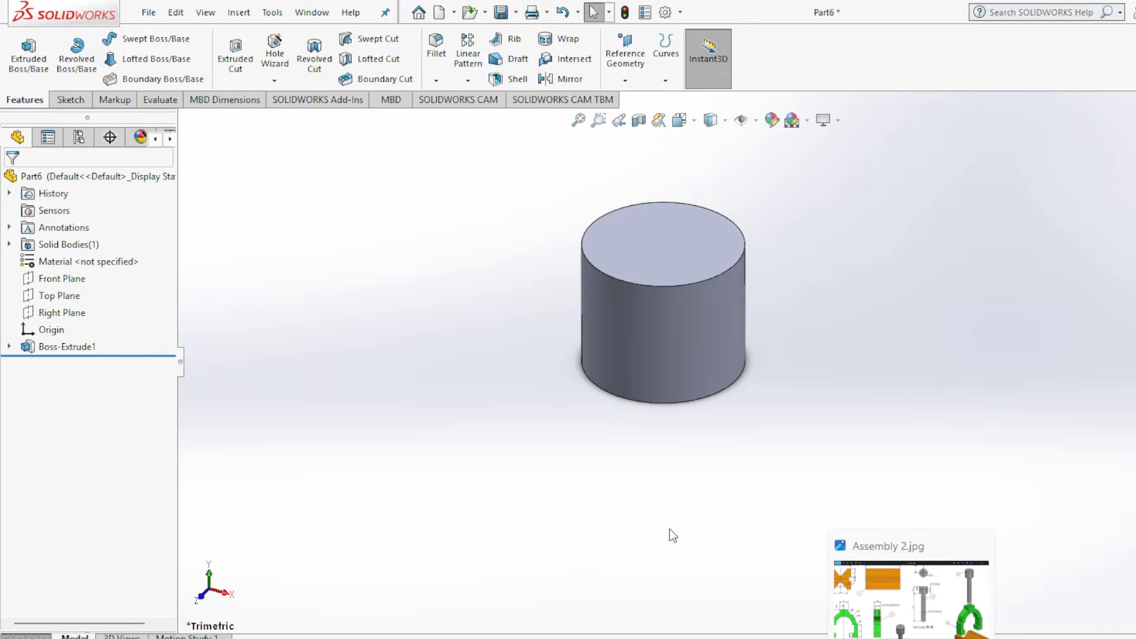
middle_click_drag(511, 436, 513, 254)
left_click(630, 358)
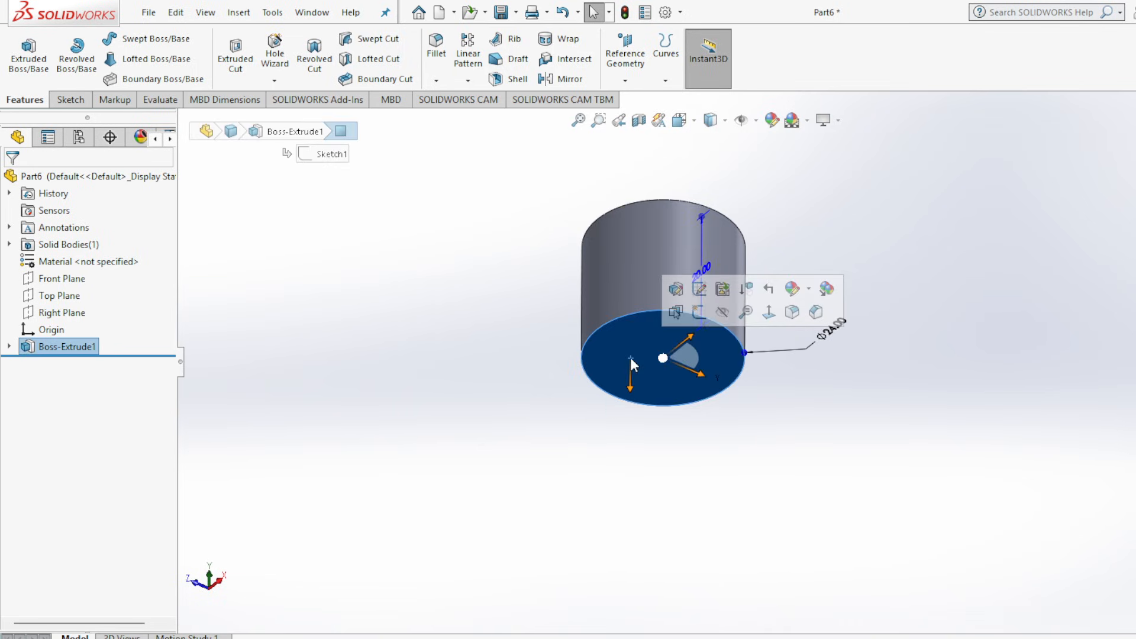
left_click(770, 314)
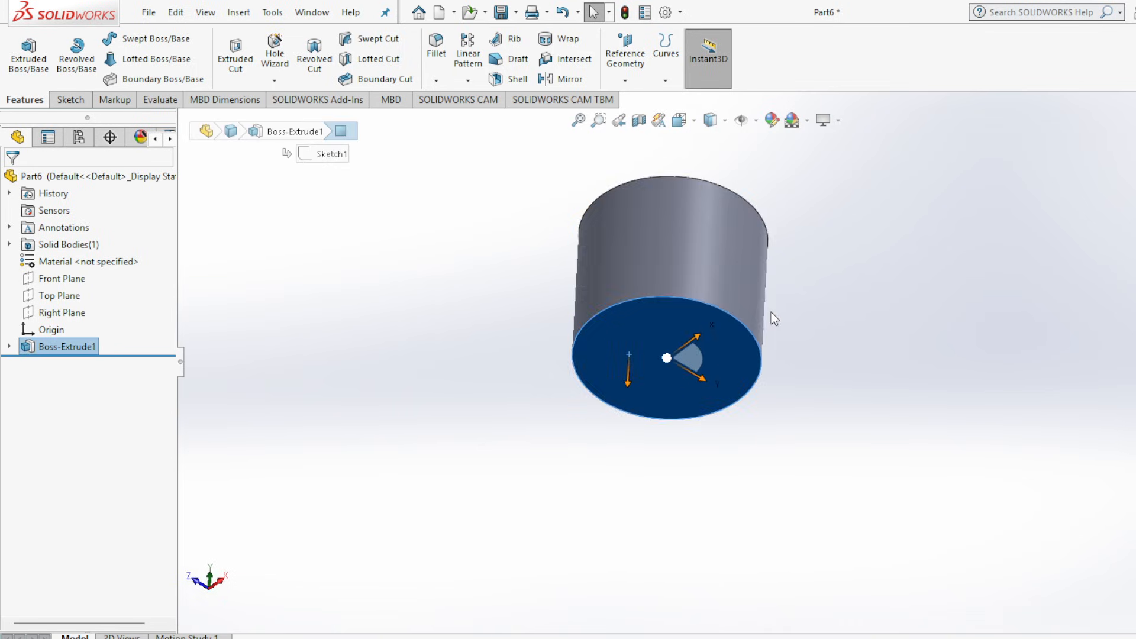
left_click(81, 100)
left_click(132, 40)
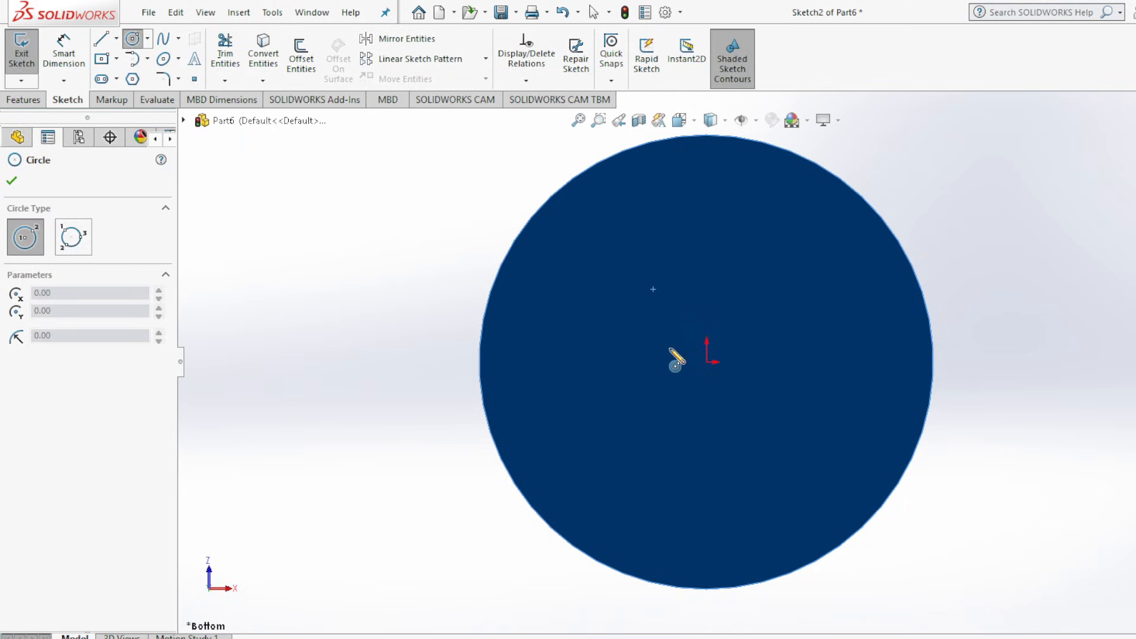
left_click(706, 363)
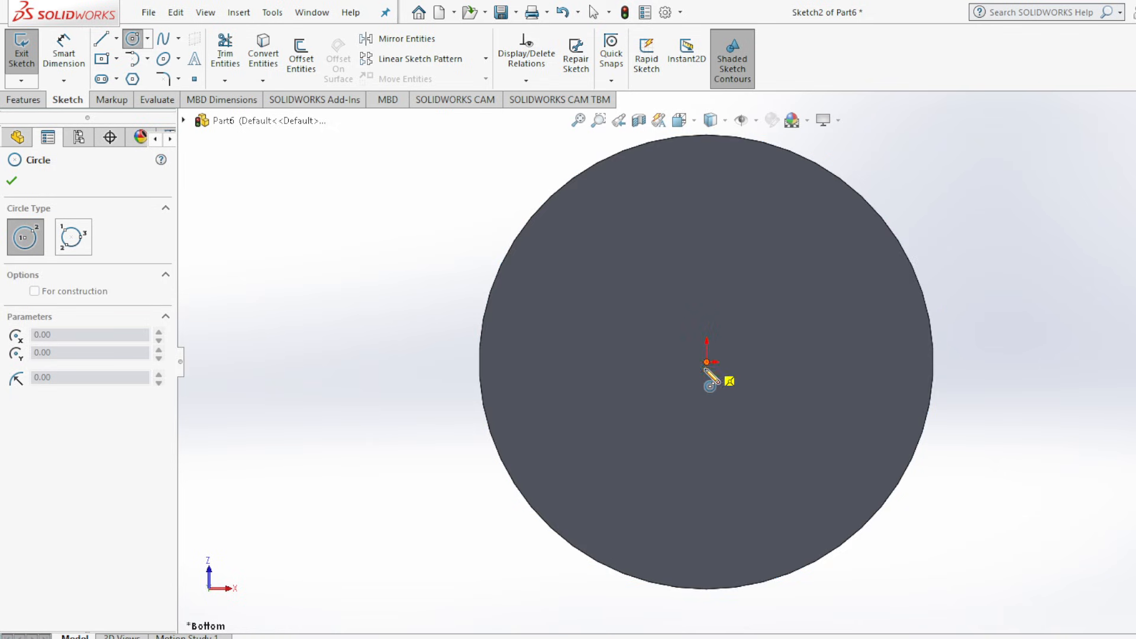
left_click(683, 449)
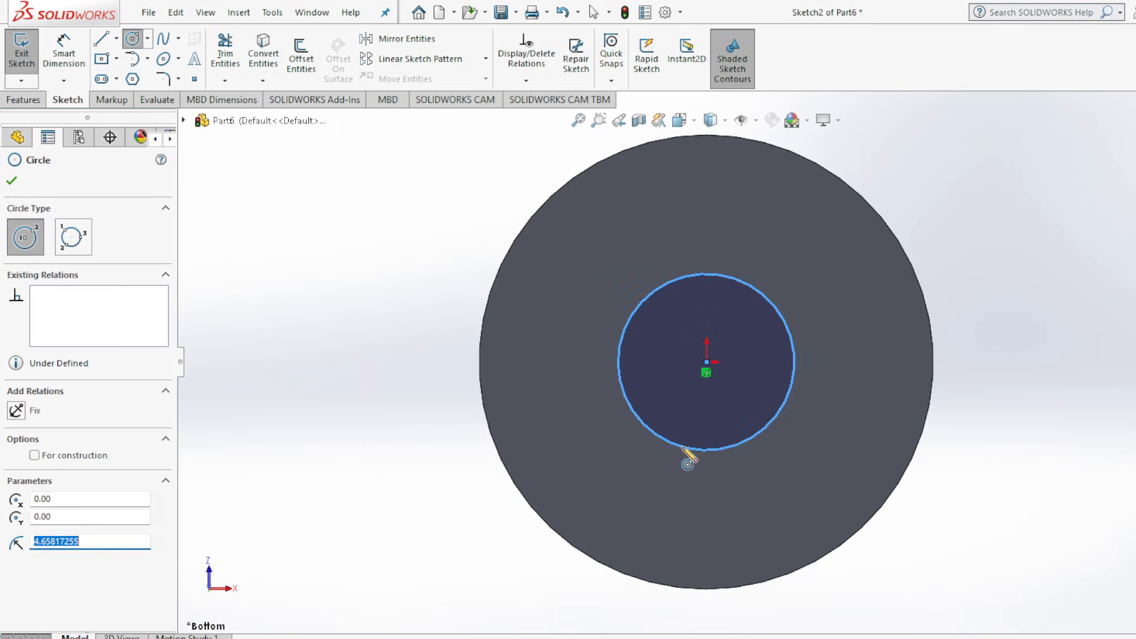
left_click(12, 181)
Dimension the diameter of the circle on the head's bottom face as 12 mm.
left_click(64, 50)
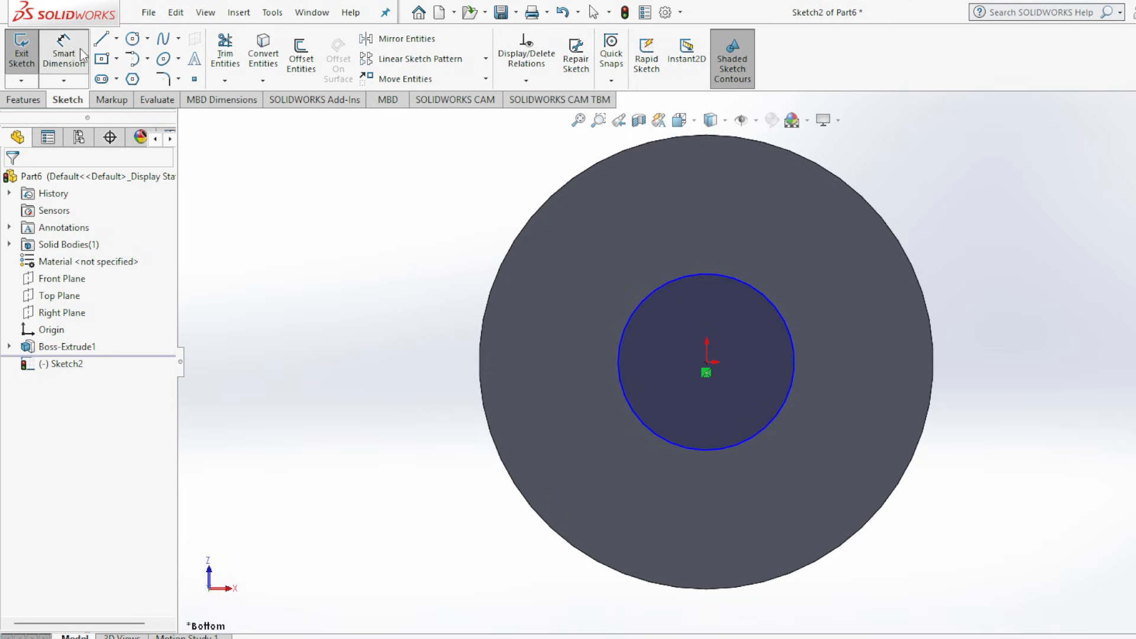
left_click(709, 450)
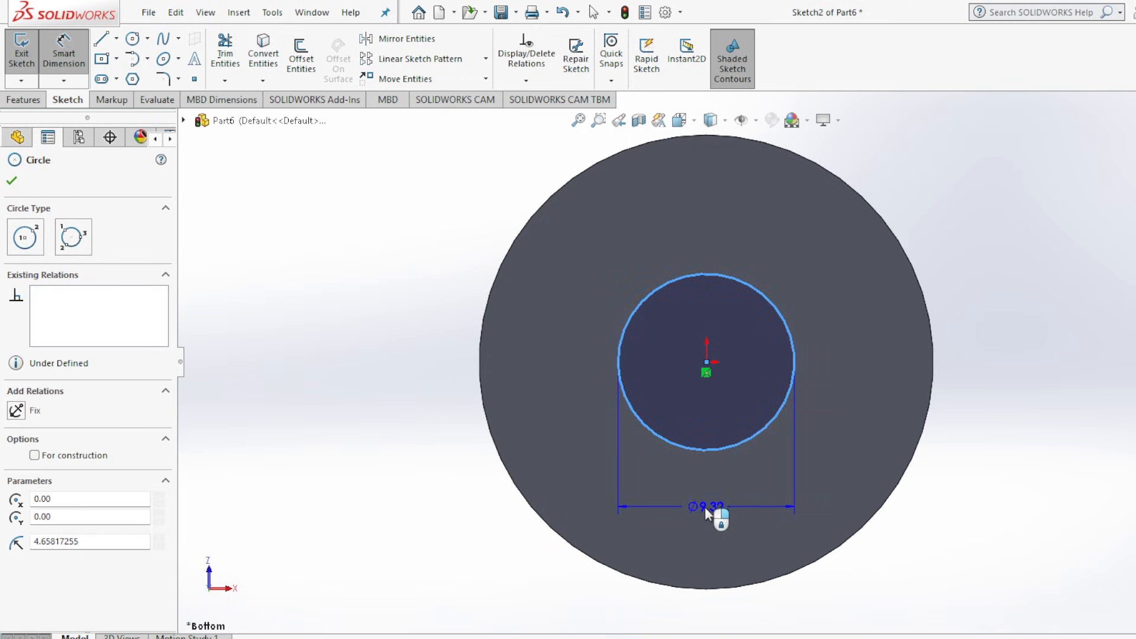
left_click(706, 511)
type("12")
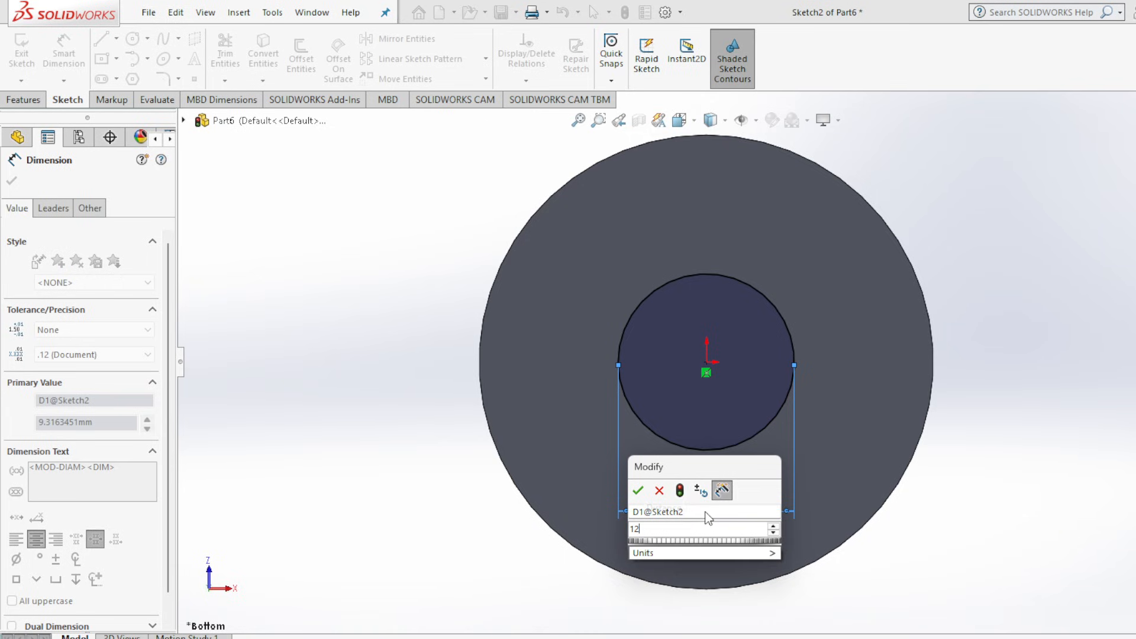
key("Return")
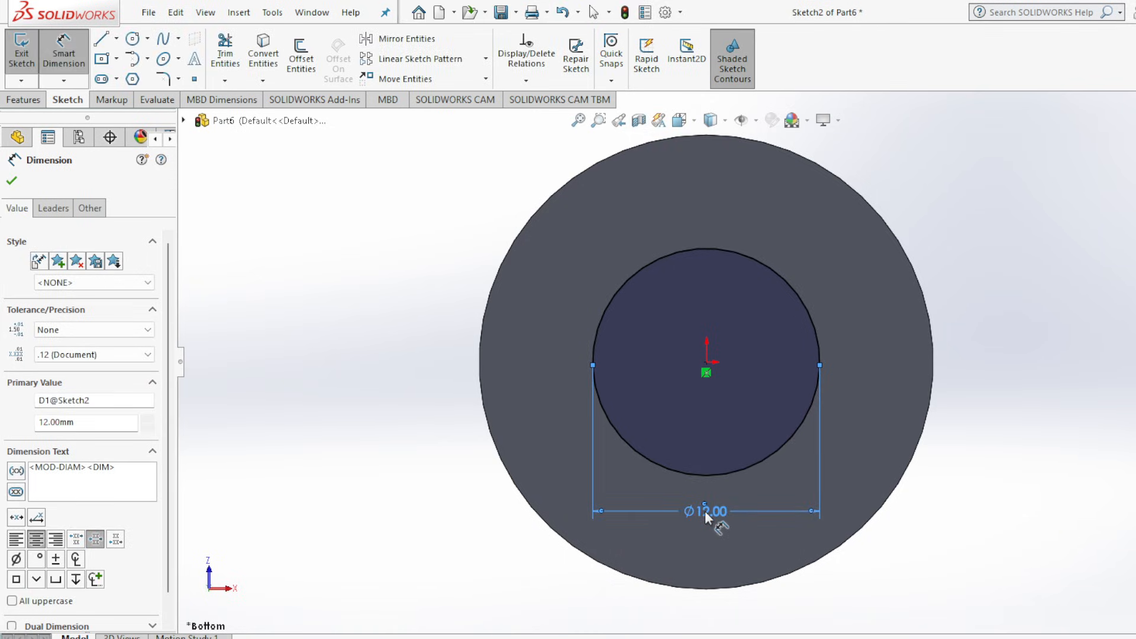
left_click(10, 178)
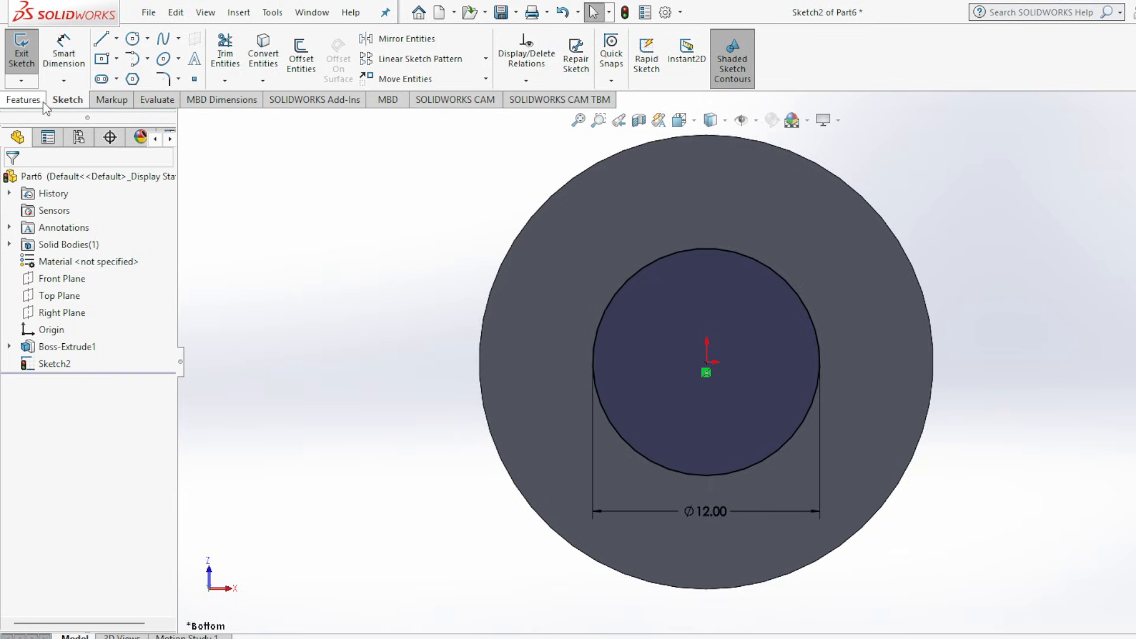
Check the shank's length in the Assembly 2.jpg drawing and extrude the 12 mm circle as a blind boss 80 mm long.
left_click(34, 96)
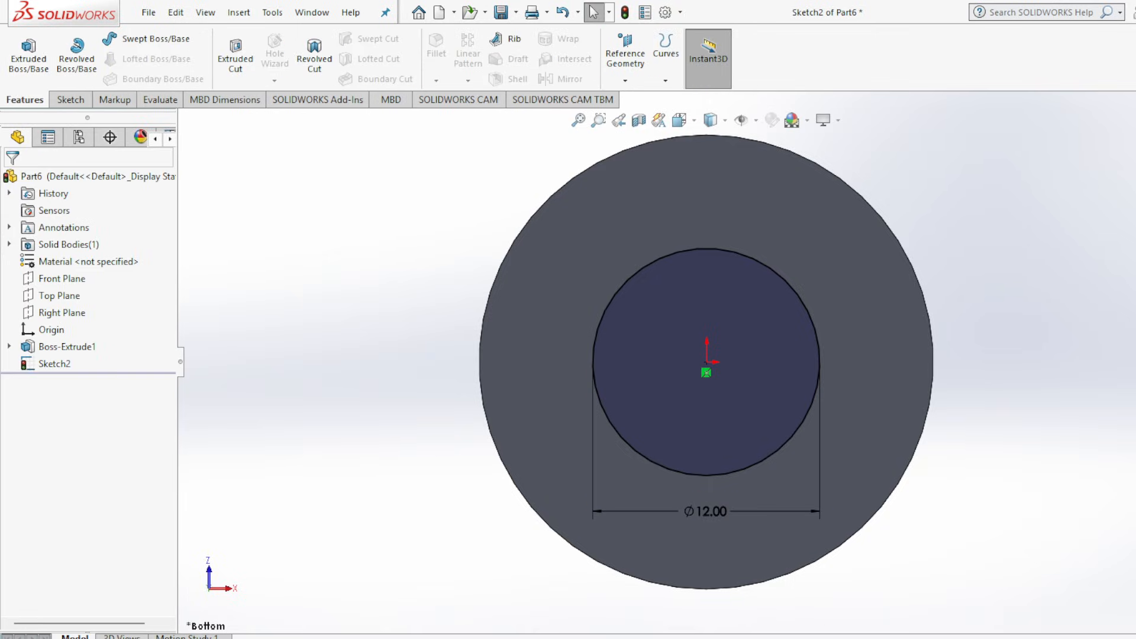
left_click(592, 638)
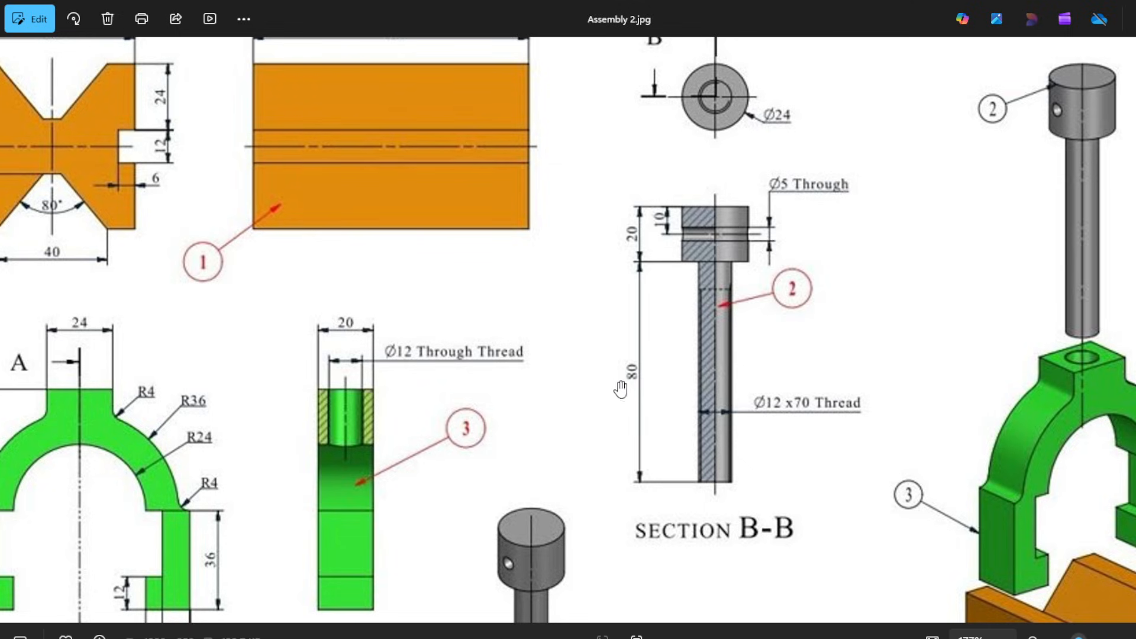
left_click(912, 638)
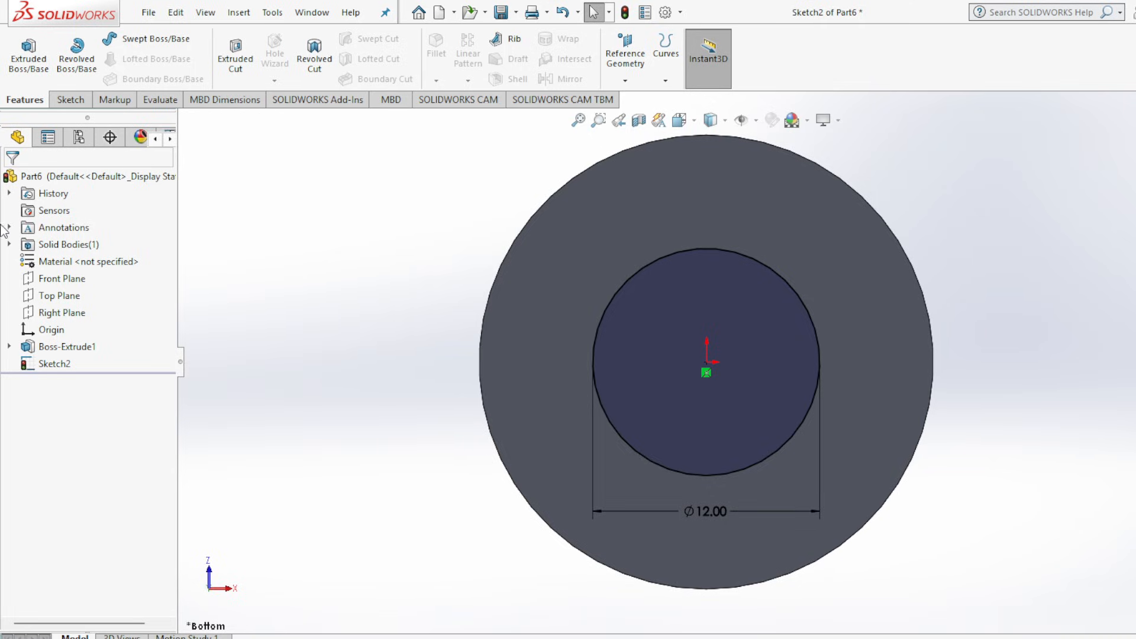
left_click(17, 66)
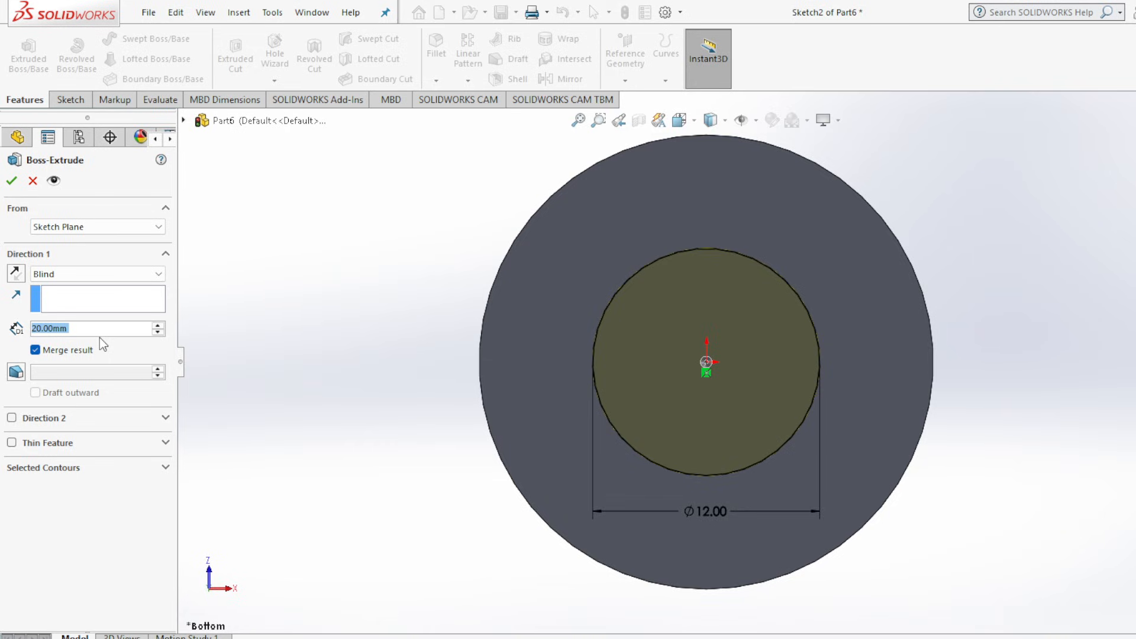
type("80")
key("Return")
left_click(12, 182)
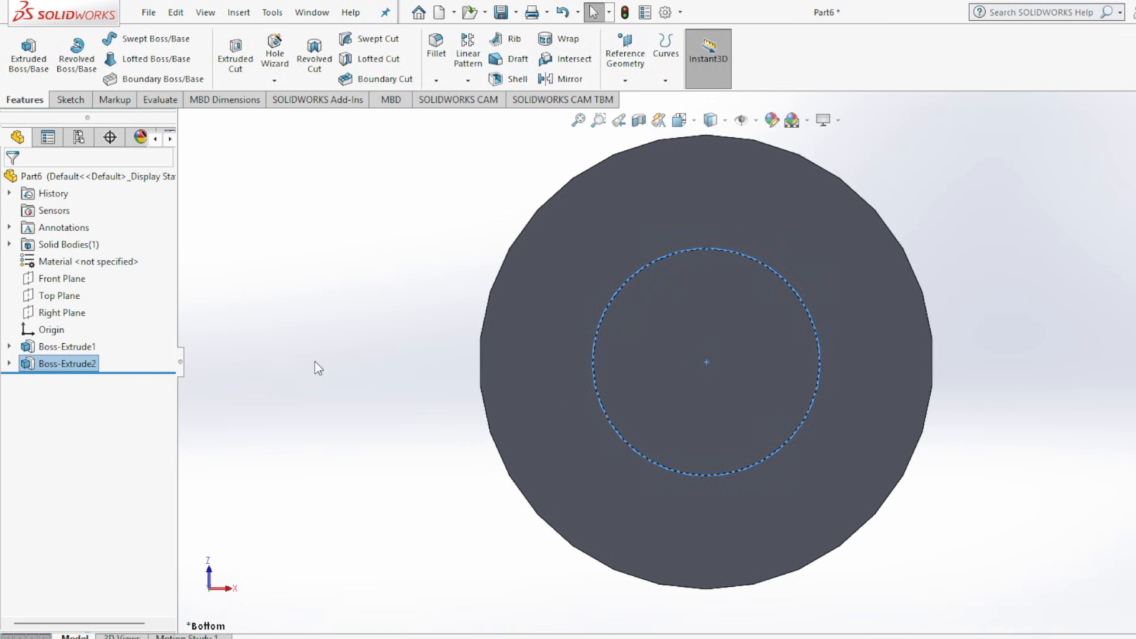
key("ctrl+7")
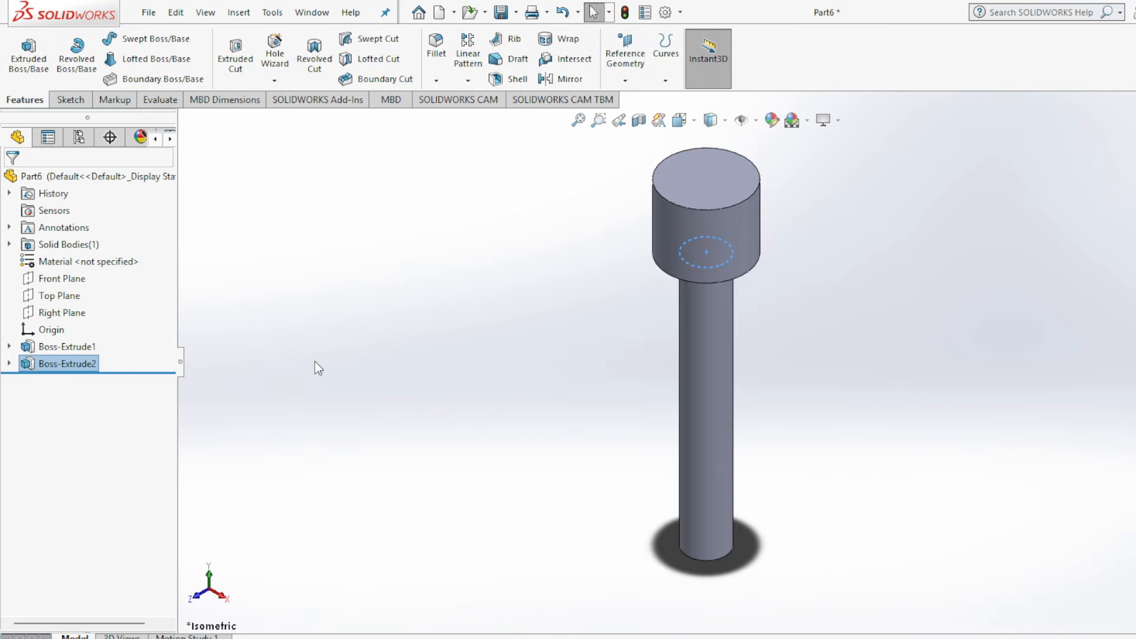
left_click(324, 392)
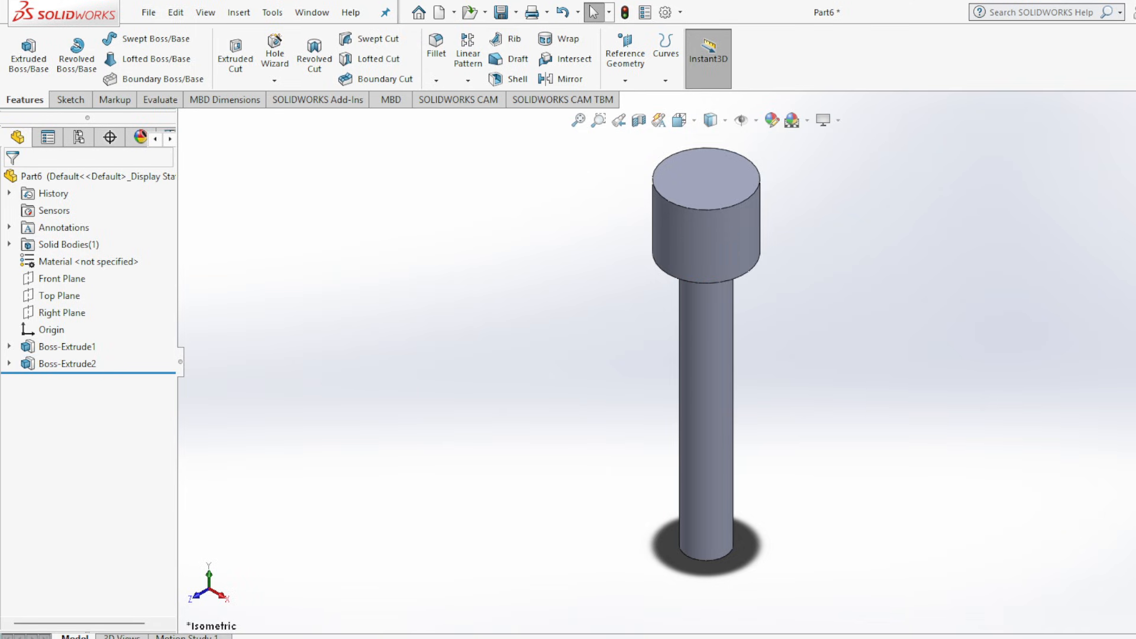
Check the shank's thread callout in the Assembly 2.jpg drawing and start an M12x1.75 Metric Die thread from the shank's bottom circular edge.
left_click(911, 638)
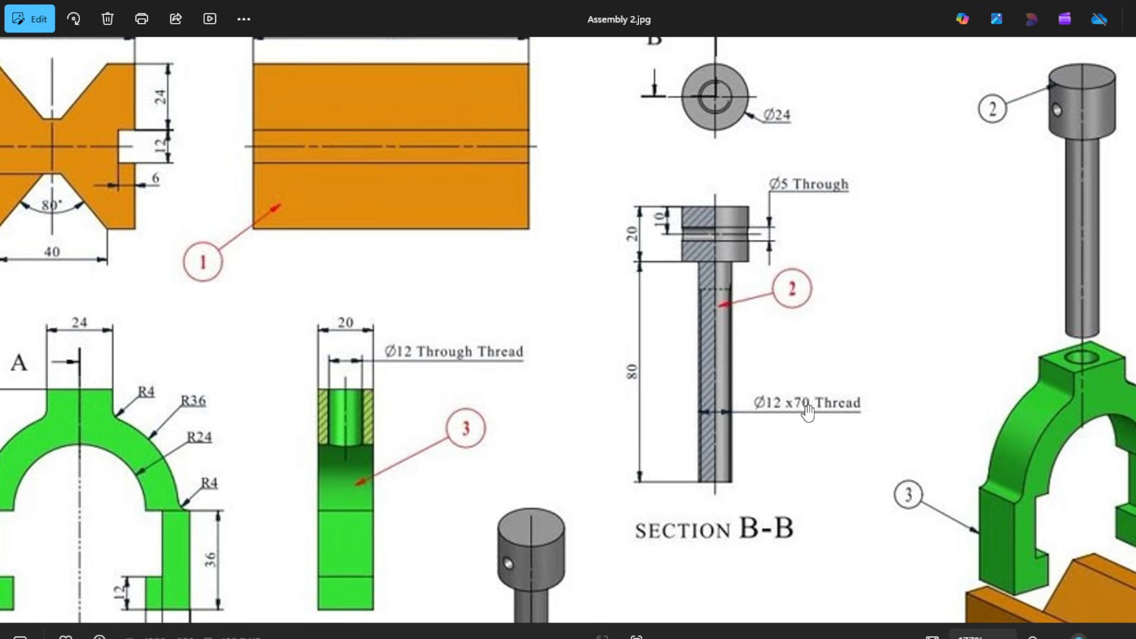
scroll(808, 412, "down", 3)
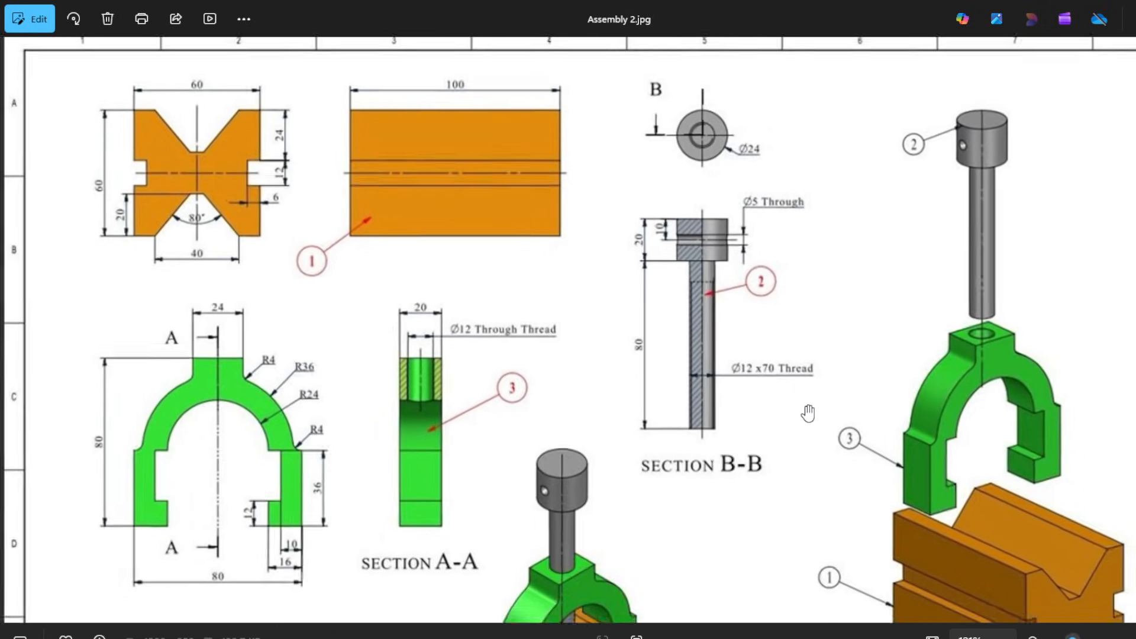
scroll(769, 374, "down", 1)
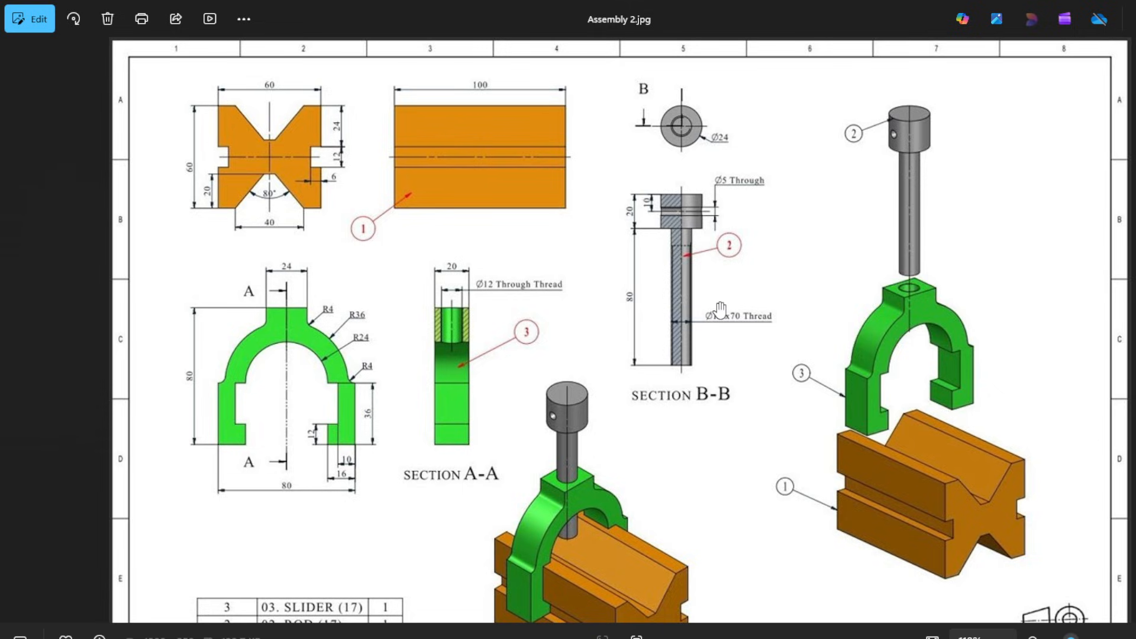
scroll(720, 310, "up", 3)
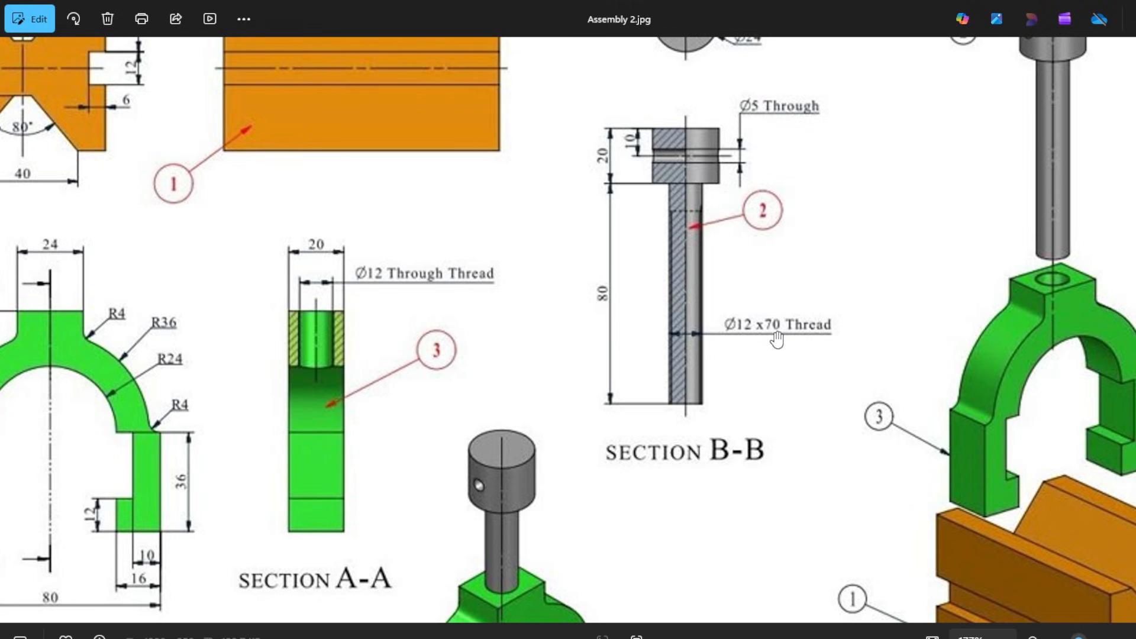
left_click(878, 638)
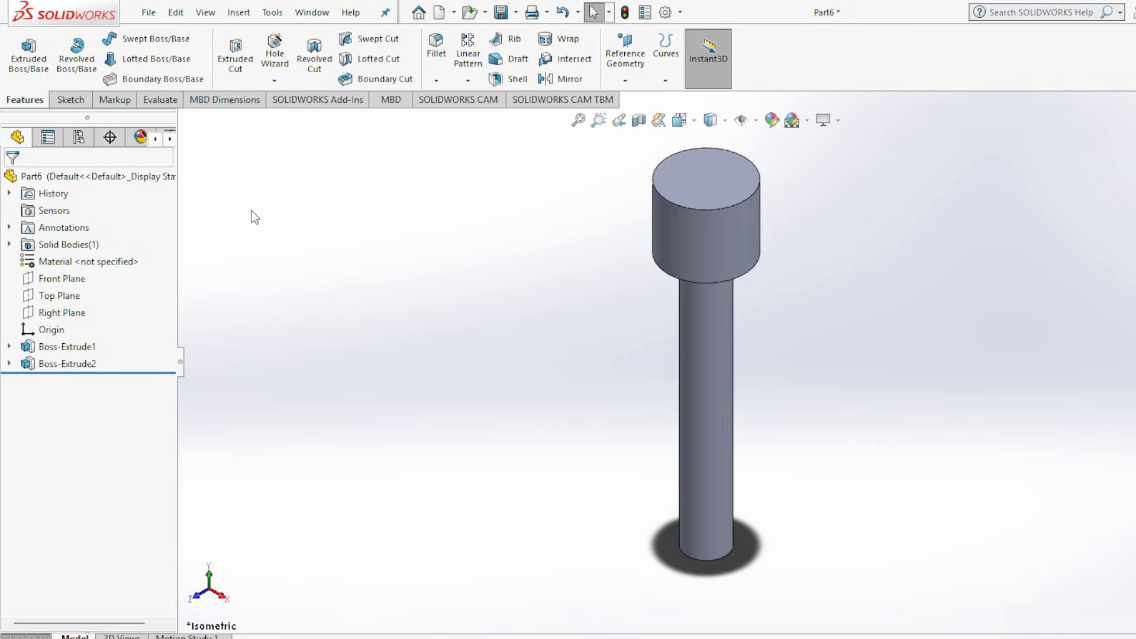
left_click(275, 81)
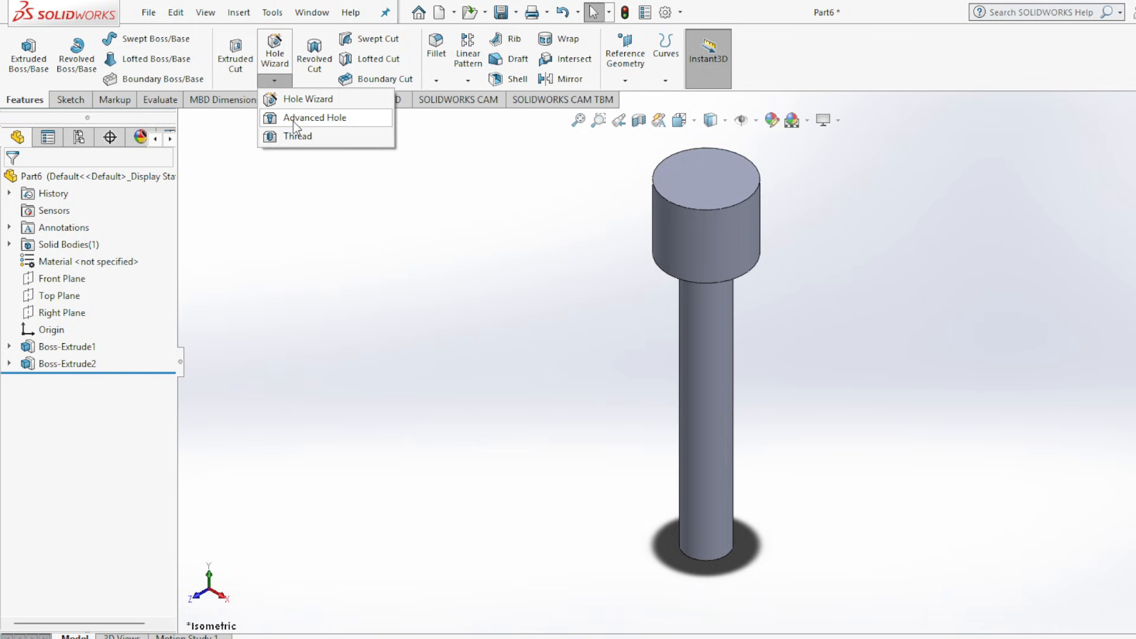
left_click(308, 135)
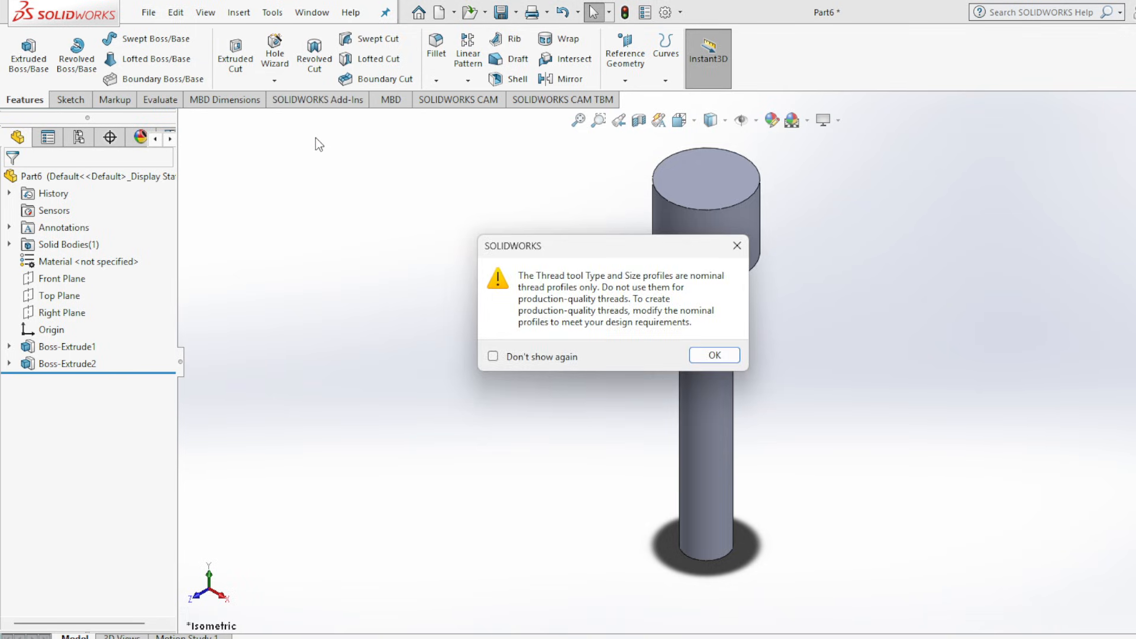
left_click(716, 356)
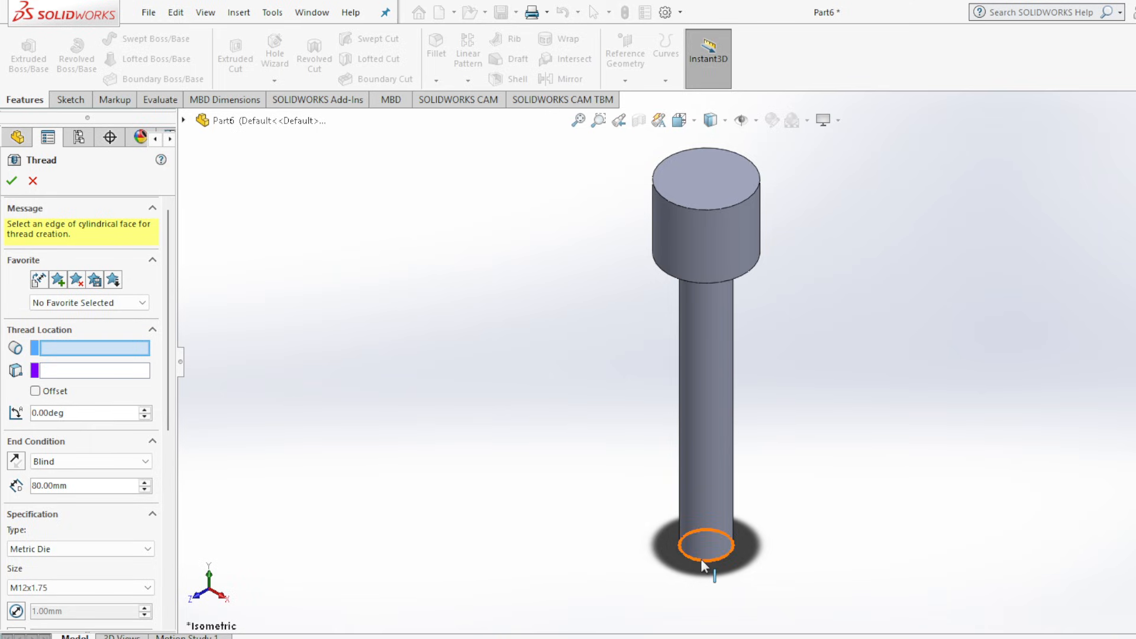
left_click(78, 343)
left_click(703, 558)
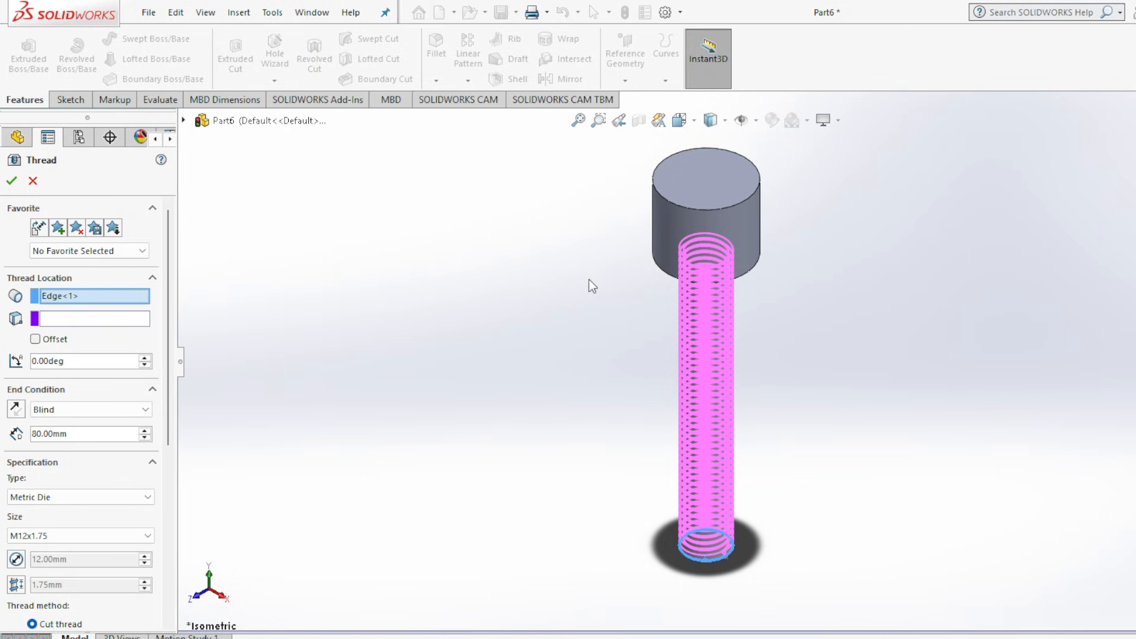
Recheck the thread callout in the drawing and create the thread with a 10 mm start offset reversed to begin beyond the shank's free end.
key("alt+Tab")
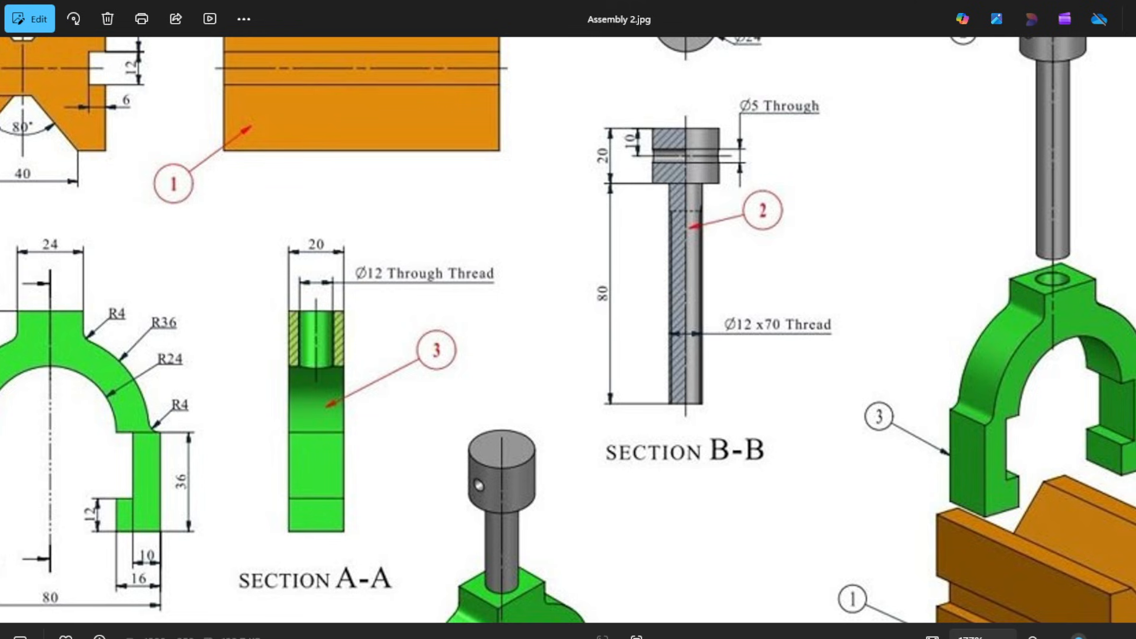
left_click(911, 638)
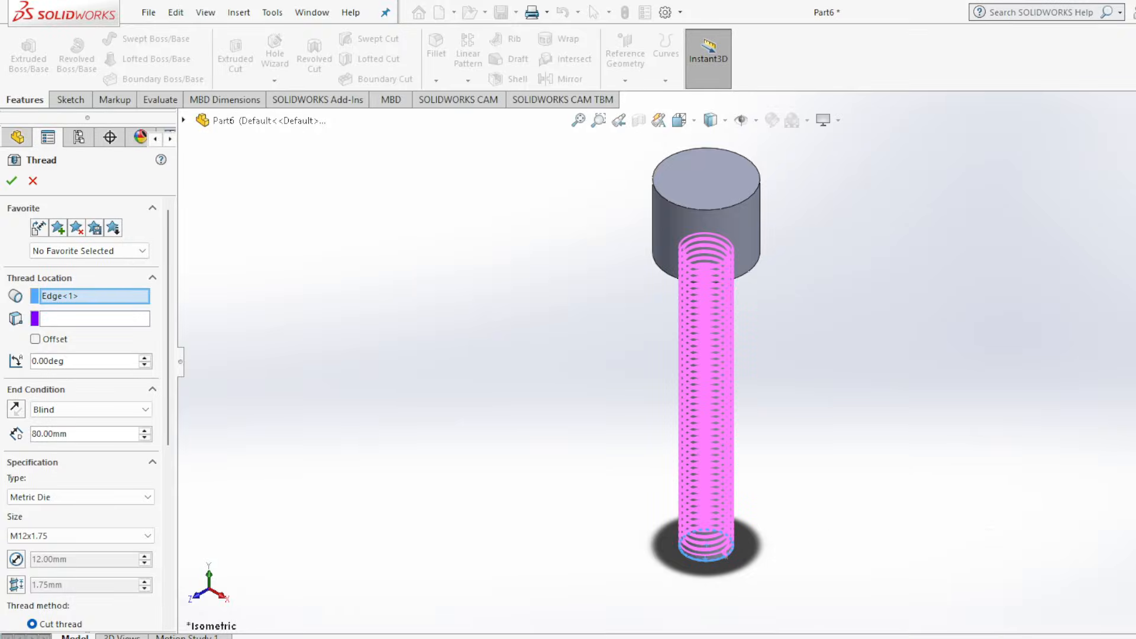
left_click(36, 339)
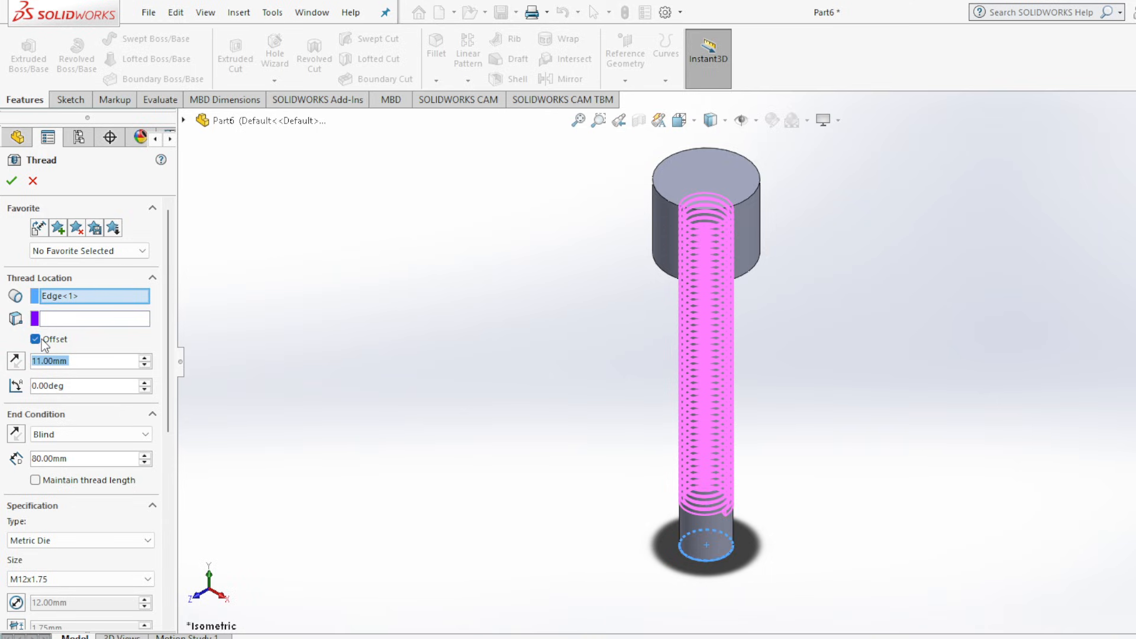
left_click(37, 362)
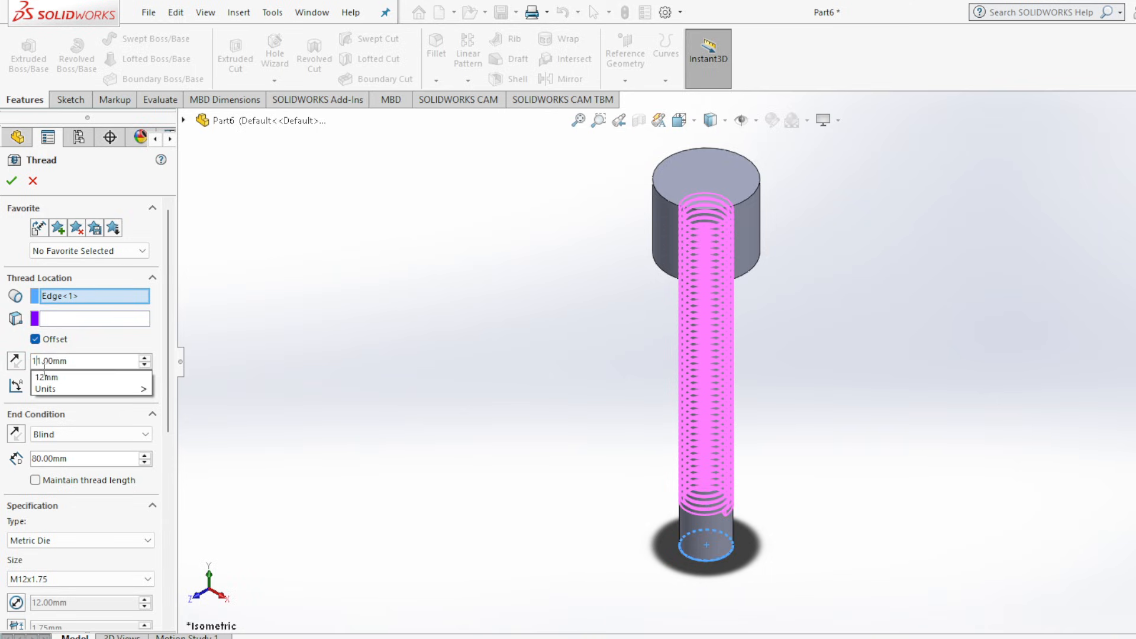
left_click(43, 363)
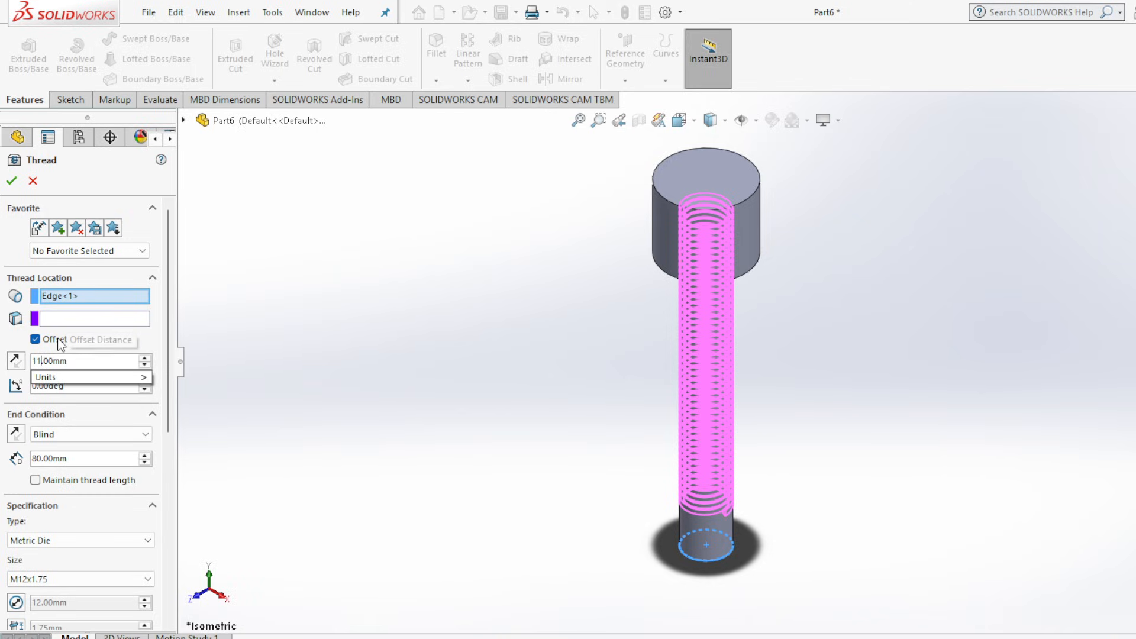
key("BackSpace")
type("0")
key("Return")
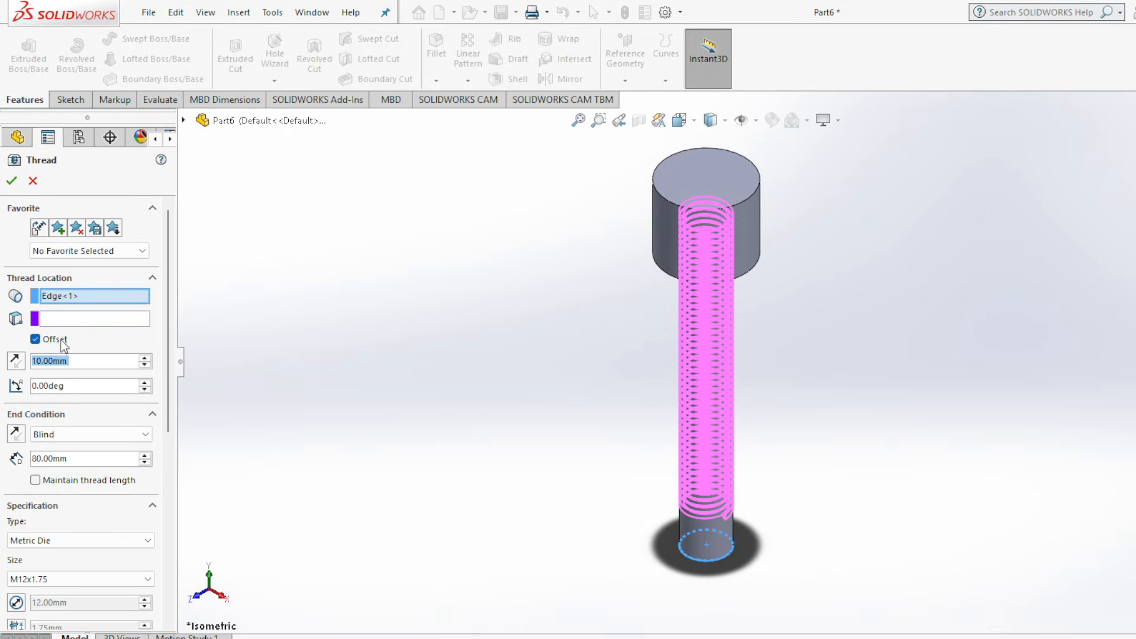
left_click(16, 361)
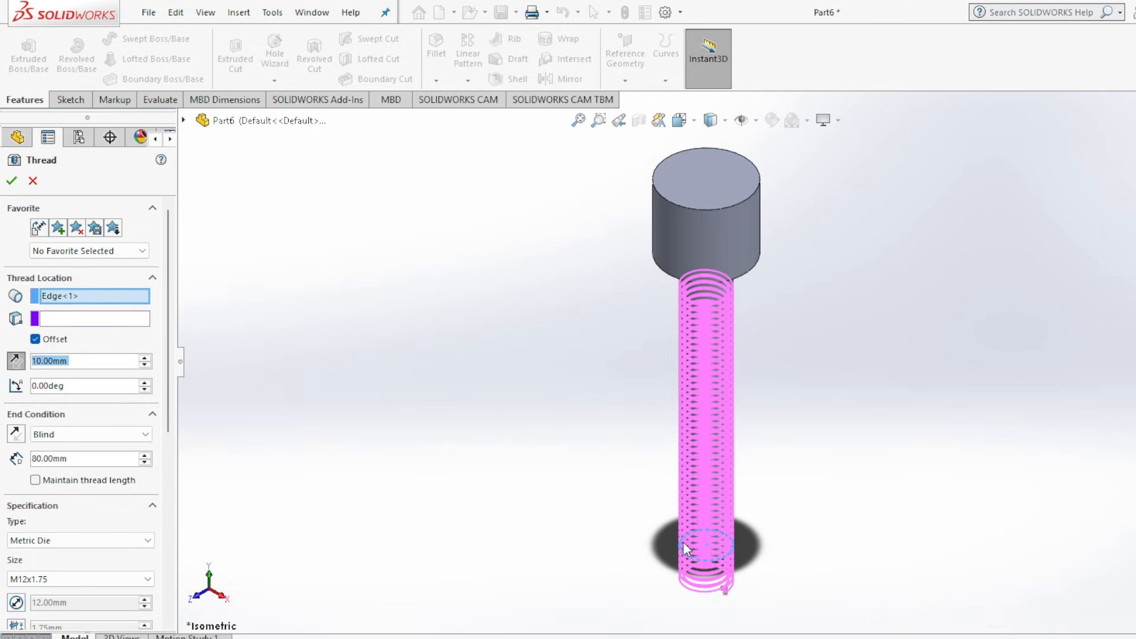
left_click(11, 184)
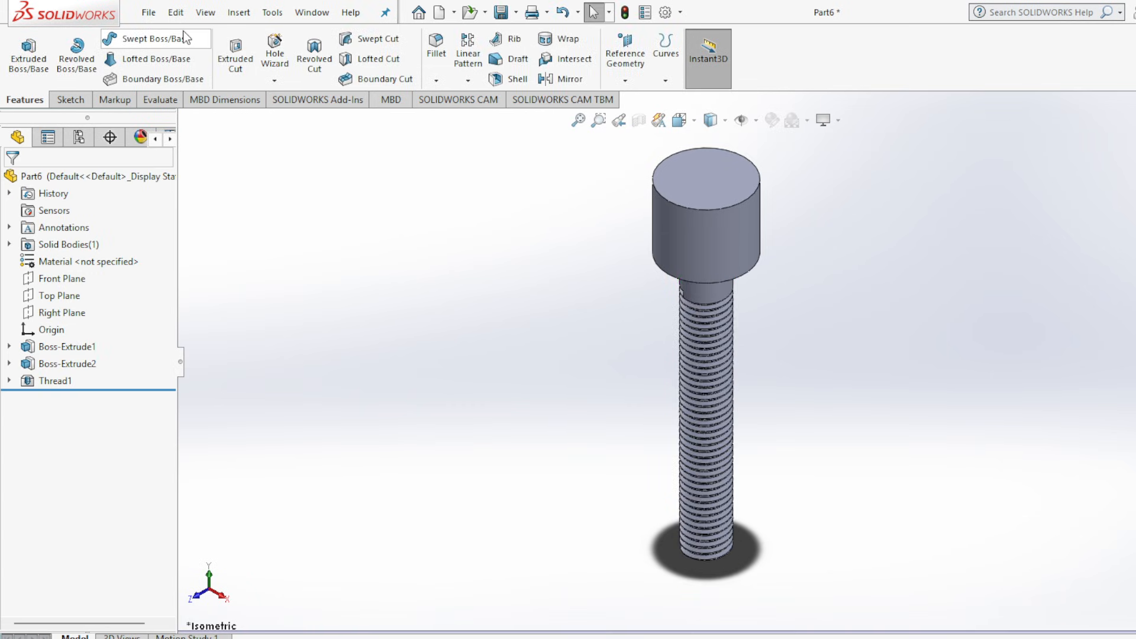
Save the threaded rod as FINAL-PART2 in the assembly folder, rebuilding the document on saving.
left_click(500, 14)
left_click(193, 173)
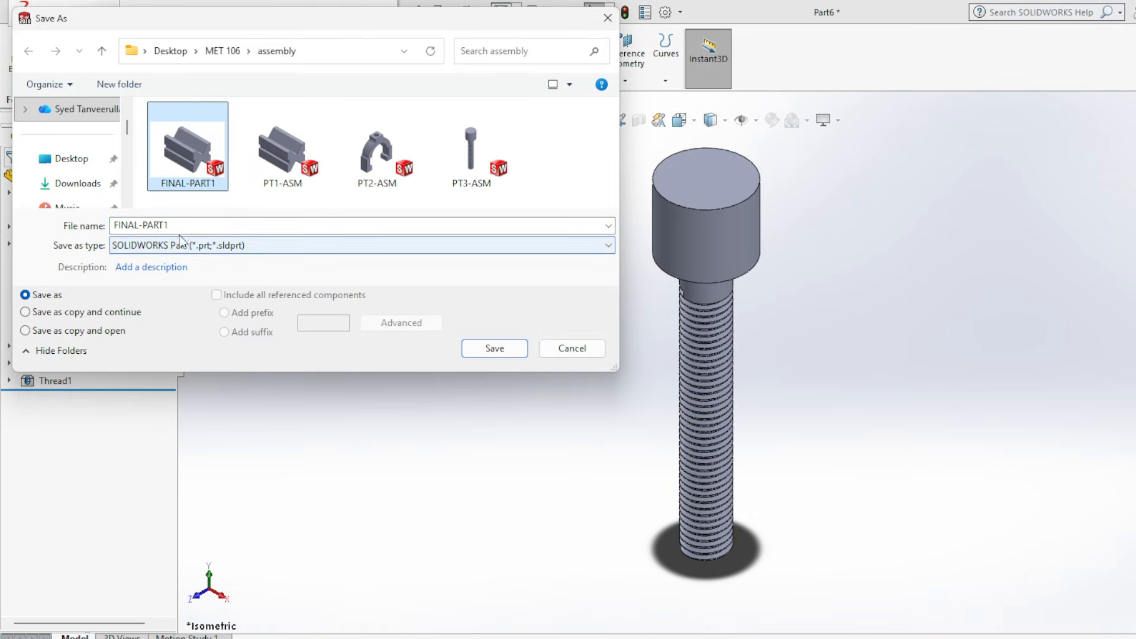
left_click(199, 225)
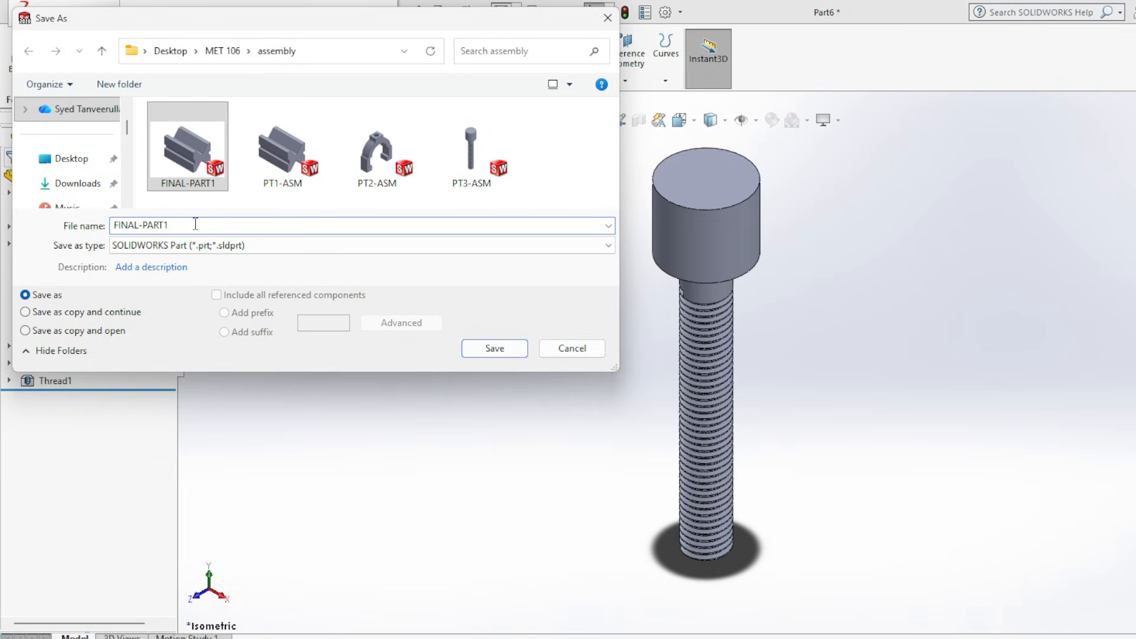
key("BackSpace")
type("2")
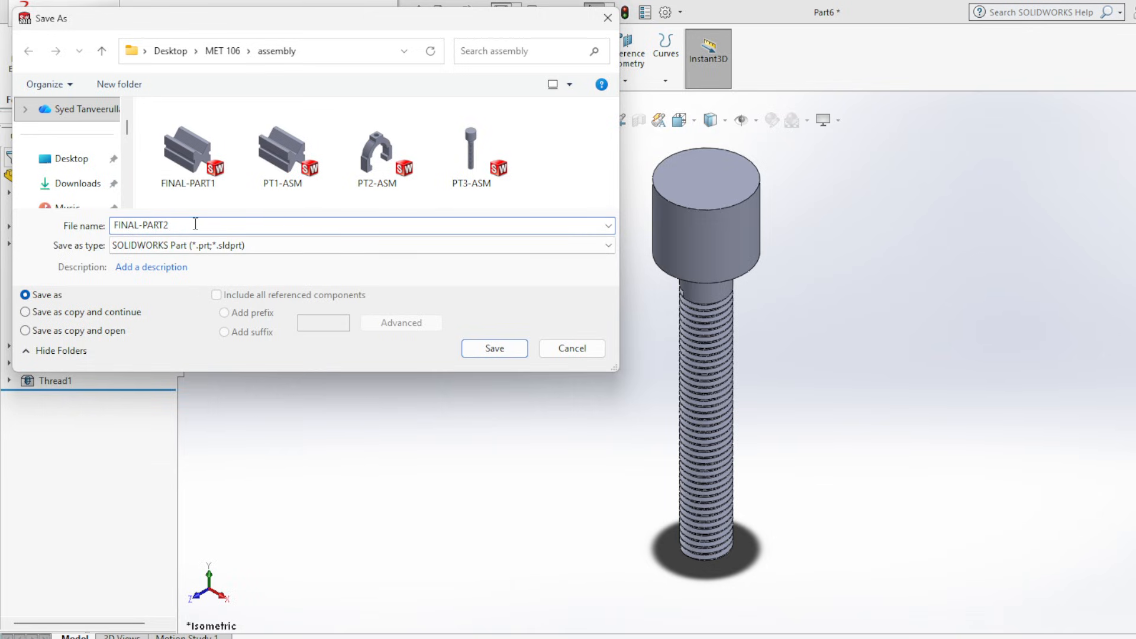
left_click(481, 349)
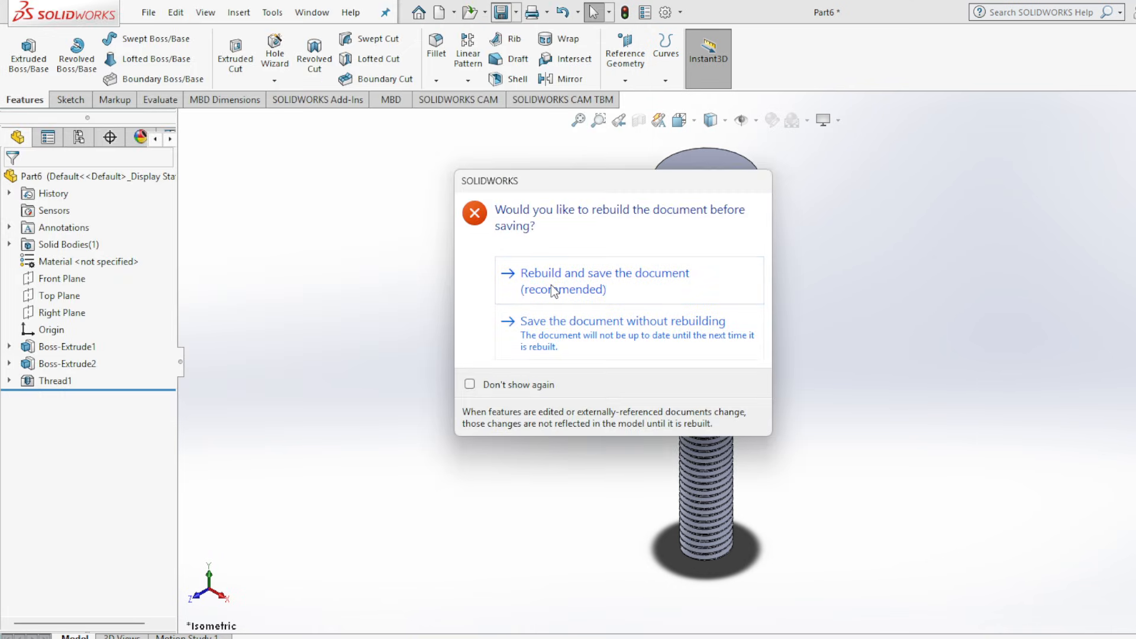
left_click(604, 282)
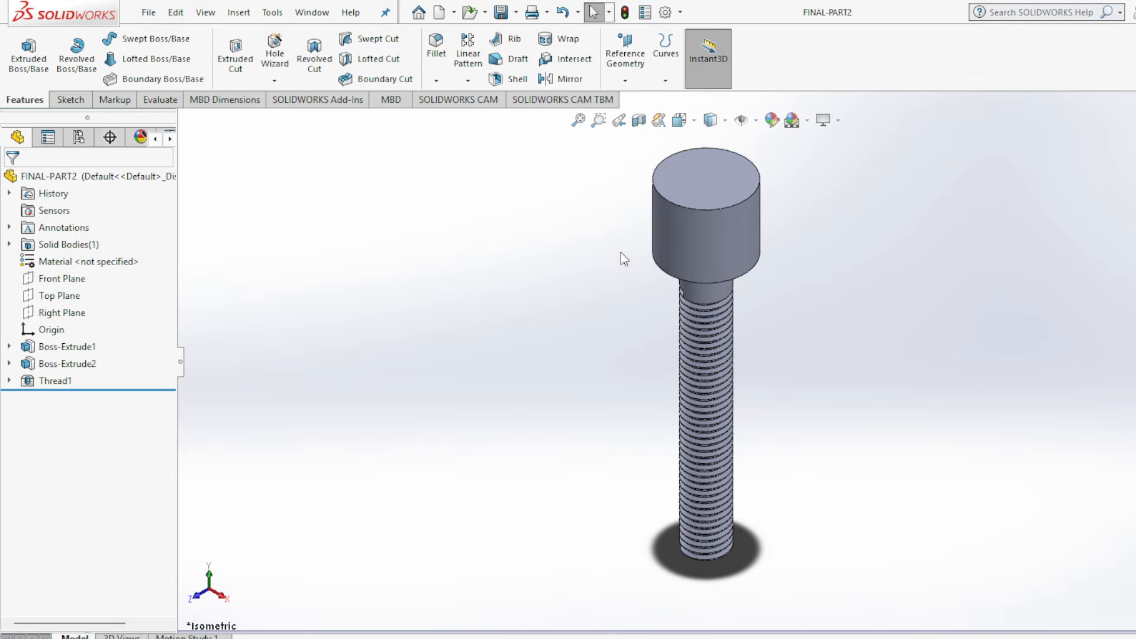
Examine the slider's views and dimensions in the Assembly 2.jpg drawing and return to the FINAL-PART2 window in SOLIDWORKS.
left_click(912, 638)
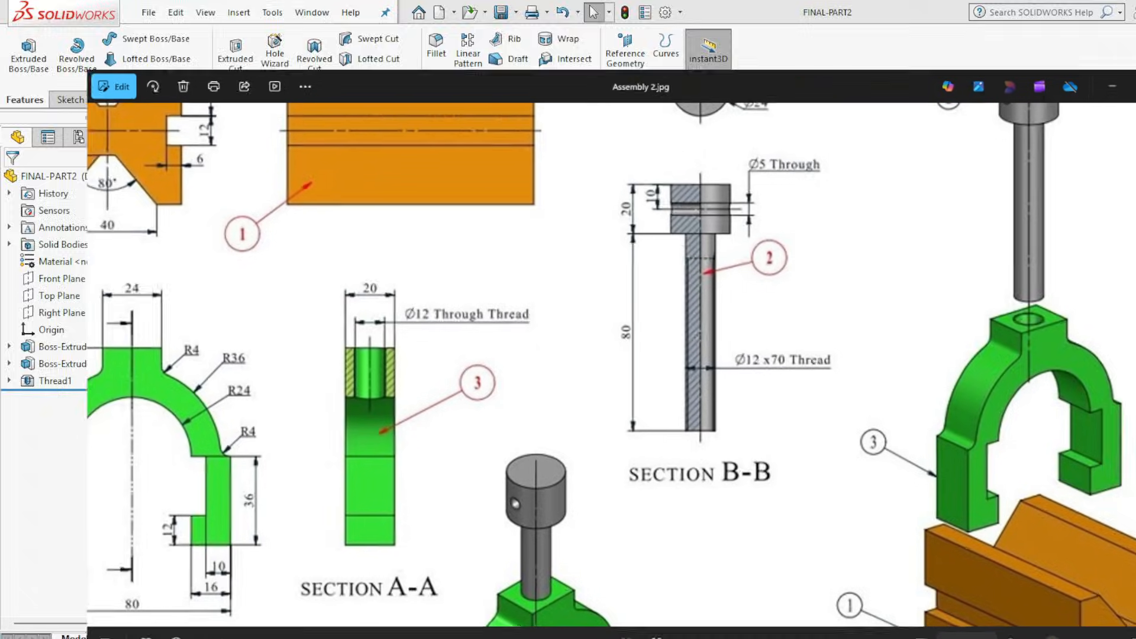
scroll(370, 514, "down", 5)
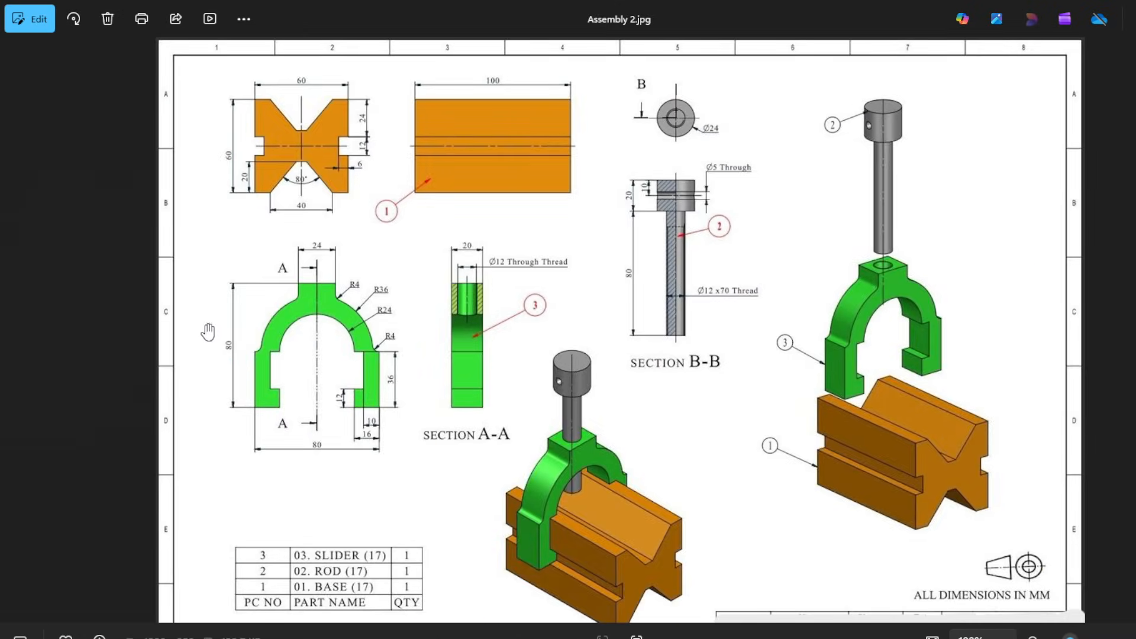
scroll(169, 331, "up", 2)
scroll(32, 363, "up", 2)
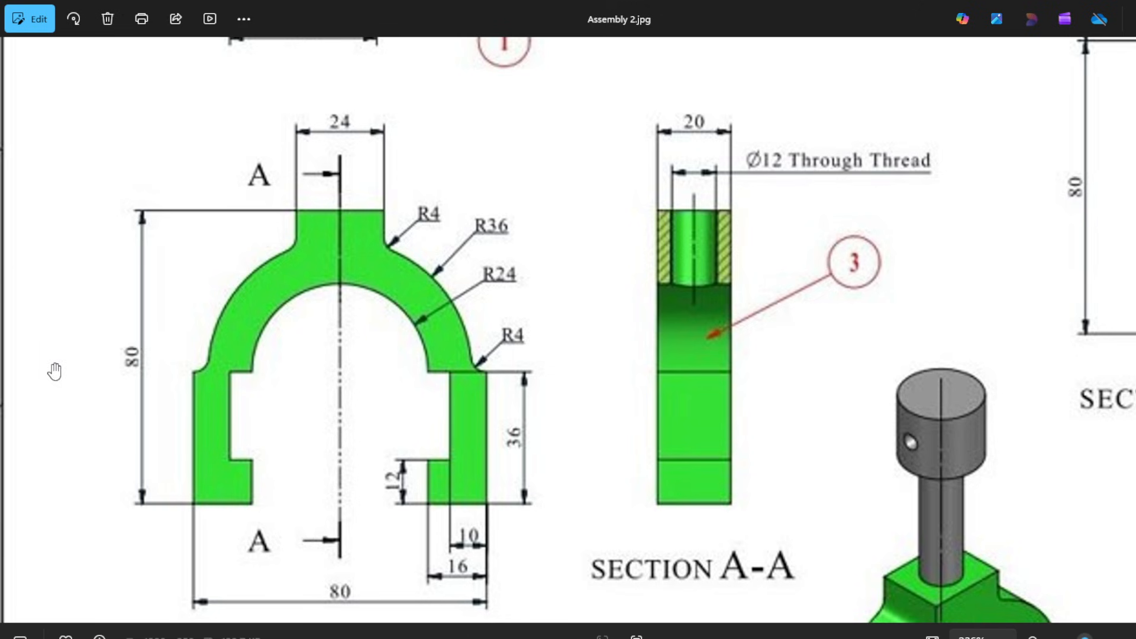
scroll(329, 391, "down", 4)
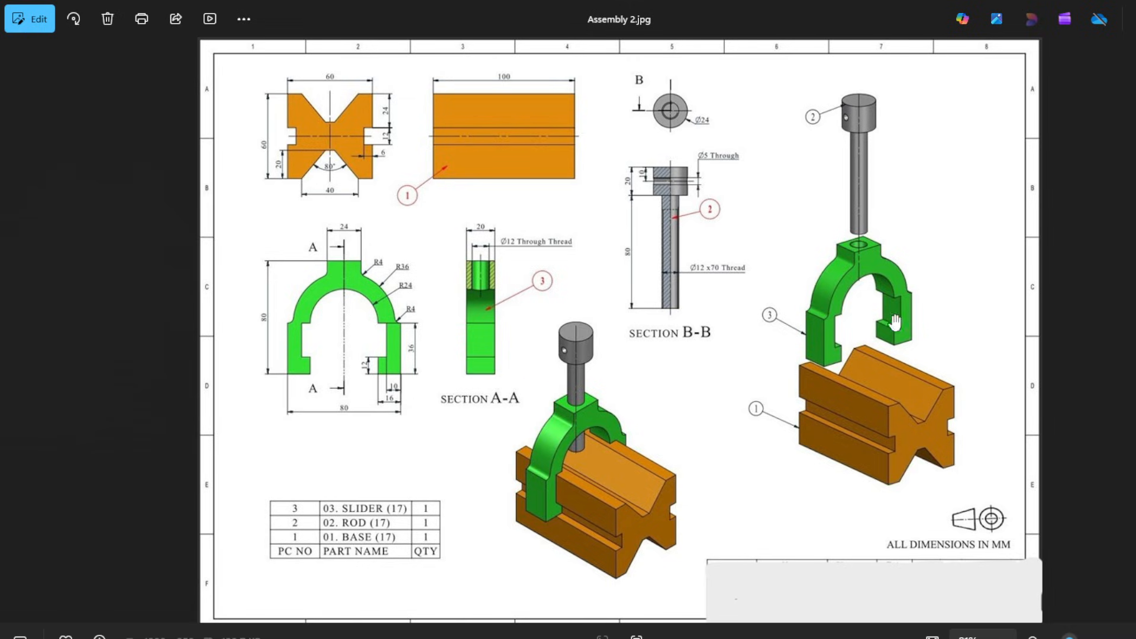
mouse_move(877, 638)
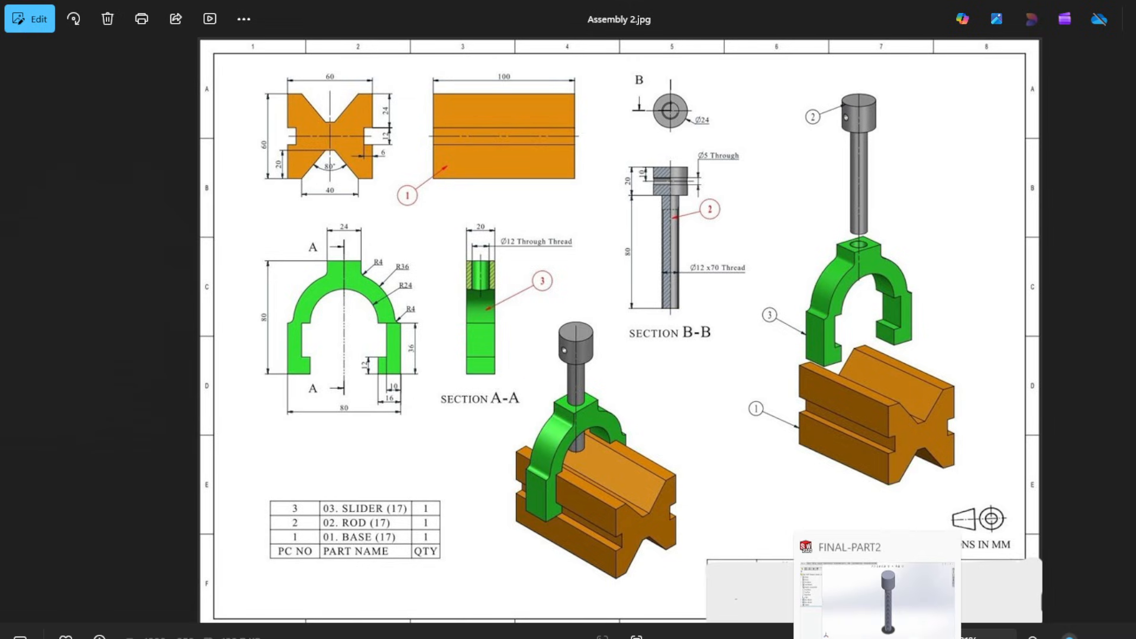
left_click(873, 600)
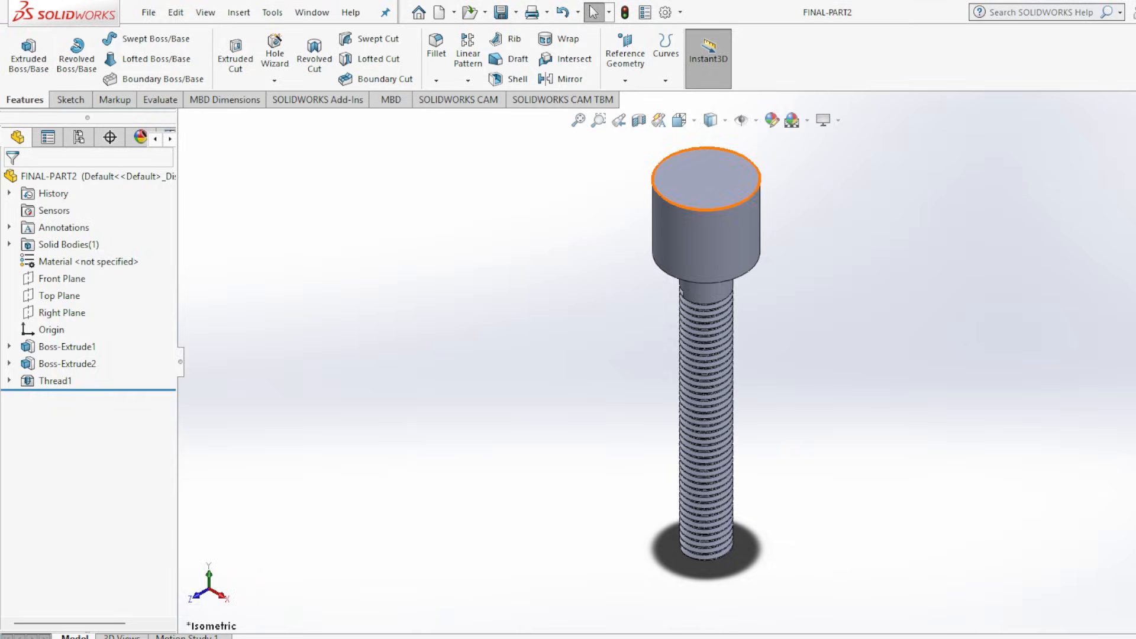
Close the FINAL-PART2 document and create a new part document for the slider.
key("ctrl+w")
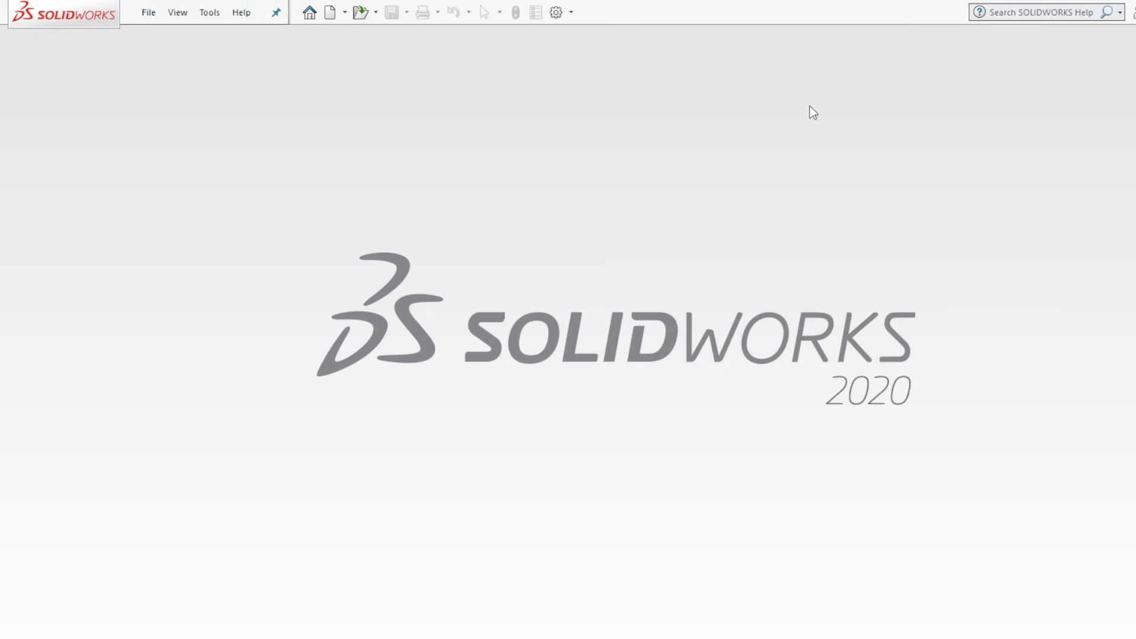
left_click(330, 12)
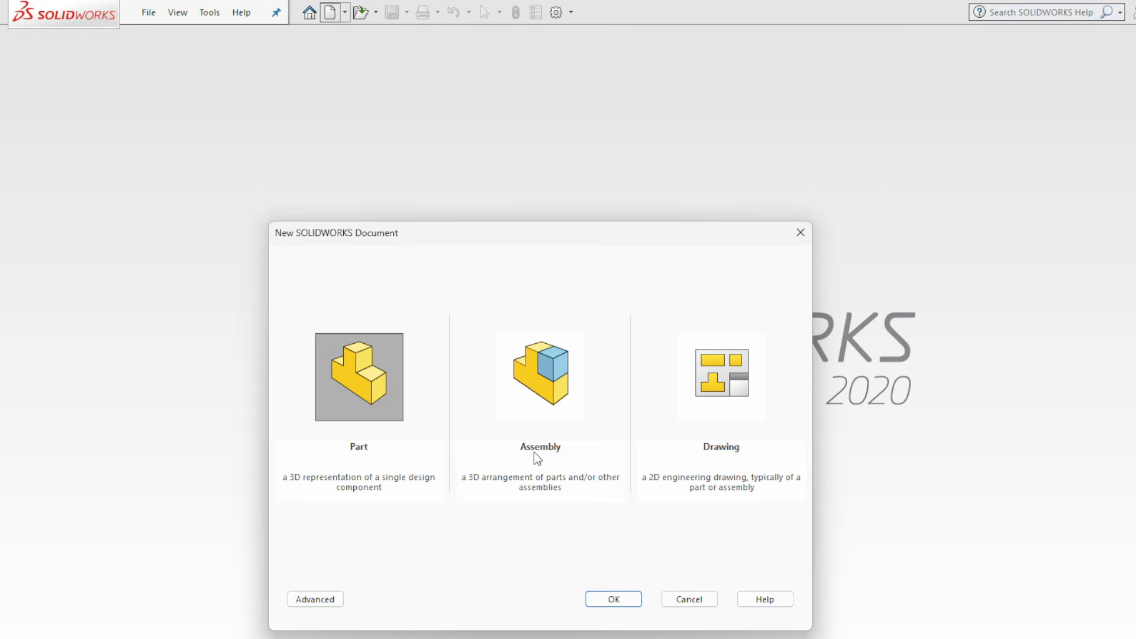
left_click(604, 599)
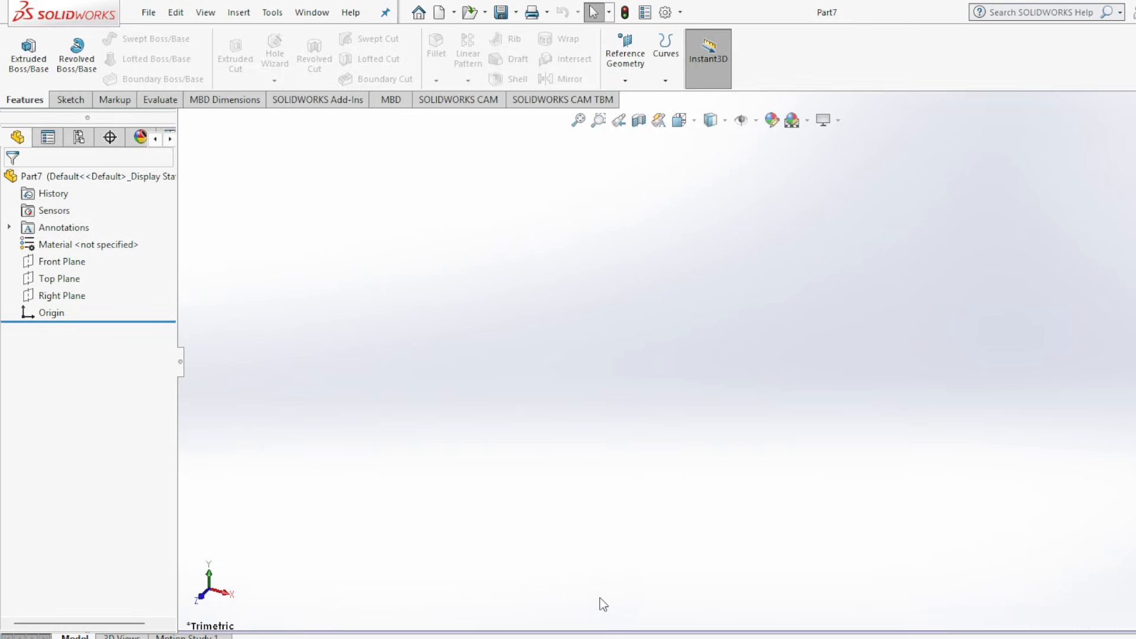
Choose the Right Plane for sketching, examine the slider's front-view dimensions in the Assembly 2.jpg drawing, and return to the new part in SOLIDWORKS.
left_click(75, 298)
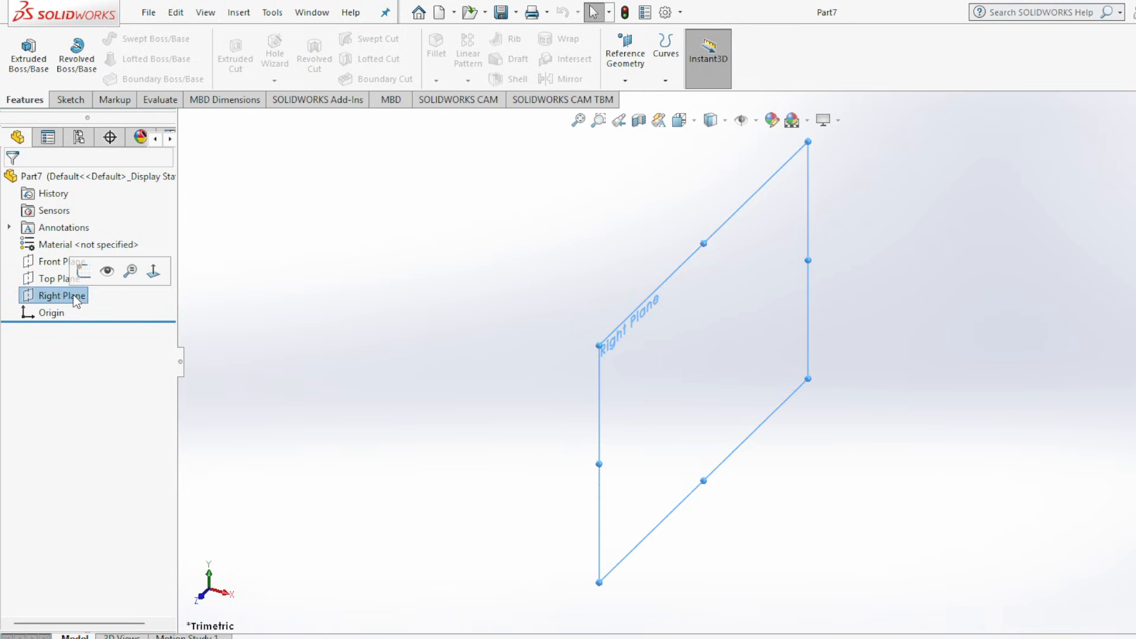
left_click(69, 102)
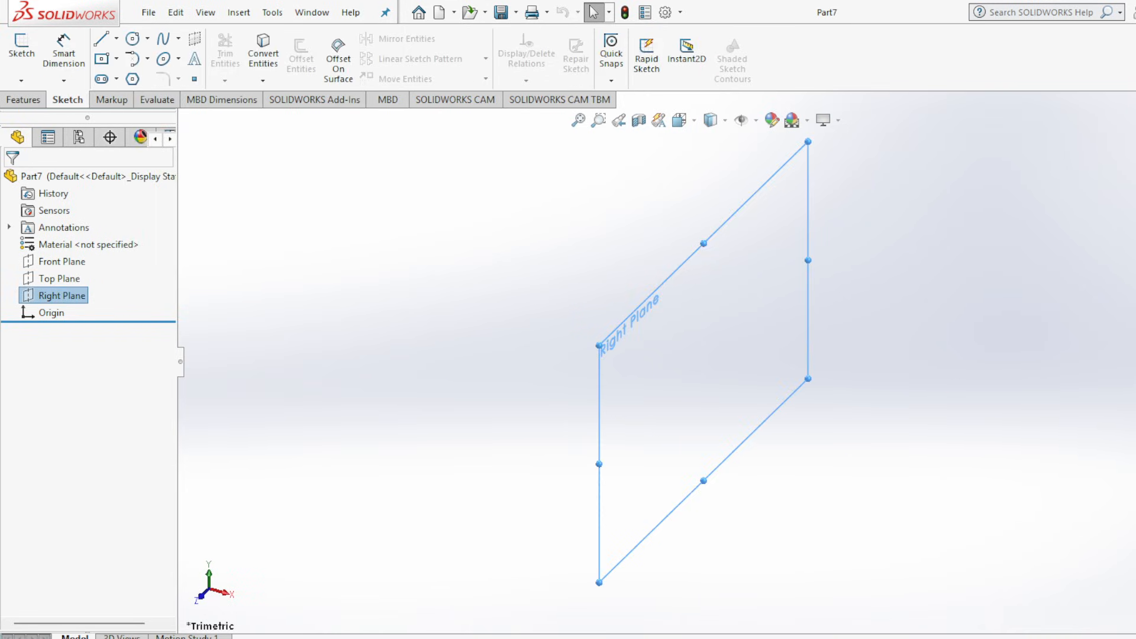
key("alt+Tab")
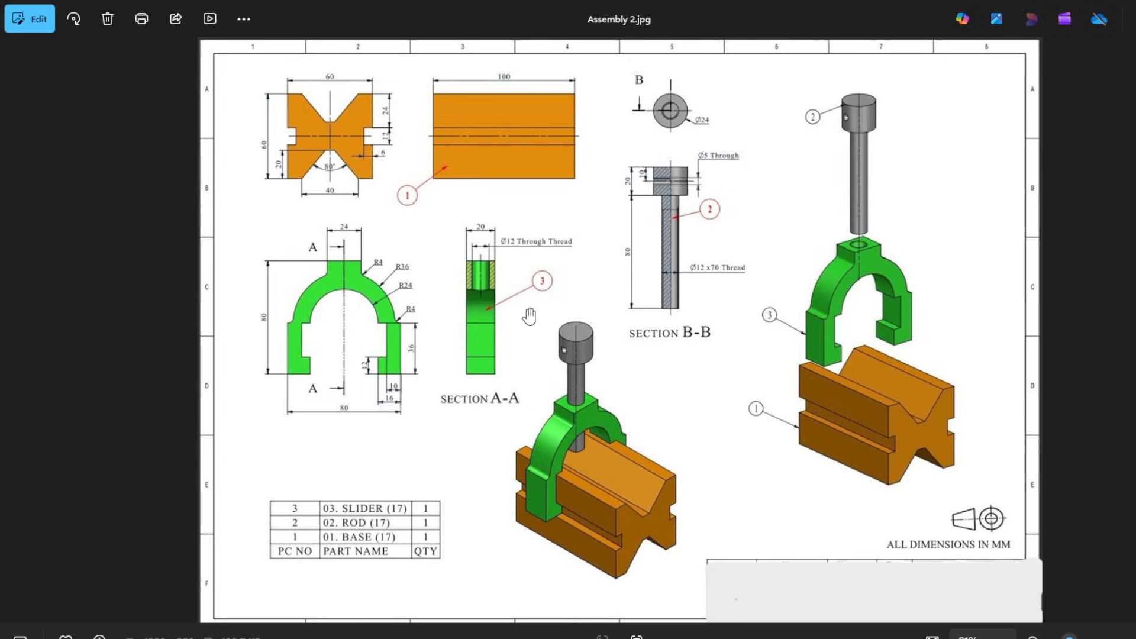
scroll(524, 358, "up", 5)
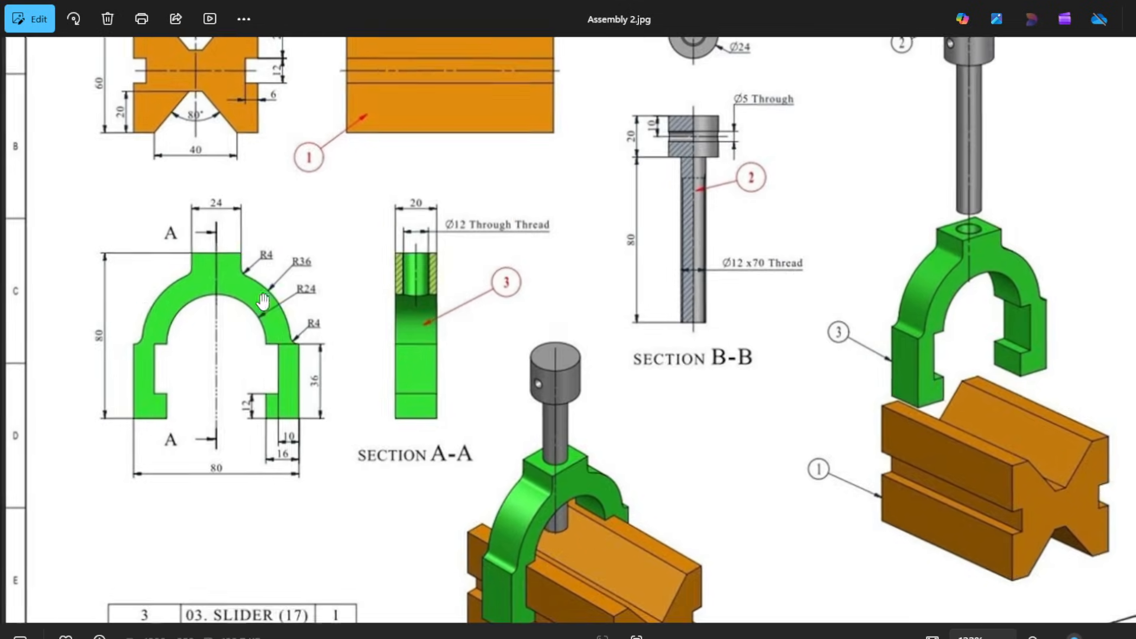
scroll(58, 327, "up", 3)
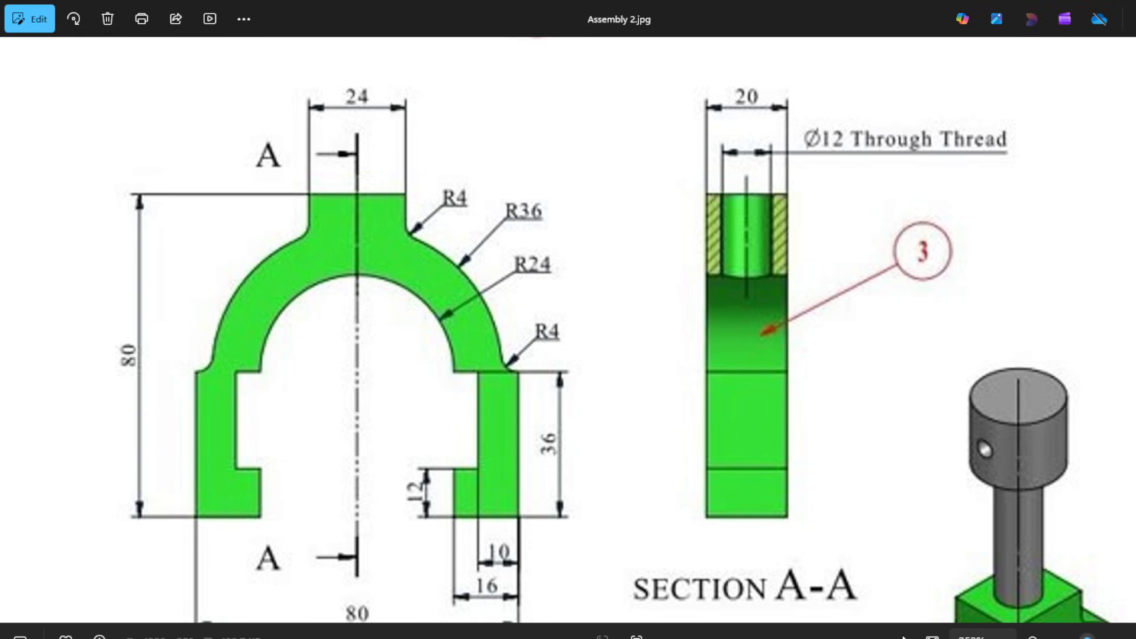
mouse_move(911, 638)
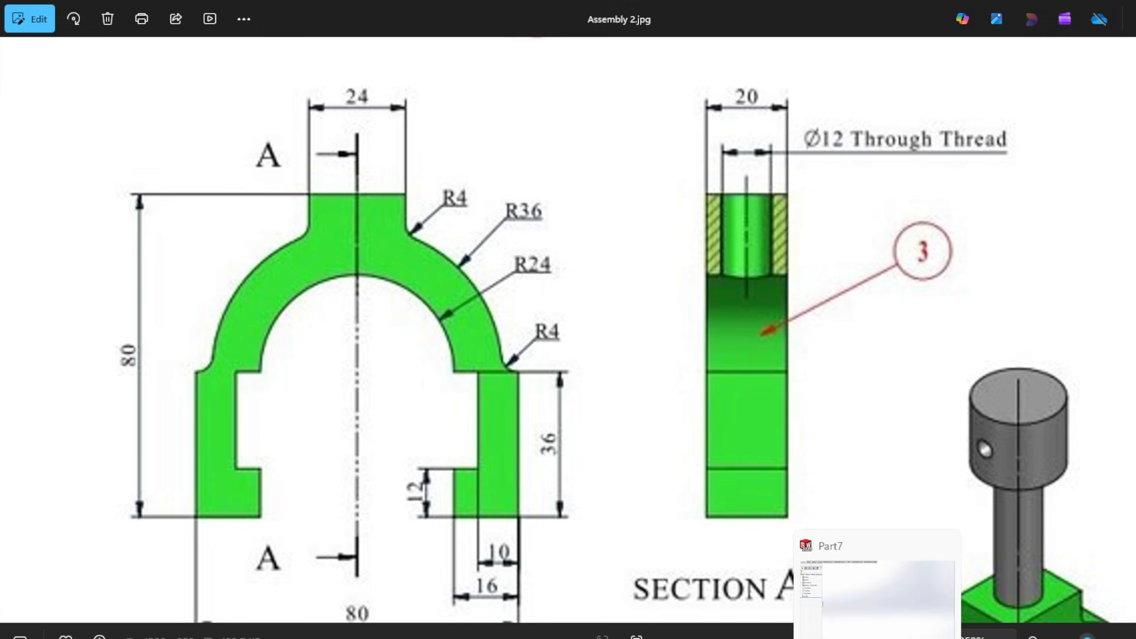
left_click(876, 638)
Sketch two concentric circles centred on the origin of the Right Plane, with radii of about 38 mm and 73 mm.
left_click(133, 39)
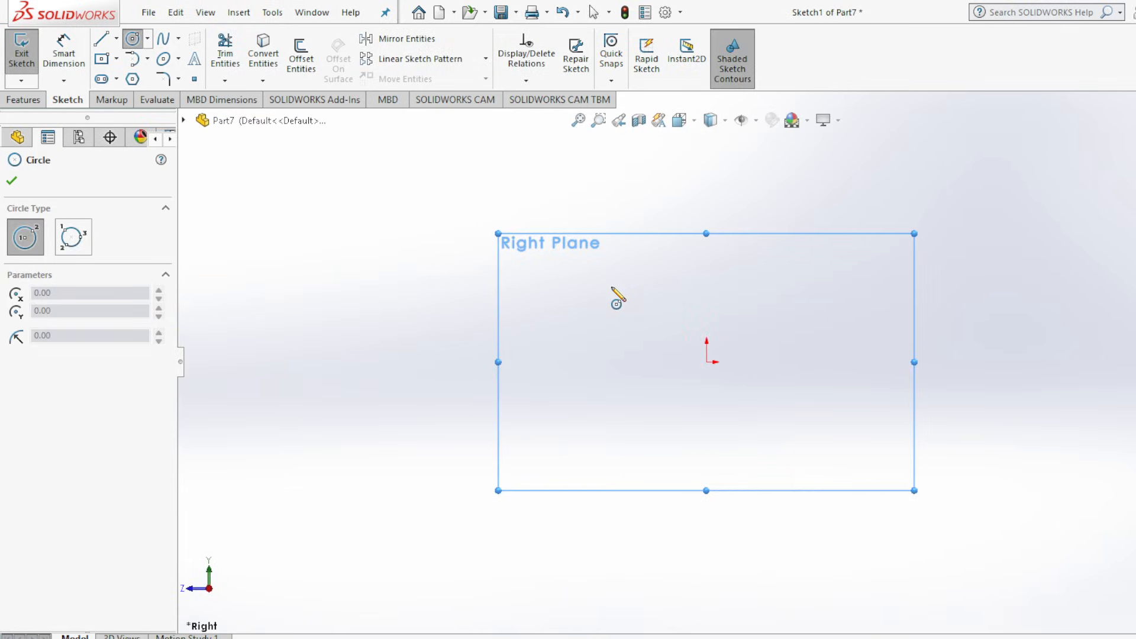
left_click(707, 362)
left_click(797, 351)
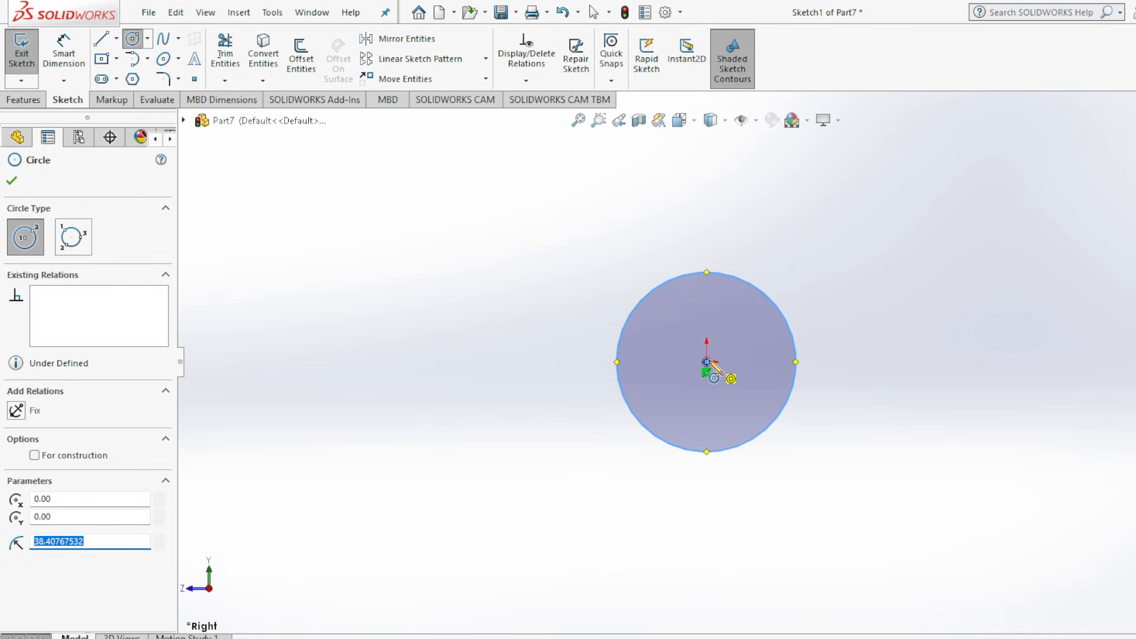
left_click(706, 363)
left_click(867, 296)
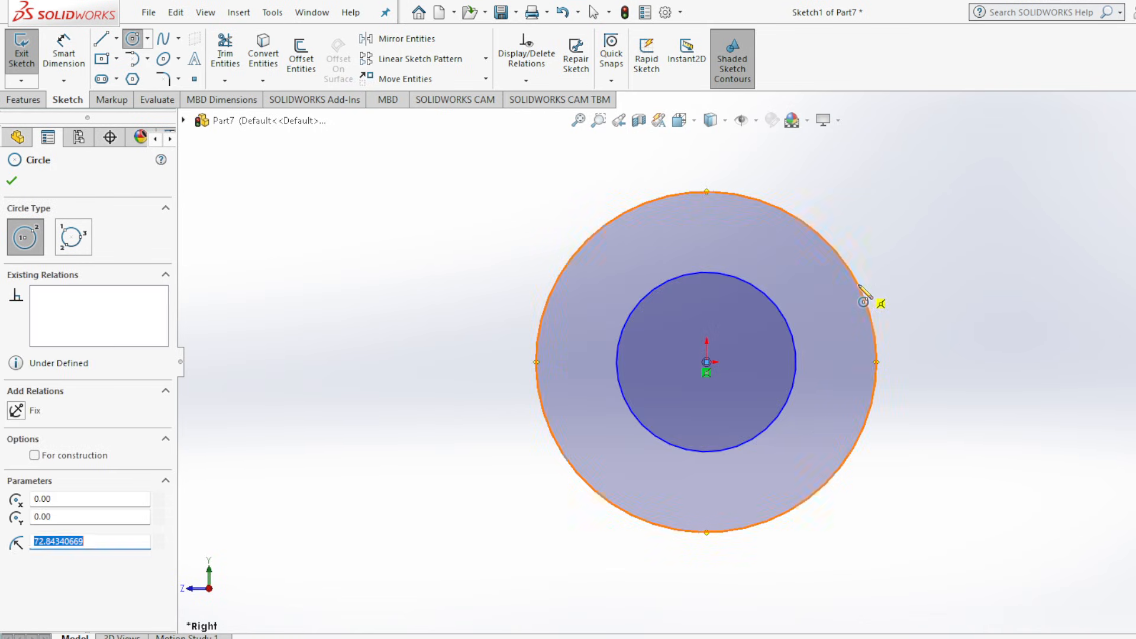
left_click(11, 182)
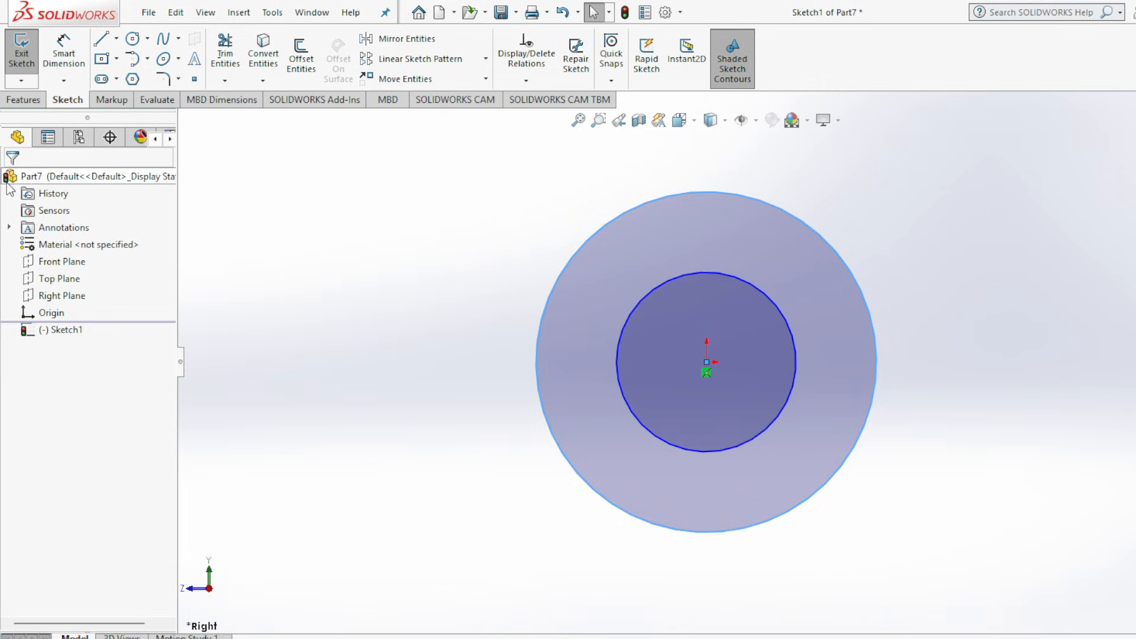
Dimension the outer circle's diameter as 72 mm.
left_click(62, 58)
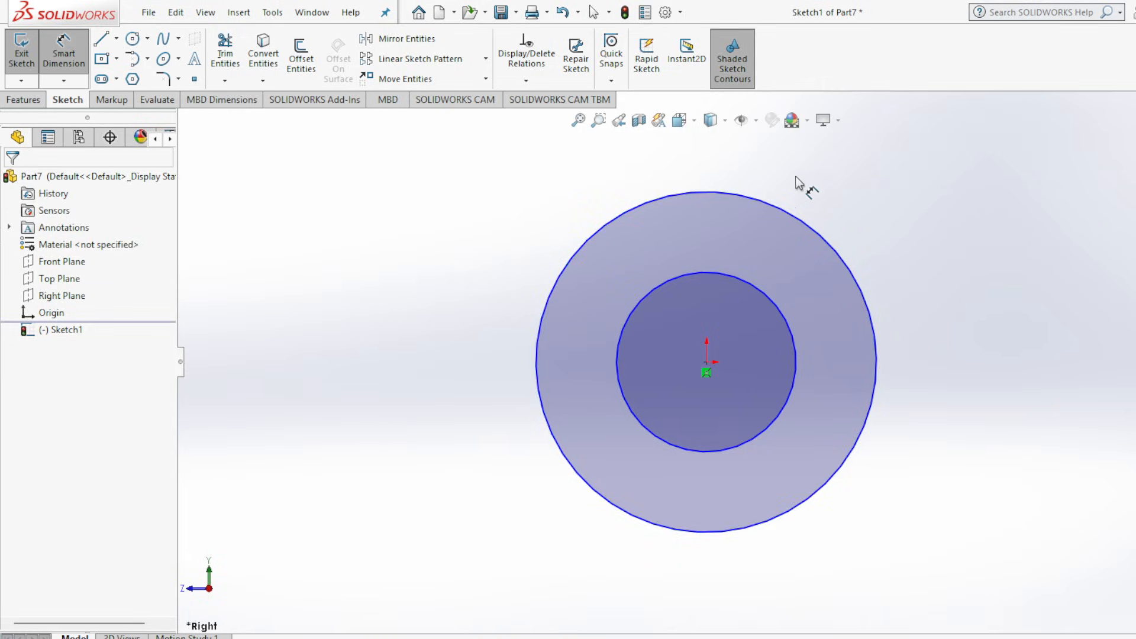
left_click(846, 267)
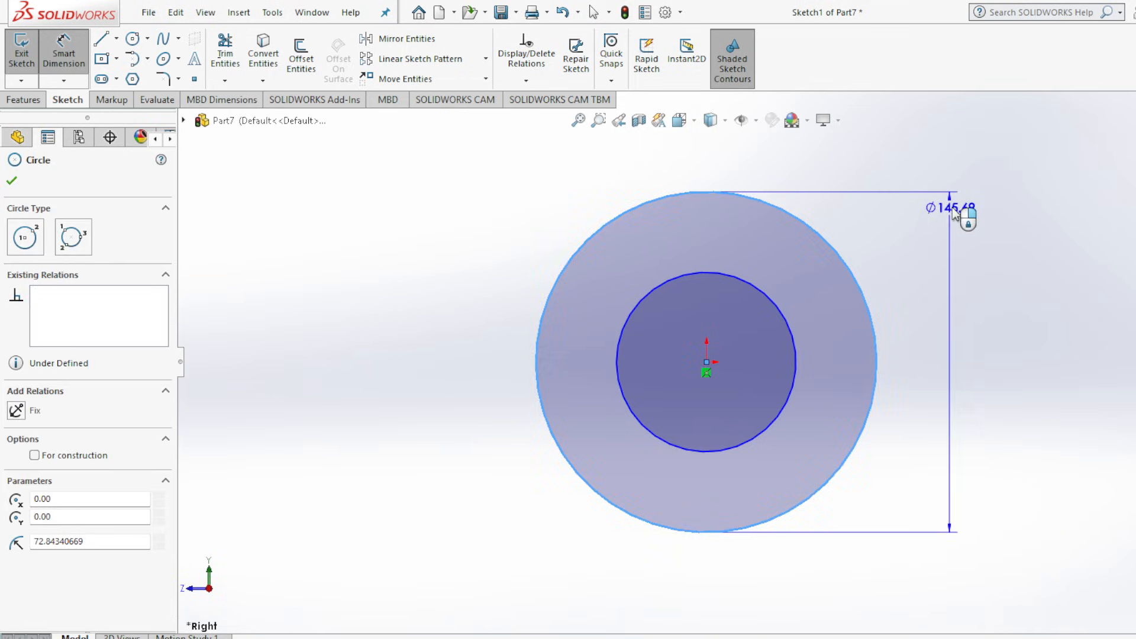
left_click(944, 178)
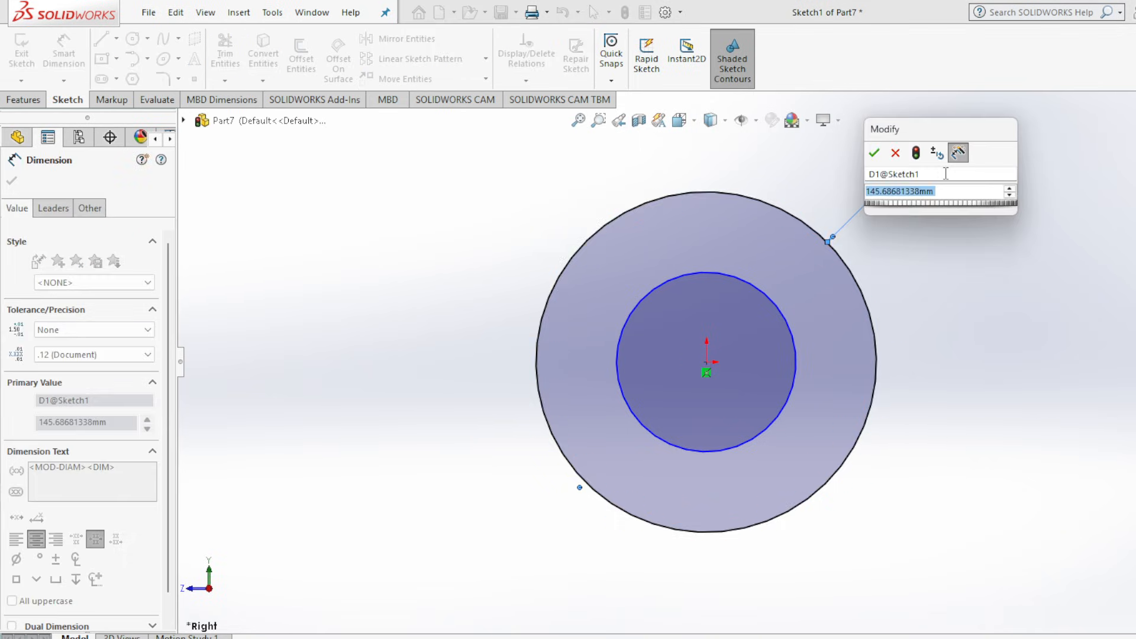
type("72")
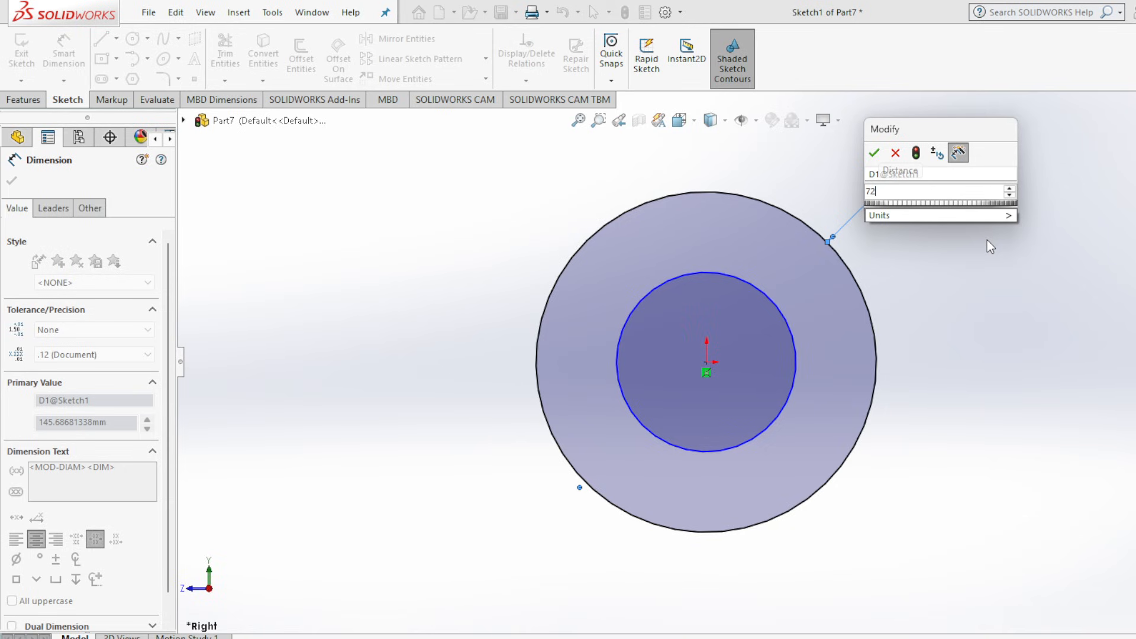
key("Return")
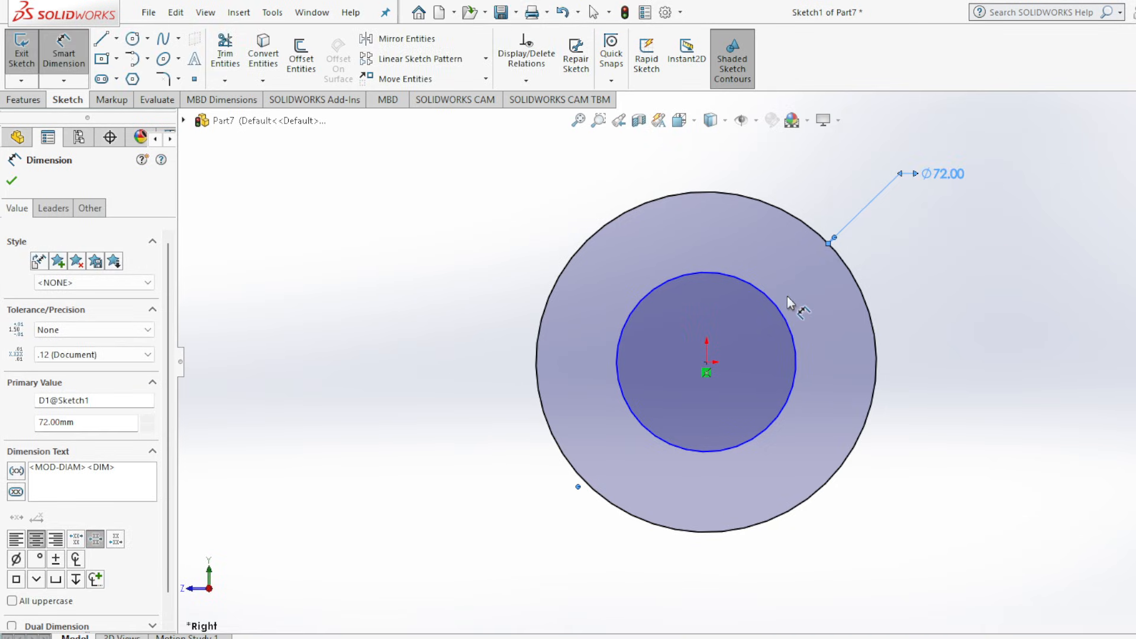
Dimension the inner circle's diameter as 48 mm.
left_click(790, 320)
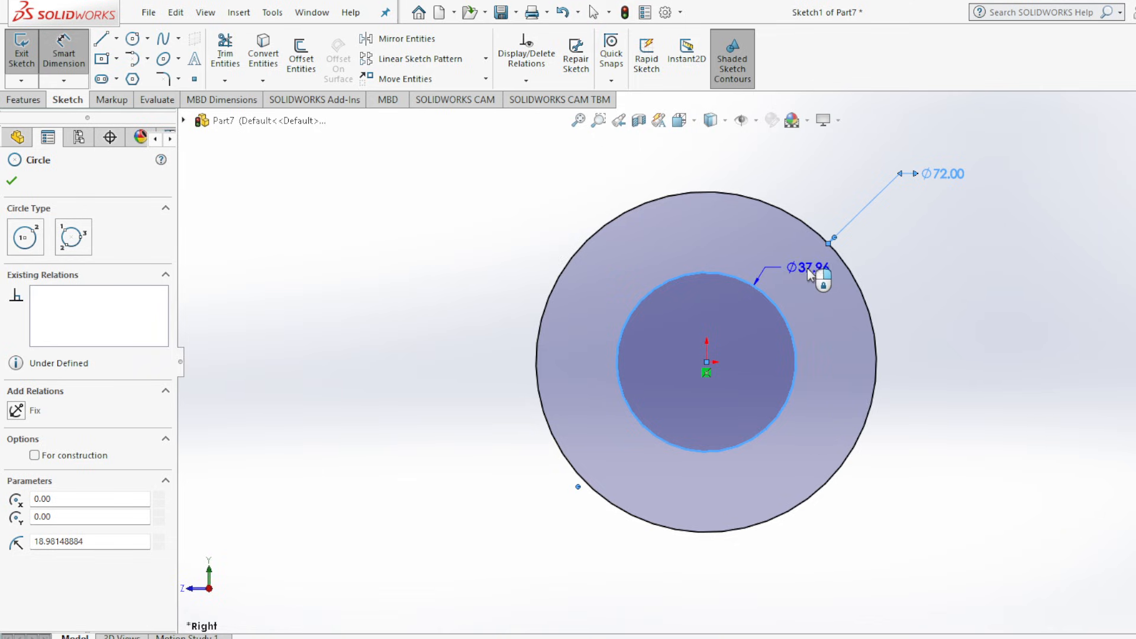
left_click(807, 268)
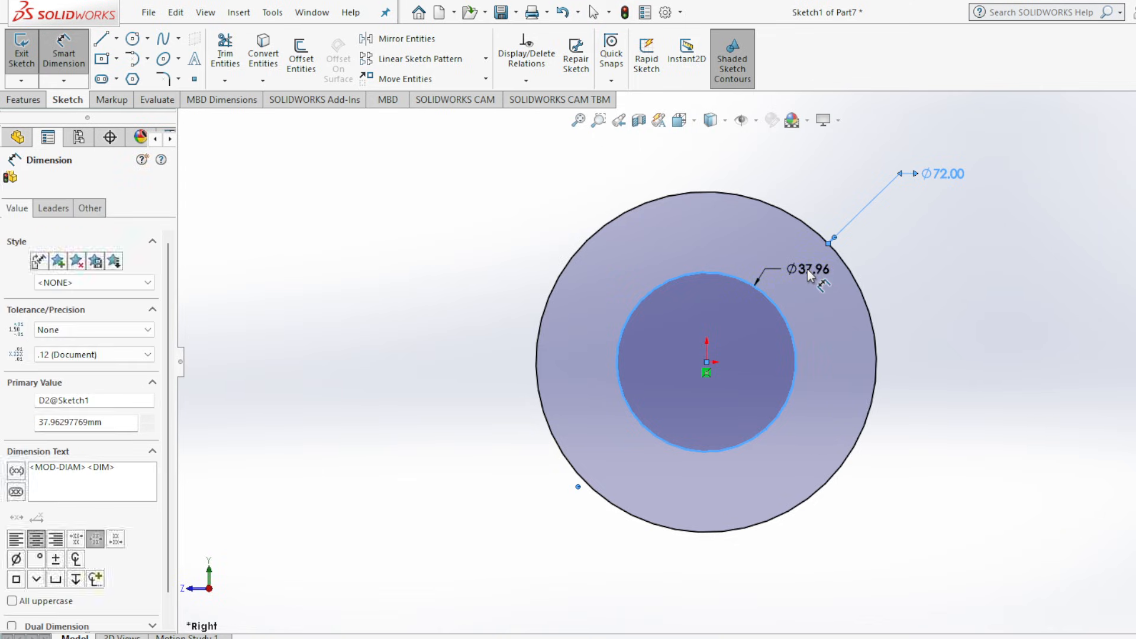
type("48")
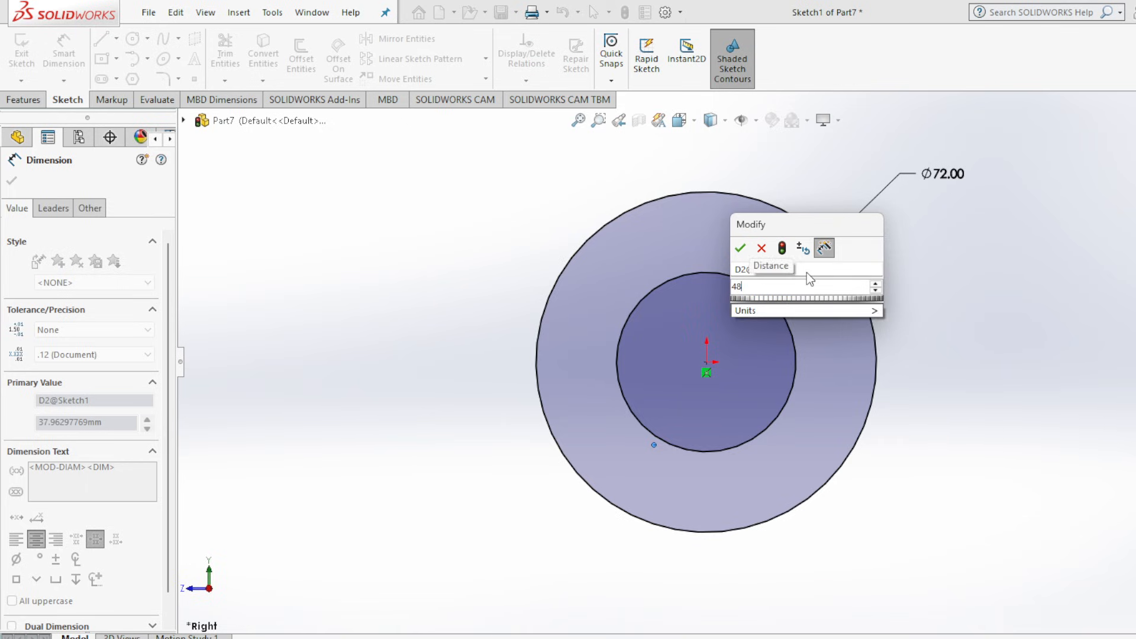
key("Return")
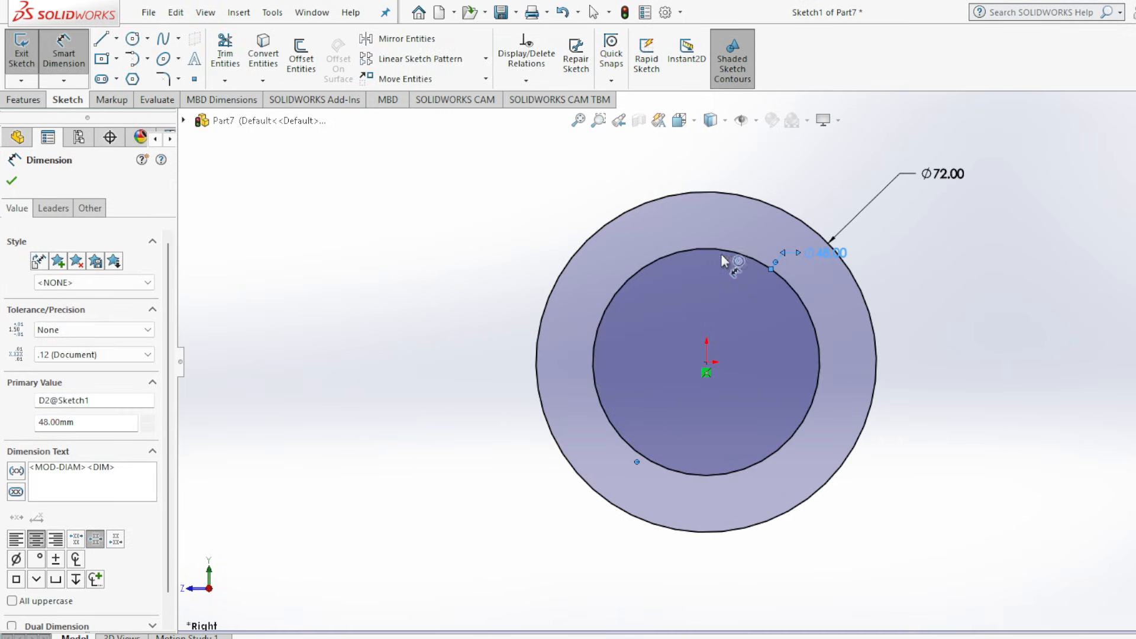
left_click(12, 181)
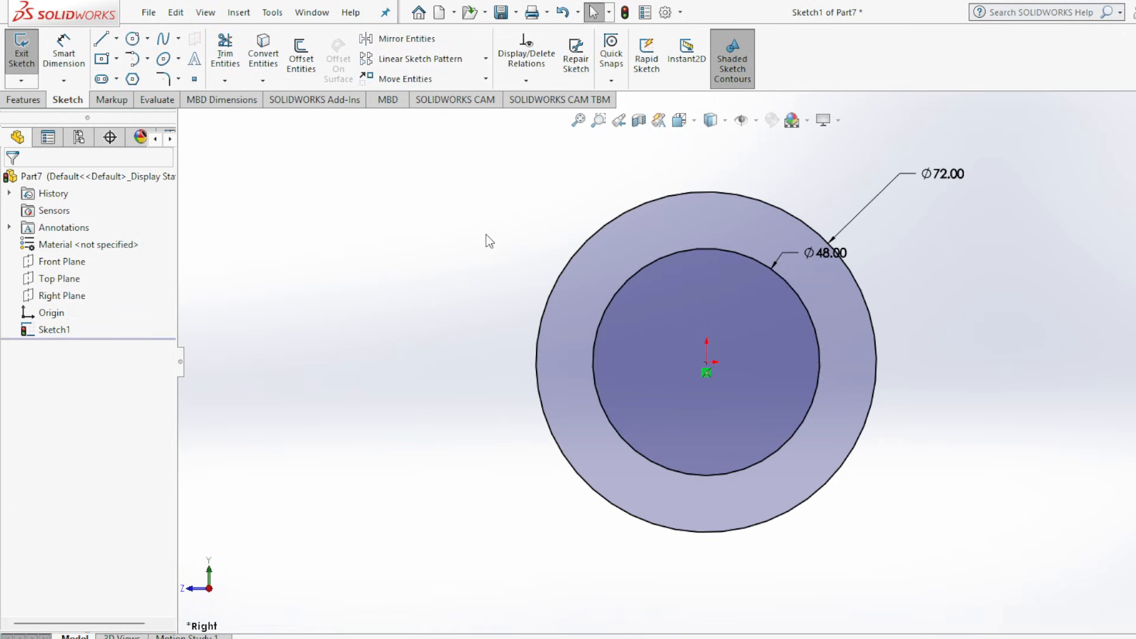
Check the slider's front view in the Assembly 2.jpg drawing and sketch a vertical centerline about 167 mm long through the circles' centre.
left_click(906, 638)
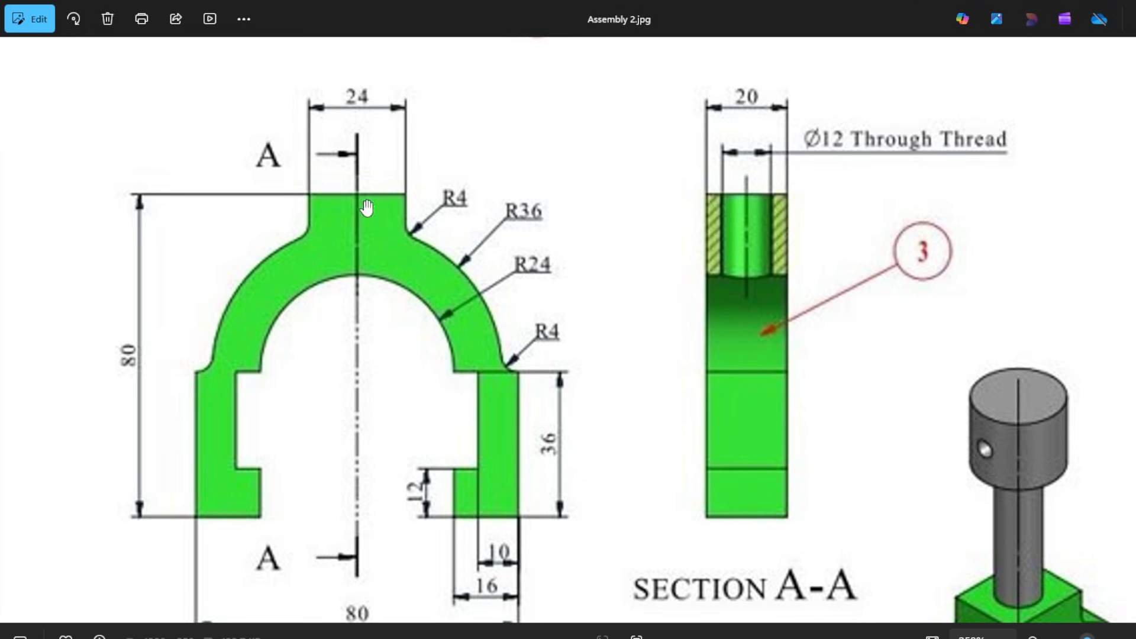
left_click(912, 638)
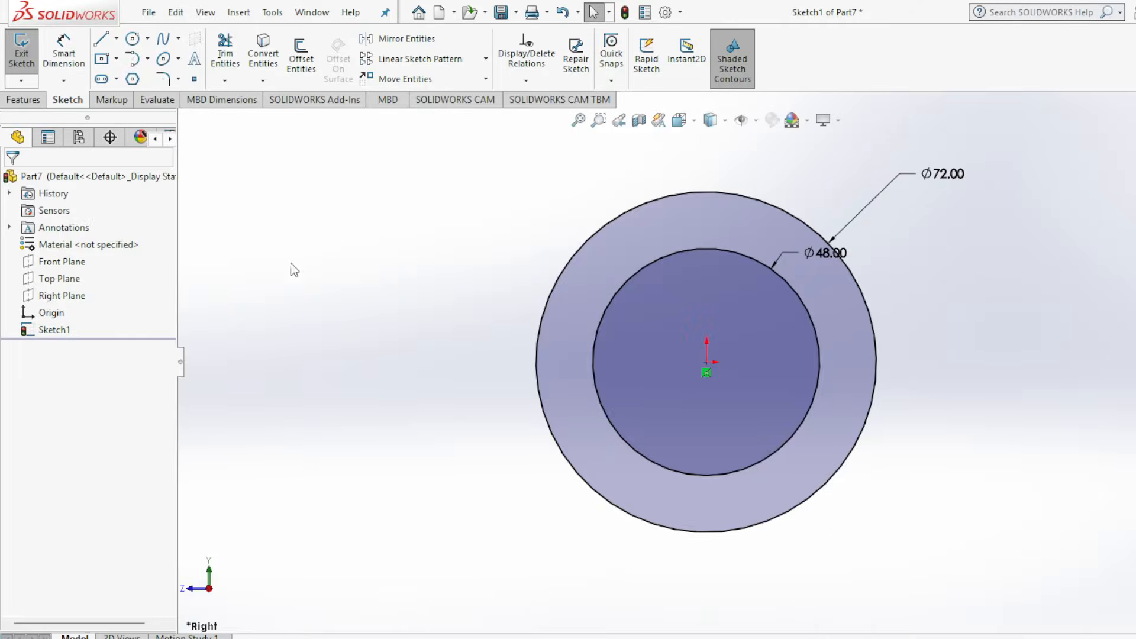
scroll(558, 357, "up", 2)
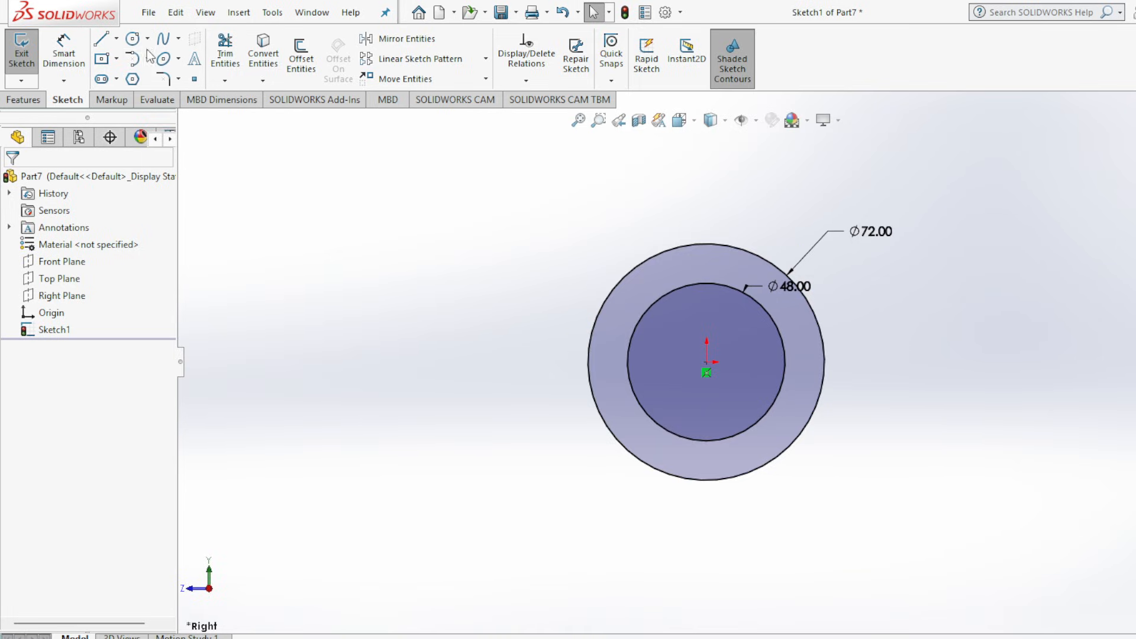
left_click(117, 39)
left_click(130, 78)
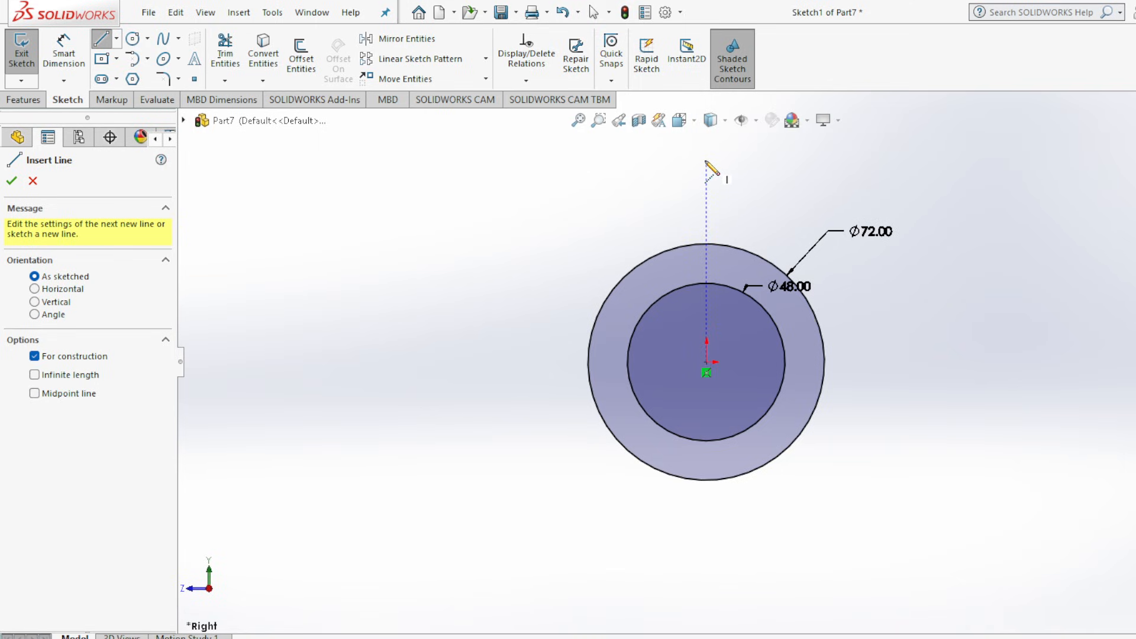
left_click(706, 161)
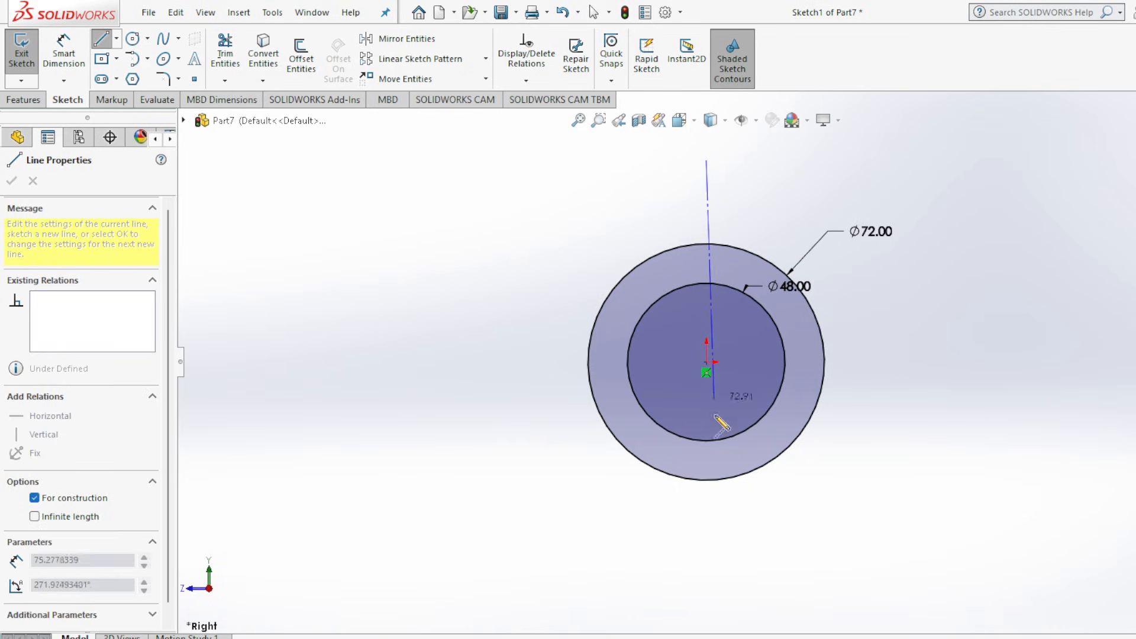
scroll(708, 598, "up", 2)
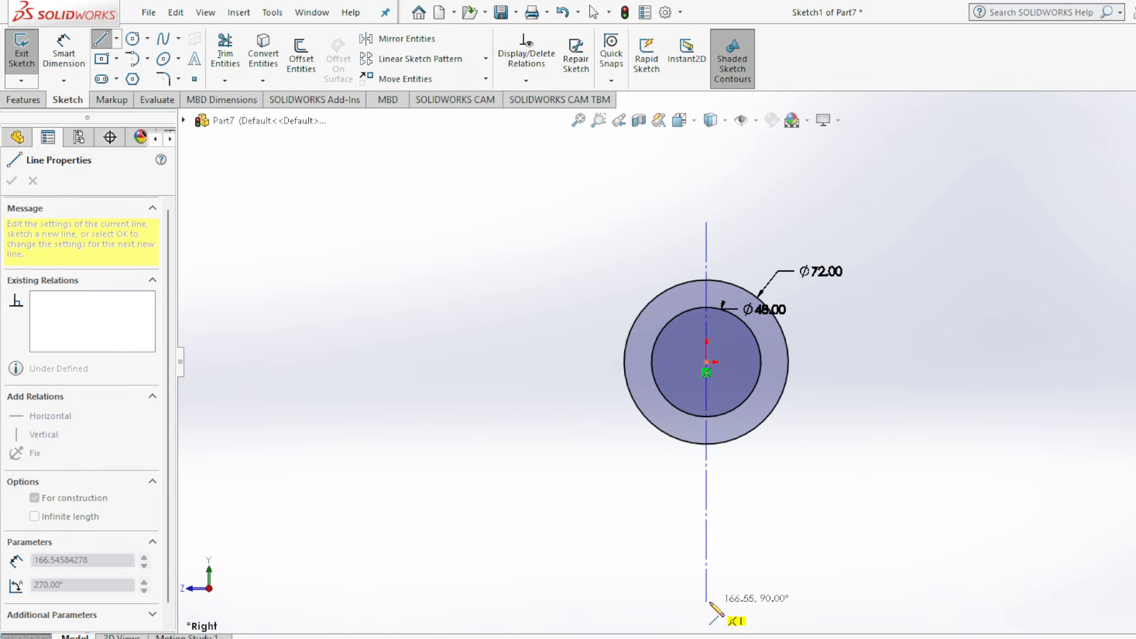
left_click(706, 601)
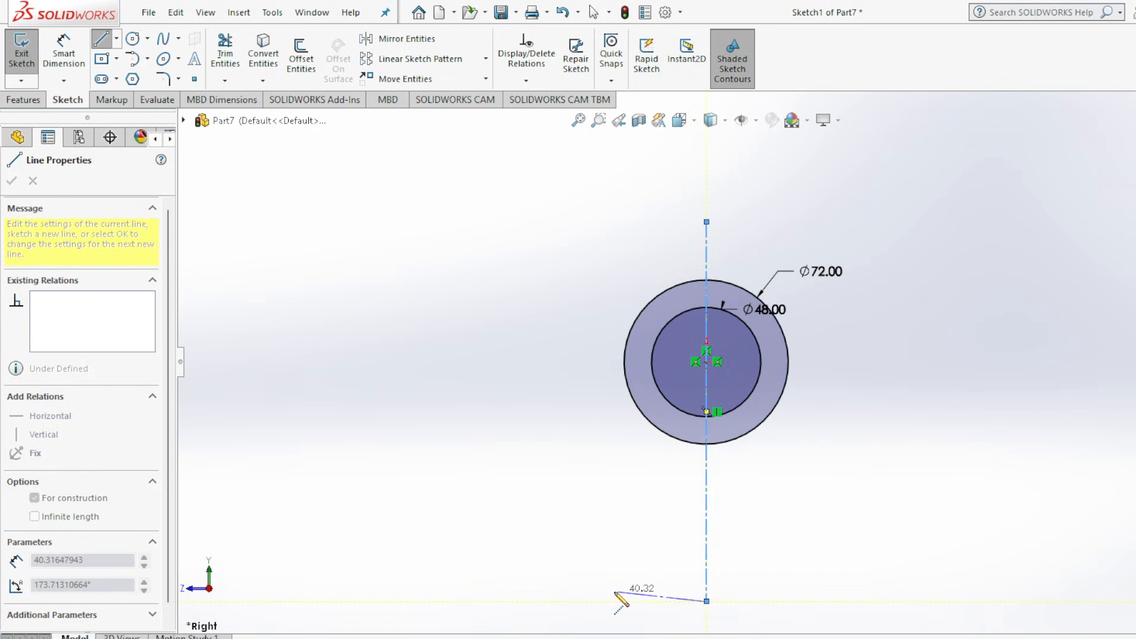
key("Escape")
key("Escape")
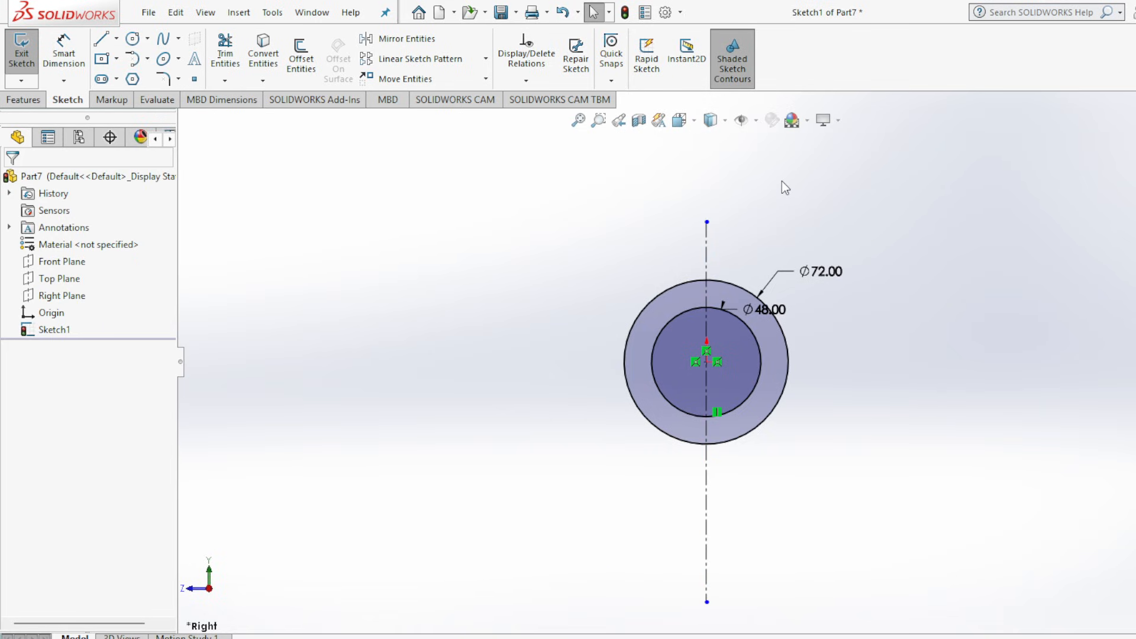
Sketch a horizontal centerline about 168 mm long through the circles' centre, extending beyond the outer circle on both sides.
scroll(783, 181, "down", 2)
scroll(802, 598, "up", 2)
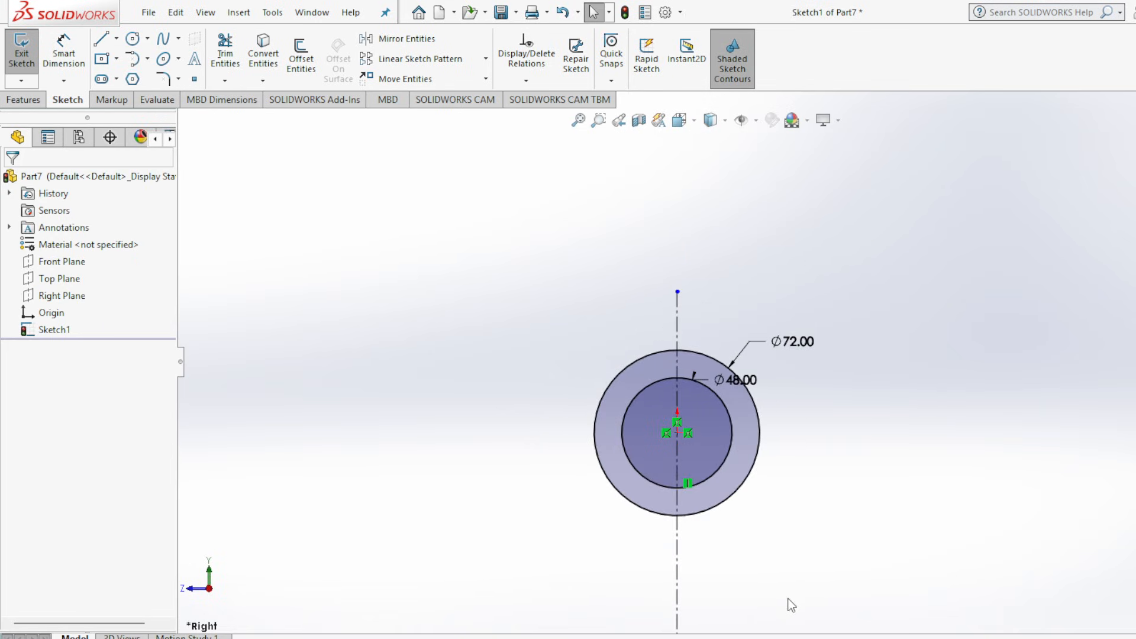
scroll(759, 577, "down", 2)
scroll(742, 446, "down", 1)
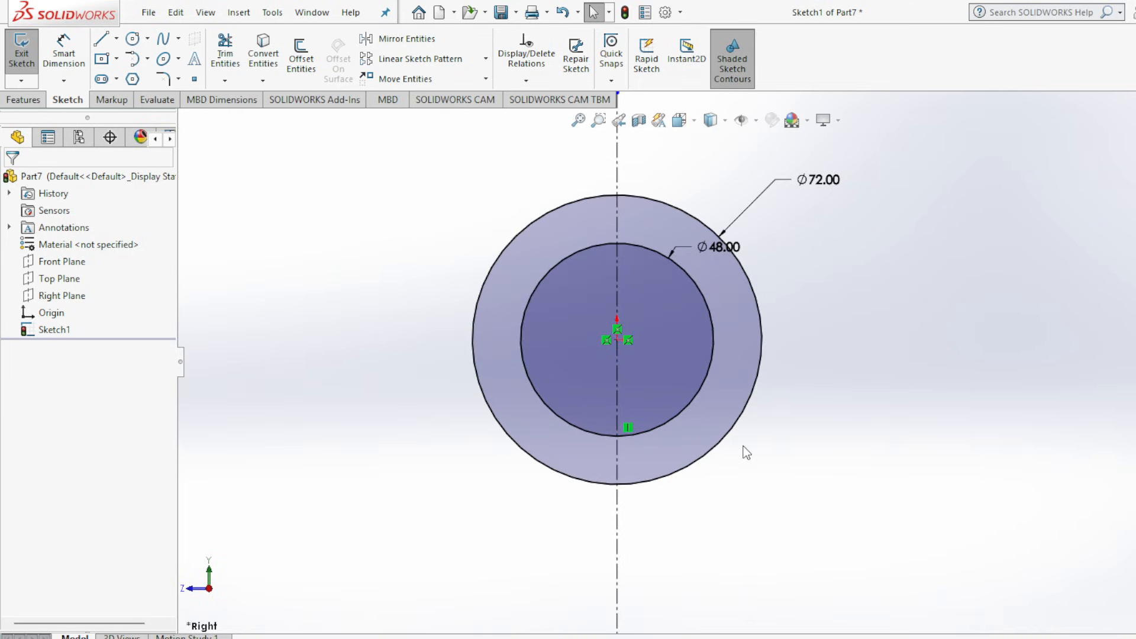
scroll(743, 446, "up", 1)
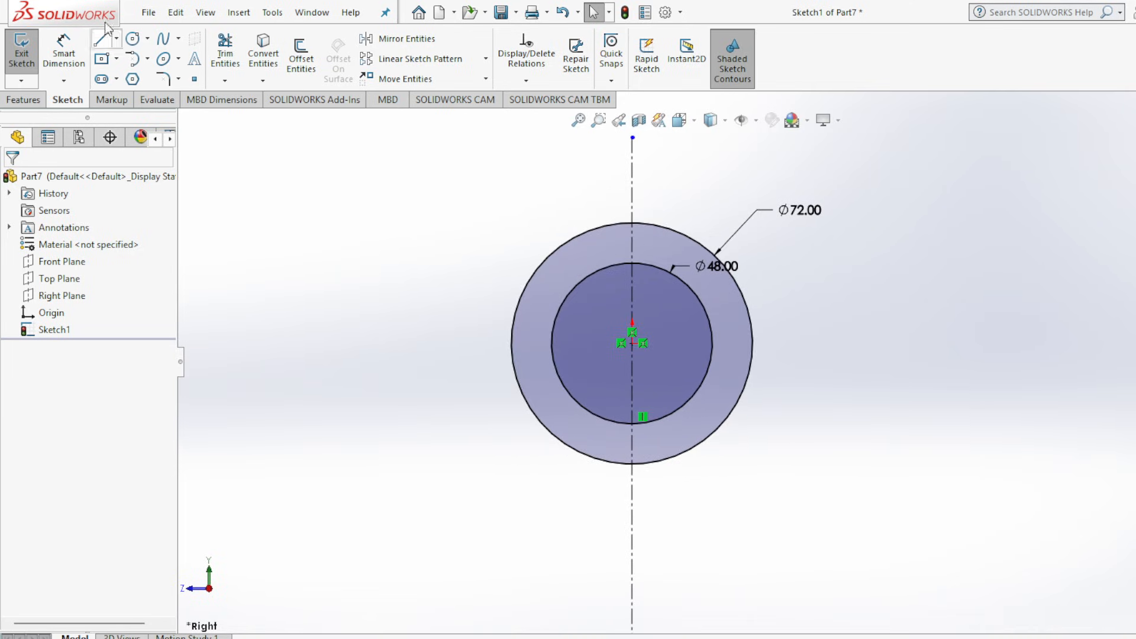
left_click(117, 39)
left_click(133, 77)
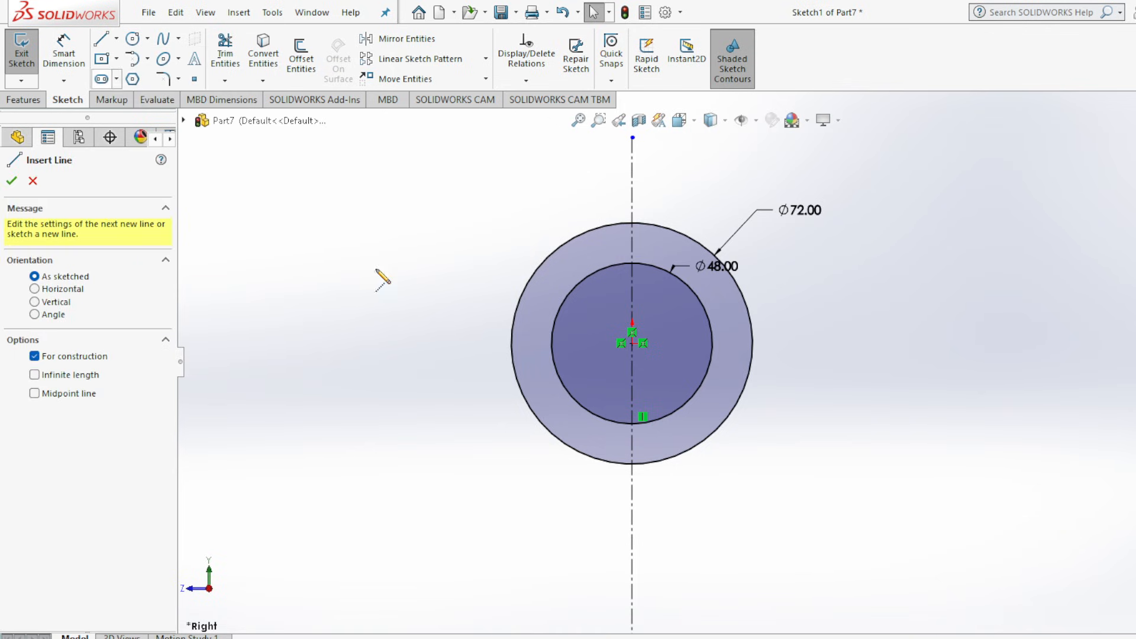
left_click(632, 343)
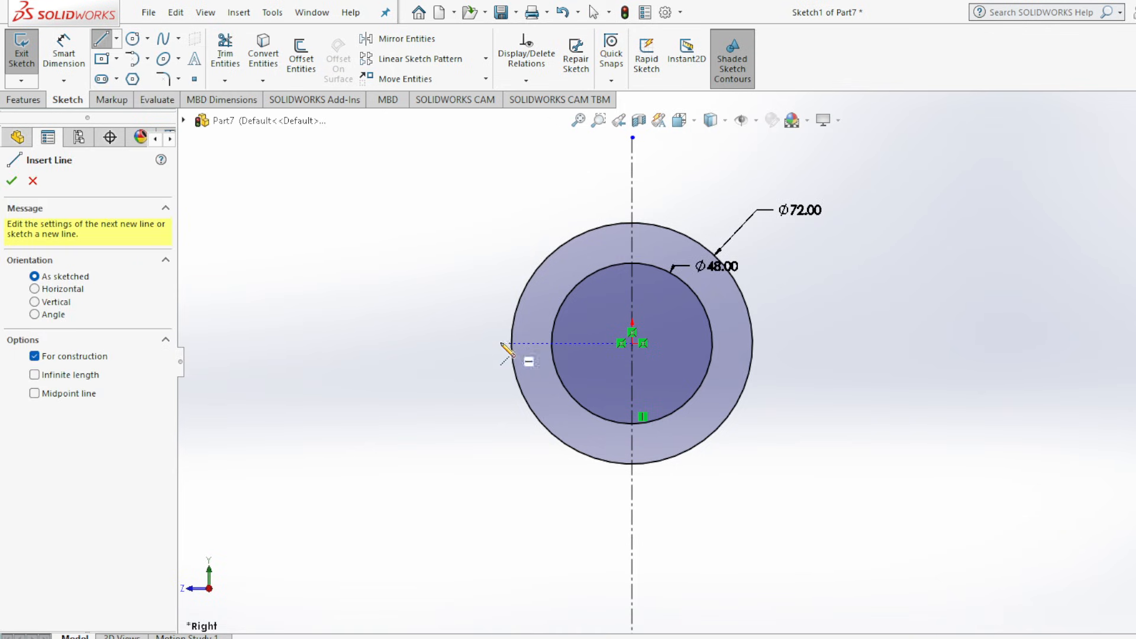
left_click(365, 344)
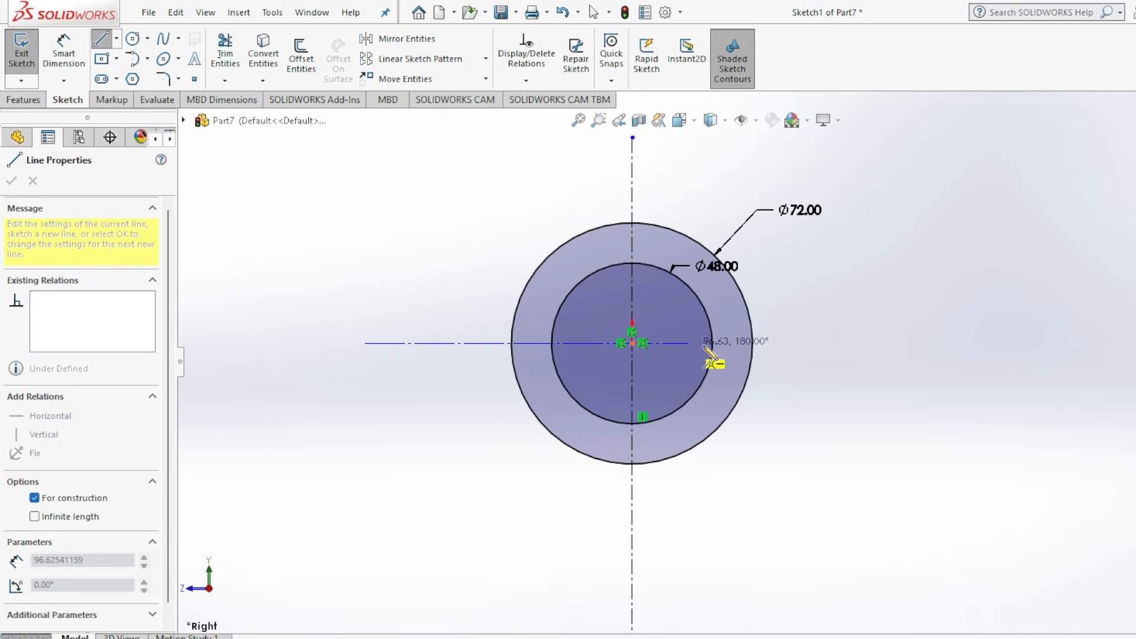
left_click(931, 344)
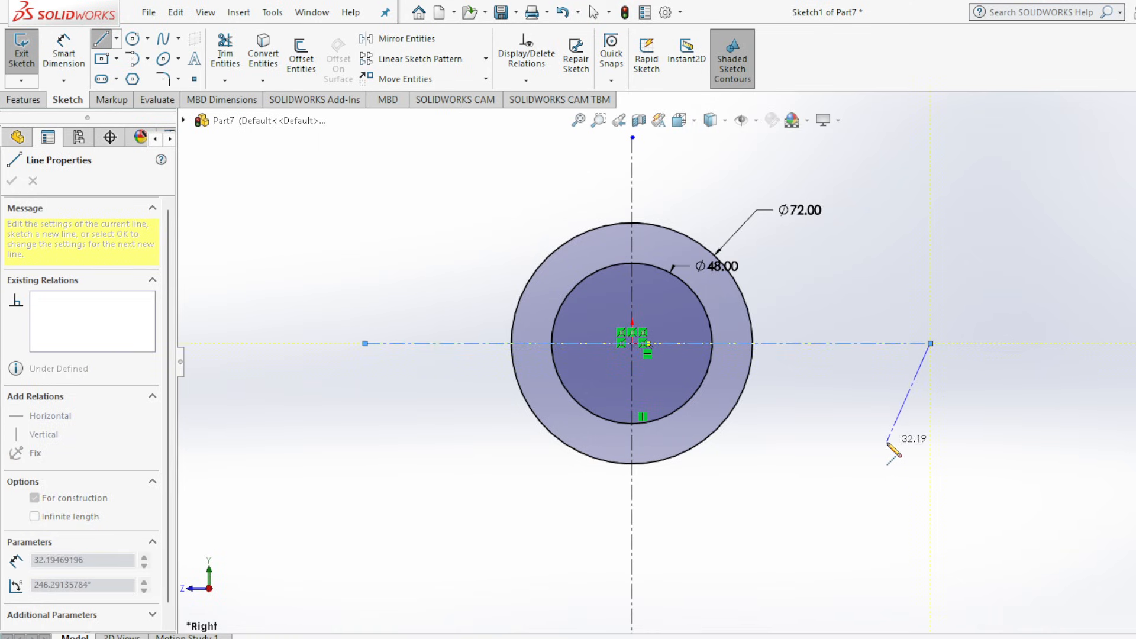
key("Escape")
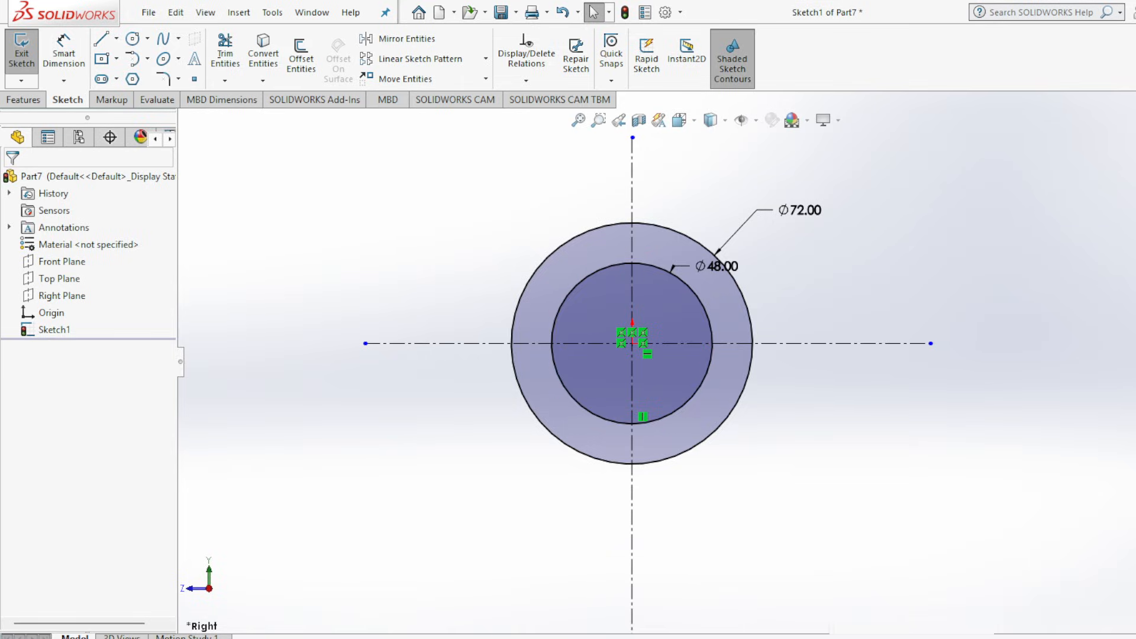
Switch to the Assembly 2.jpg drawing to examine the dimensions of the slider's upper neck.
left_click(931, 638)
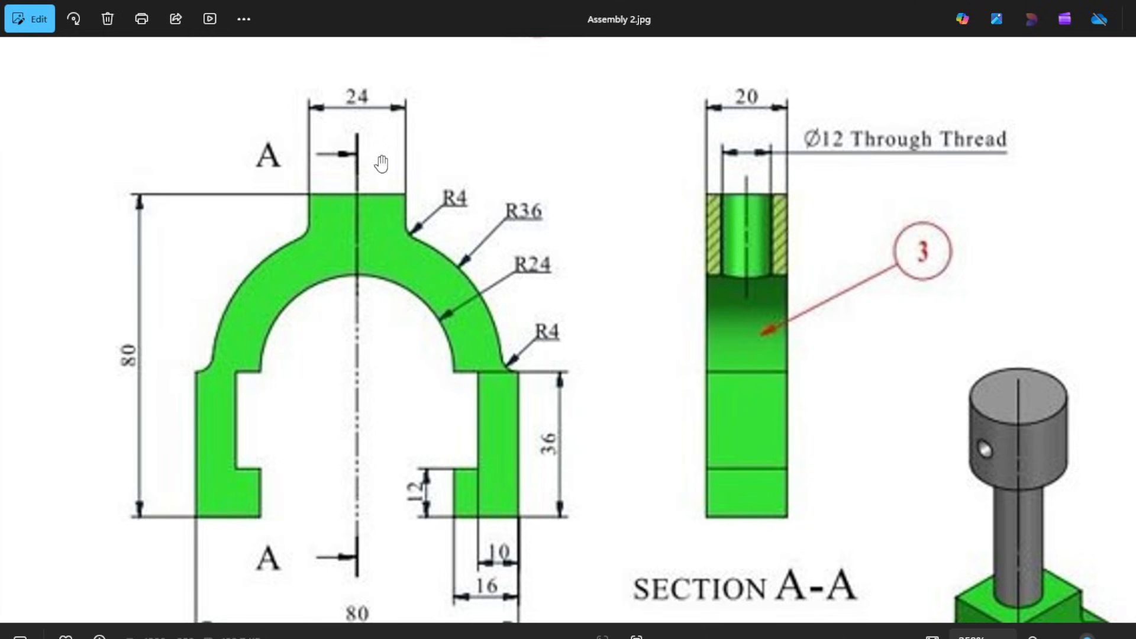
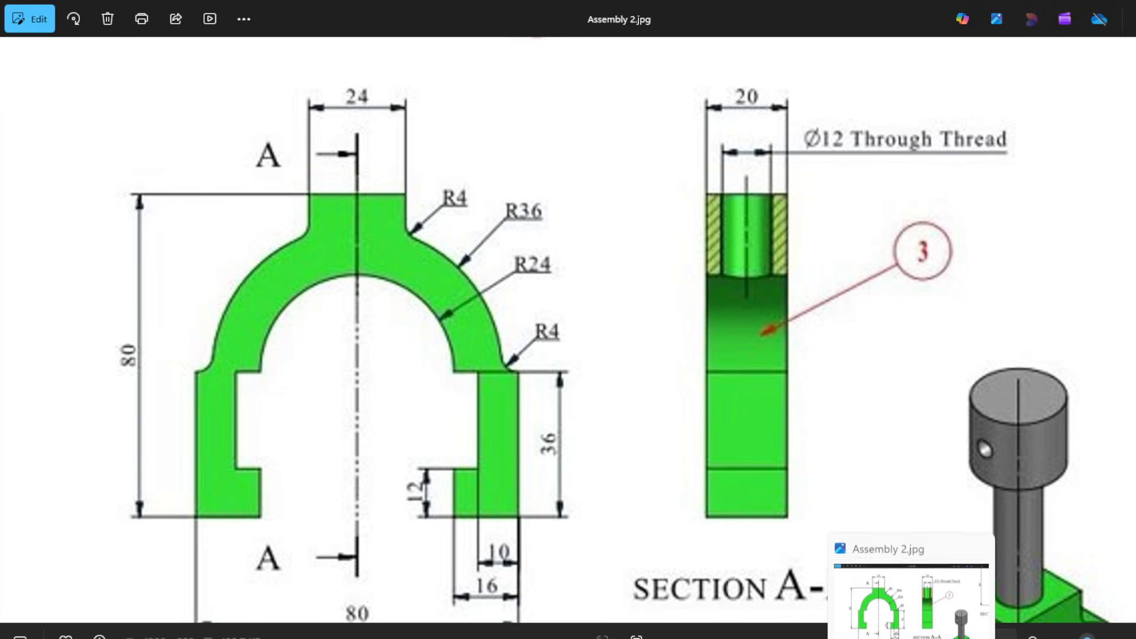
Return to the SOLIDWORKS sketch and trim both circles to their upper-right quarter arcs between the two centerlines.
left_click(888, 591)
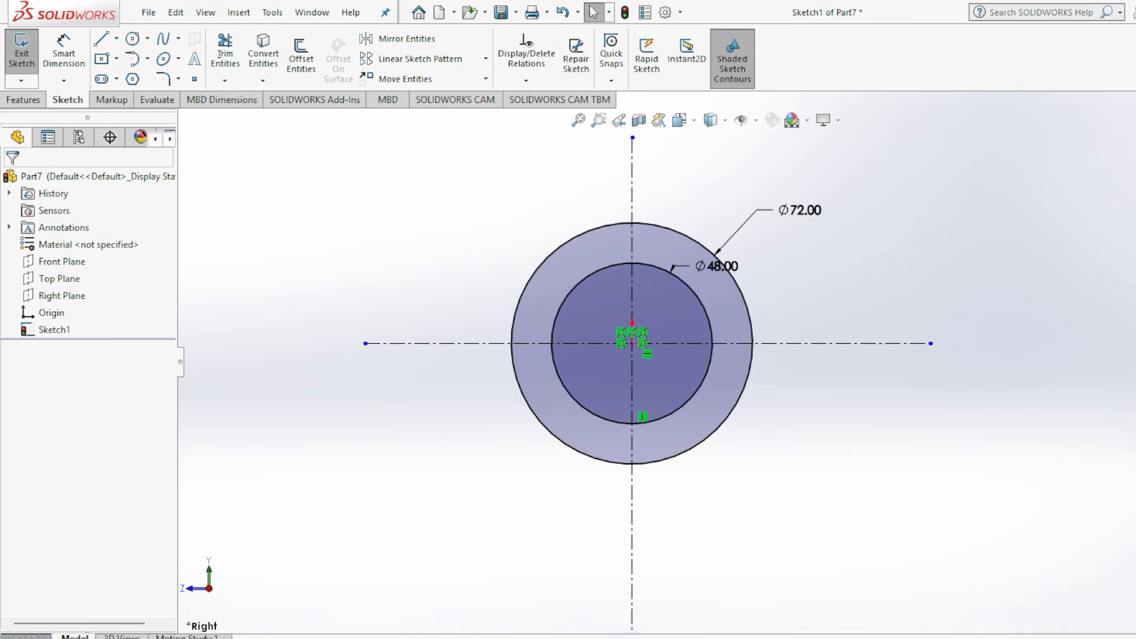
left_click(225, 49)
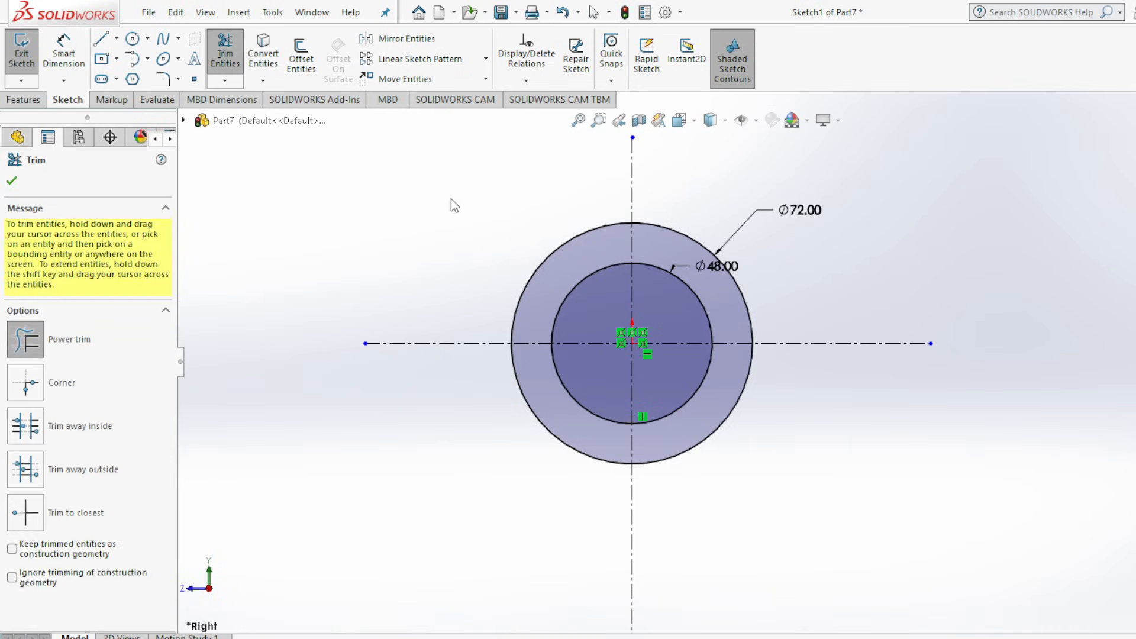
left_click_drag(514, 202, 586, 297)
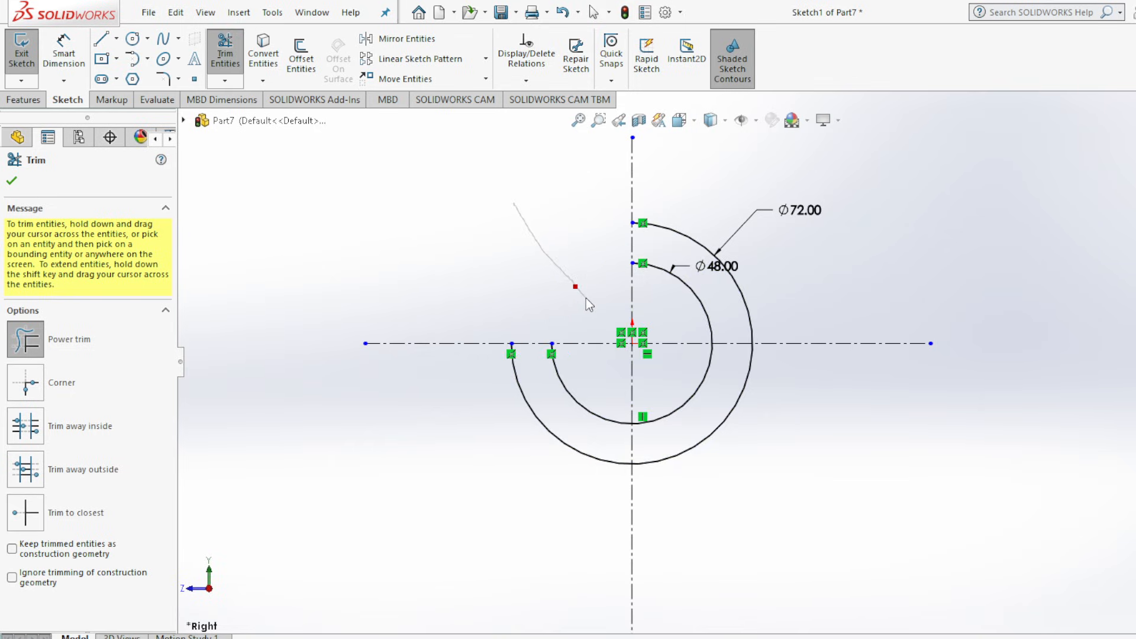
mouse_move(448, 453)
left_mouse_down()
mouse_move(559, 409)
mouse_move(580, 379)
mouse_move(761, 492)
mouse_move(677, 400)
left_mouse_up()
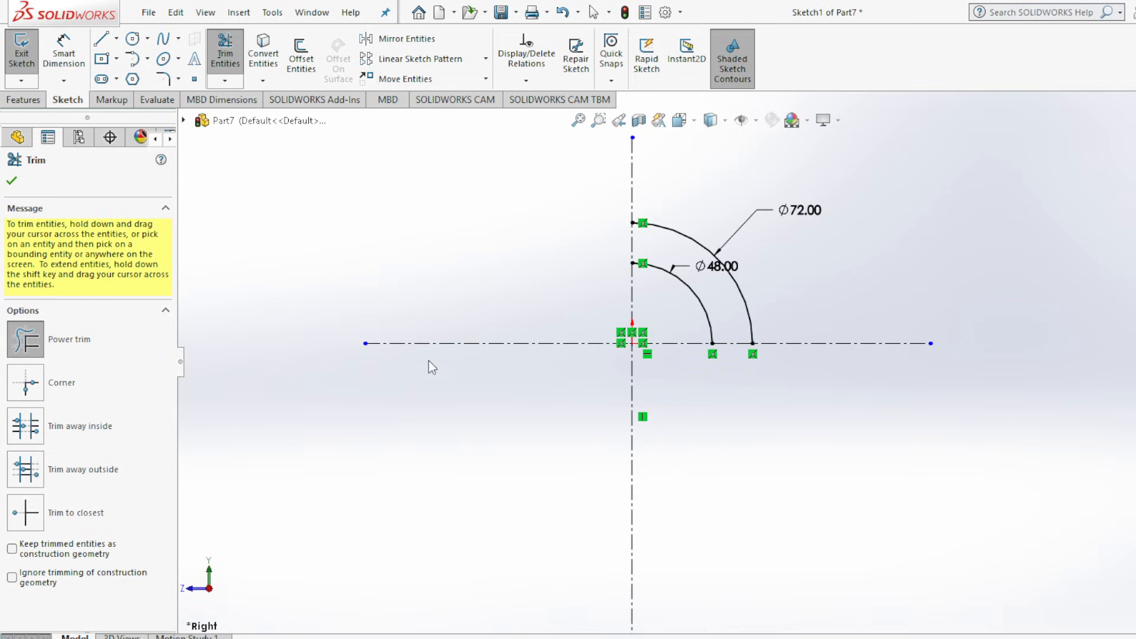
left_click(12, 182)
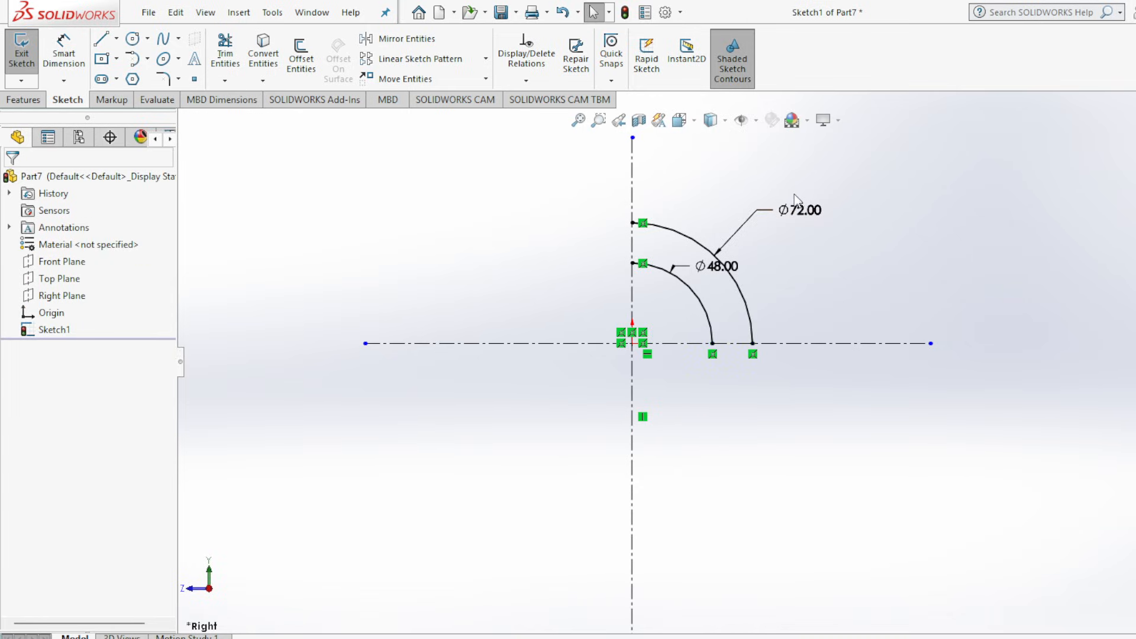
Check the leg in the Assembly 2.jpg drawing and sketch its edges from the outer arc's end: about 6 mm outward, 63 mm down, 25 mm inward.
scroll(671, 171, "down", 2)
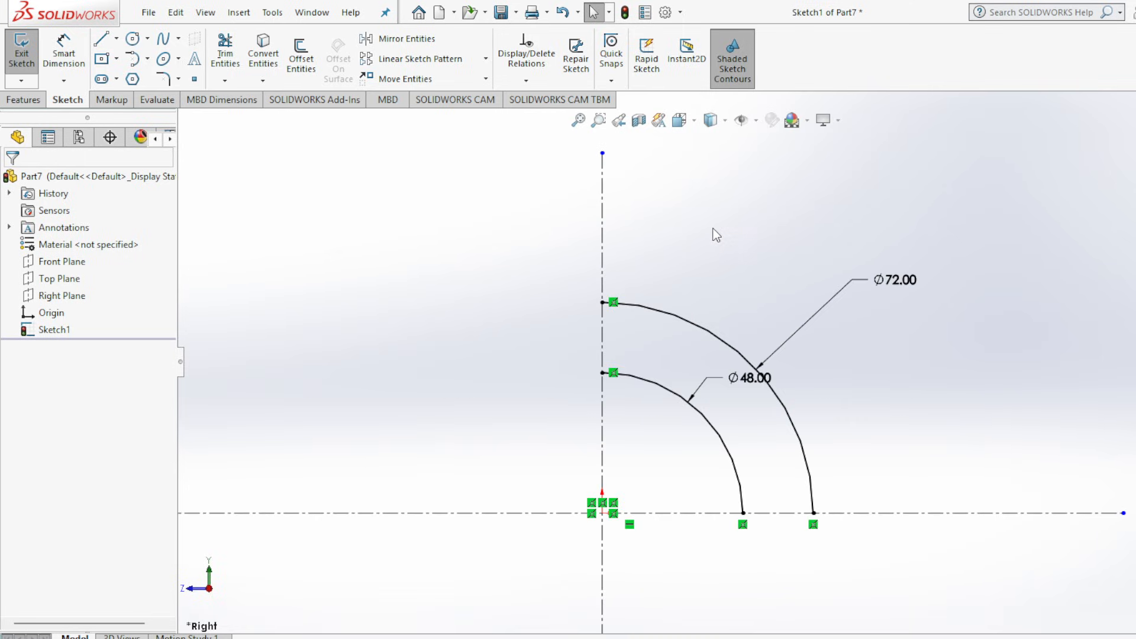
scroll(730, 587, "up", 2)
scroll(730, 586, "down", 2)
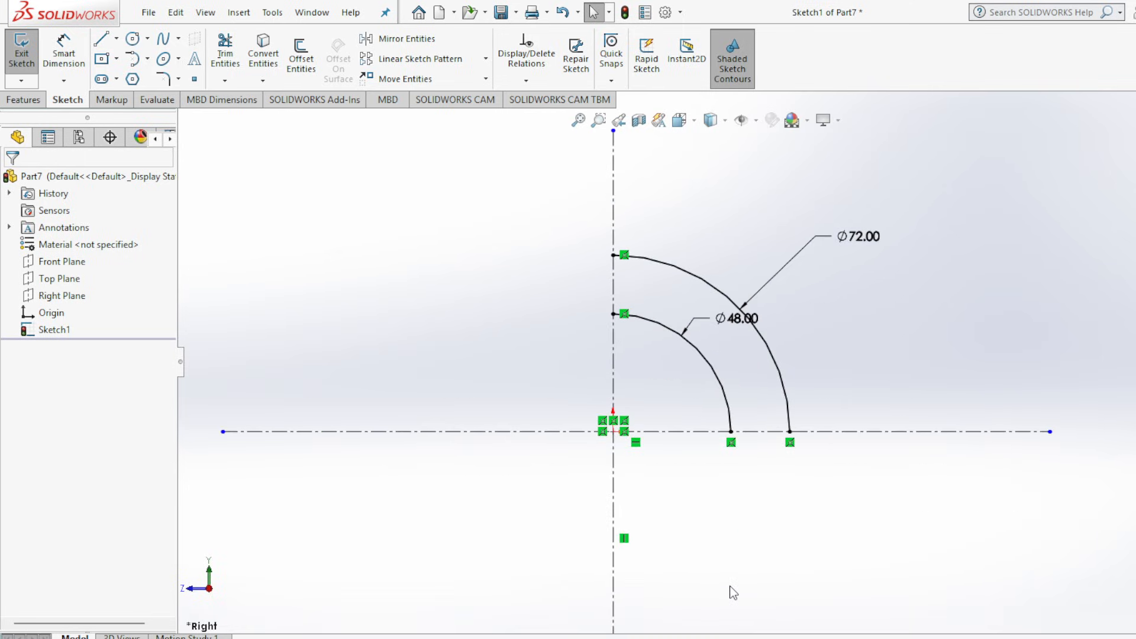
mouse_move(912, 638)
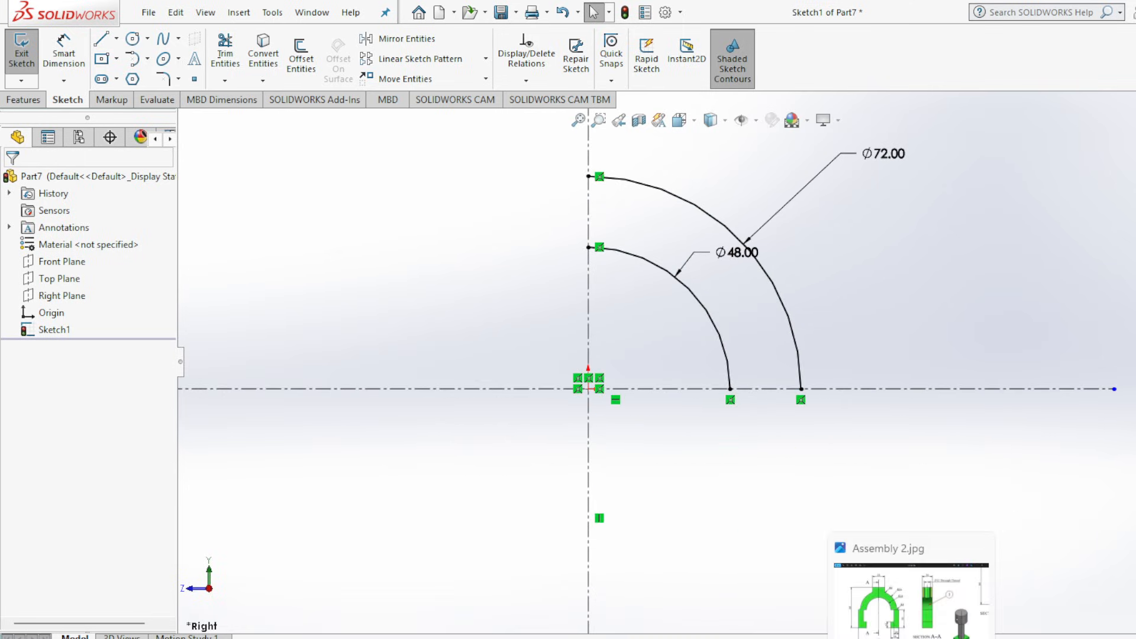
left_click(913, 597)
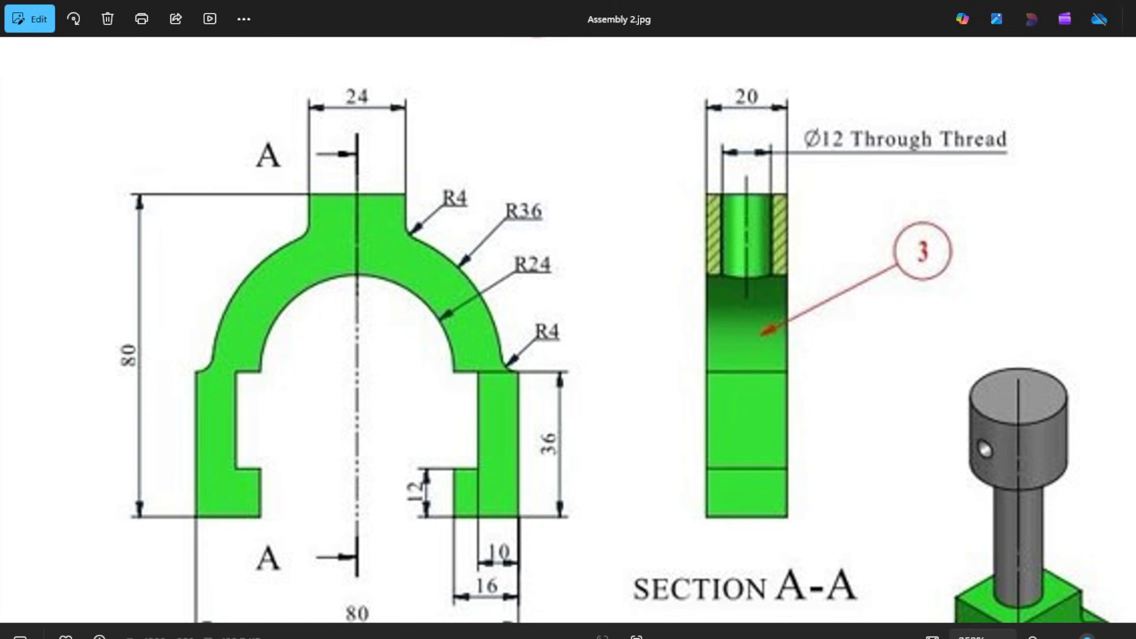
left_click(888, 610)
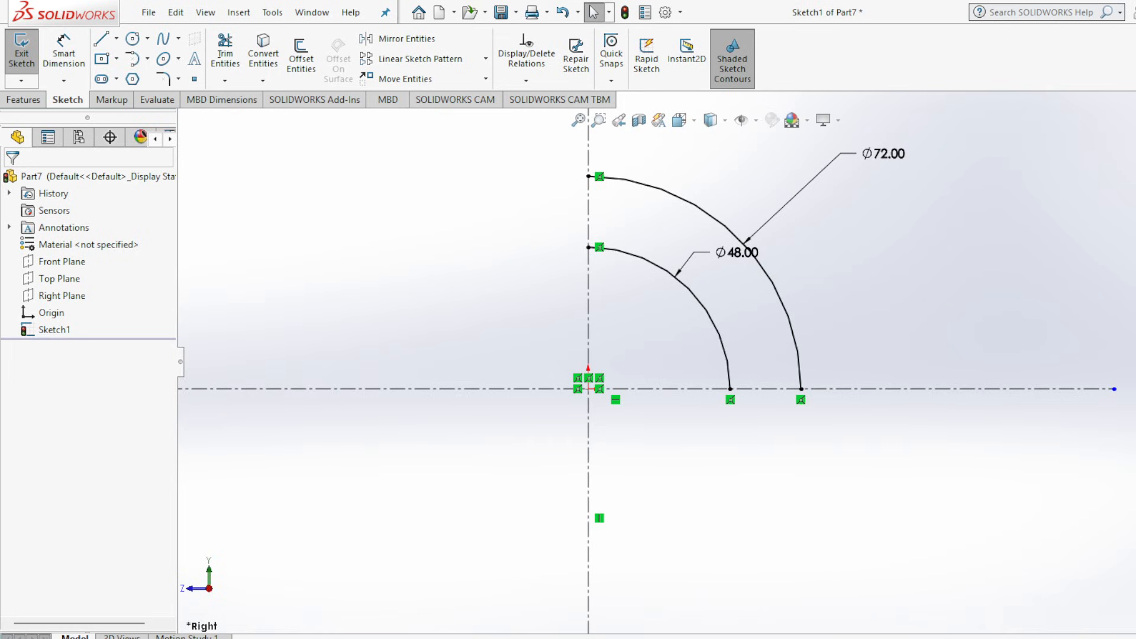
left_click(102, 39)
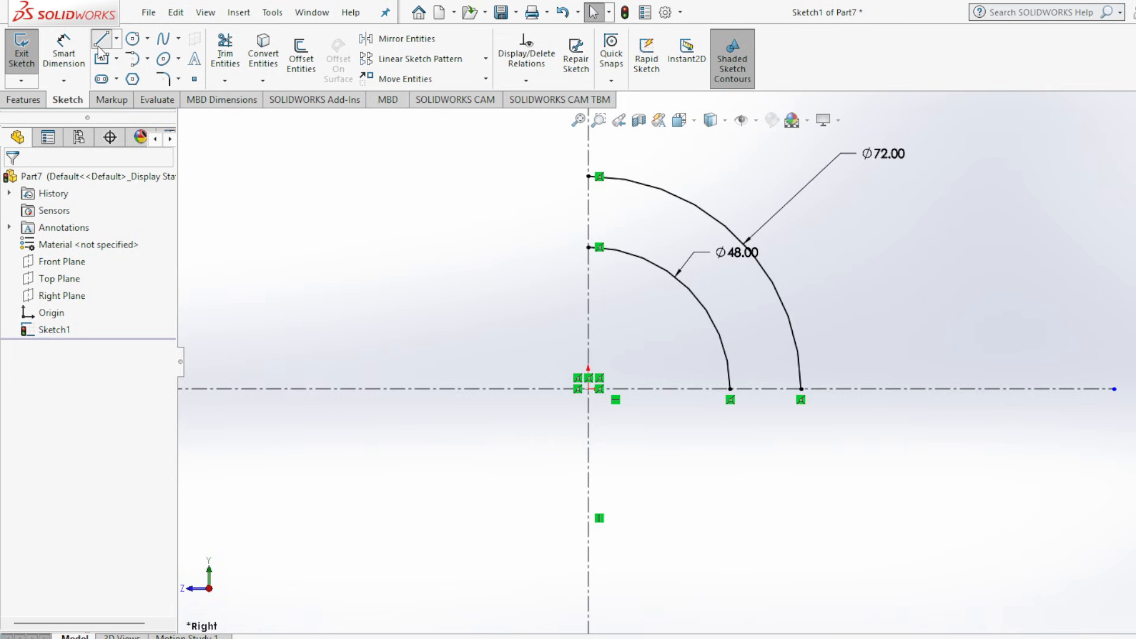
left_click(802, 390)
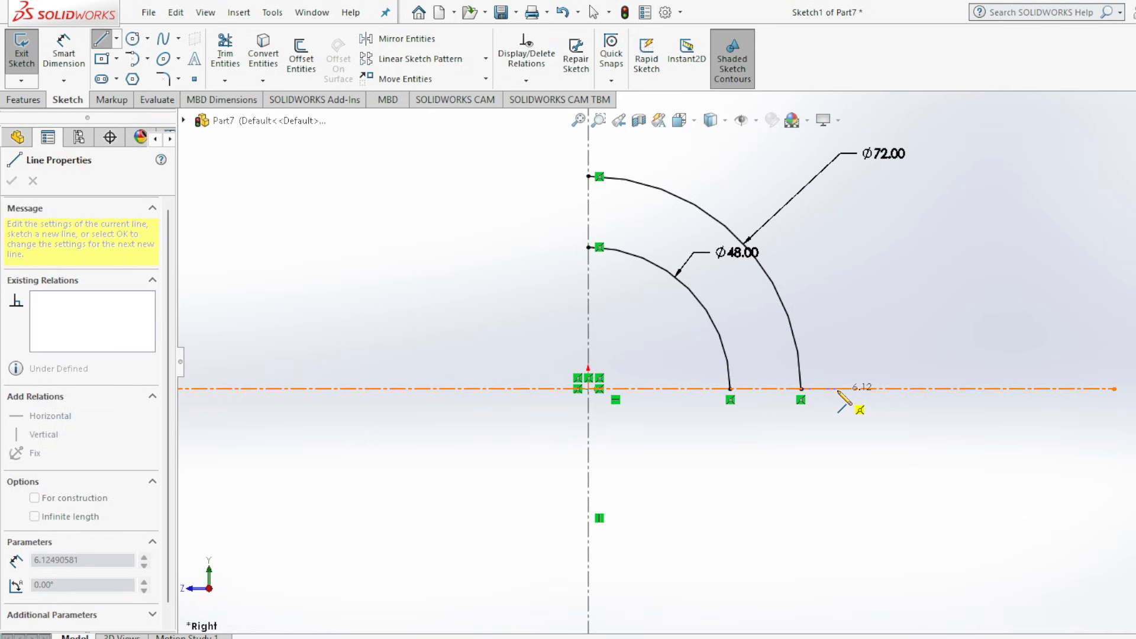
left_click(837, 389)
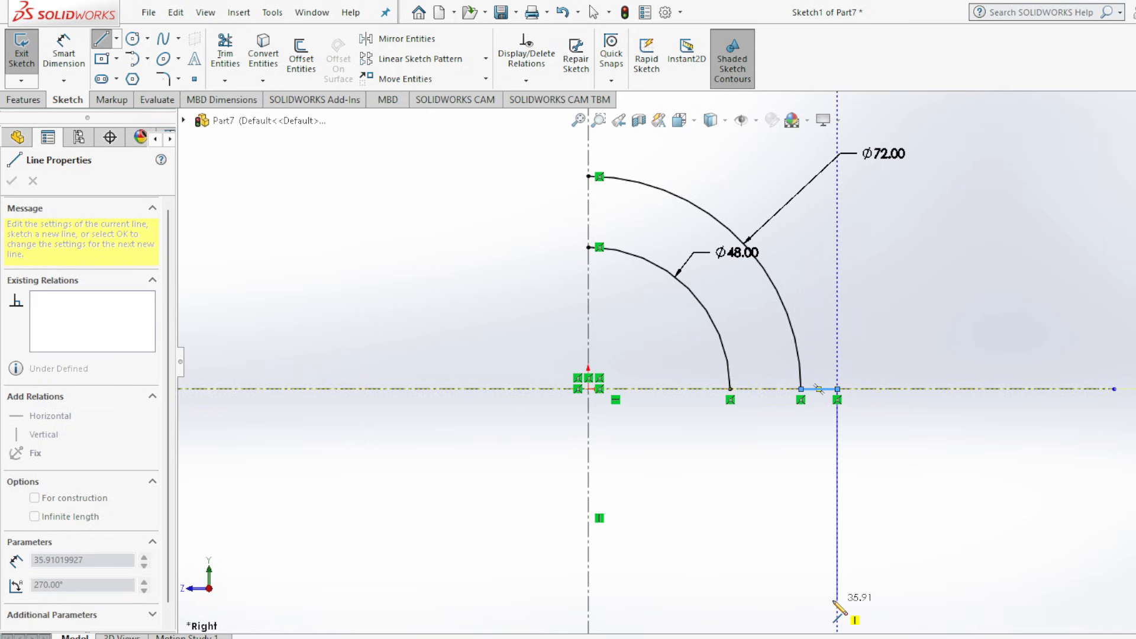
key("f")
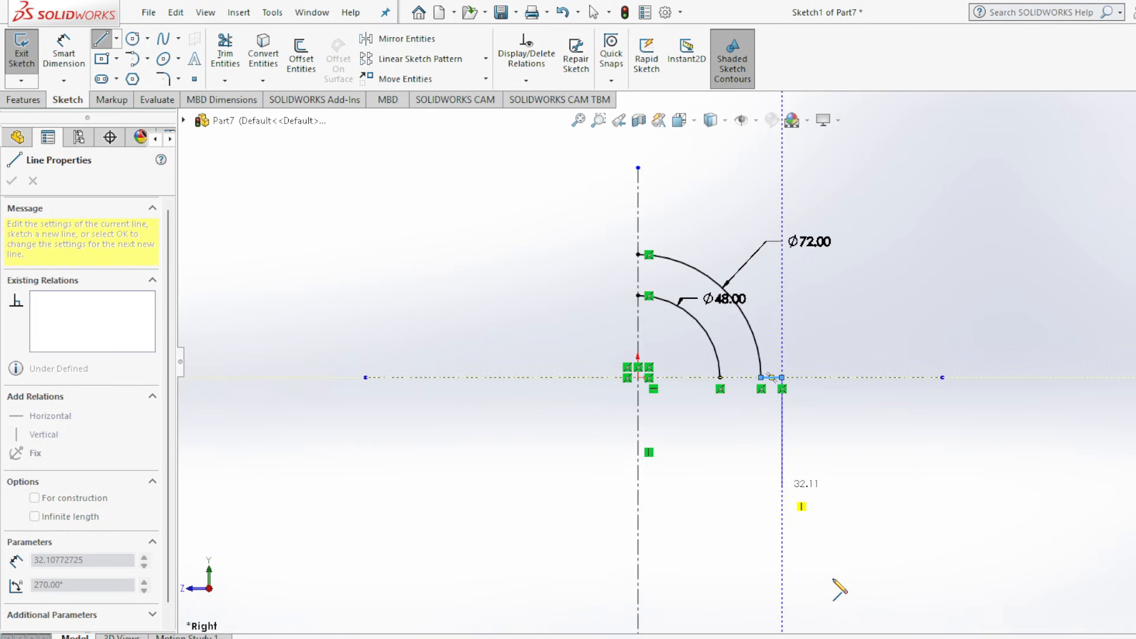
left_click(781, 592)
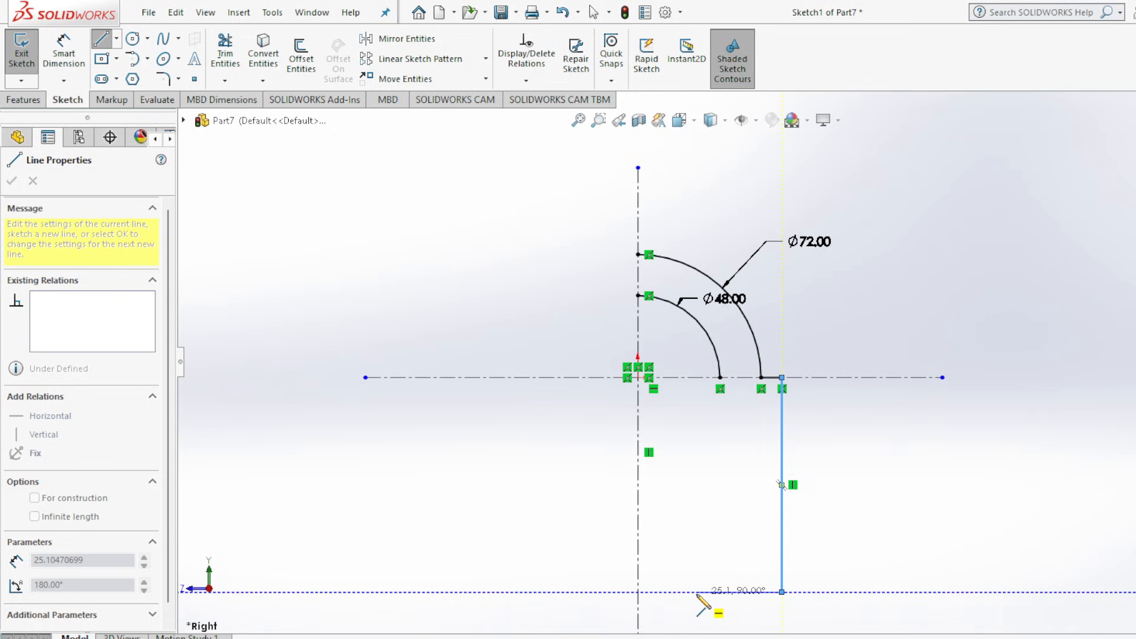
left_click(697, 592)
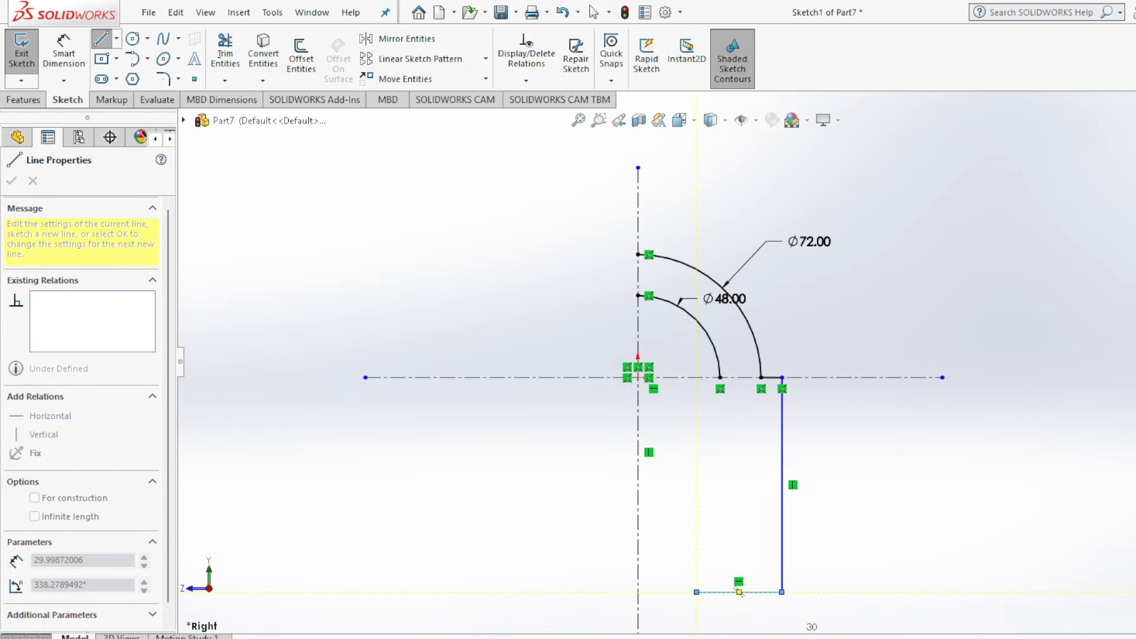
Recheck the drawing and complete the leg with lines about 16 mm up, 9 mm outward, 47 mm up and 2 mm inward to the inner arc.
left_click(970, 598)
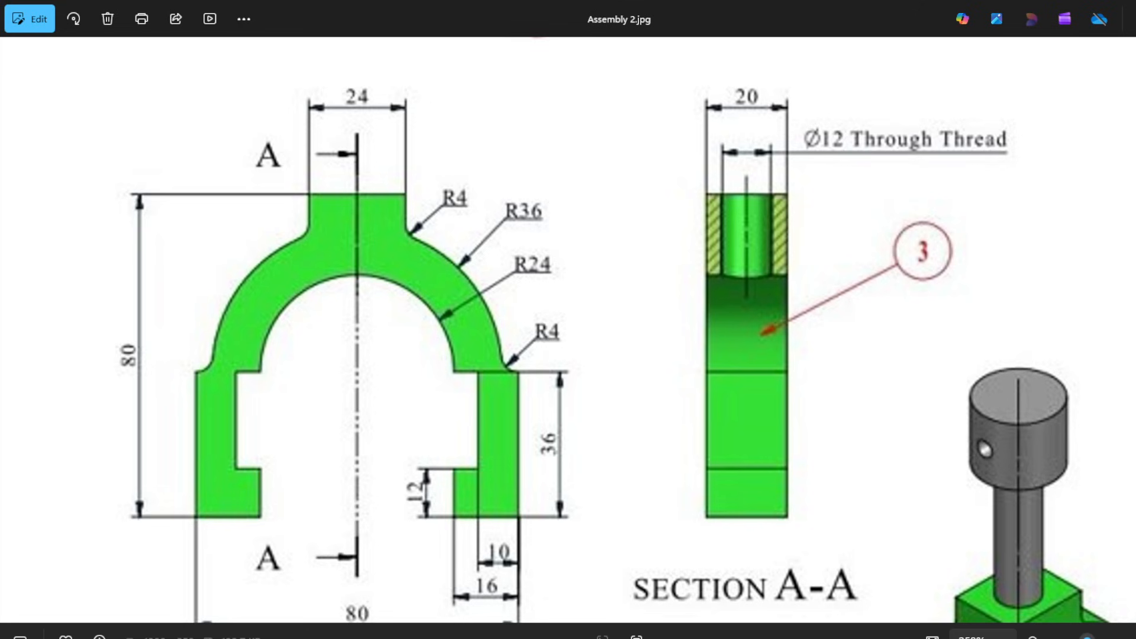
left_click(852, 638)
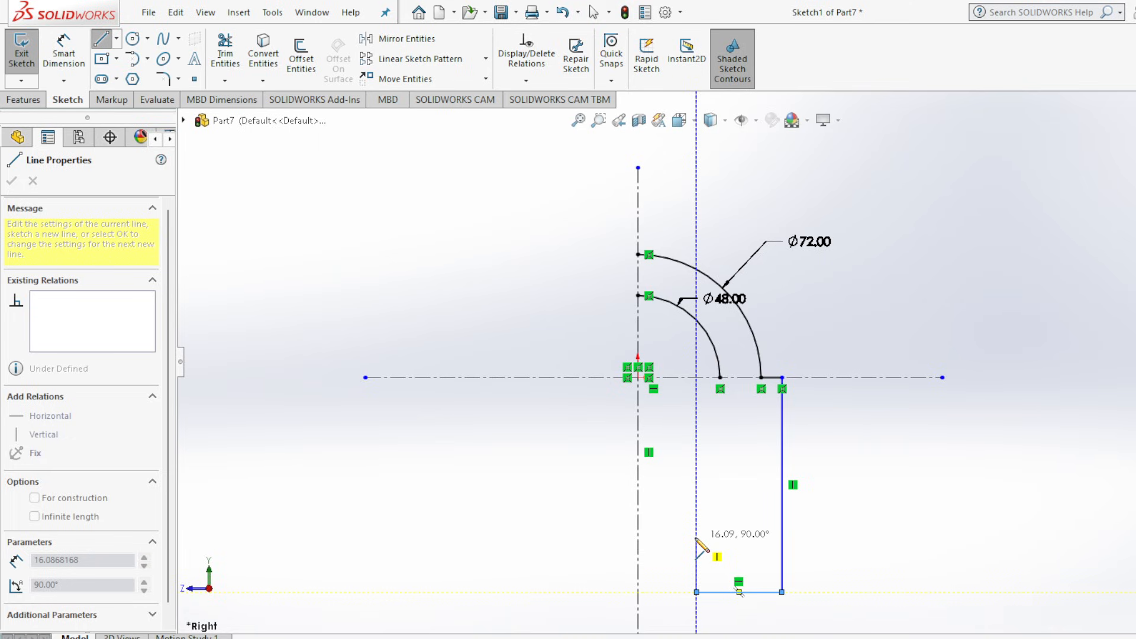
left_click(697, 538)
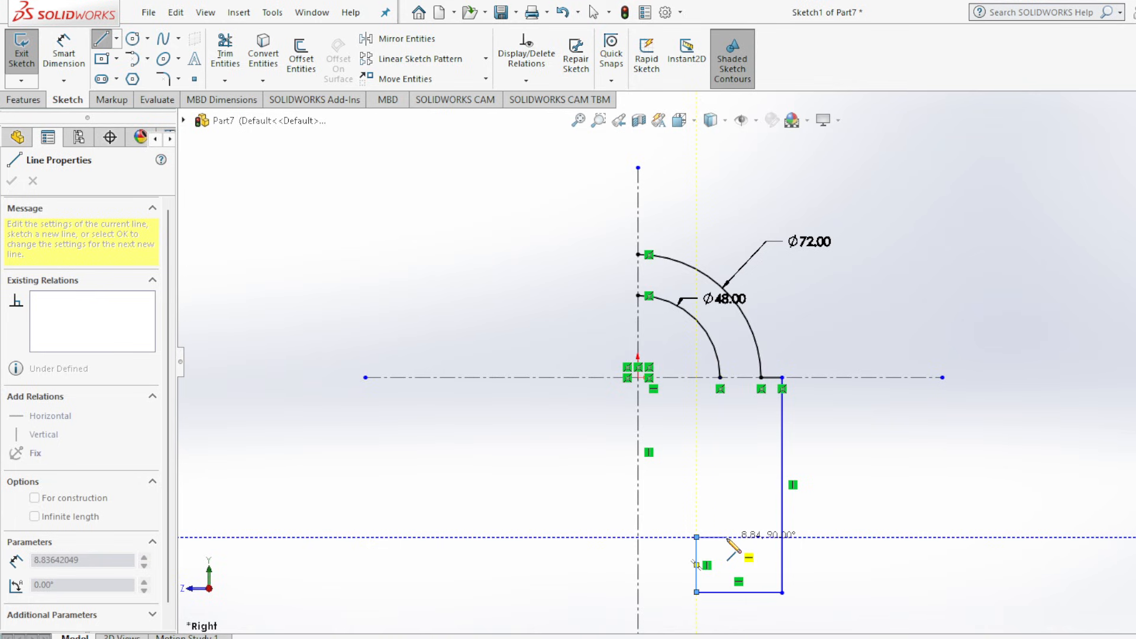
left_click(727, 537)
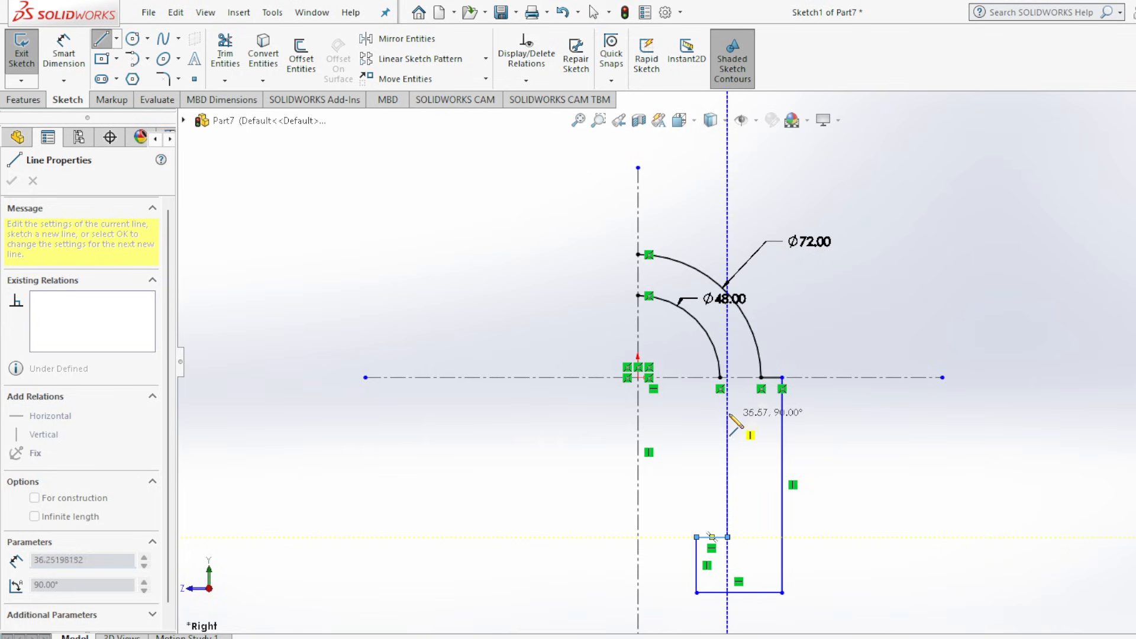
left_click(728, 377)
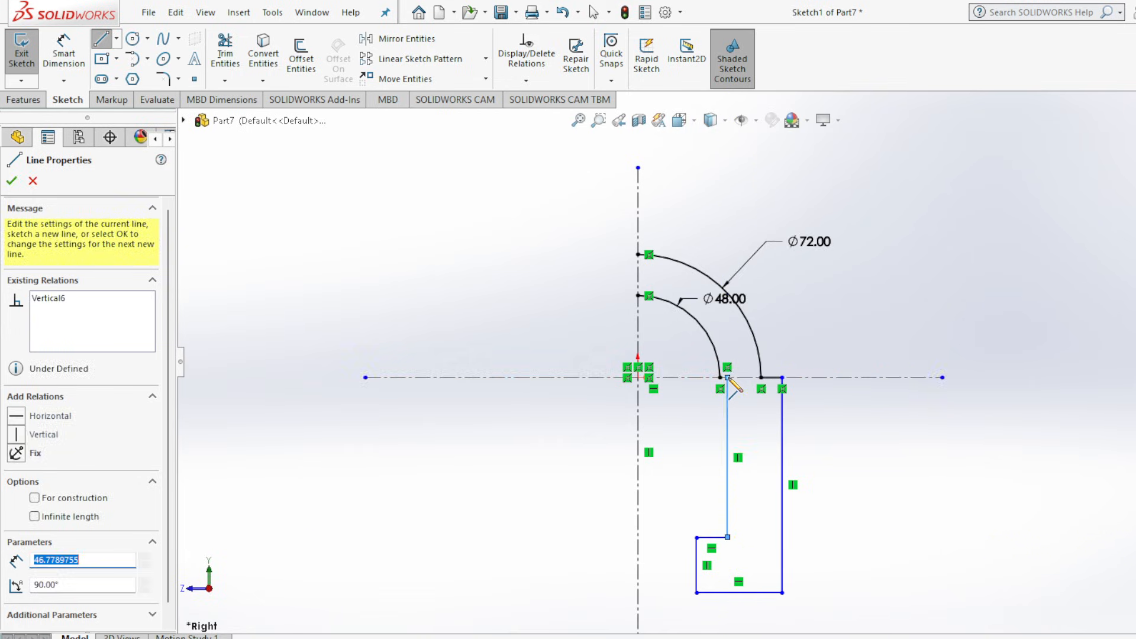
scroll(732, 380, "down", 8)
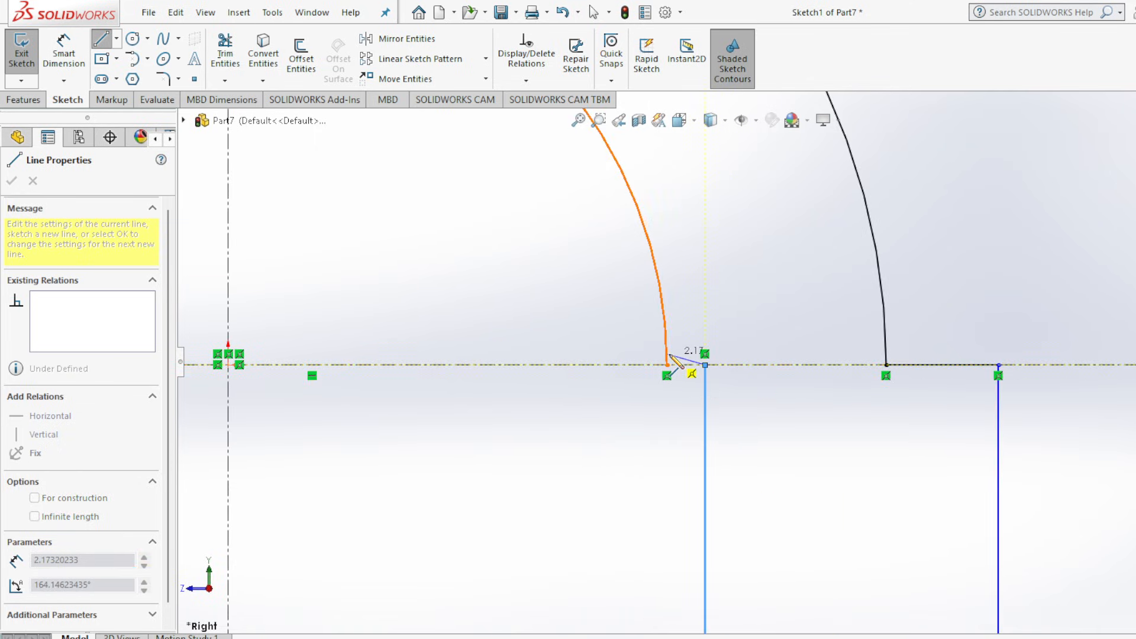
left_click(669, 367)
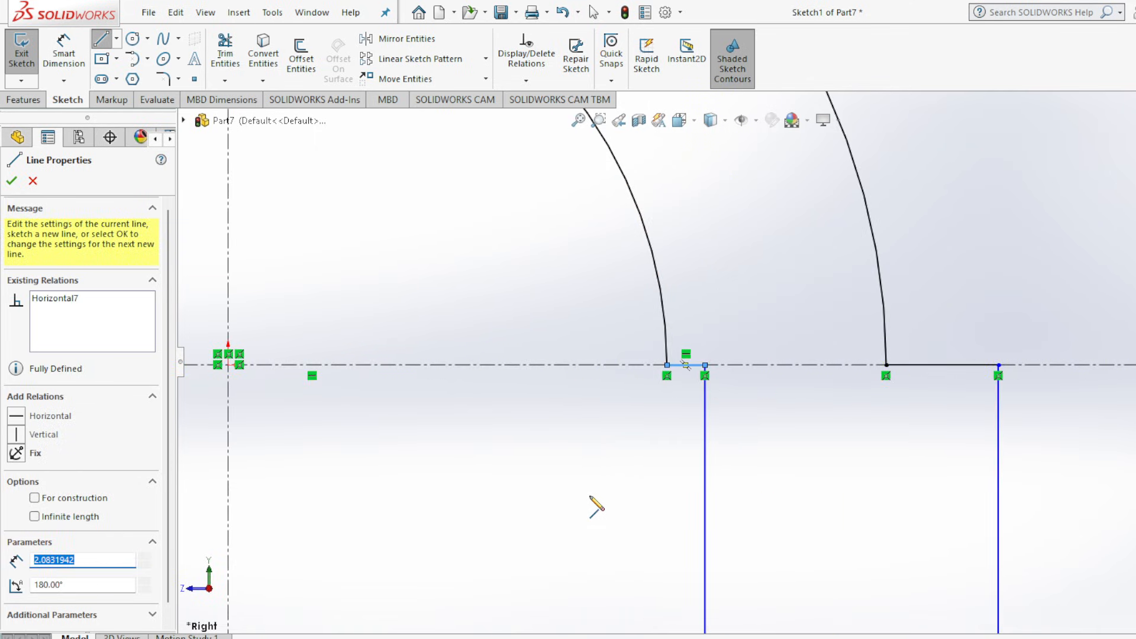
scroll(592, 508, "up", 6)
scroll(592, 507, "up", 2)
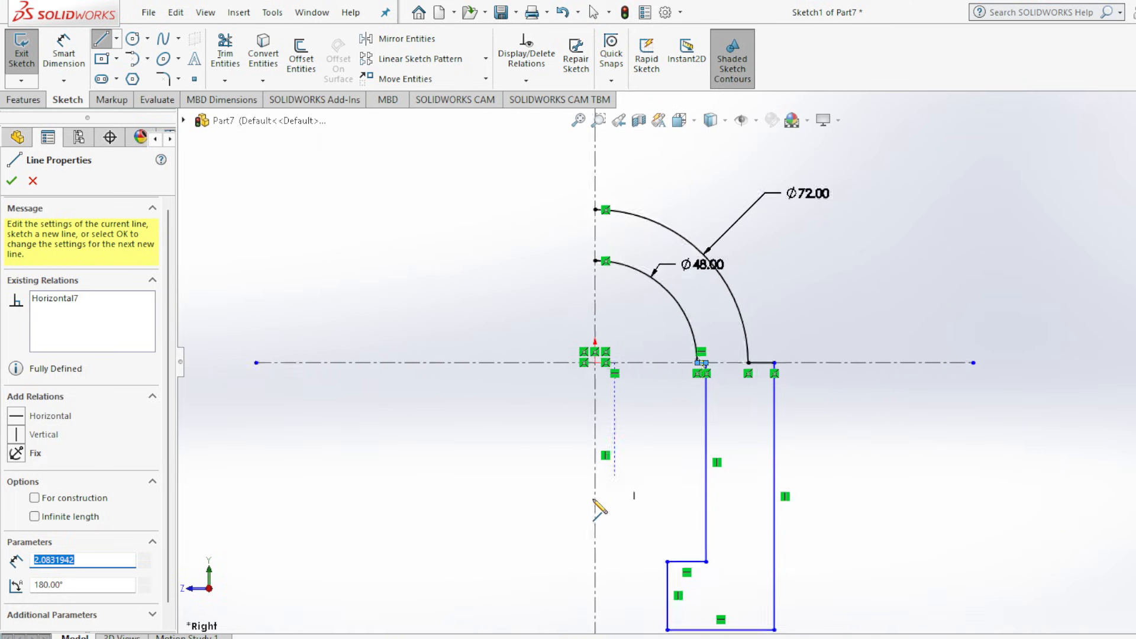
left_click(14, 181)
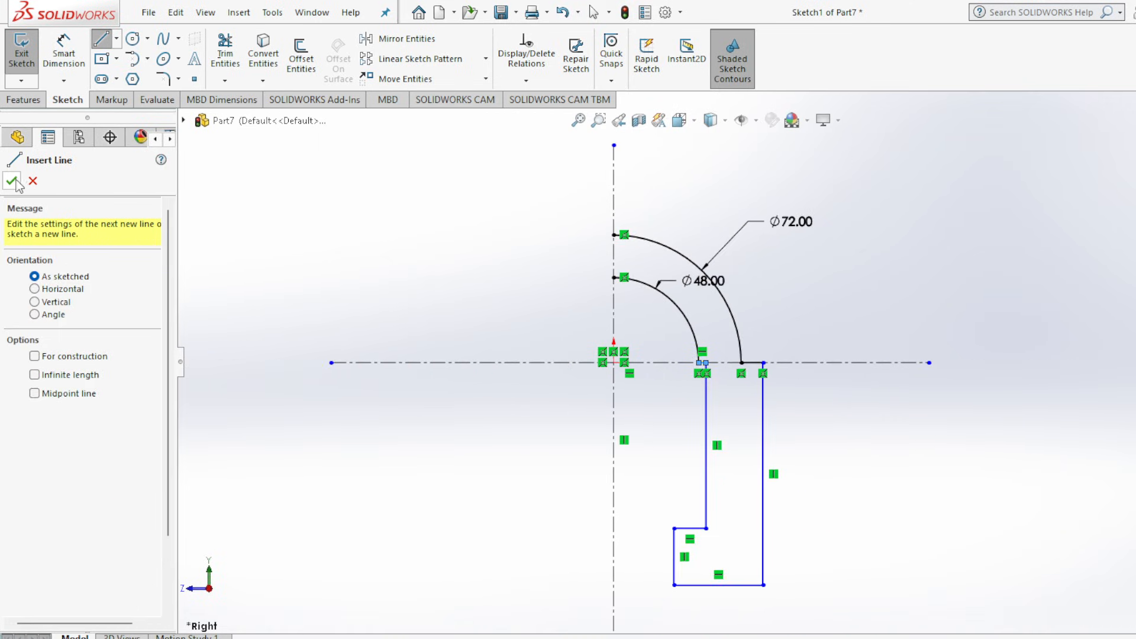
Dimension the short shoulder line beside the outer arc as 4 mm and the leg's outer vertical edge as 36 mm.
left_click(65, 58)
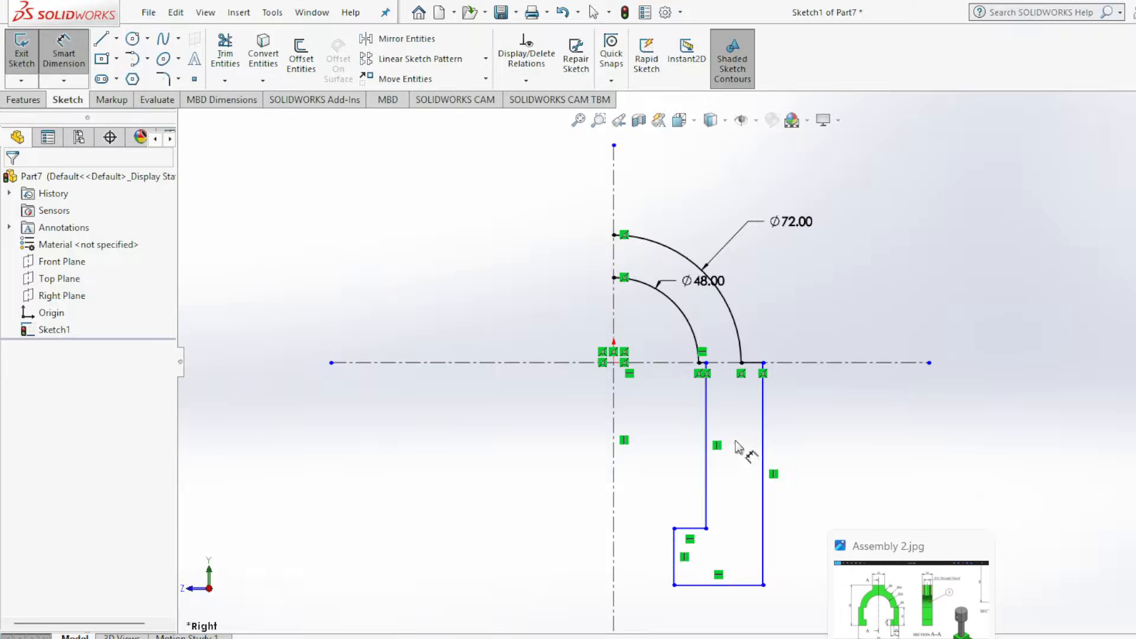
left_click(754, 363)
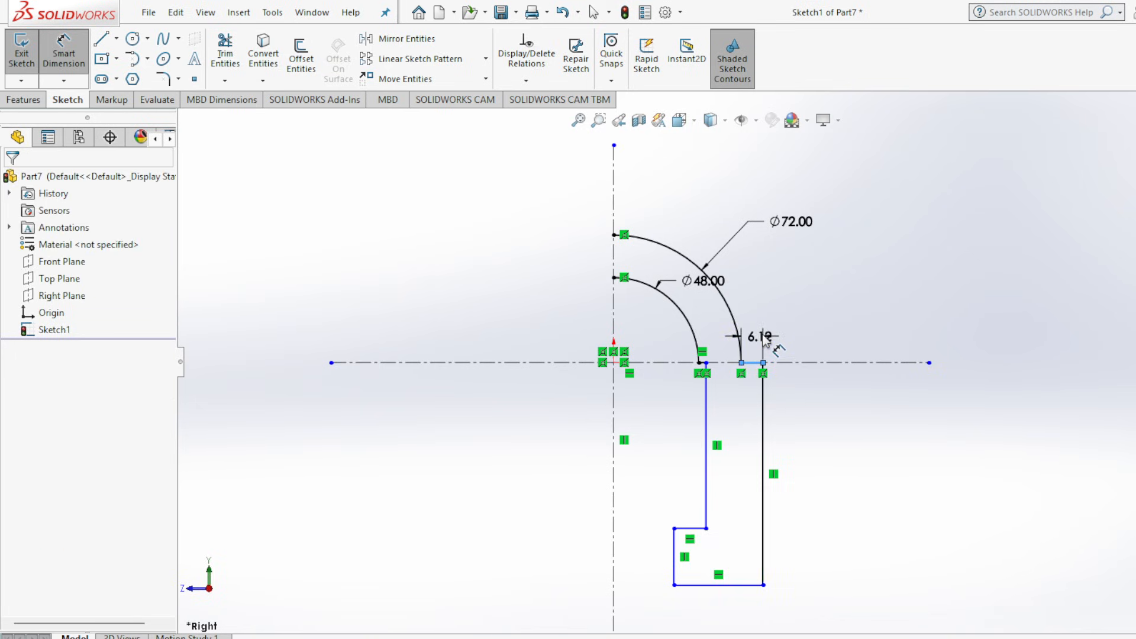
left_click(767, 335)
type("4")
key("Return")
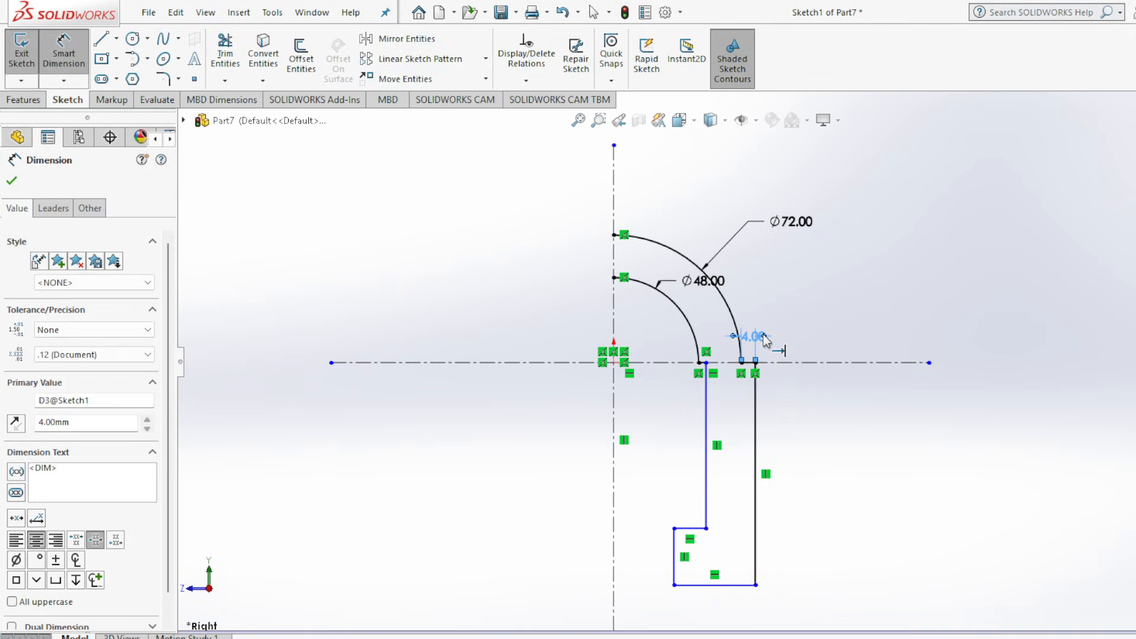
left_click(758, 434)
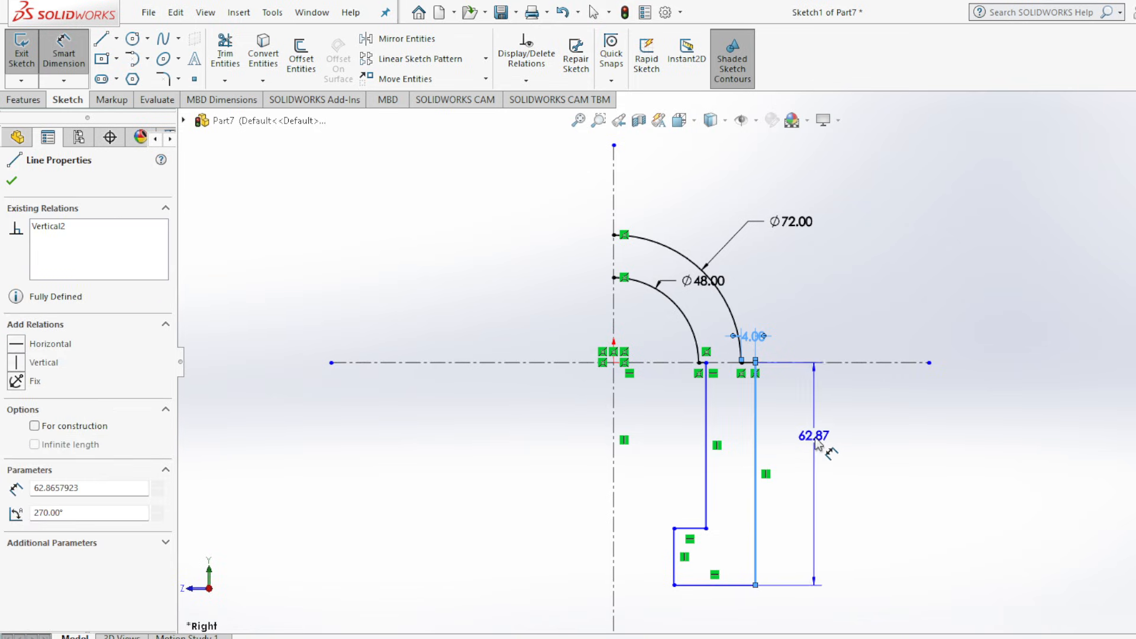
left_click(820, 447)
type("36")
key("Return")
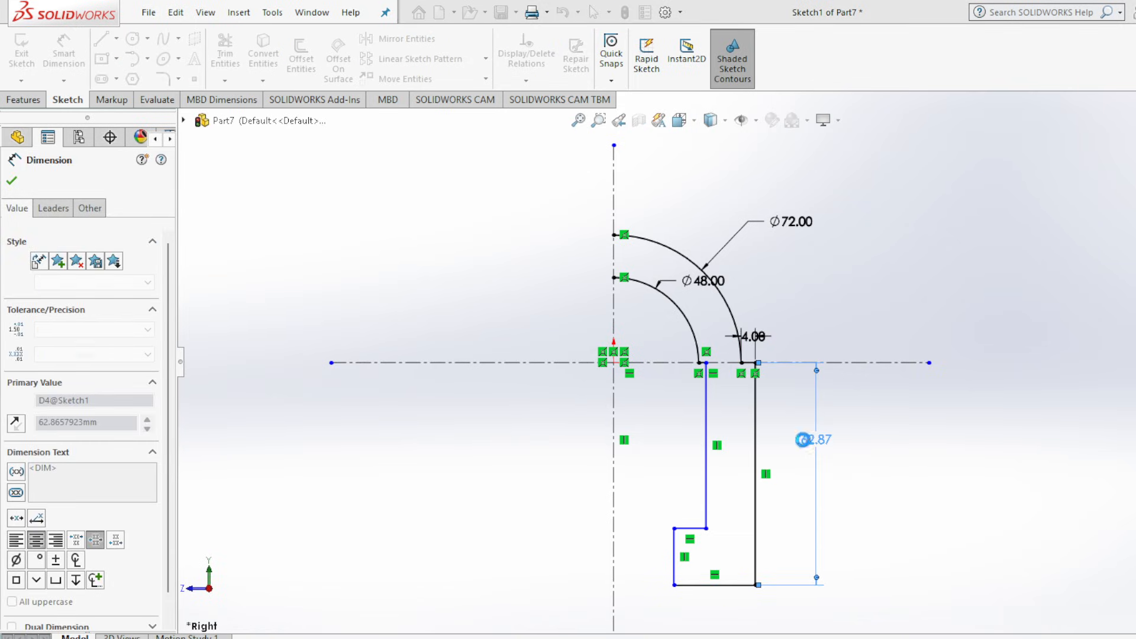
Dimension the leg's bottom edge as 16 mm and the height of its inward lip as 12 mm.
left_click(730, 489)
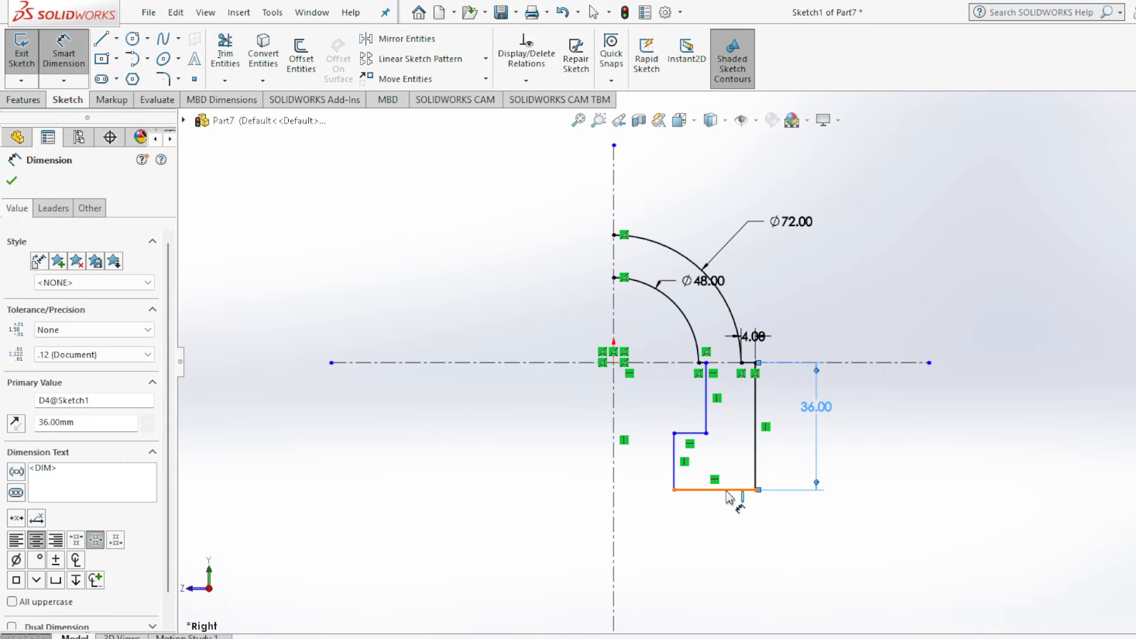
left_click(729, 526)
type("16")
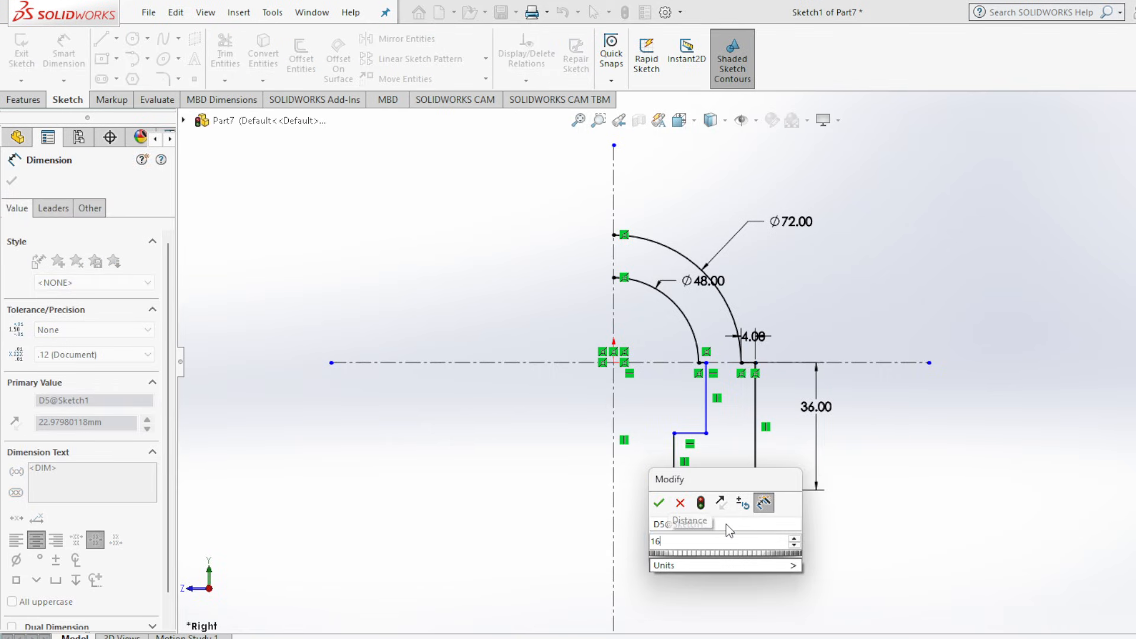
key("Return")
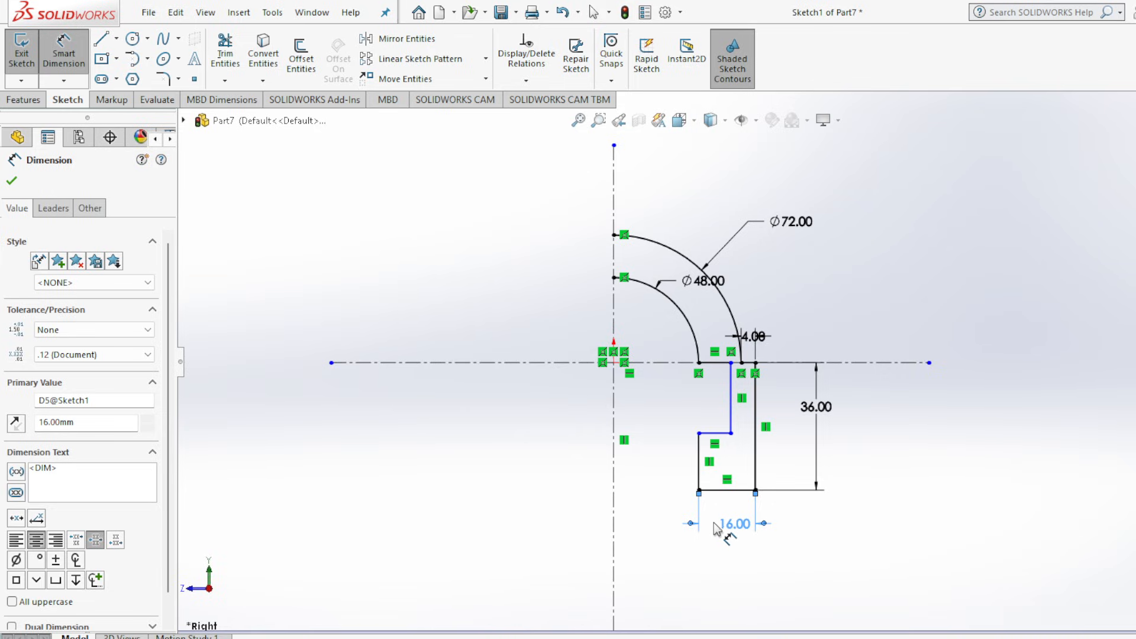
left_click(699, 468)
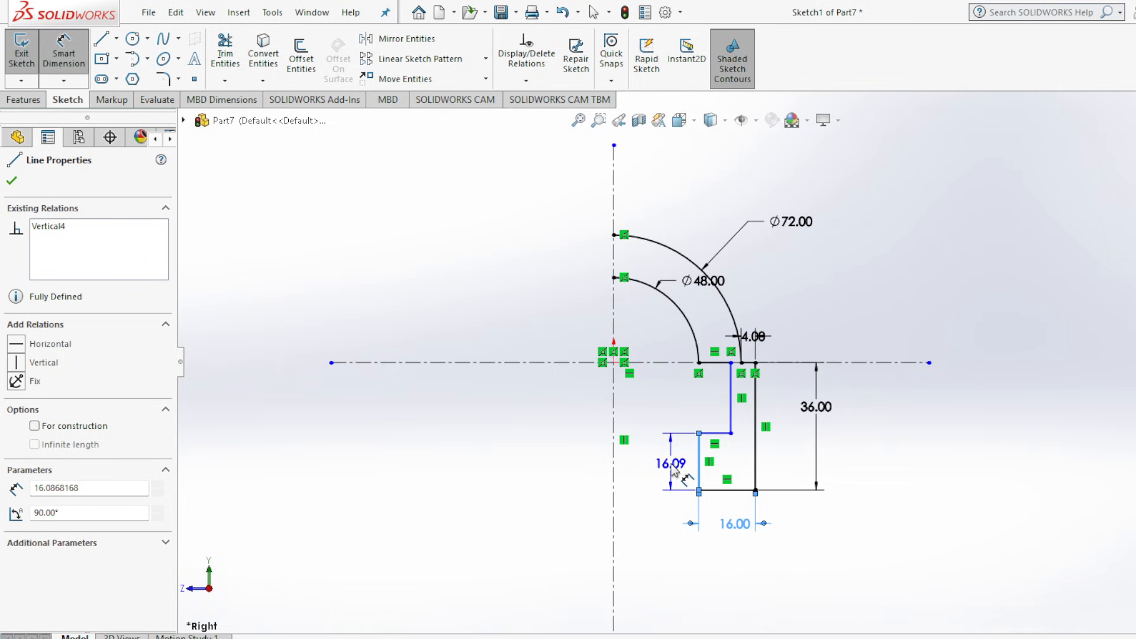
left_click(673, 474)
type("12")
key("Return")
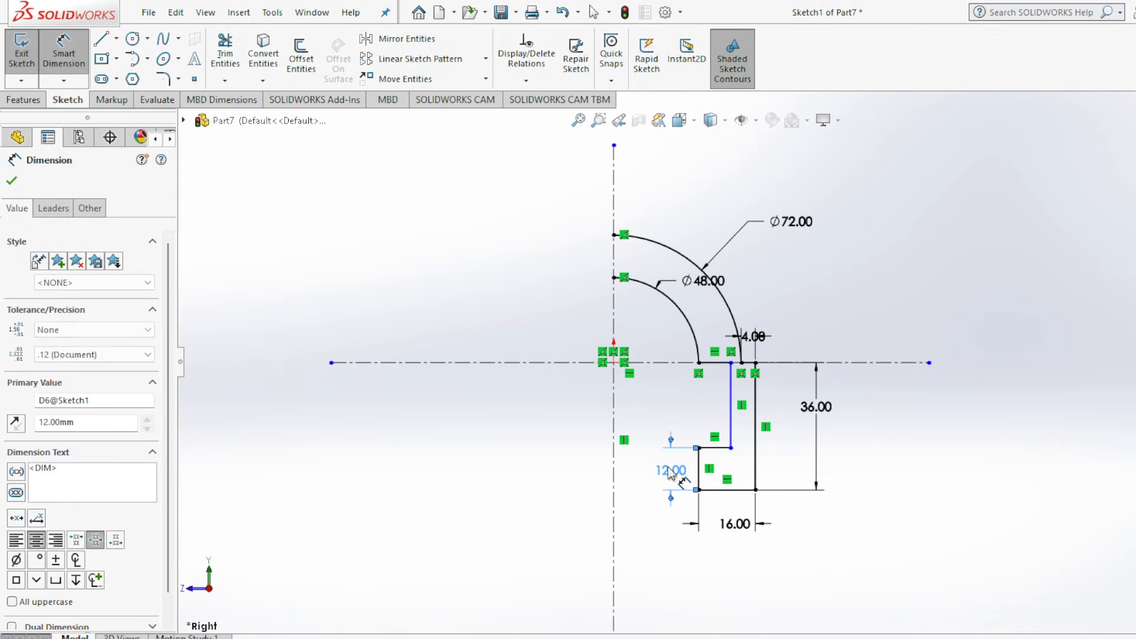
Check the leg in the Assembly 2.jpg drawing and dimension the top edge of its inward lip as 6 mm.
key("alt+Tab")
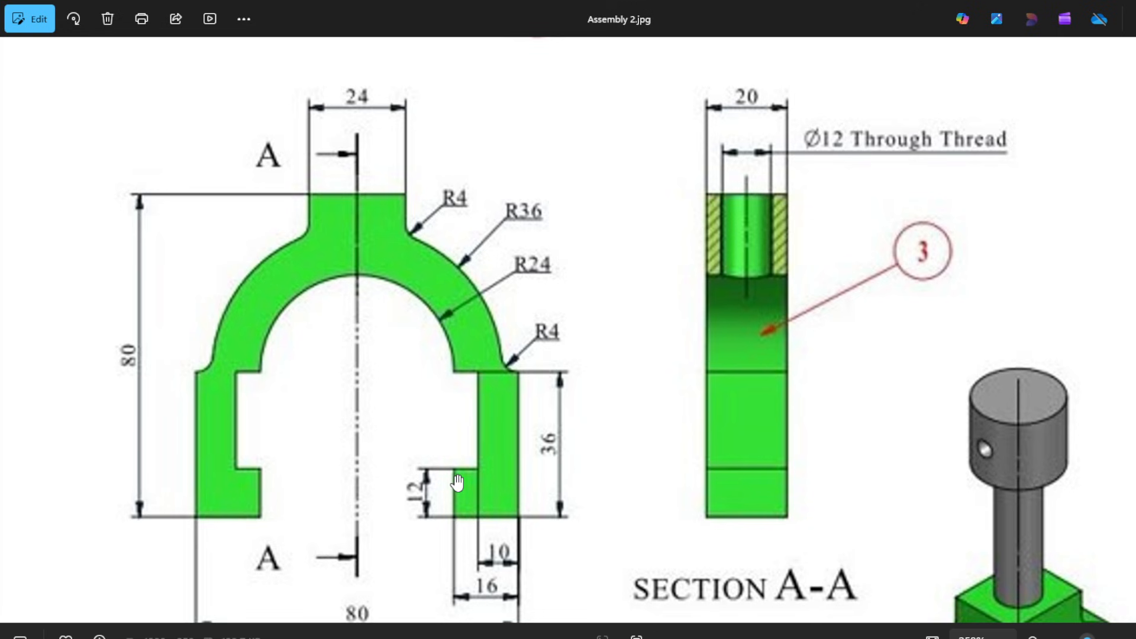
left_click(949, 638)
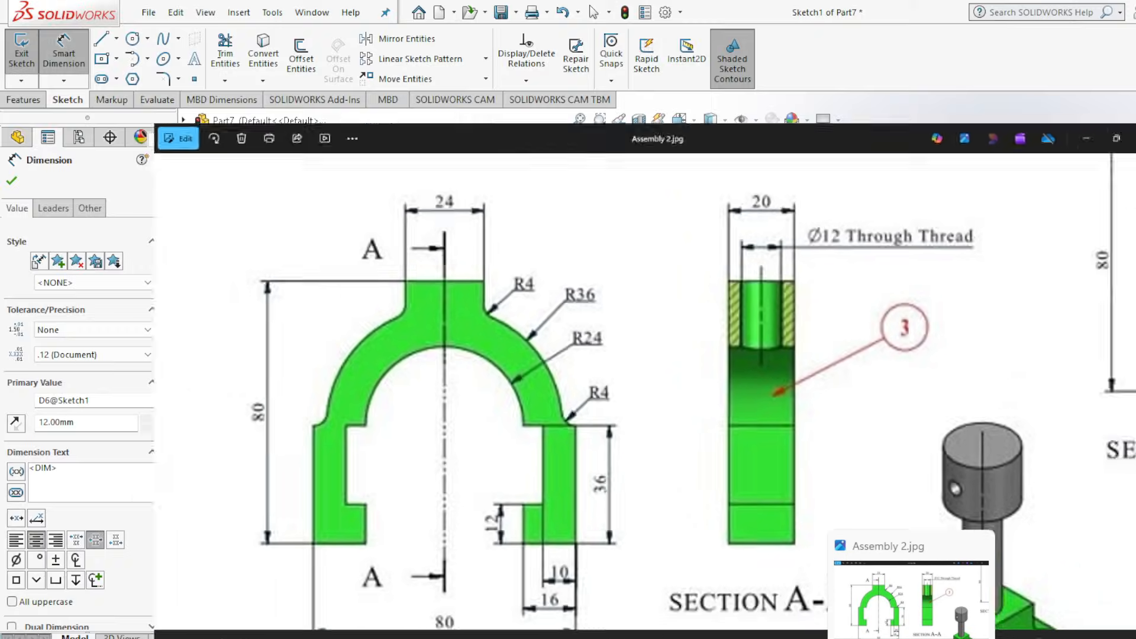
left_click(716, 452)
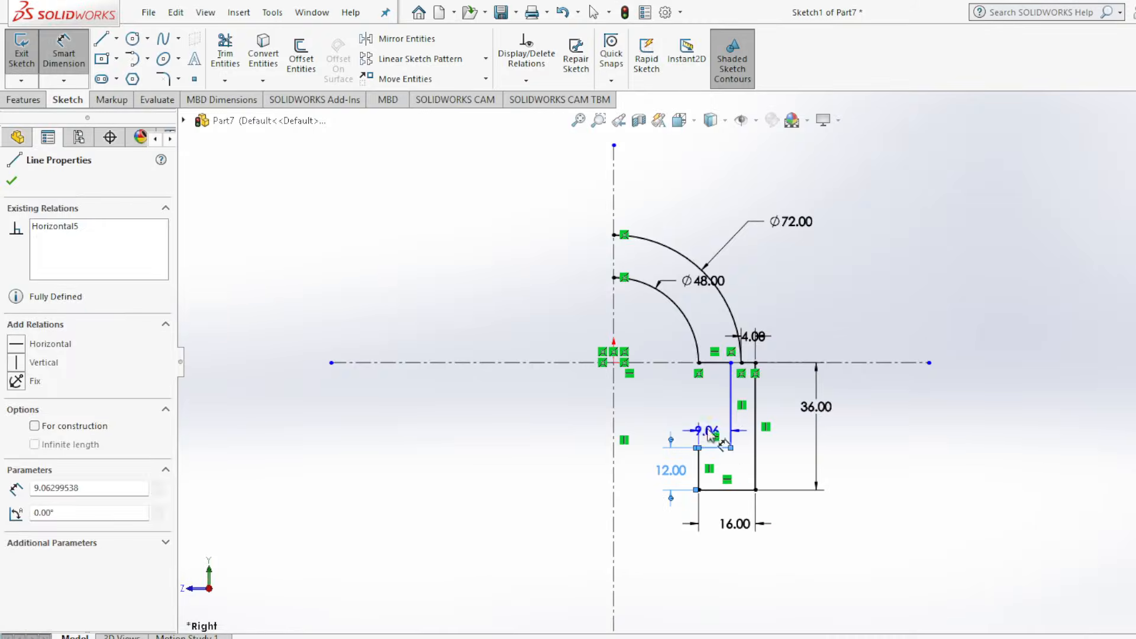
left_click(718, 424)
left_click(718, 424)
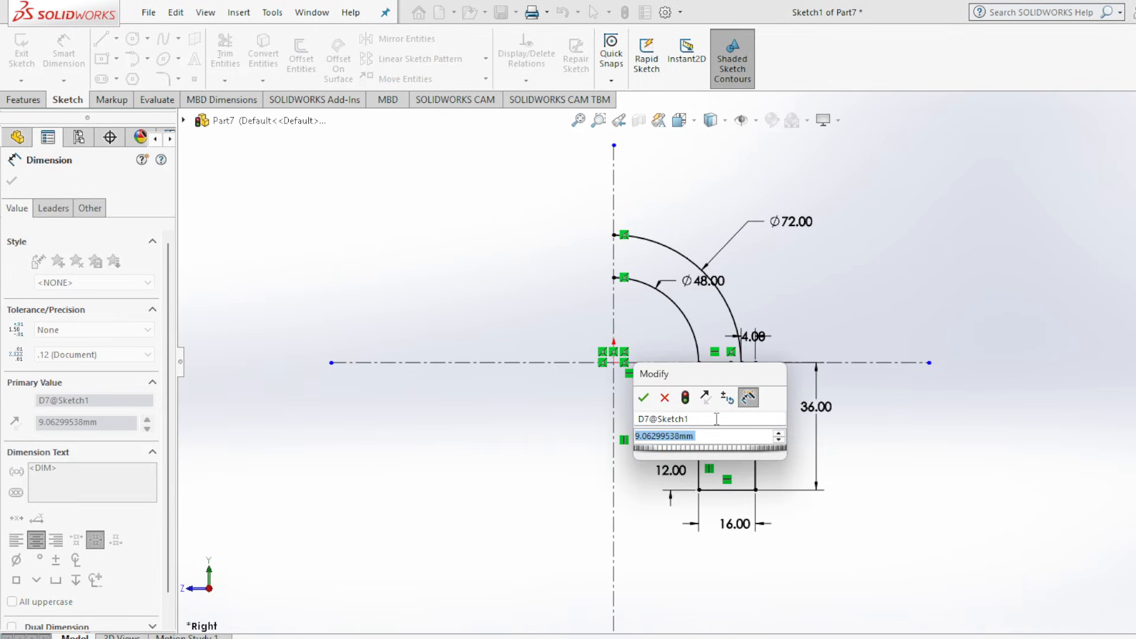
type("6")
key("Return")
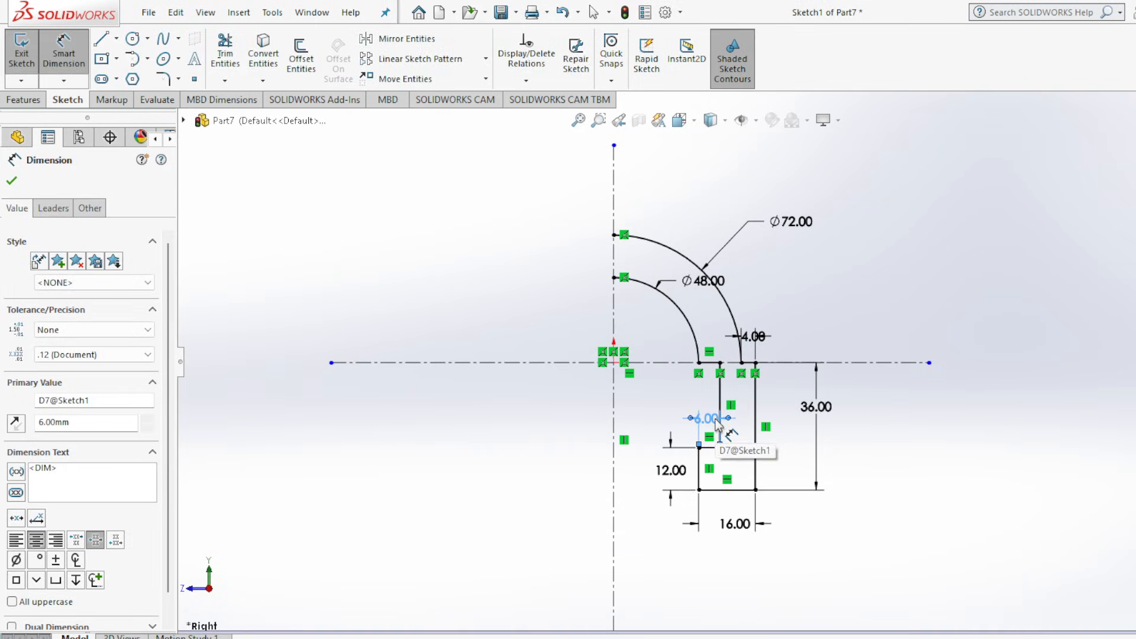
left_click(12, 180)
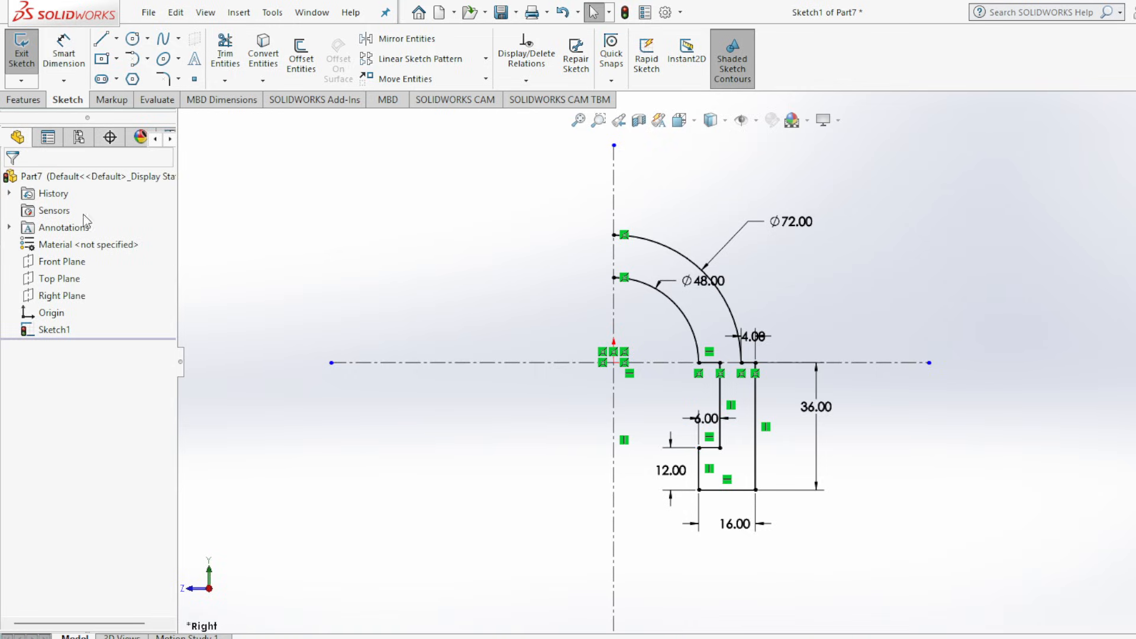
Check the drawing and sketch the top boss from the outer arc's upper end: about 13 mm up, 18 mm outward, 18 mm down to the arc.
scroll(783, 268, "down", 2)
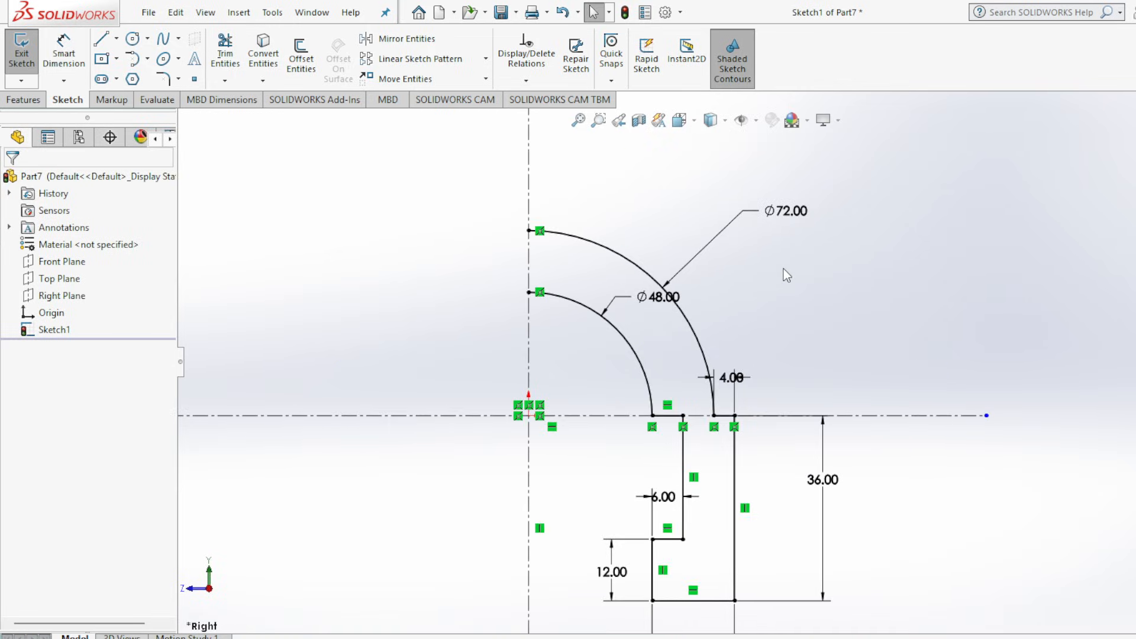
scroll(900, 510, "up", 2)
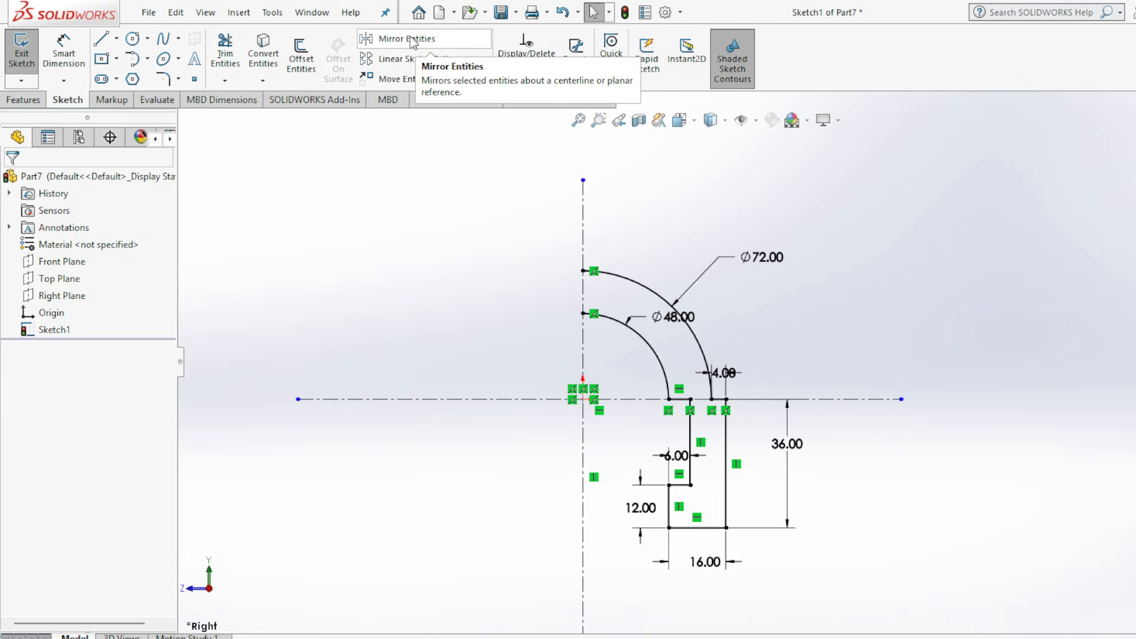
left_click(911, 638)
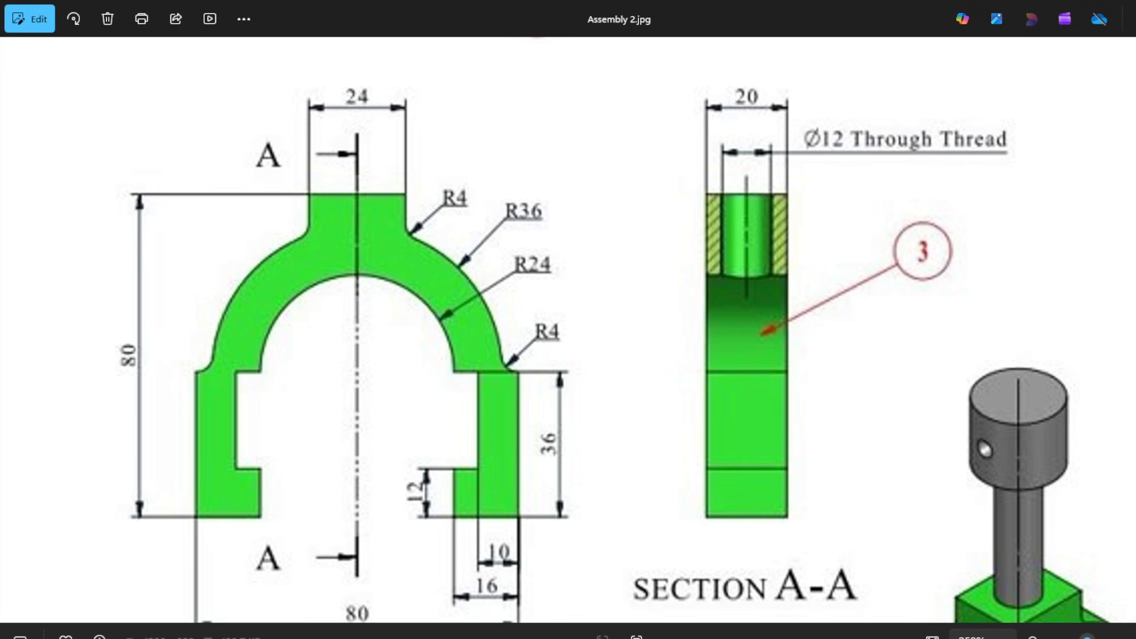
left_click(911, 638)
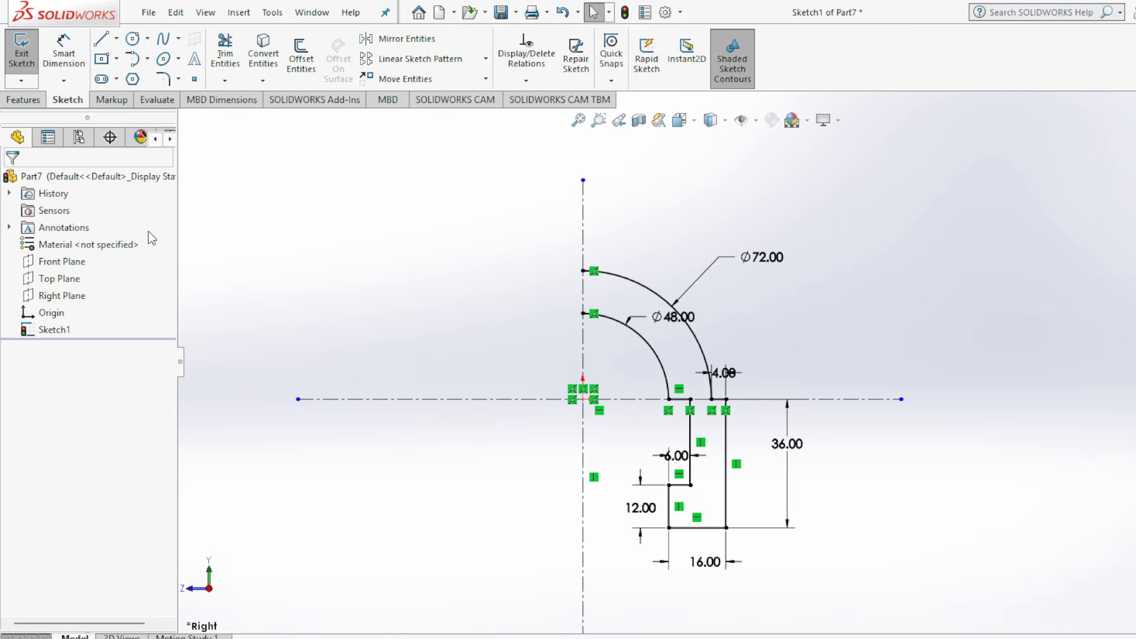
left_click(101, 39)
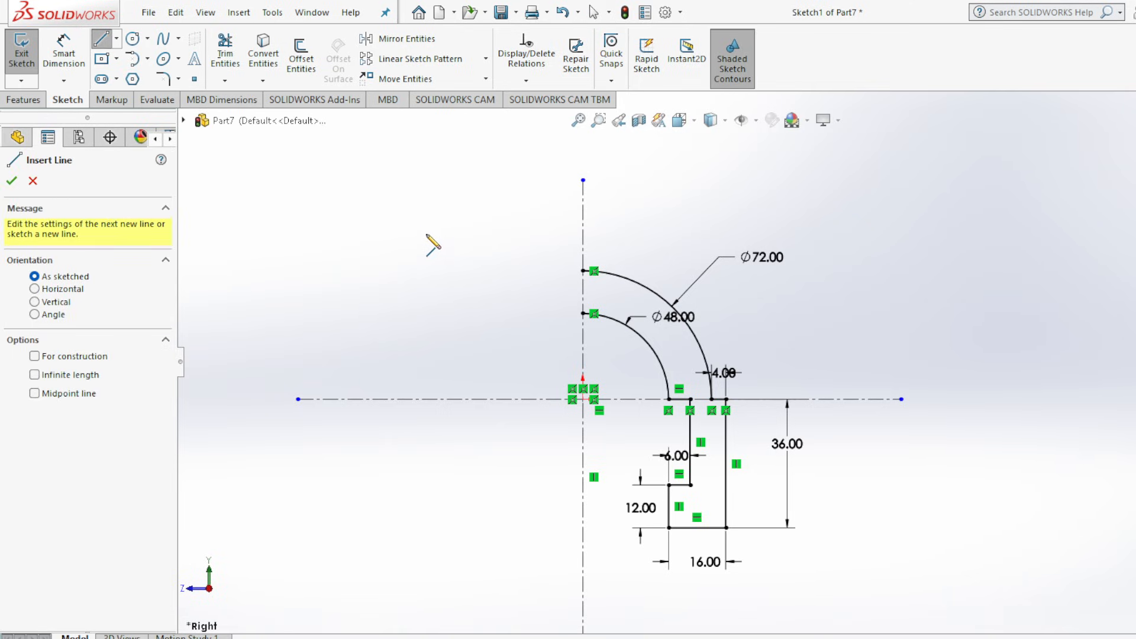
left_click(582, 271)
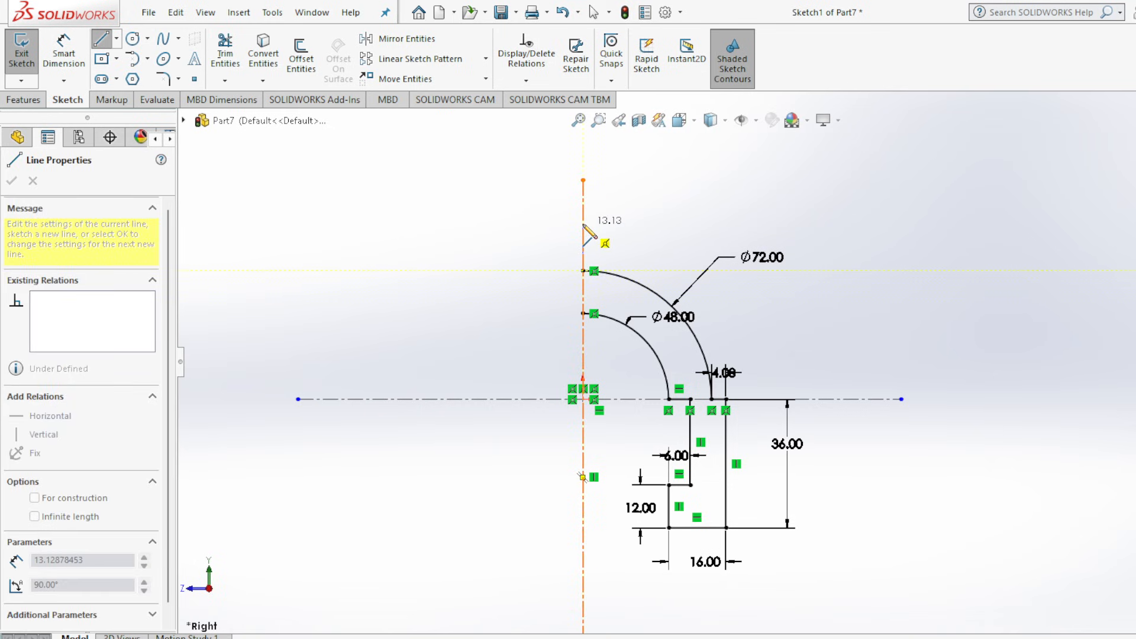
left_click(583, 224)
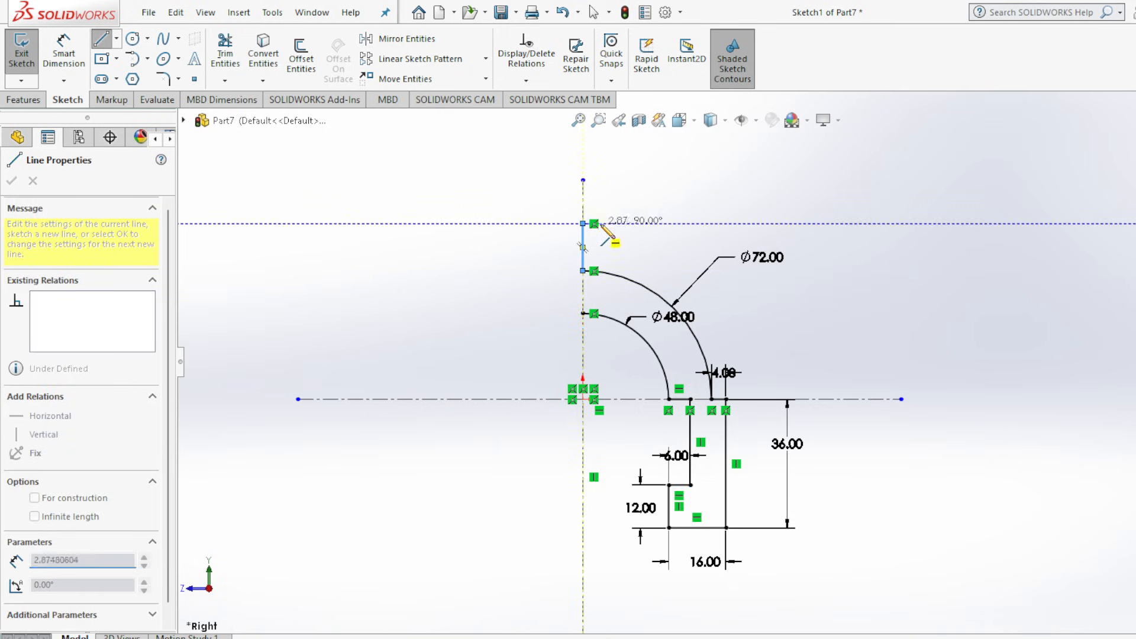
left_click(646, 224)
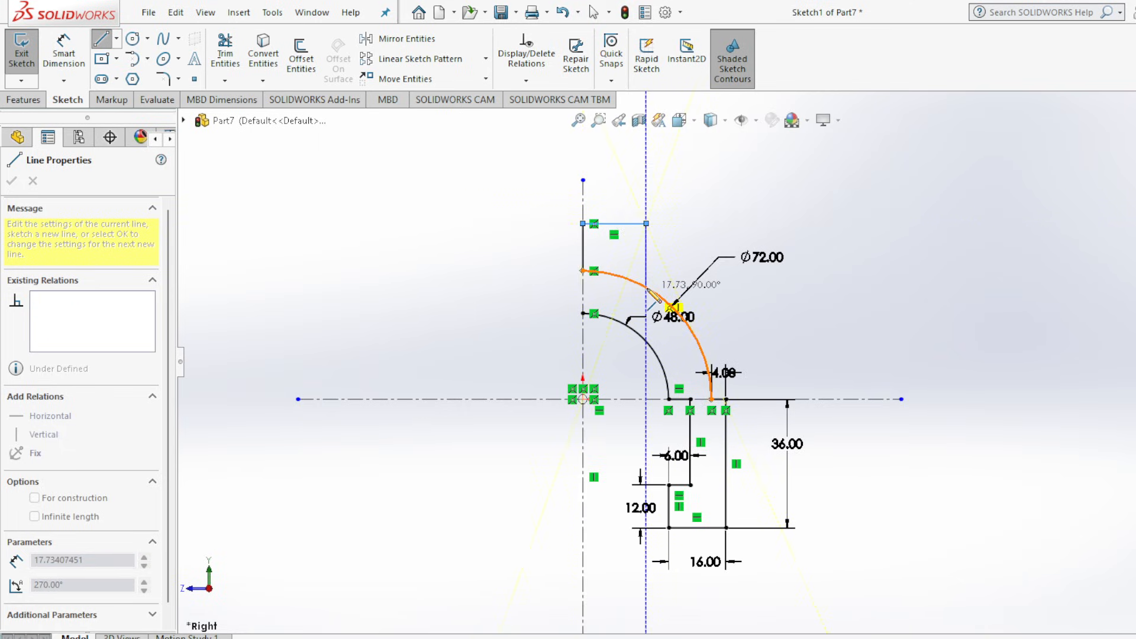
left_click(647, 287)
key("Escape")
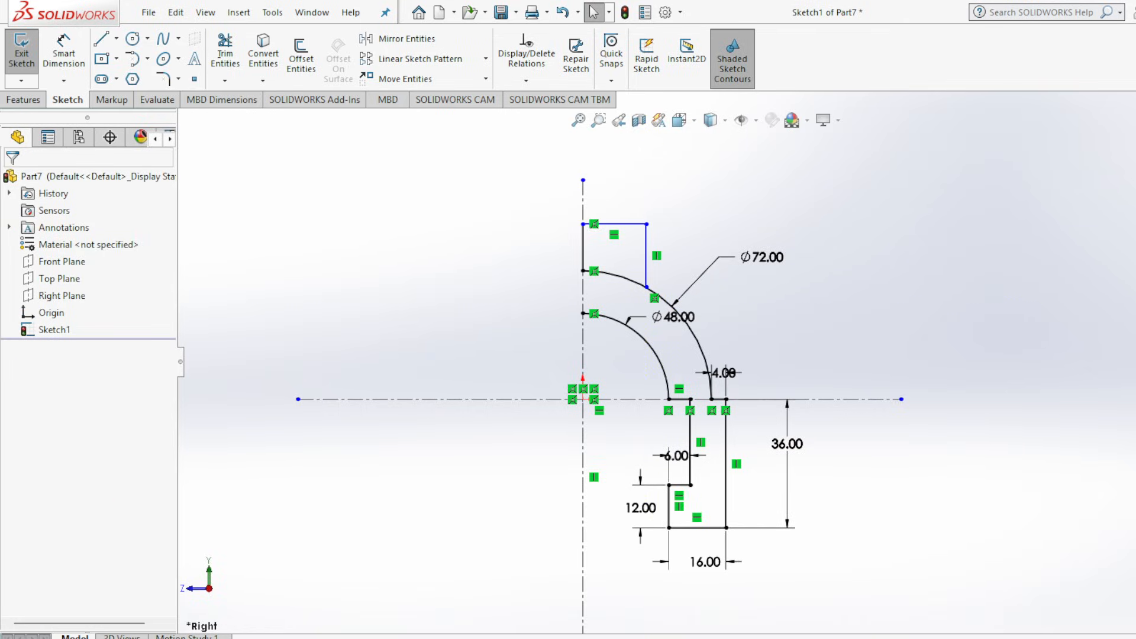
Check the boss width in the drawing and dimension the boss's top edge as 12 mm.
left_click(912, 638)
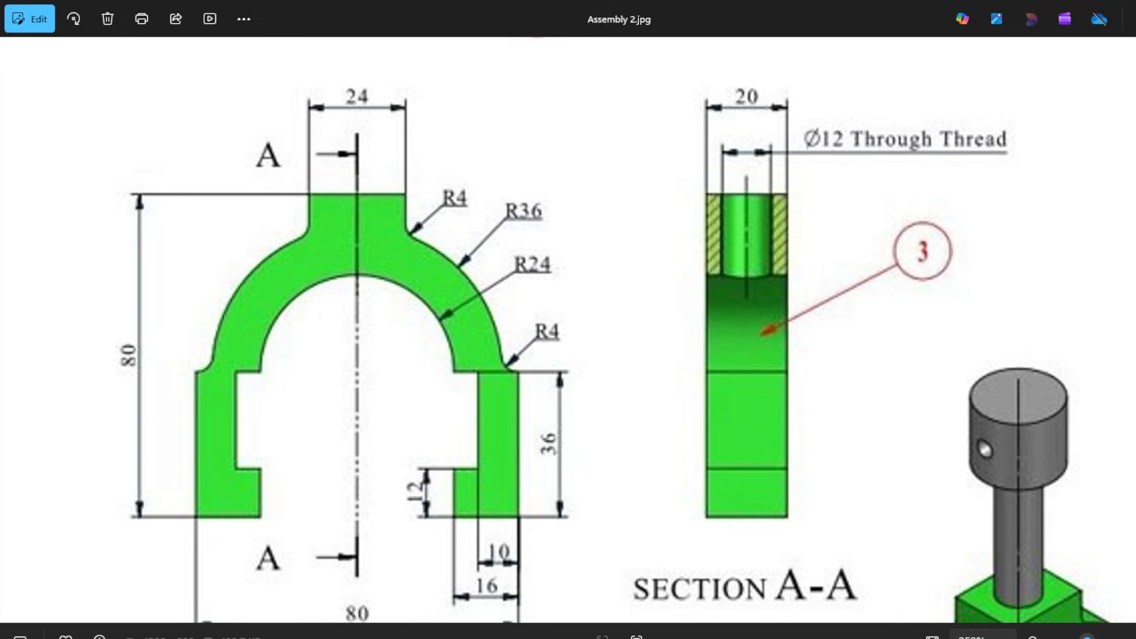
mouse_move(877, 638)
left_click(877, 604)
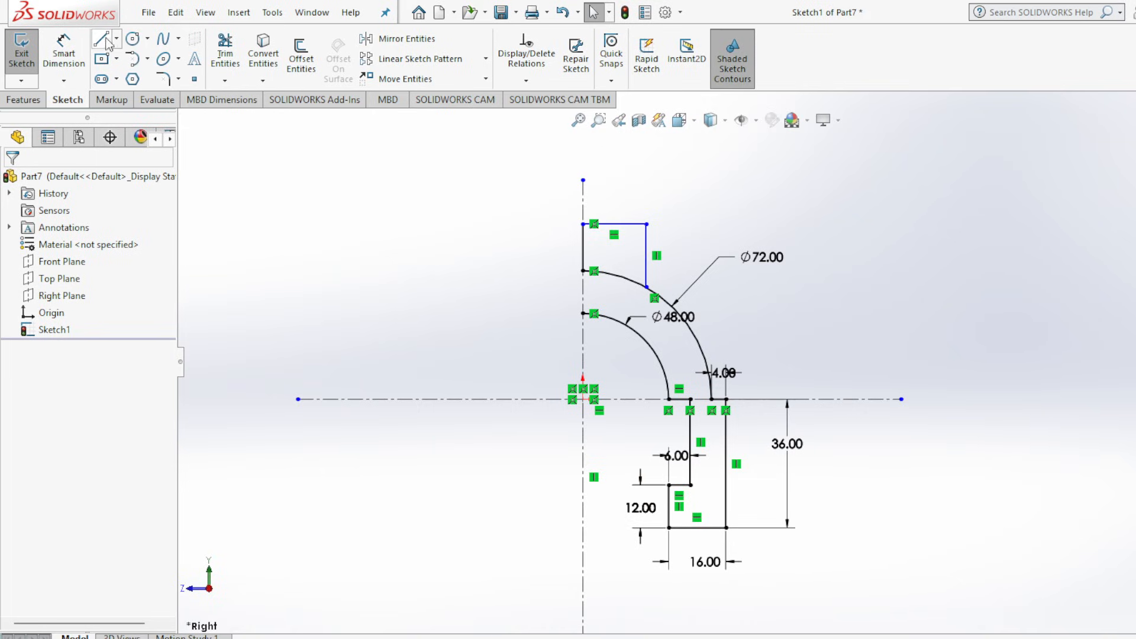
left_click(64, 53)
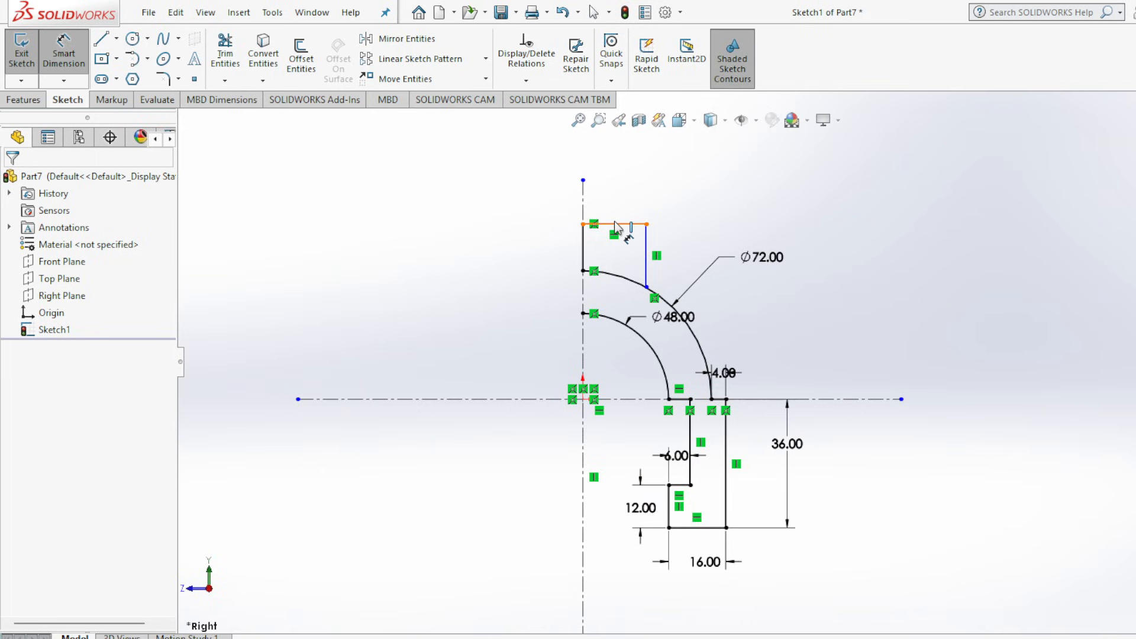
left_click(615, 226)
left_click(623, 198)
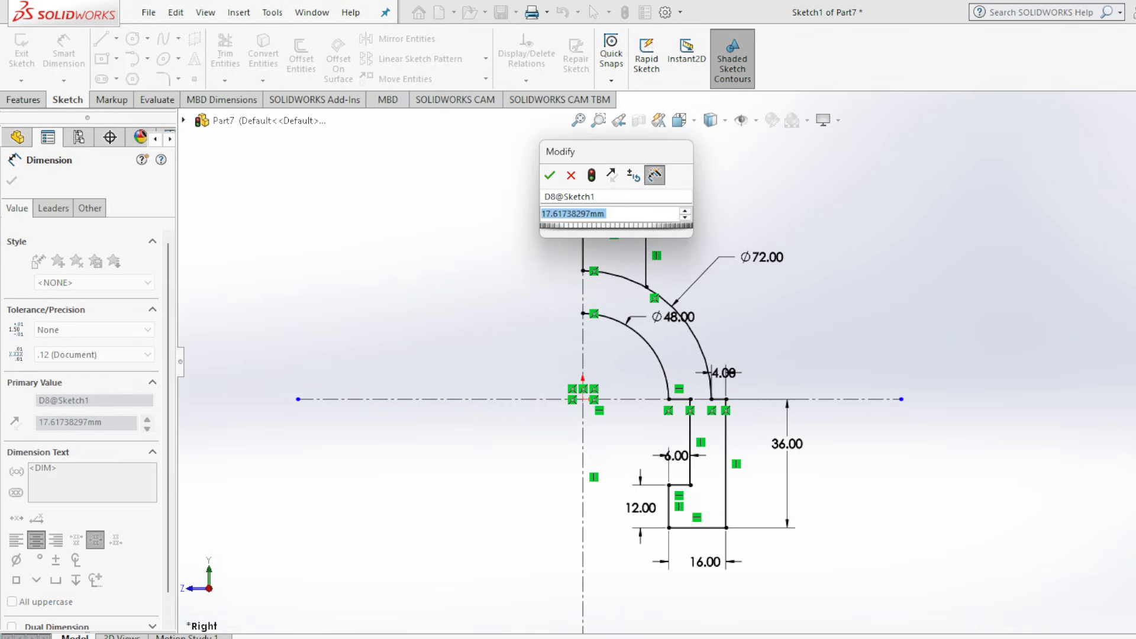
type("12")
key("Return")
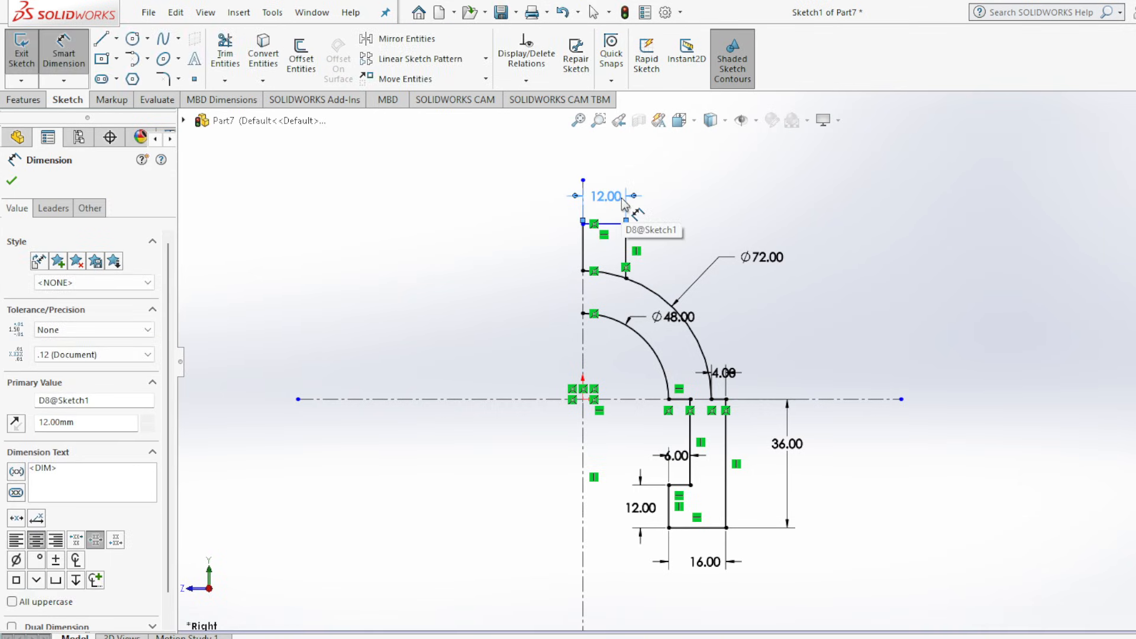
key("Escape")
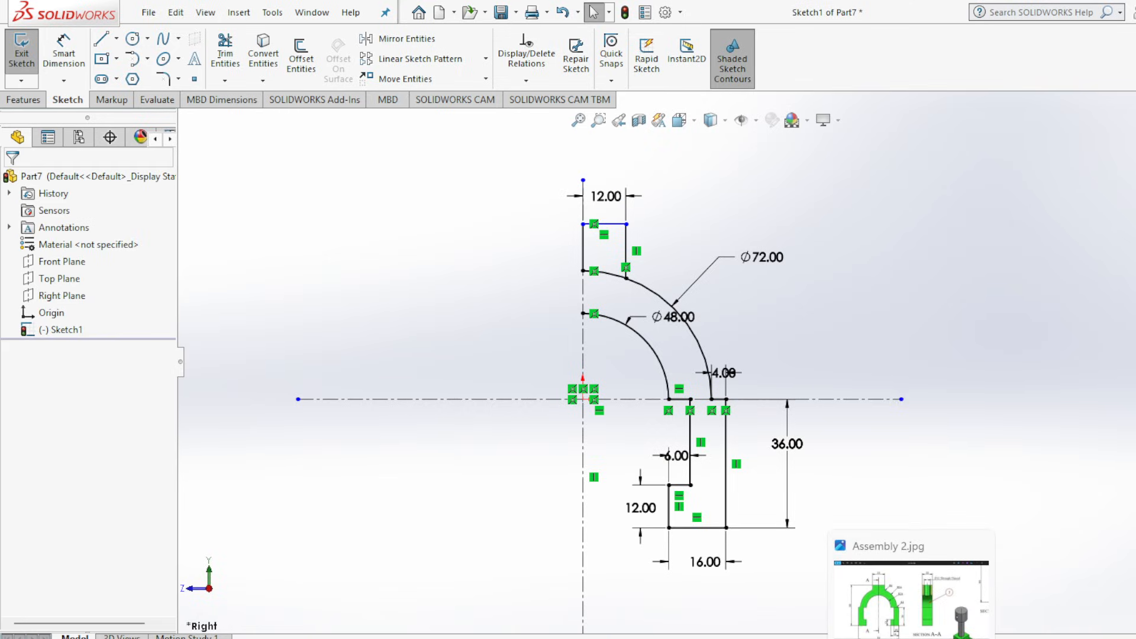
Check the slider's overall height in the Assembly 2.jpg drawing.
left_click(911, 638)
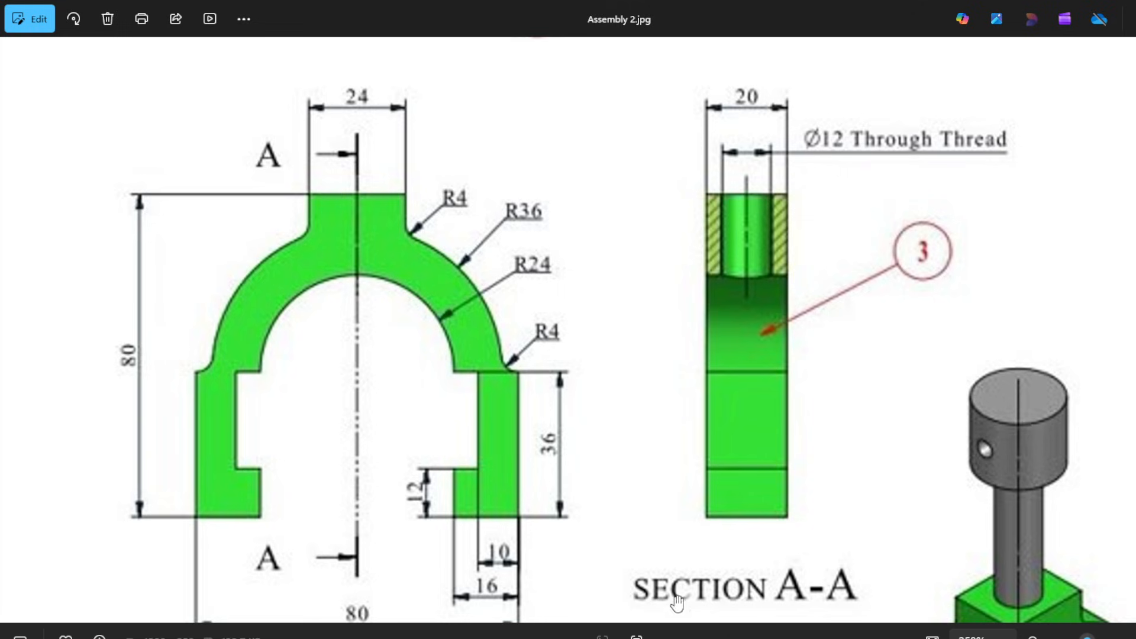
left_click(912, 638)
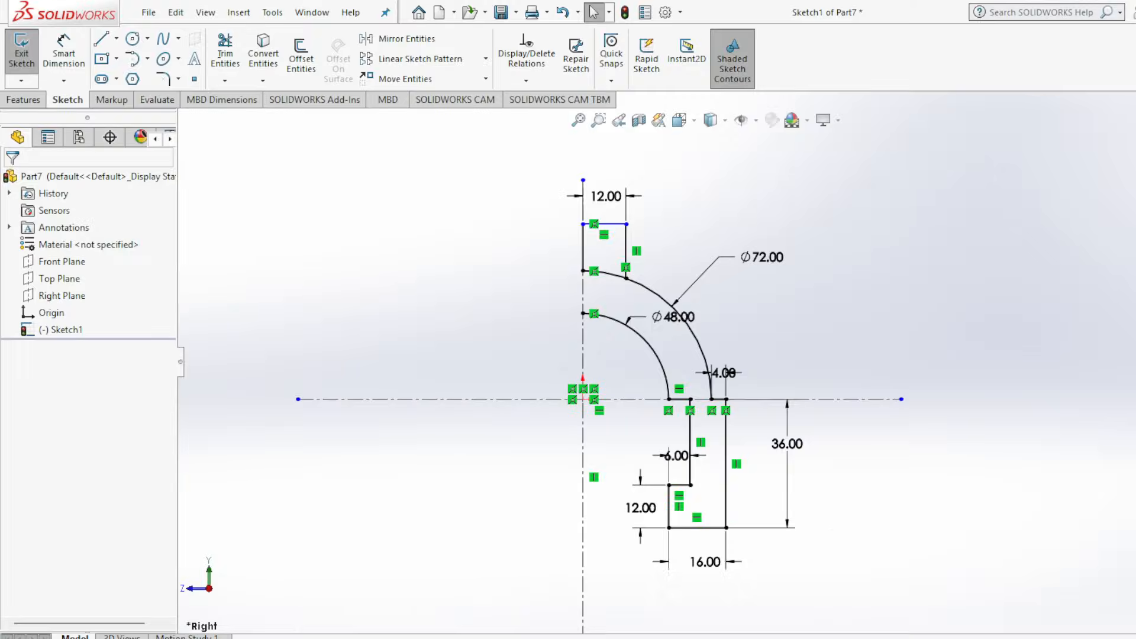
left_click(64, 52)
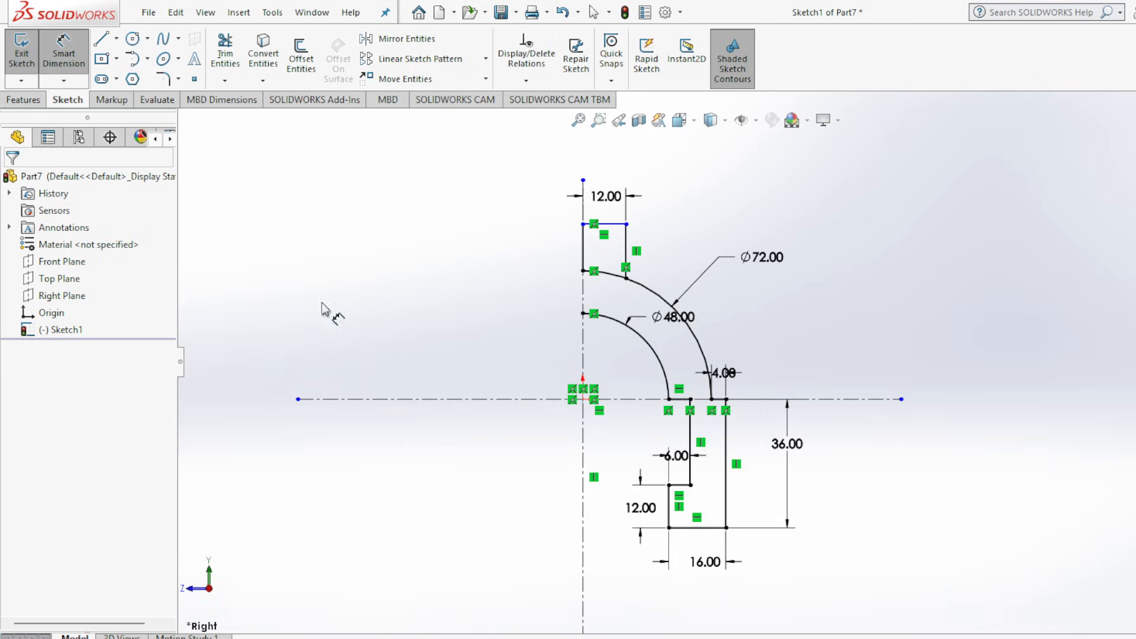
left_click(697, 535)
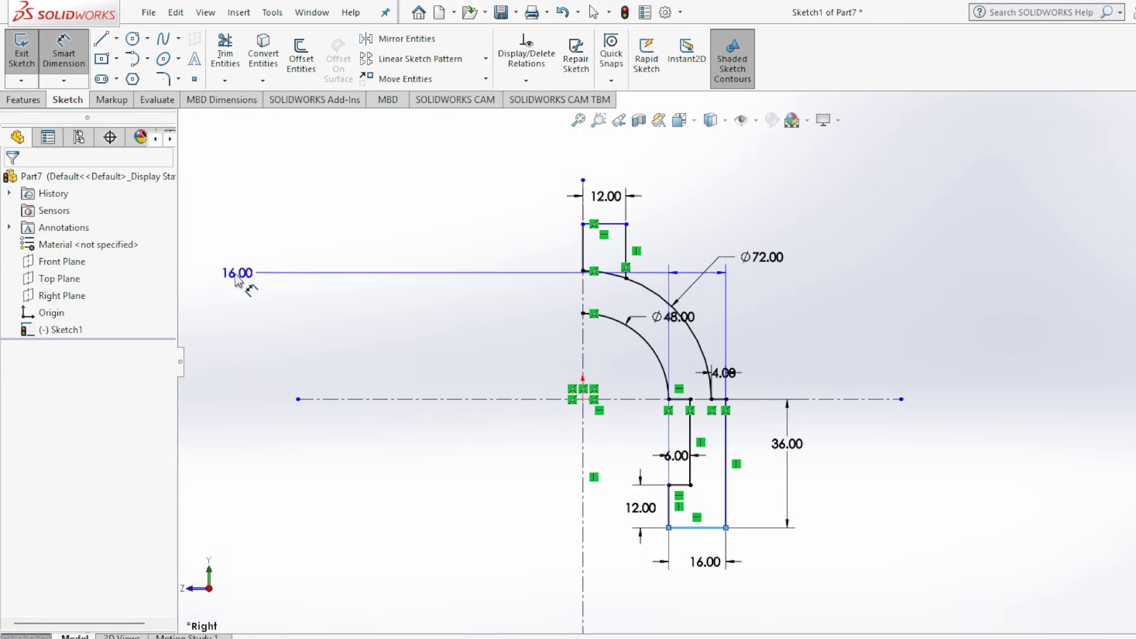
key("Escape")
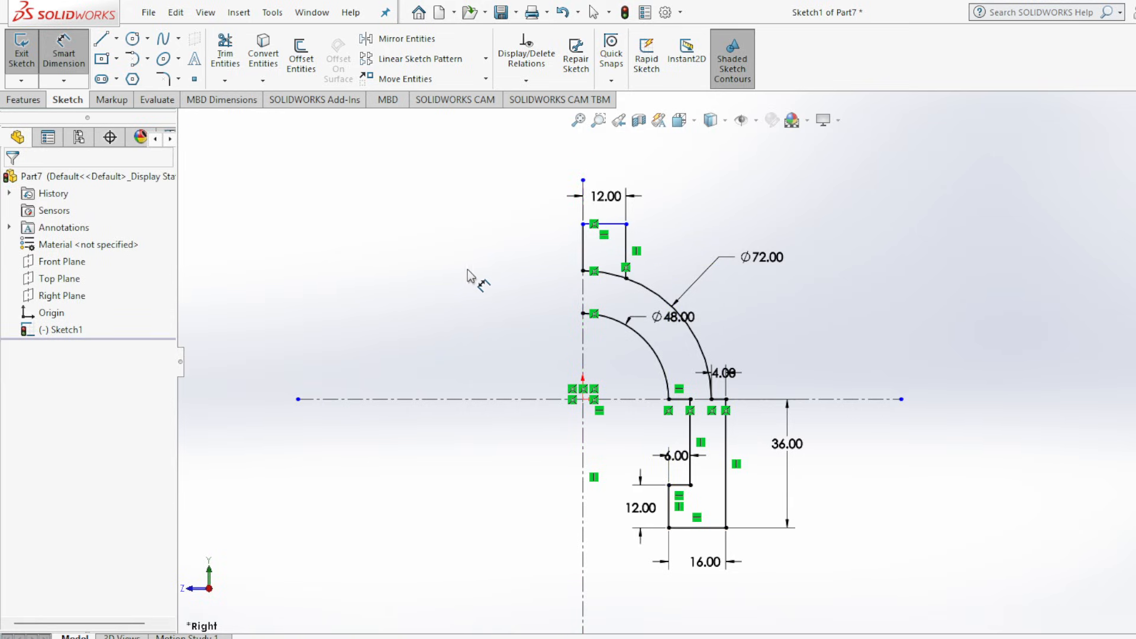
left_click(76, 54)
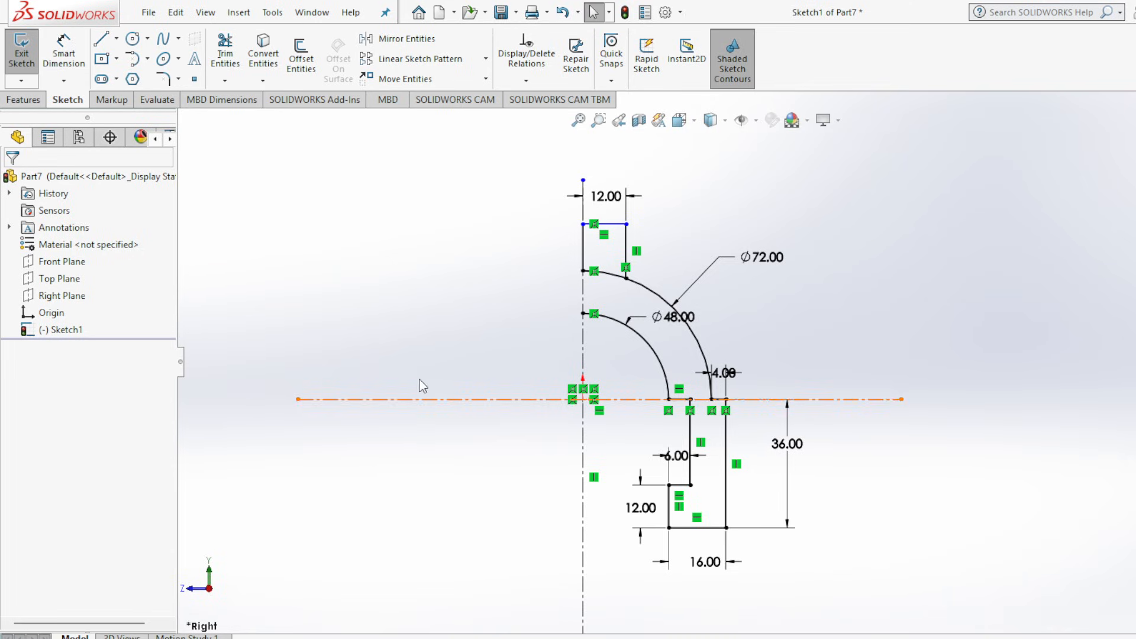
Dimension the overall height from the leg's bottom edge to the boss's top edge as 80 mm.
left_click(76, 70)
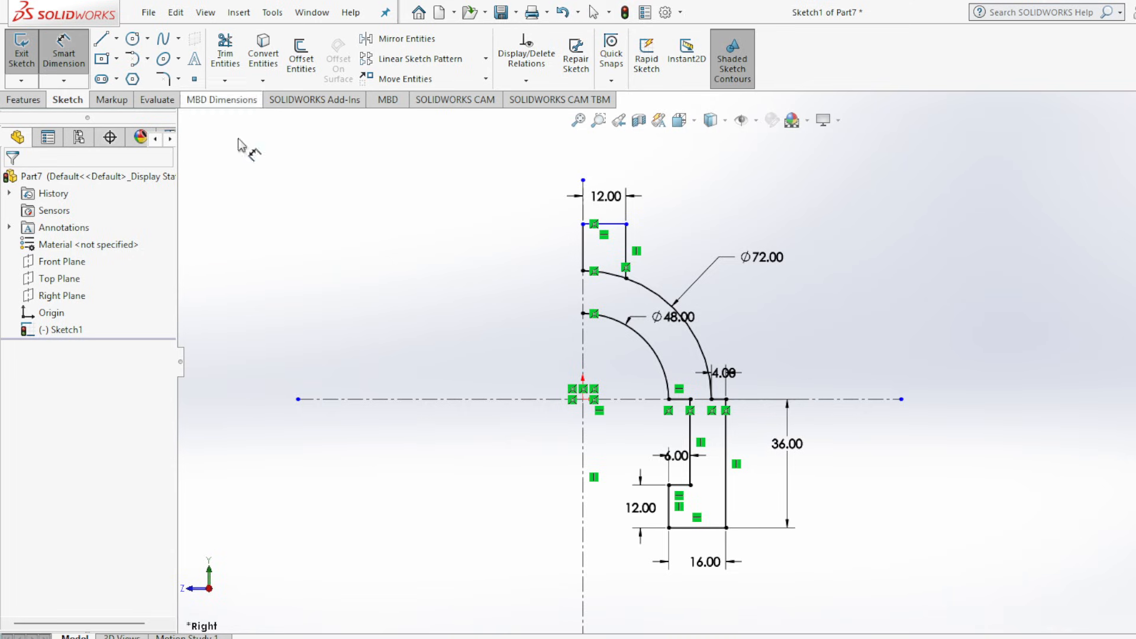
left_click(712, 532)
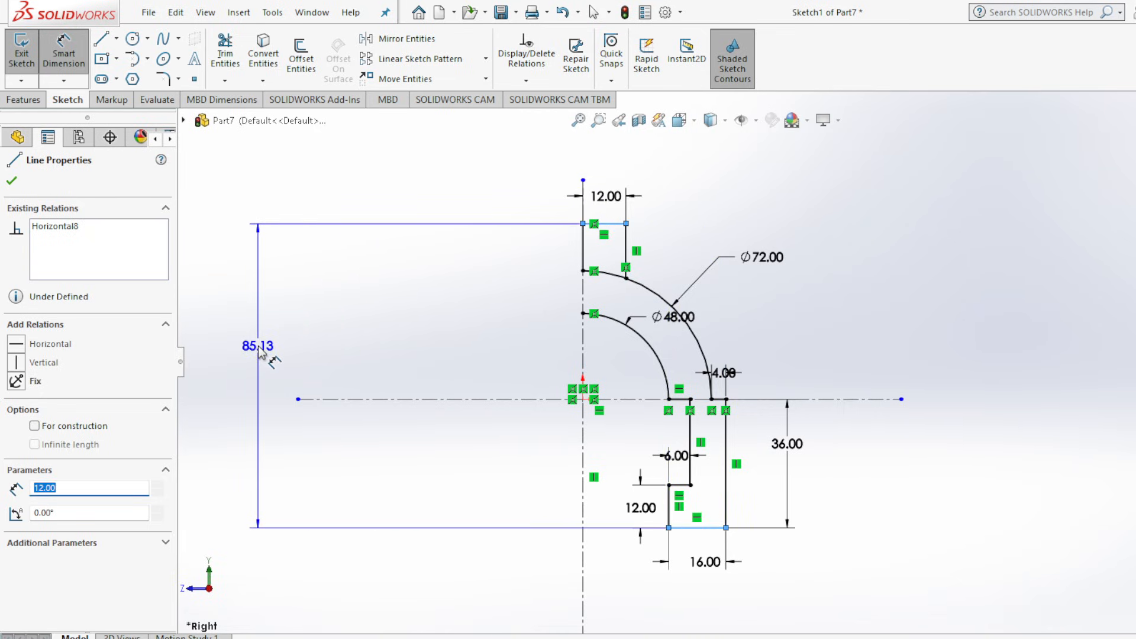
left_click(268, 343)
type("80")
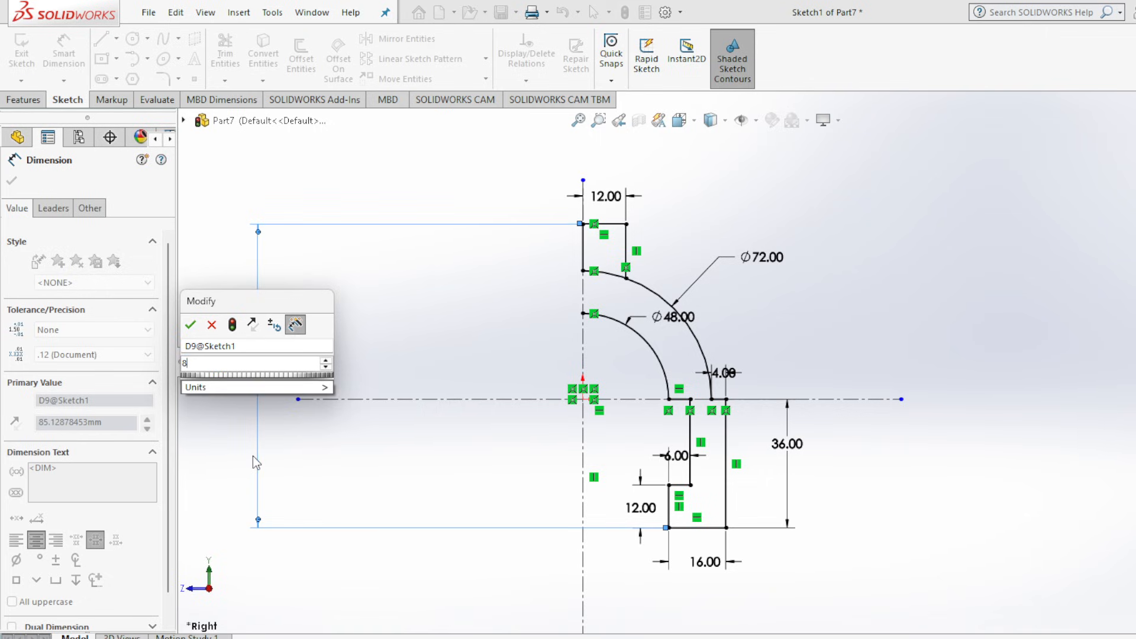
key("Return")
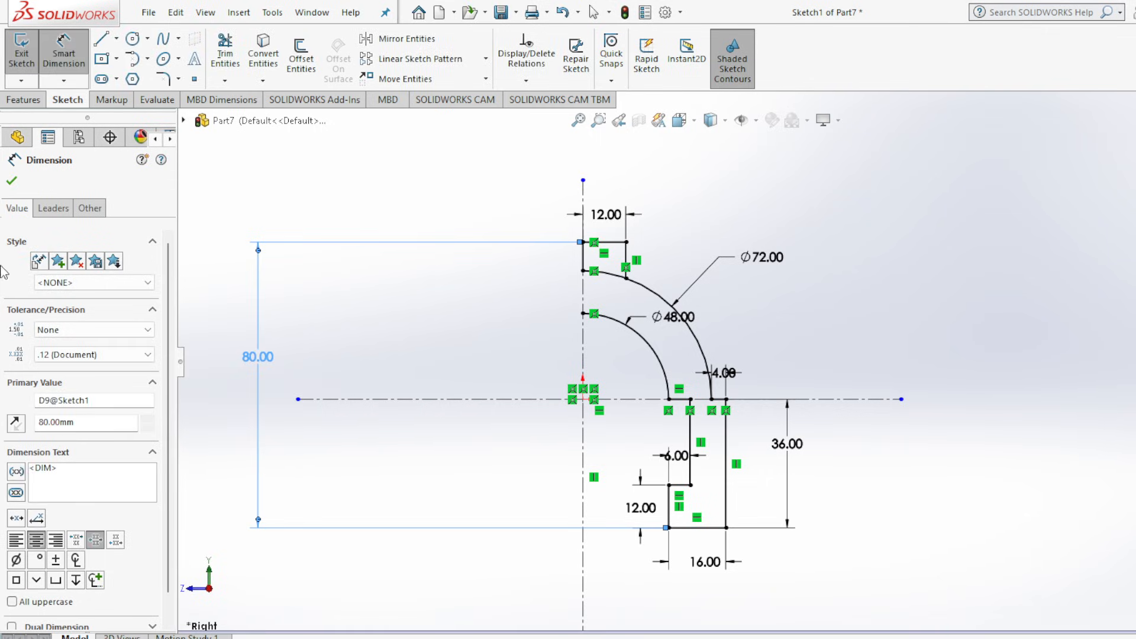
left_click(12, 180)
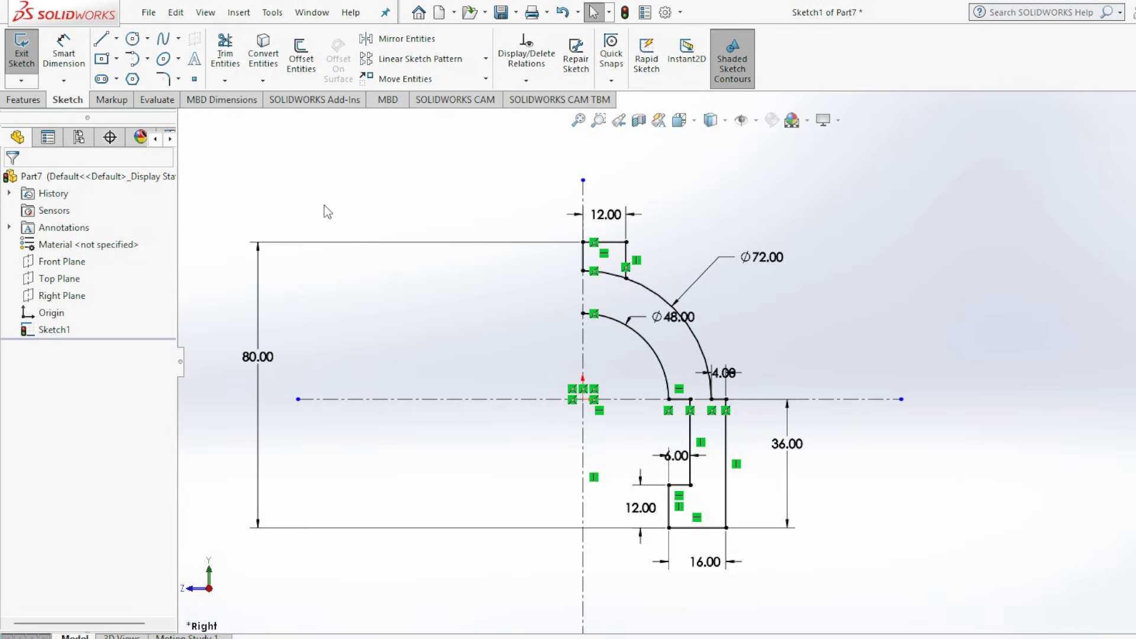
Trim away the segment of the outer arc beneath the top boss with Power trim.
scroll(606, 282, "down", 5)
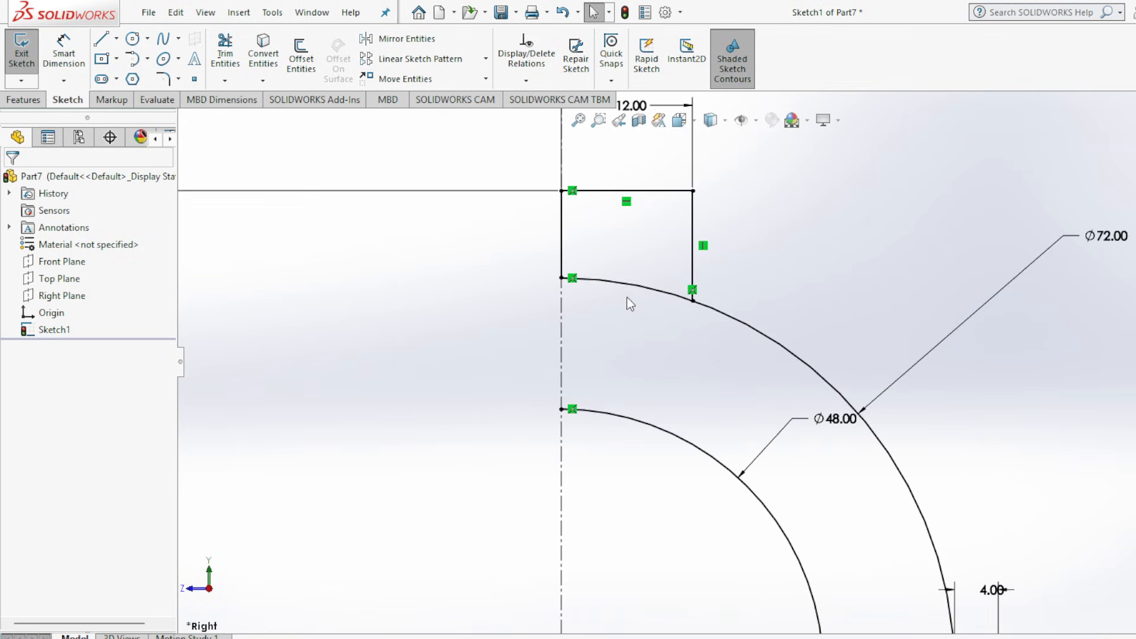
left_click(226, 55)
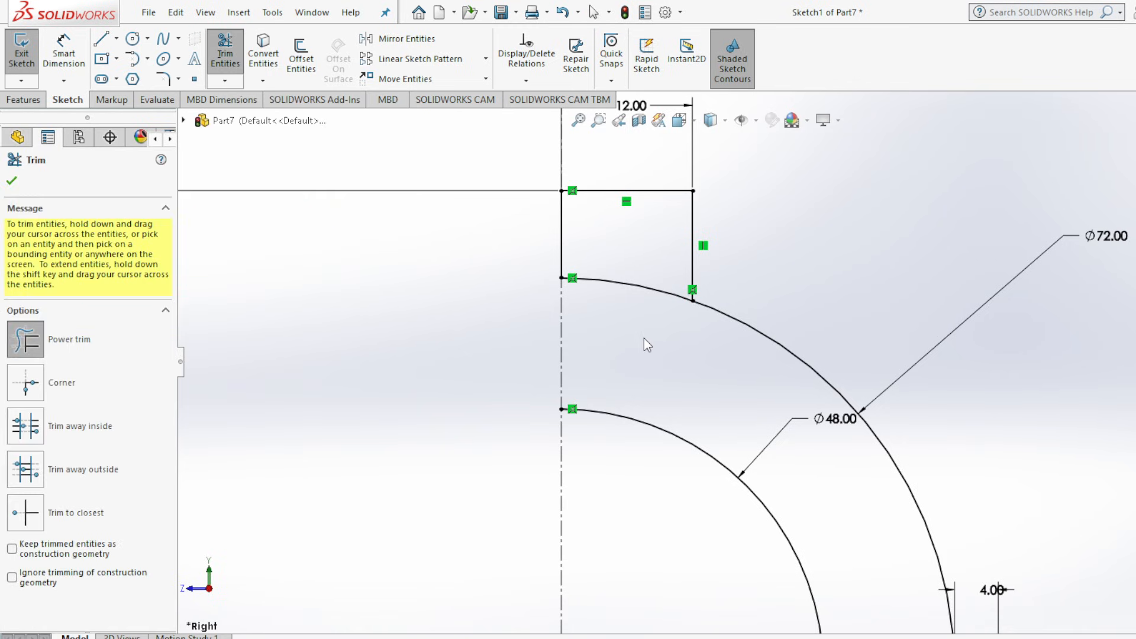
left_click_drag(644, 339, 629, 279)
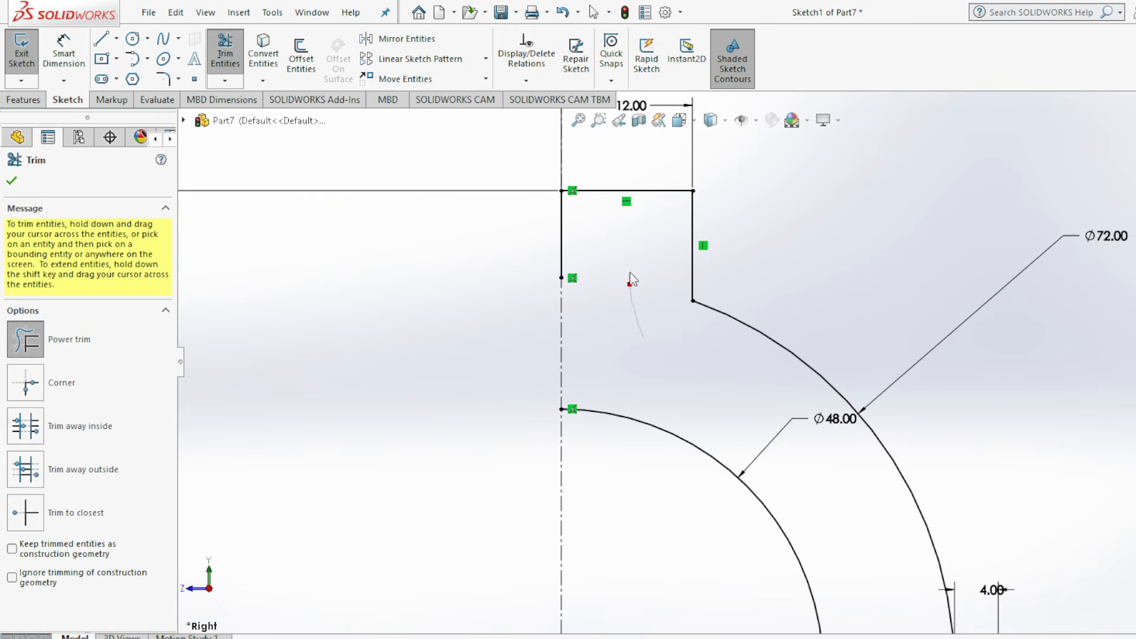
Finish trimming and review the slider's whole half profile with its dimensions.
left_click(11, 181)
key("f")
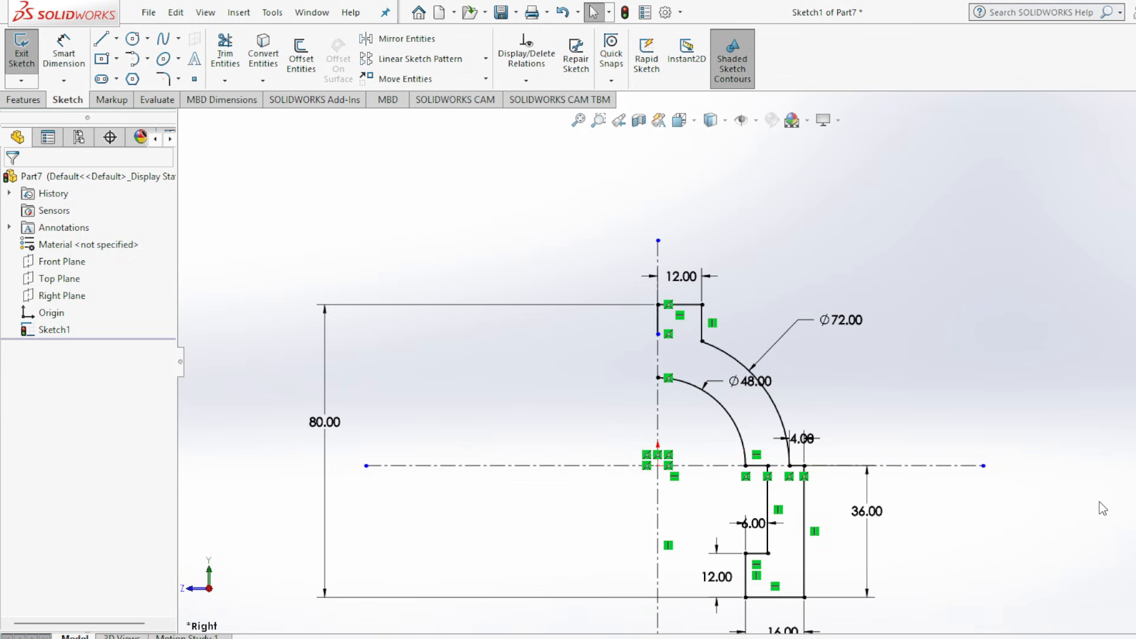
scroll(1046, 471, "down", 2)
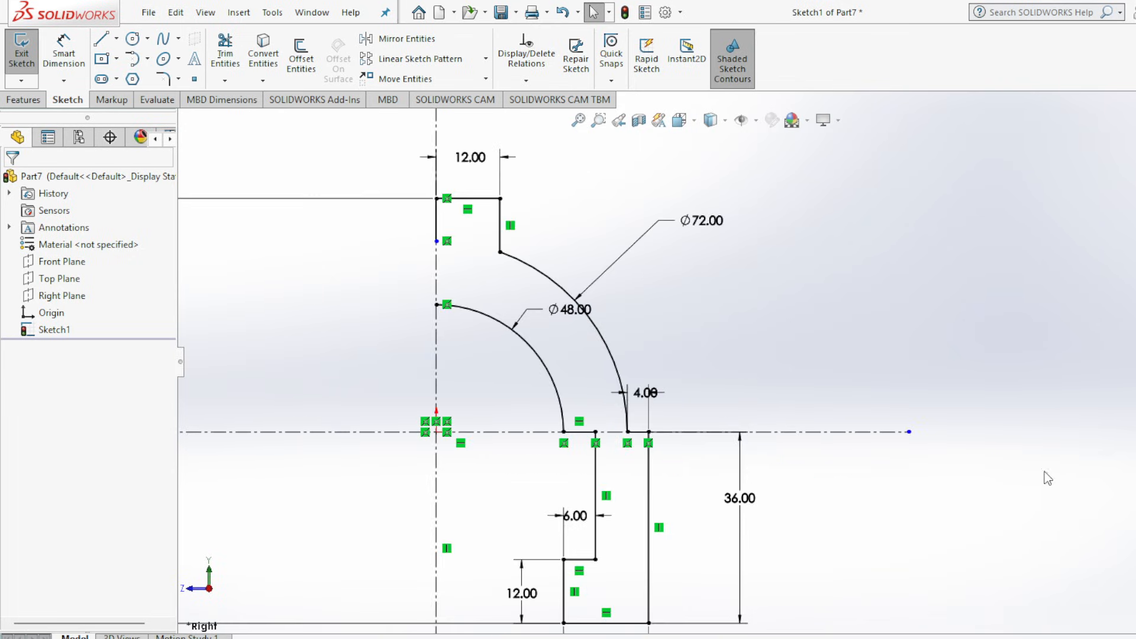
scroll(583, 199, "up", 2)
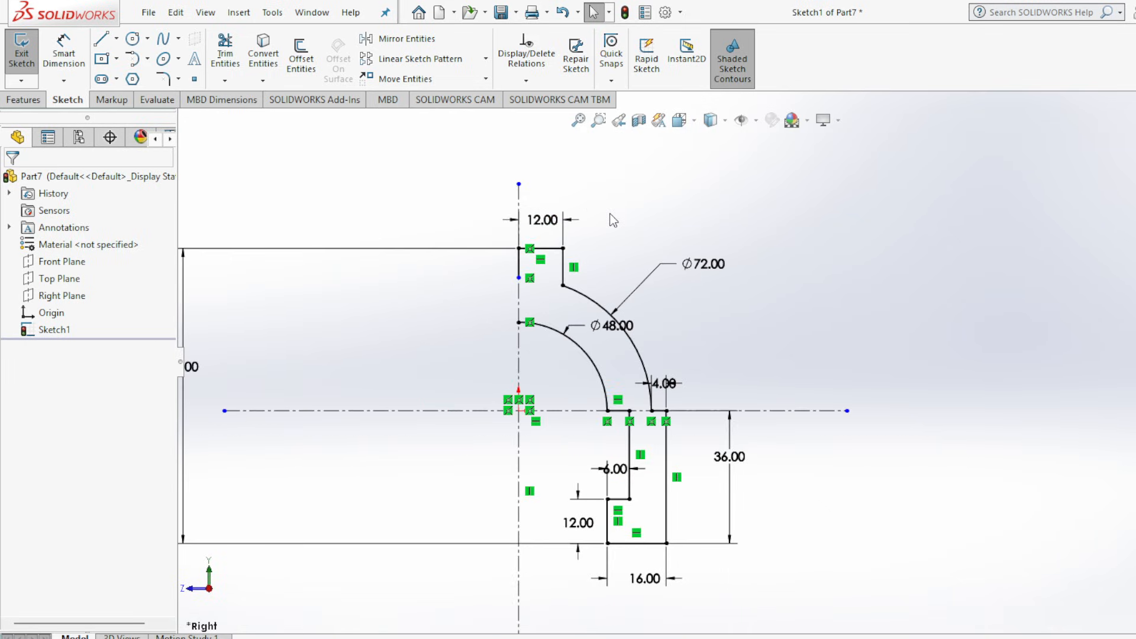
middle_click_drag(610, 214, 614, 225)
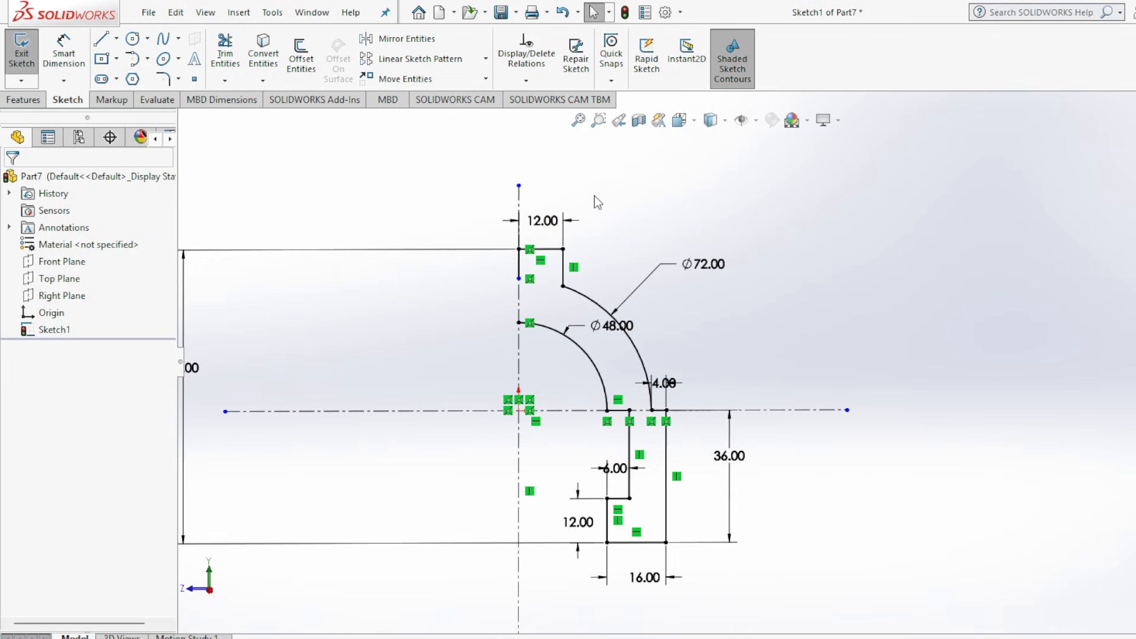
scroll(570, 357, "up", 2)
scroll(614, 399, "down", 2)
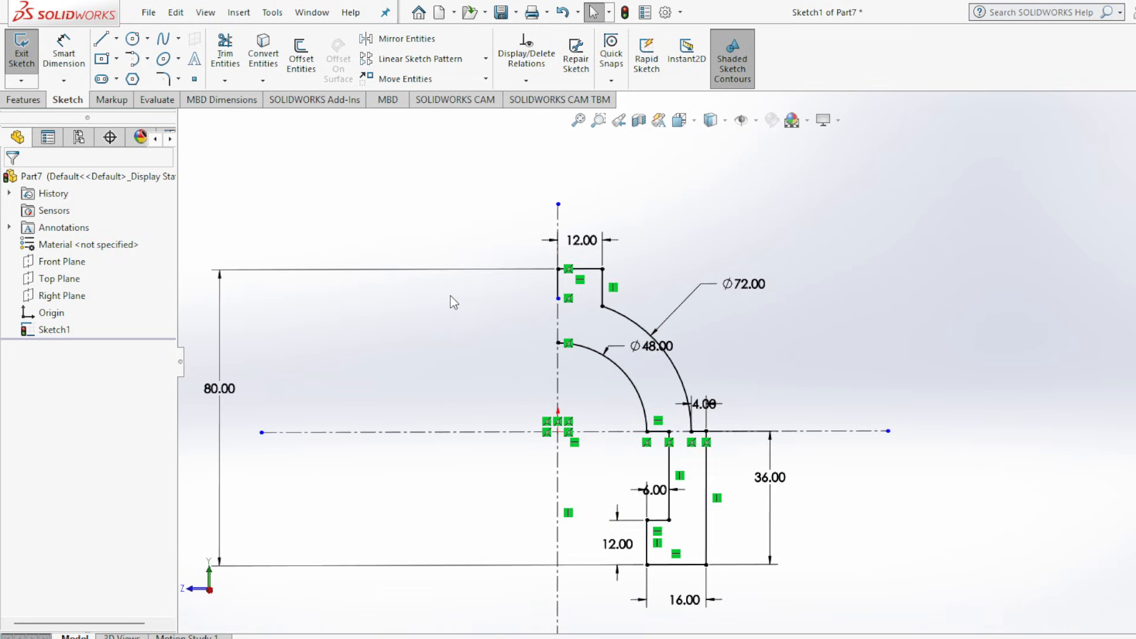
scroll(473, 294, "up", 2)
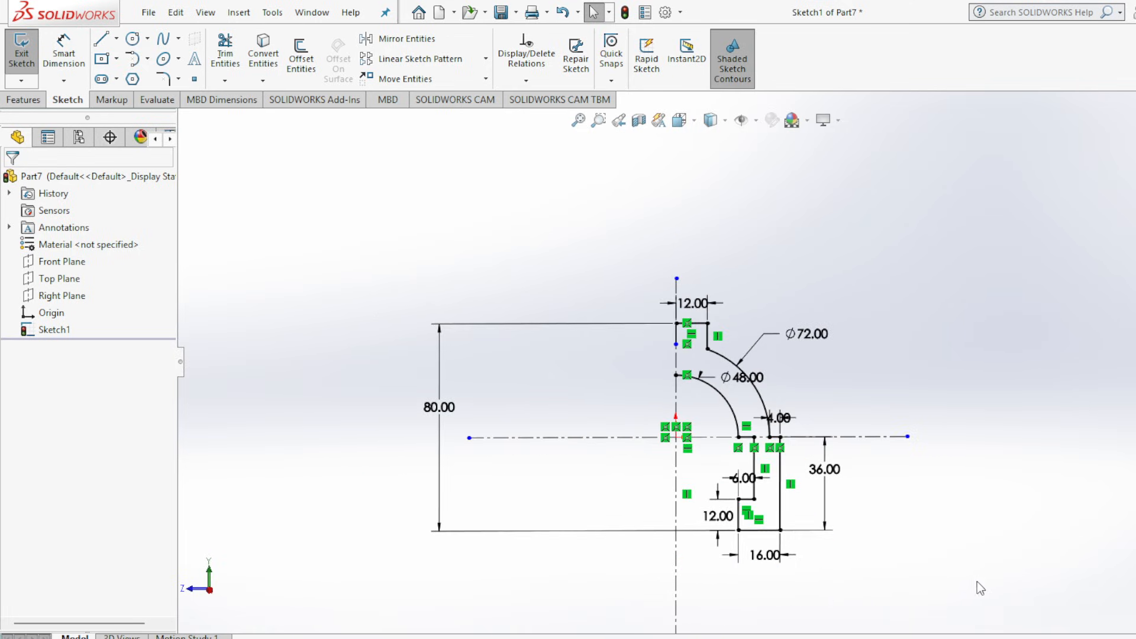
scroll(977, 581, "down", 2)
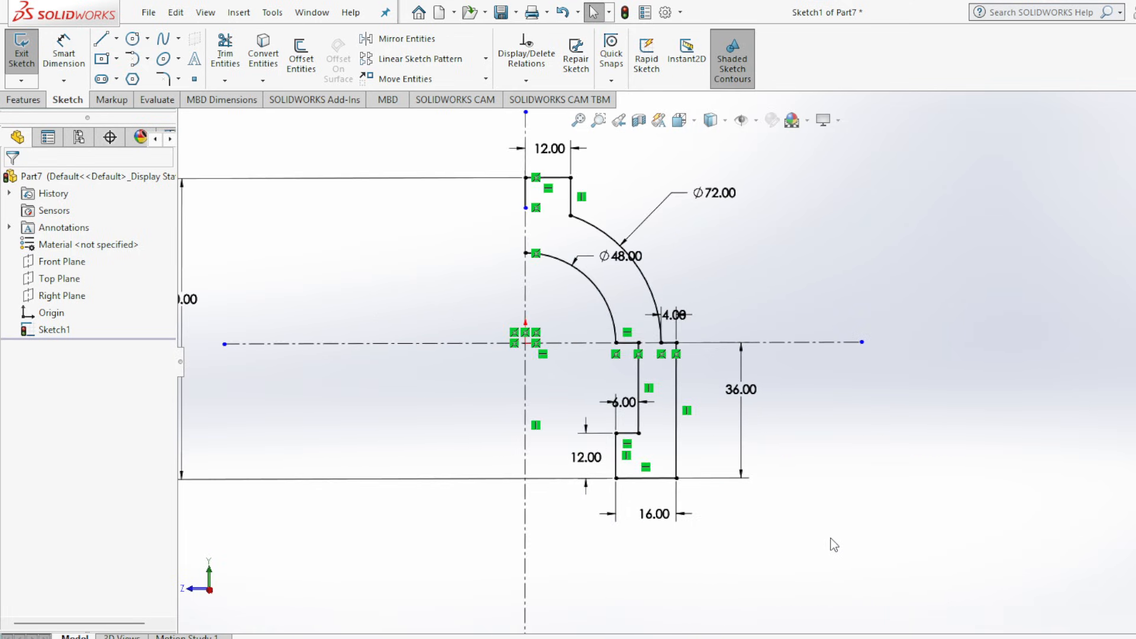
scroll(834, 527, "up", 1)
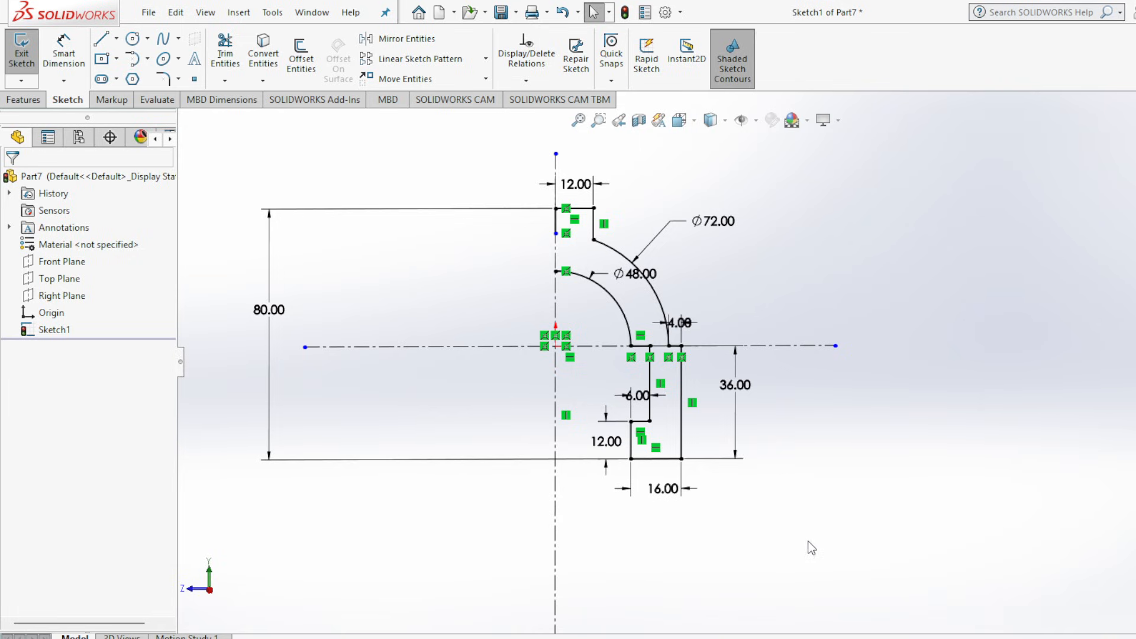
left_click(396, 43)
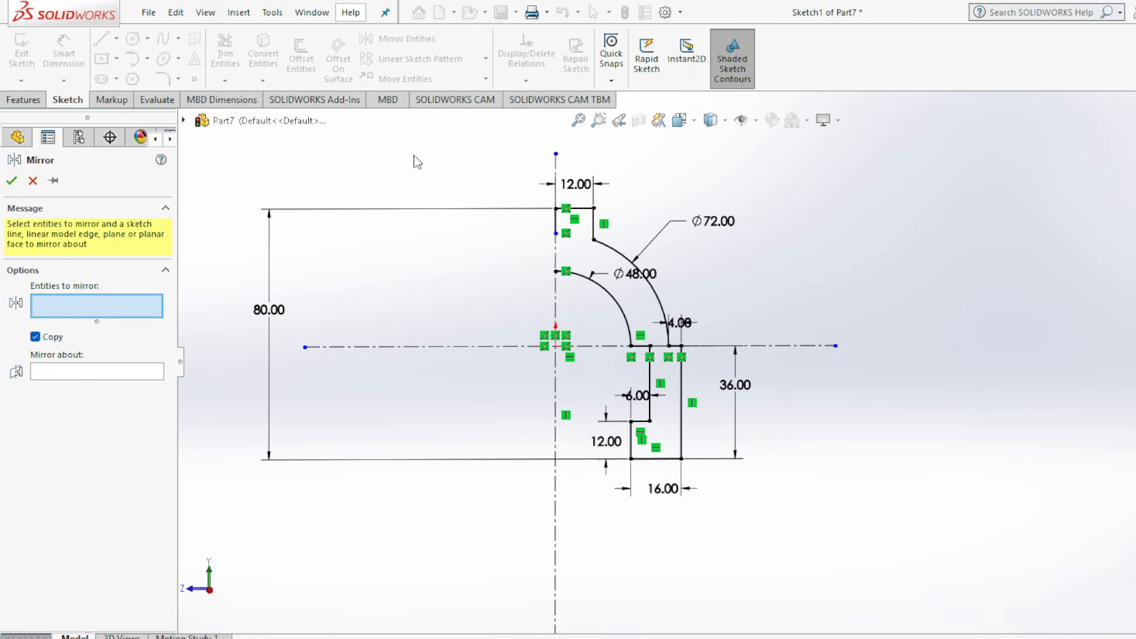
left_click(578, 212)
left_click(593, 228)
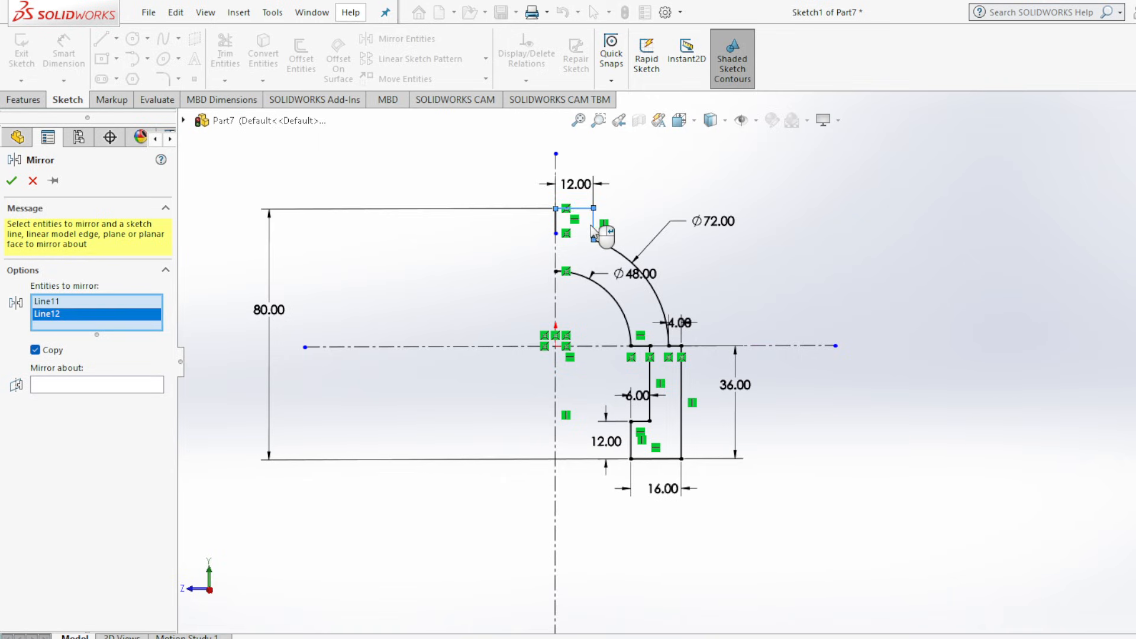
left_click(610, 249)
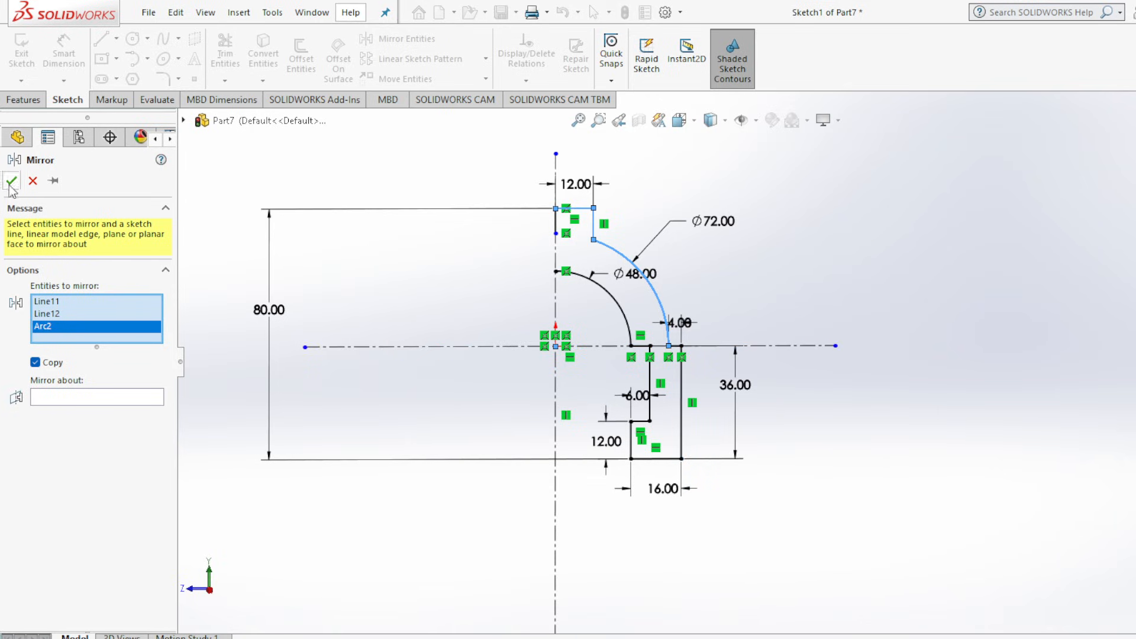
left_click(33, 181)
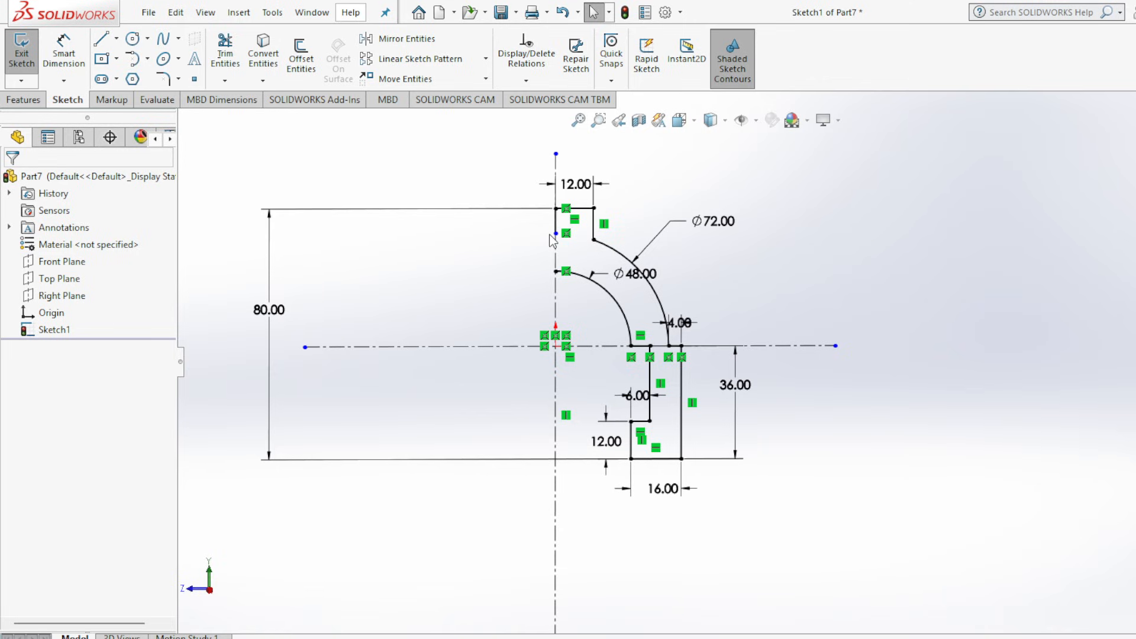
Replace the short vertical line on the centerline with a 20 mm line joining the inner arc's top end to the boss's top edge.
left_click(555, 225)
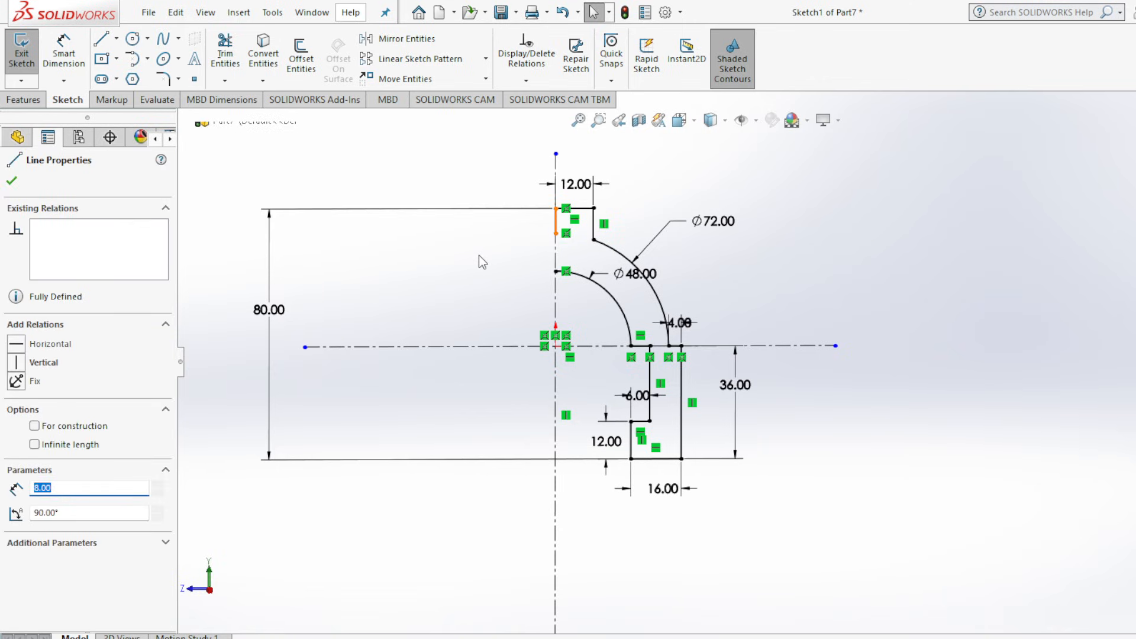
key("Escape")
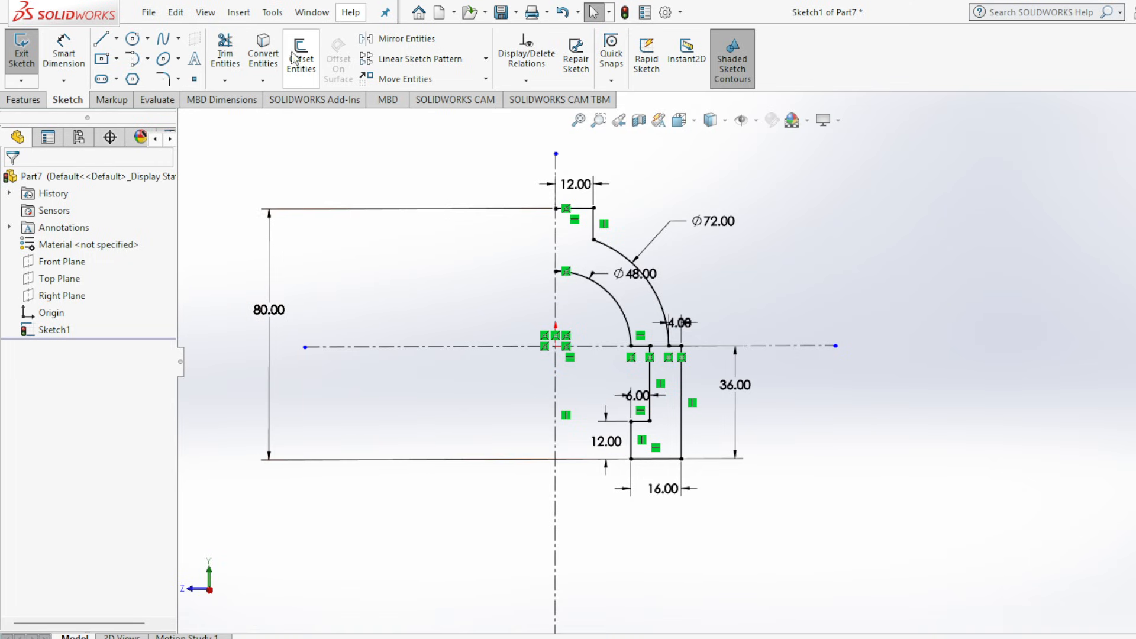
left_click(101, 38)
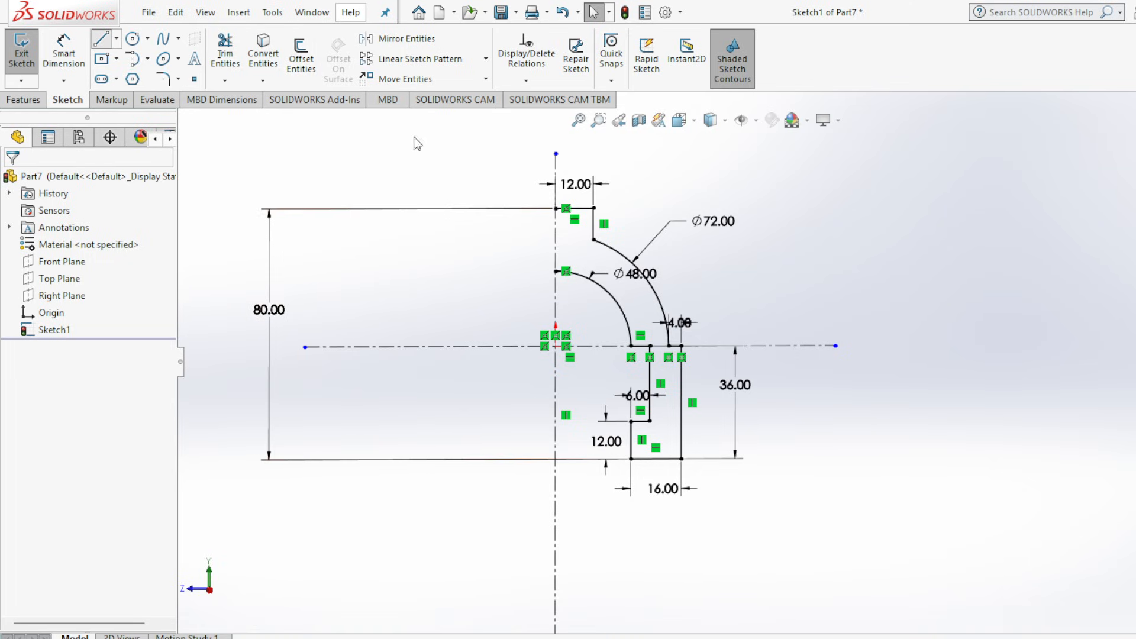
left_click(555, 271)
left_click(556, 208)
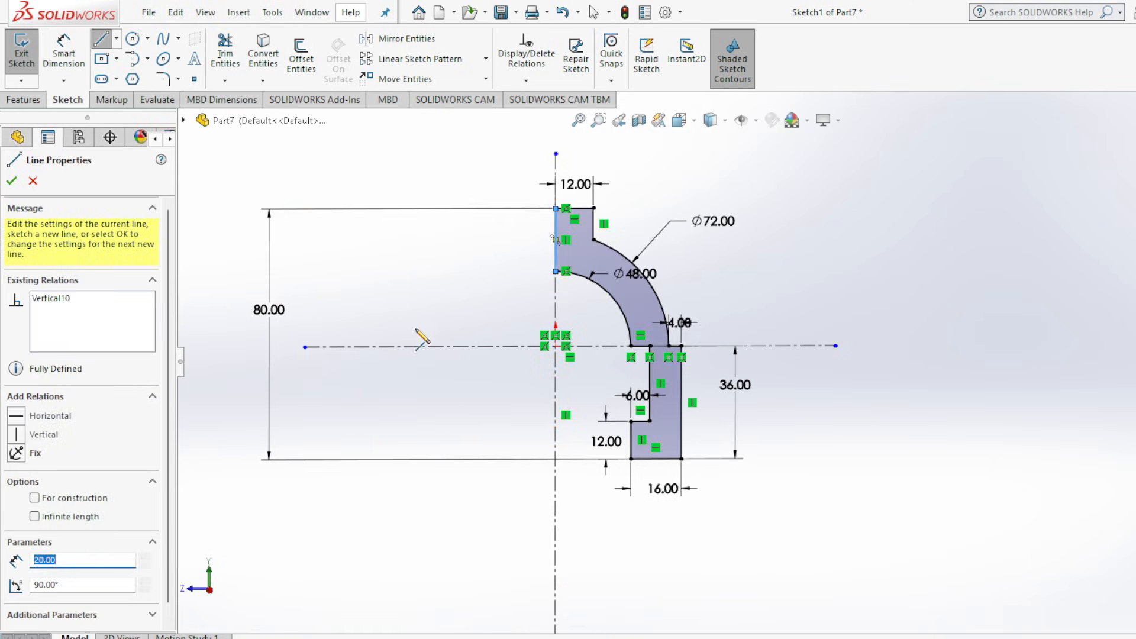
left_click(11, 180)
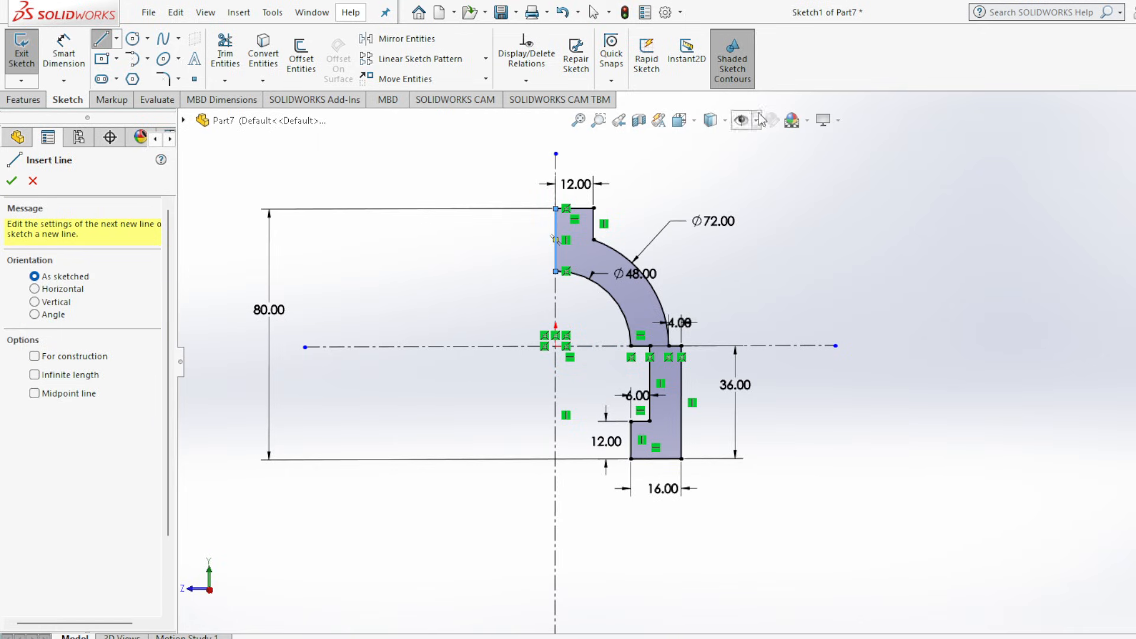
left_click(12, 181)
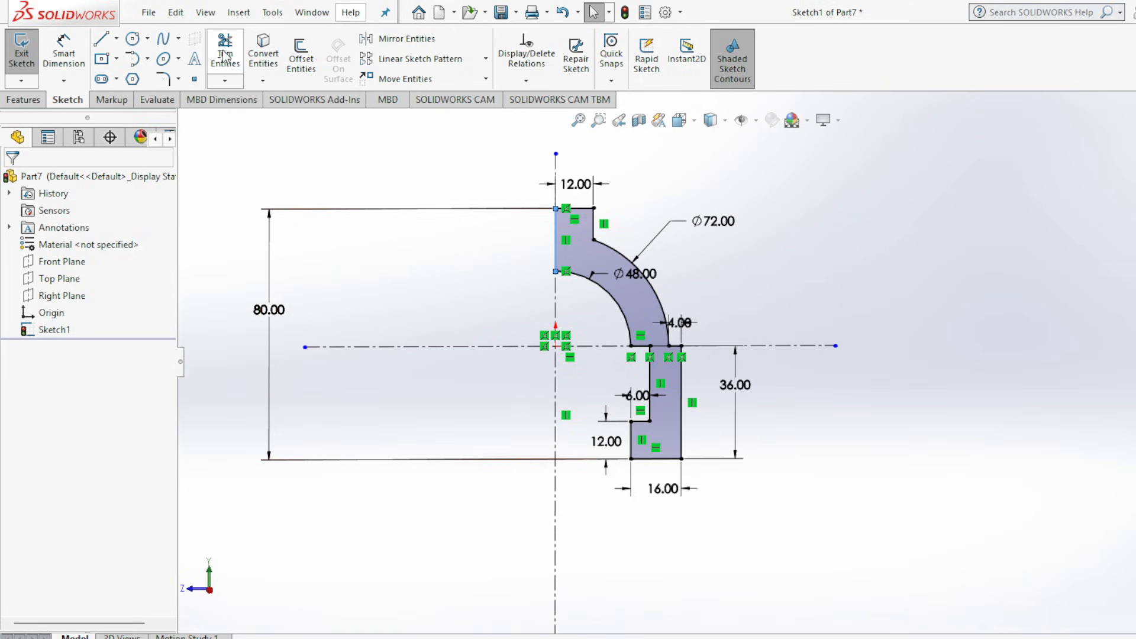
Mirror all lines and arcs of the half profile about the vertical centerline, keeping the original.
left_click(395, 39)
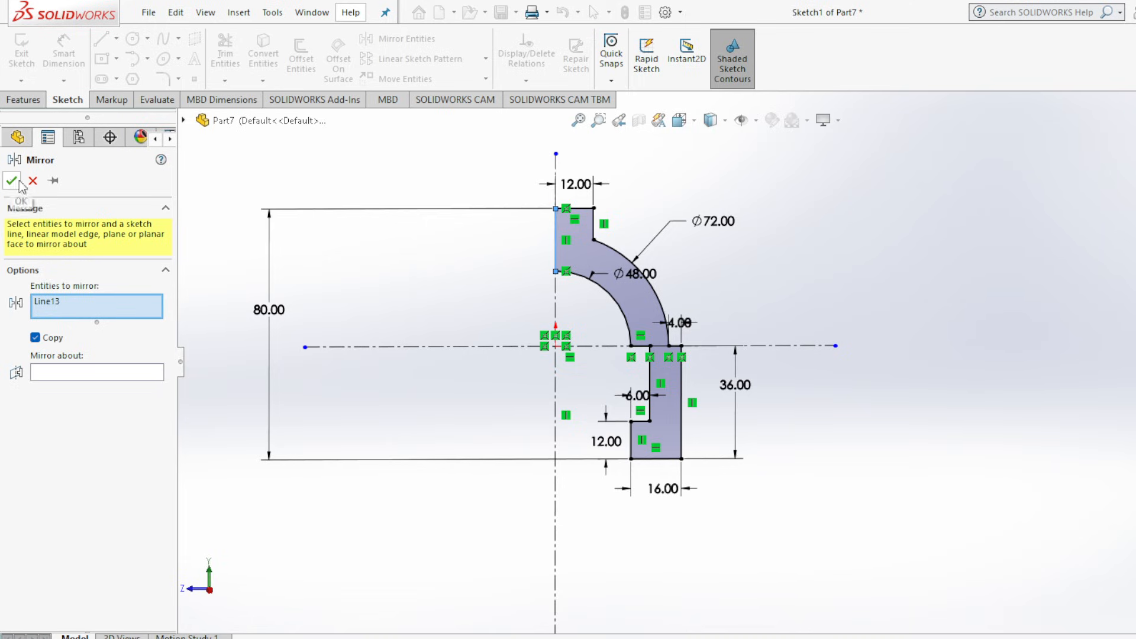
left_click(629, 290)
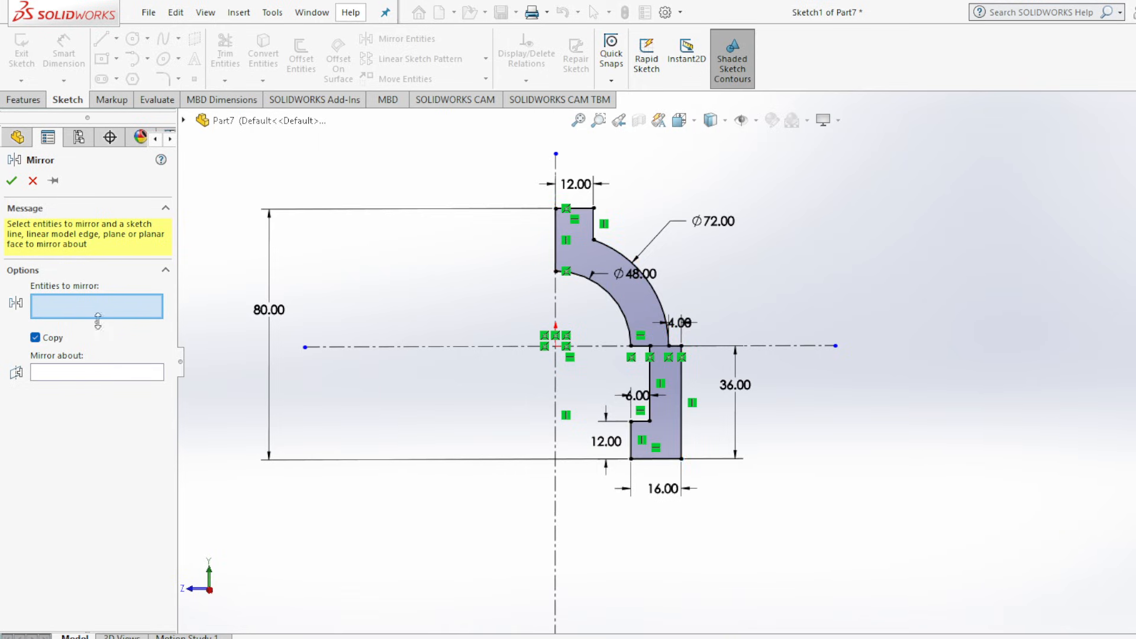
left_click(635, 293)
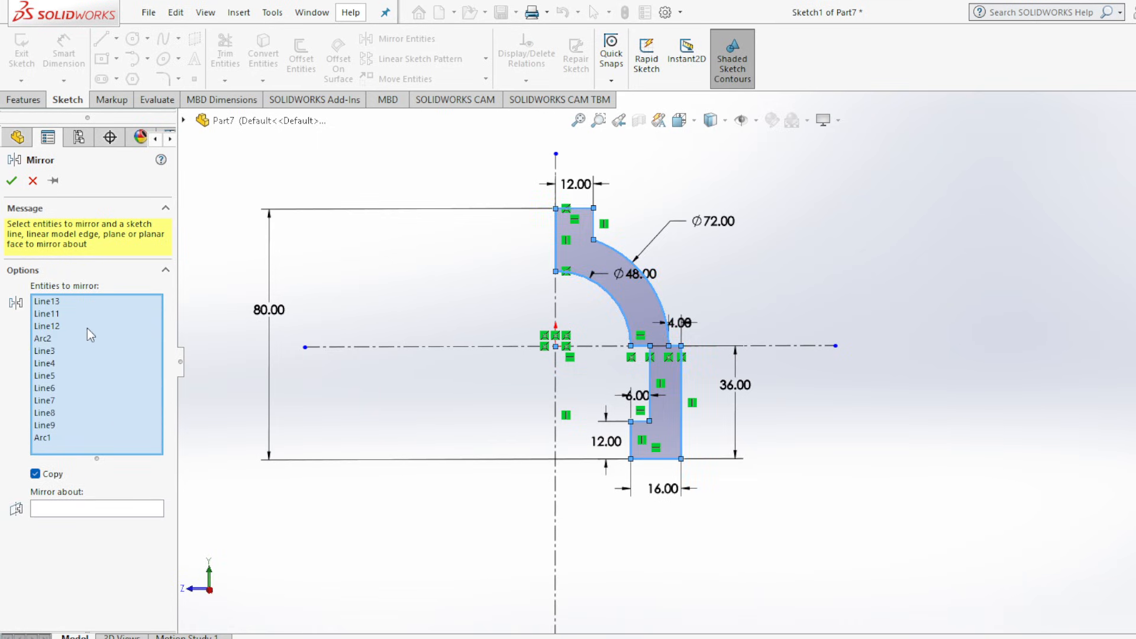
left_click(111, 504)
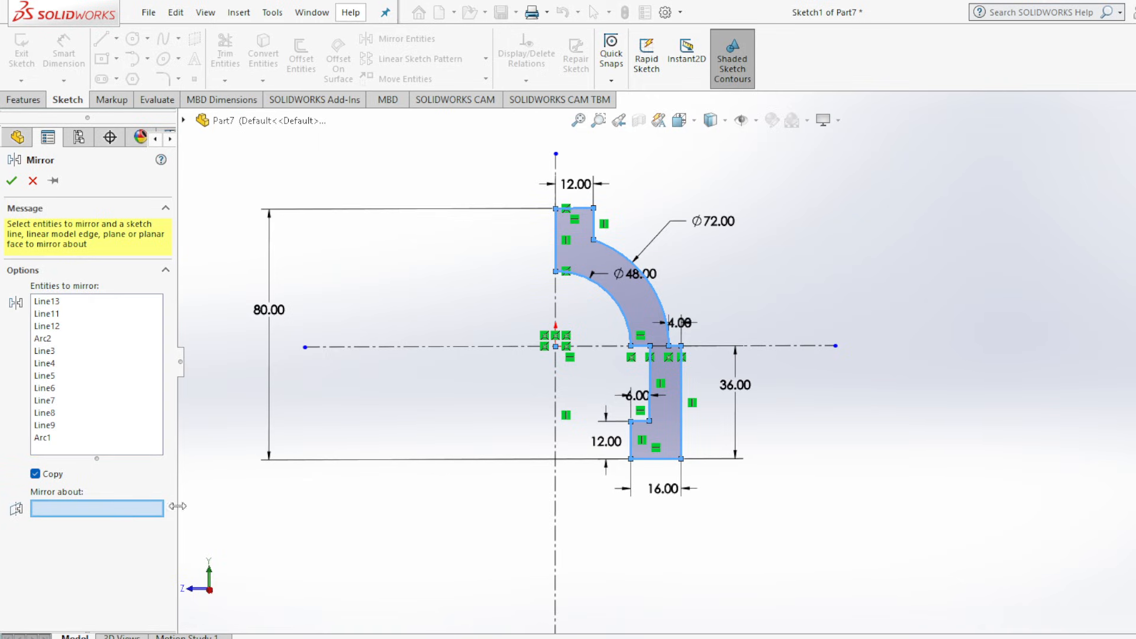
left_click(557, 514)
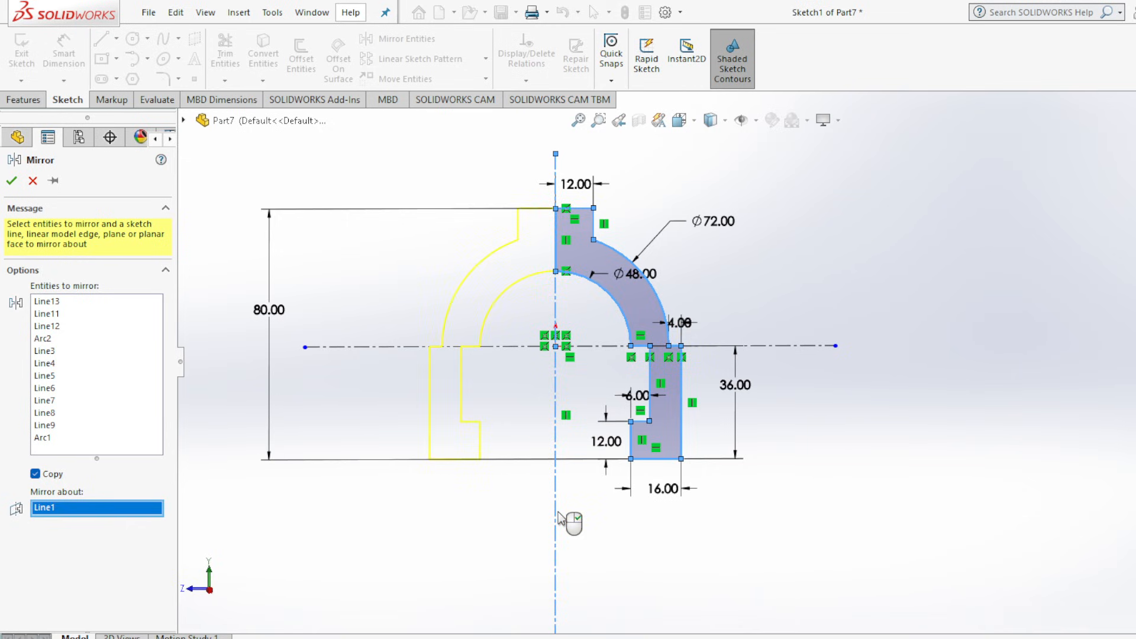
left_click(11, 181)
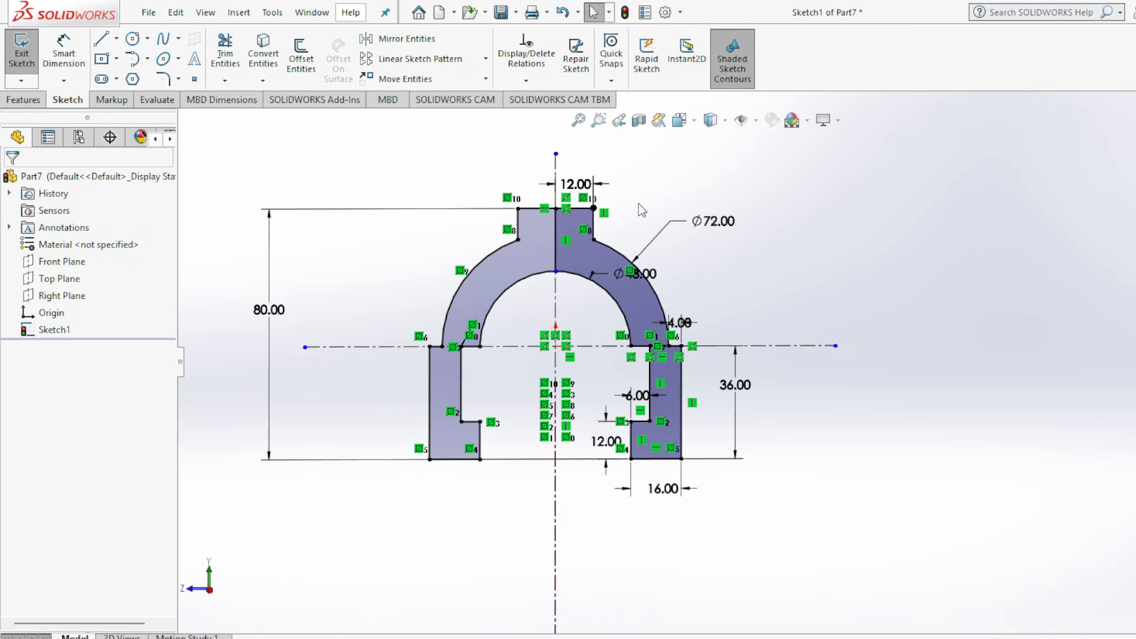
Trim away the vertical line dividing the two halves between the boss's top edge and the inner arc with Power trim.
scroll(628, 212, "down", 1)
scroll(456, 201, "down", 1)
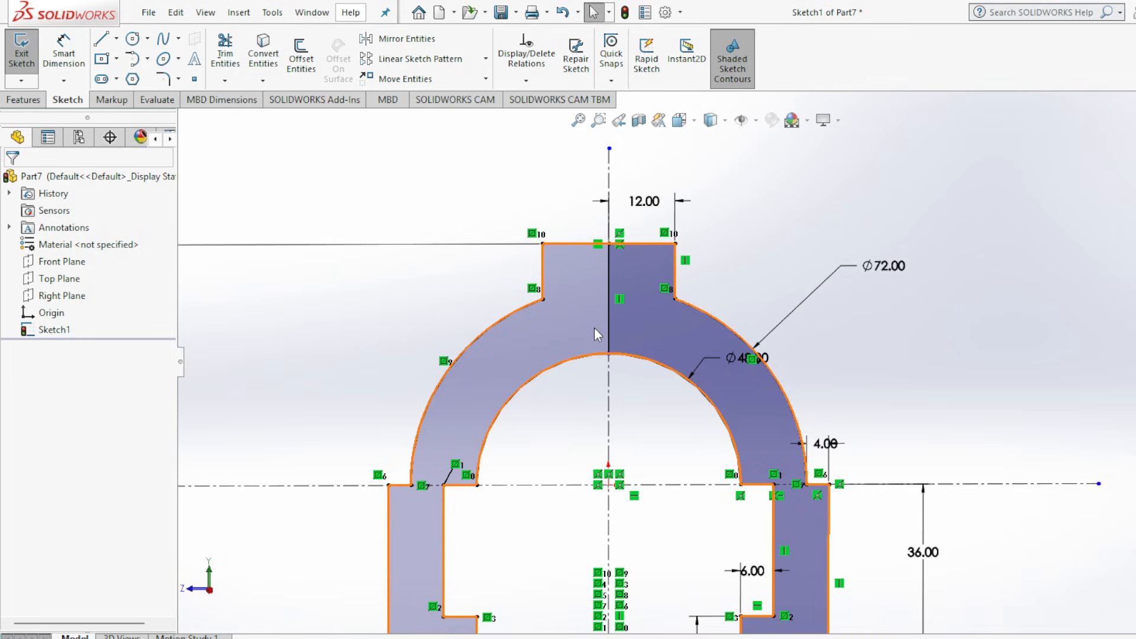
left_click(226, 52)
left_click_drag(577, 336, 613, 334)
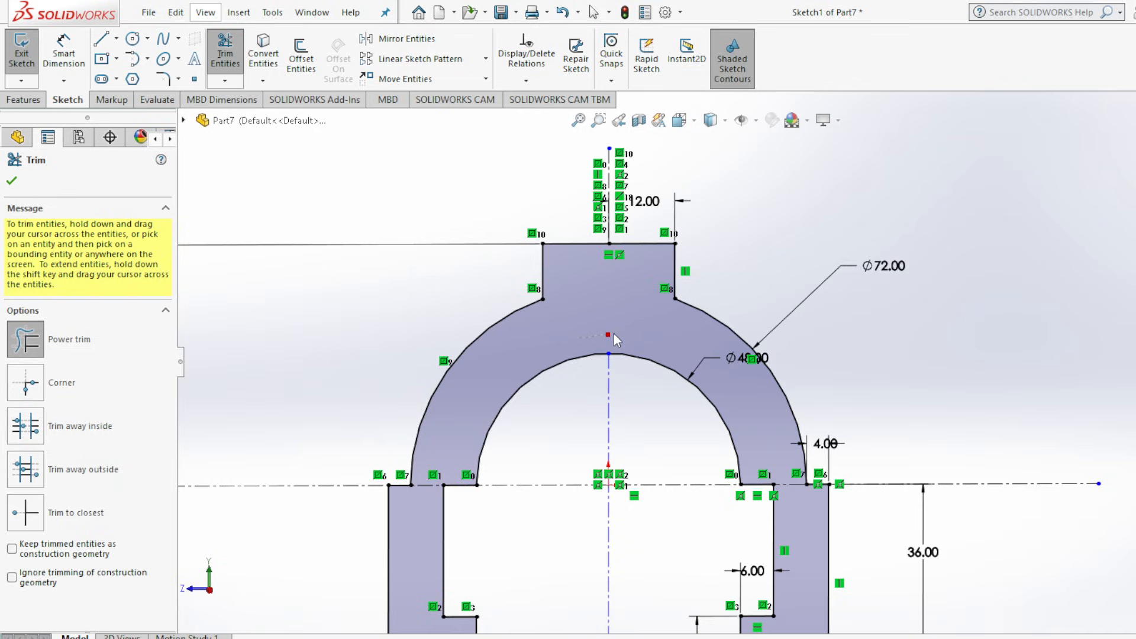
scroll(566, 322, "up", 3)
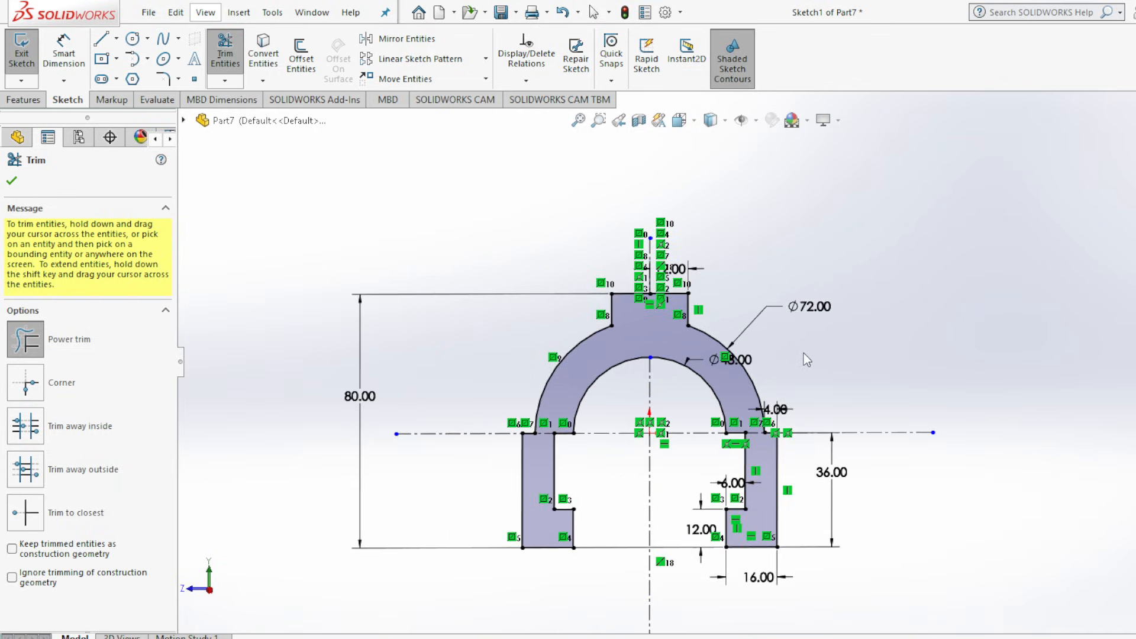
left_click(12, 180)
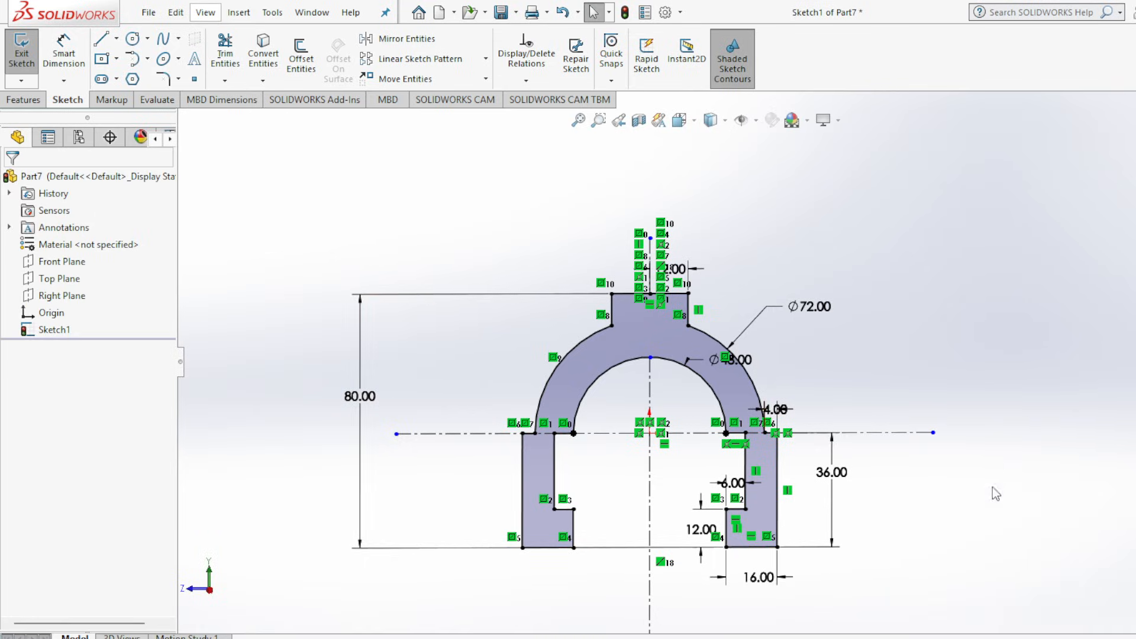
Check the slider's thickness in section A-A of the Assembly 2.jpg drawing and return to the part sketch.
left_click(913, 638)
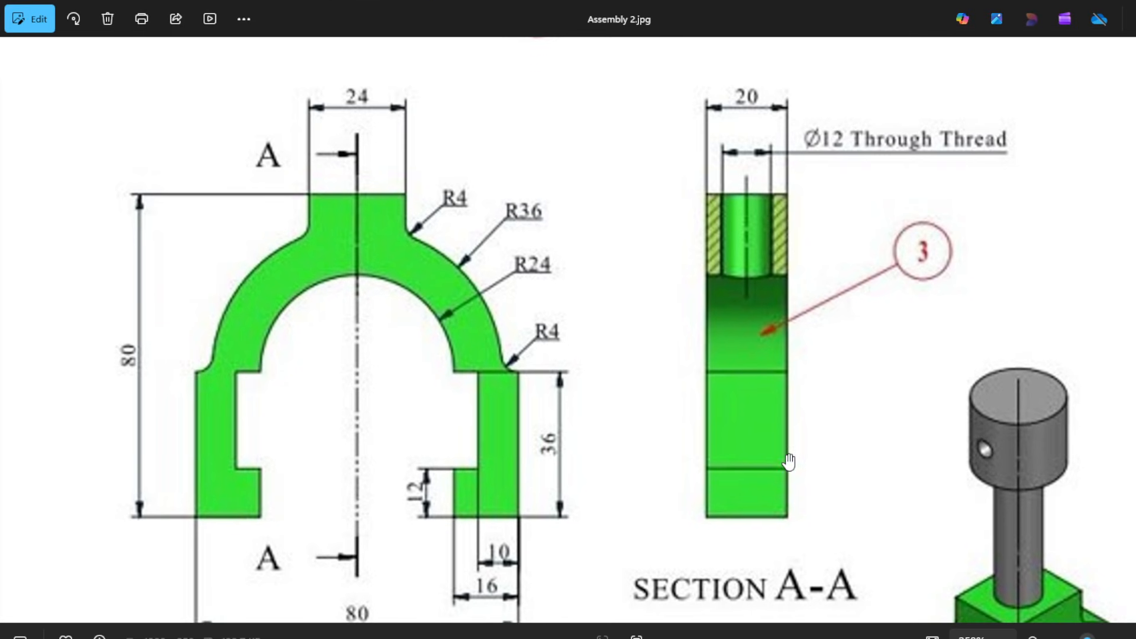
scroll(789, 464, "up", 1)
scroll(414, 428, "down", 3)
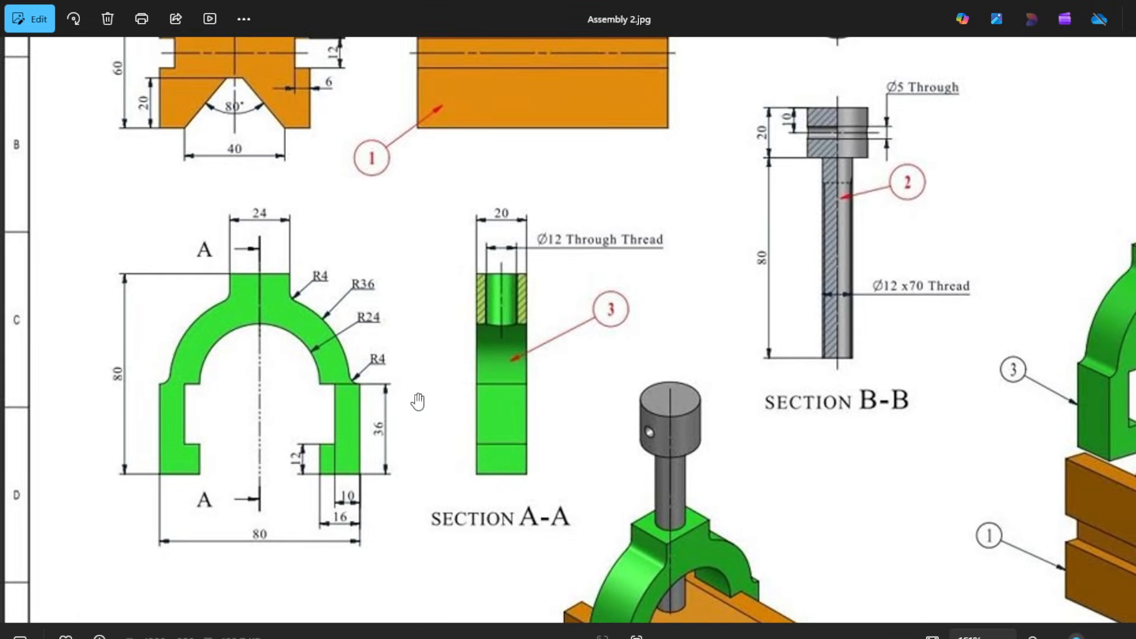
scroll(370, 379, "down", 2)
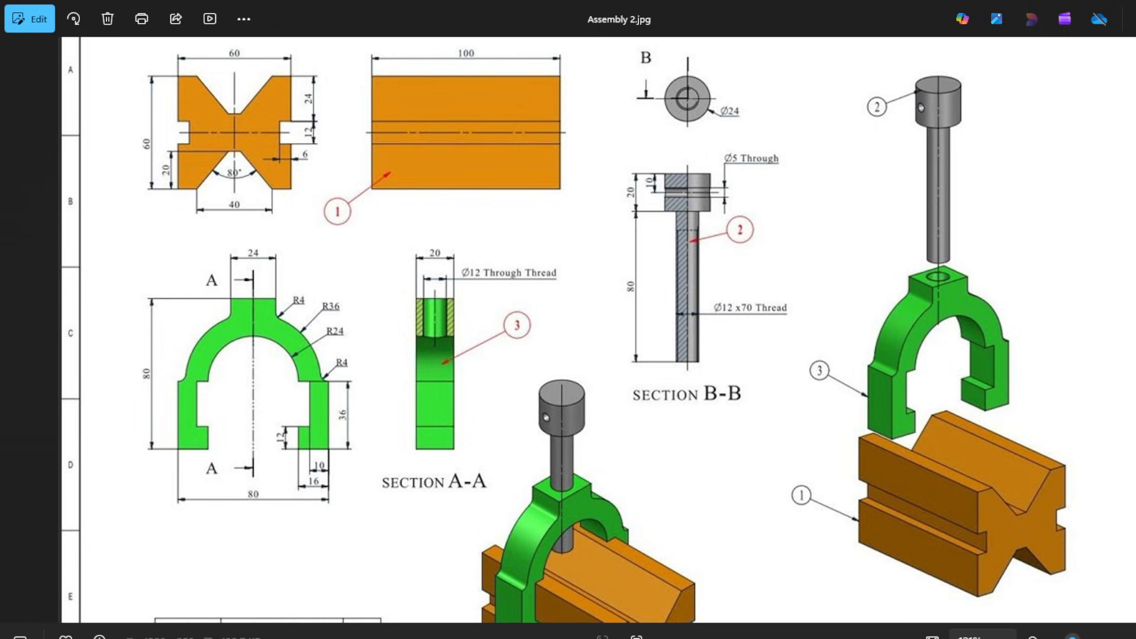
mouse_move(911, 638)
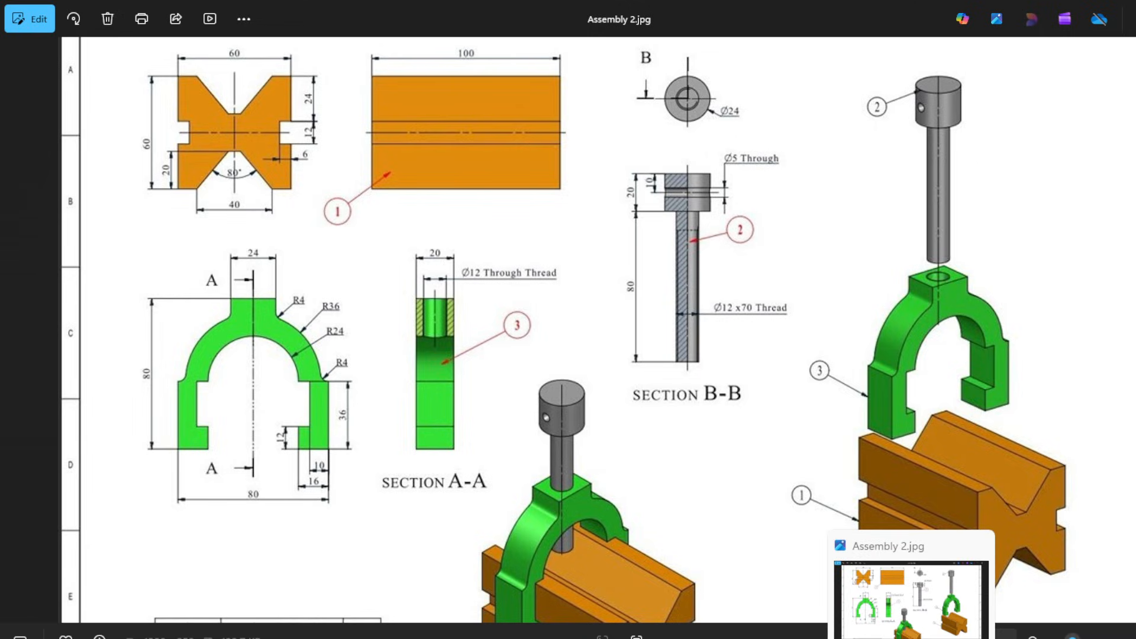
left_click(877, 638)
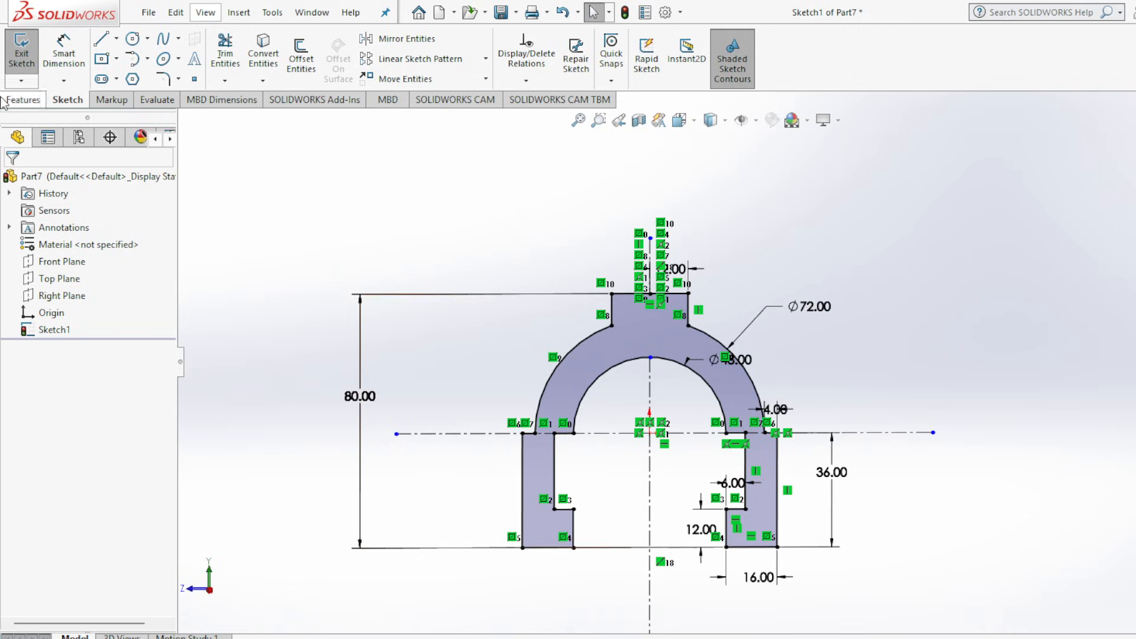
Extrude the slider profile 20 mm as a blind boss.
left_click(23, 100)
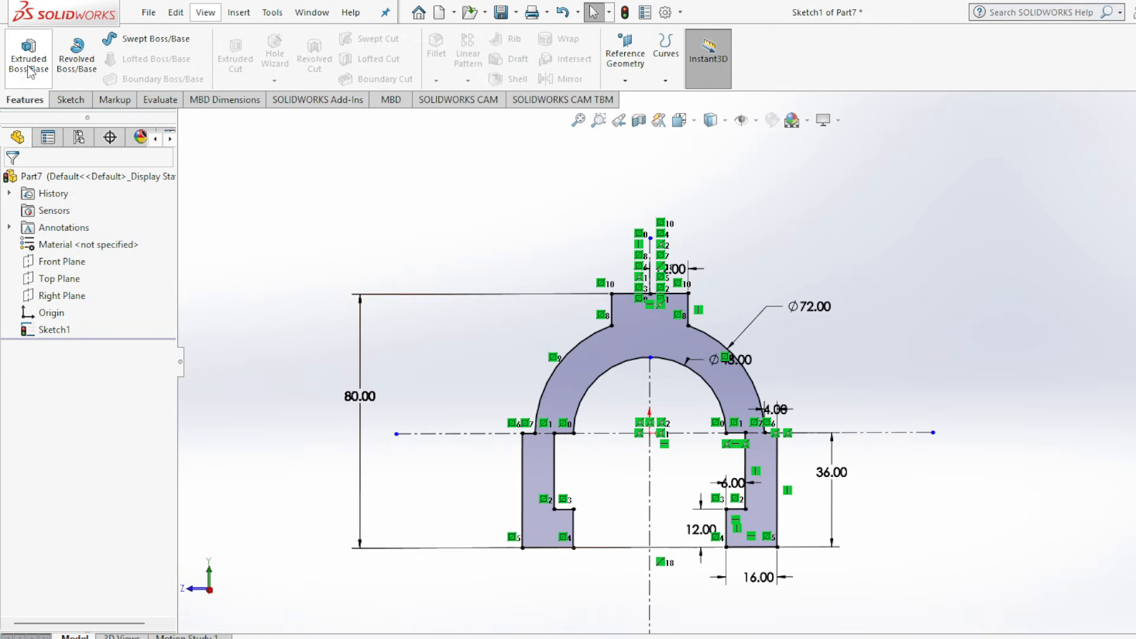
left_click(25, 66)
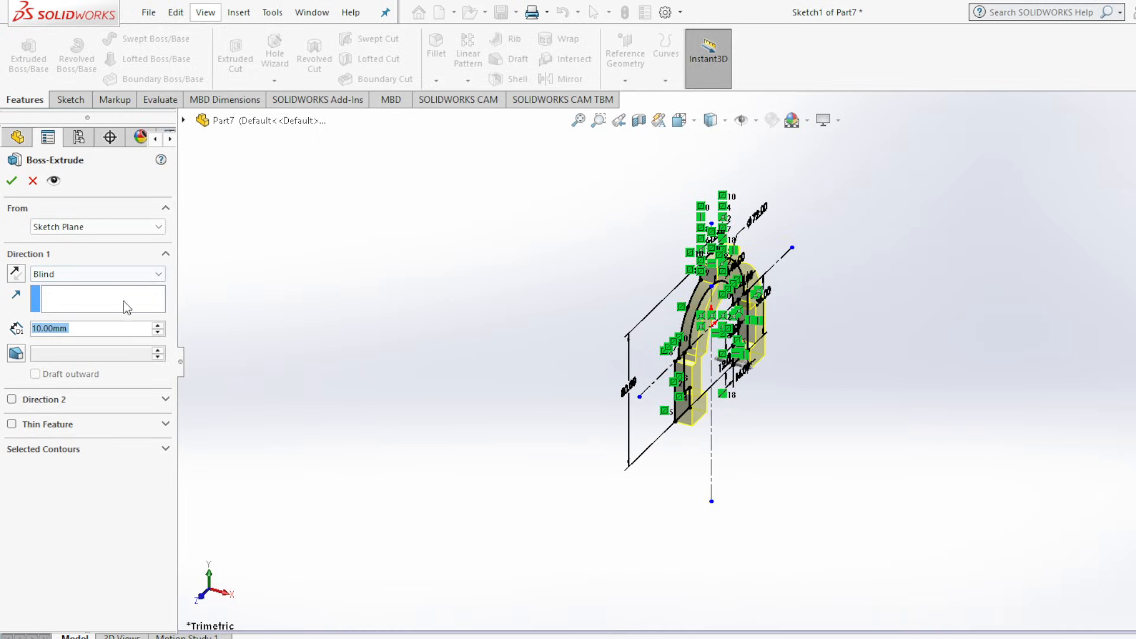
left_click(157, 326)
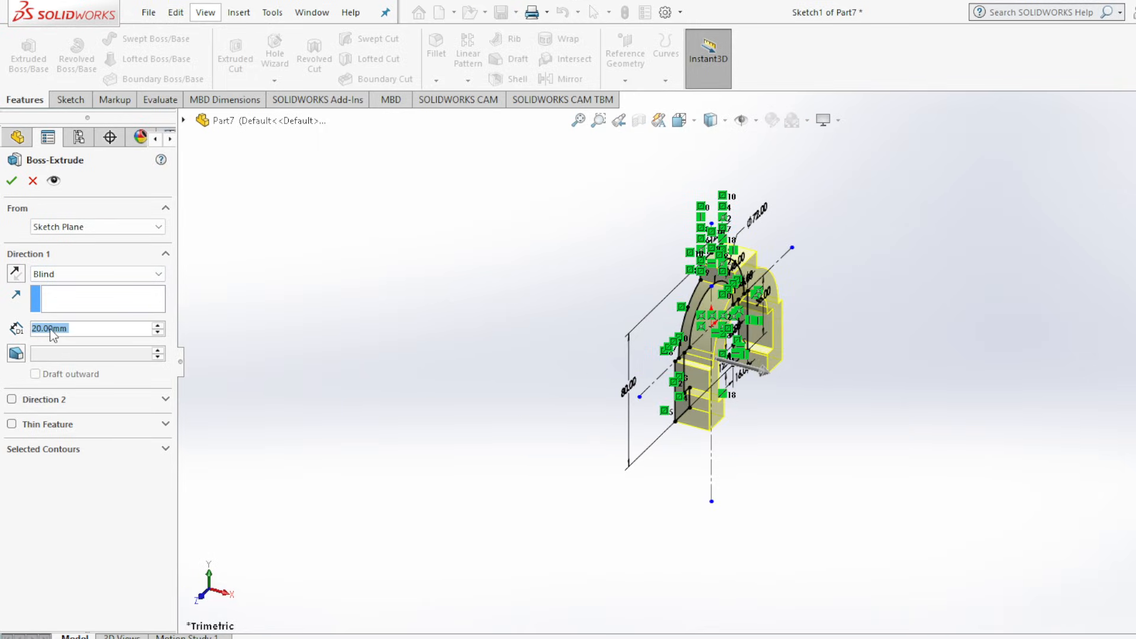
left_click(10, 181)
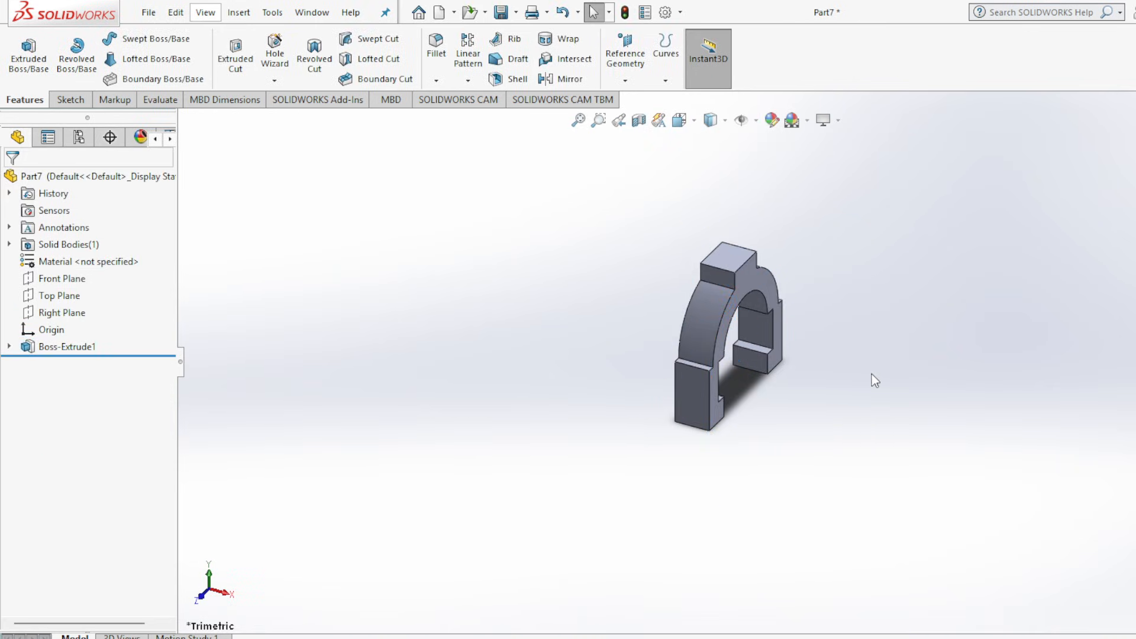
Consult the boss hole in Assembly 2.jpg, return to the part, and sketch a circle about 11 mm in diameter centered on the boss's top face.
scroll(783, 254, "down", 3)
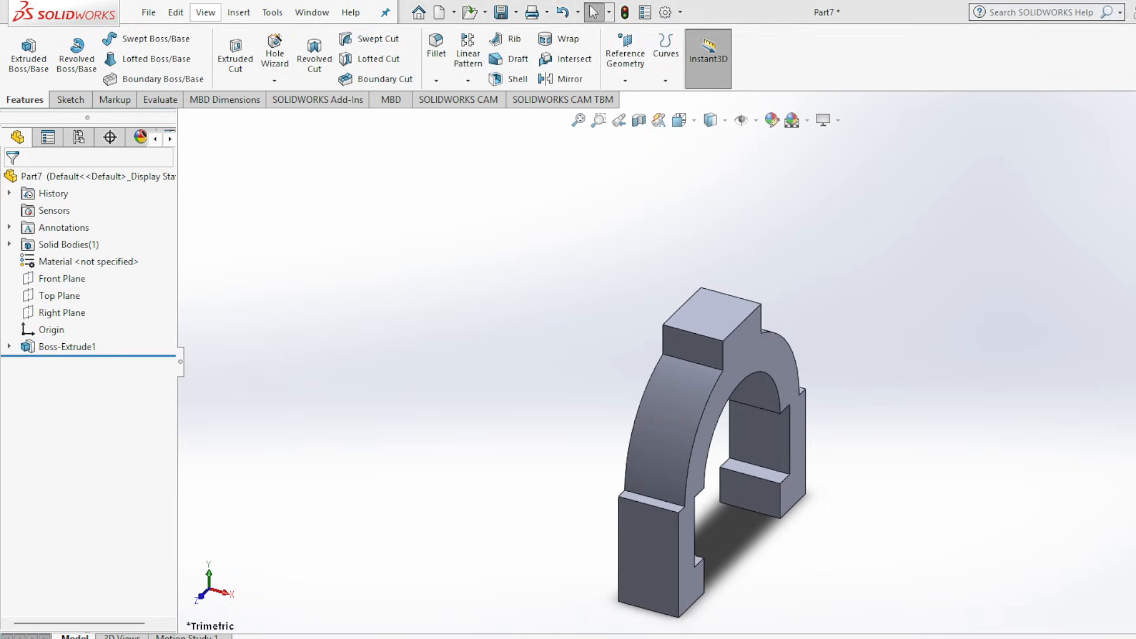
key("alt+Tab")
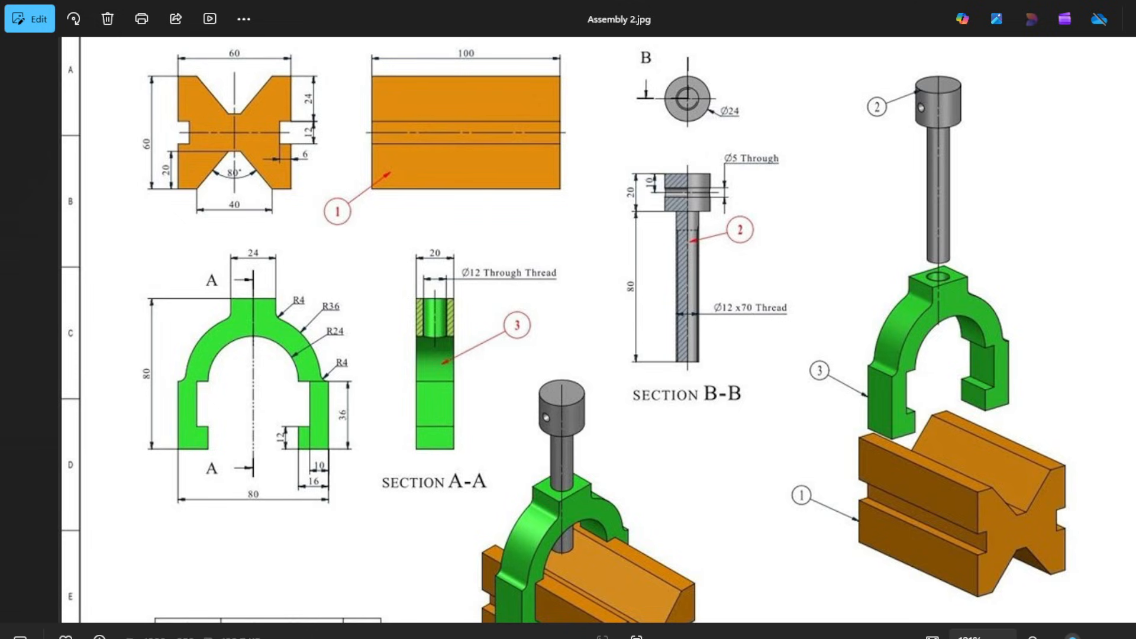
mouse_move(912, 638)
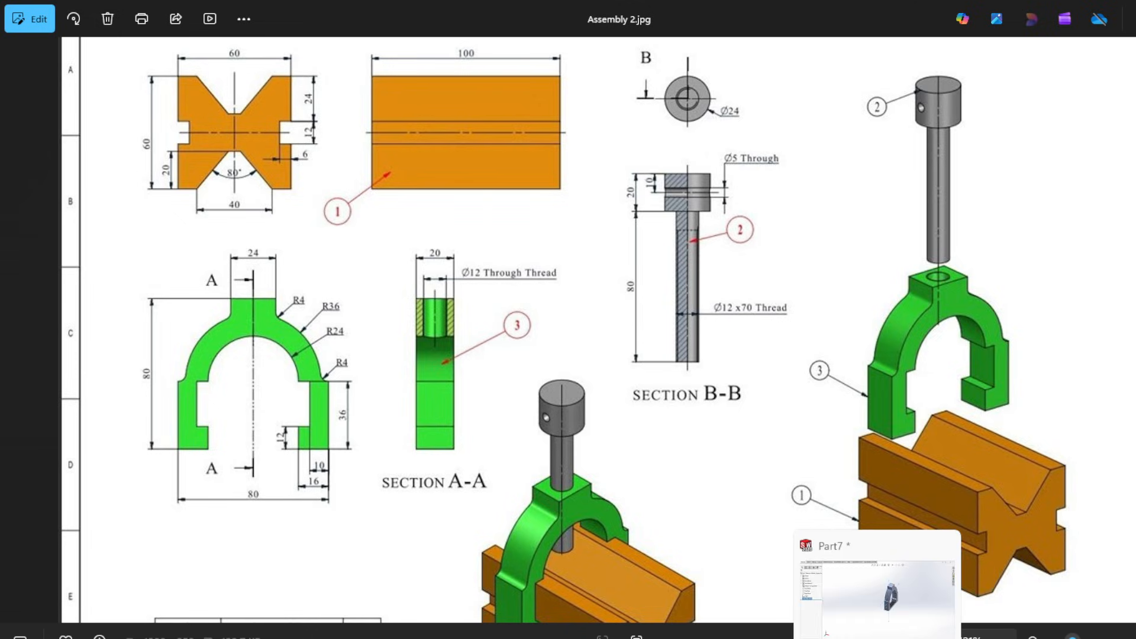
left_click(877, 638)
left_click(709, 308)
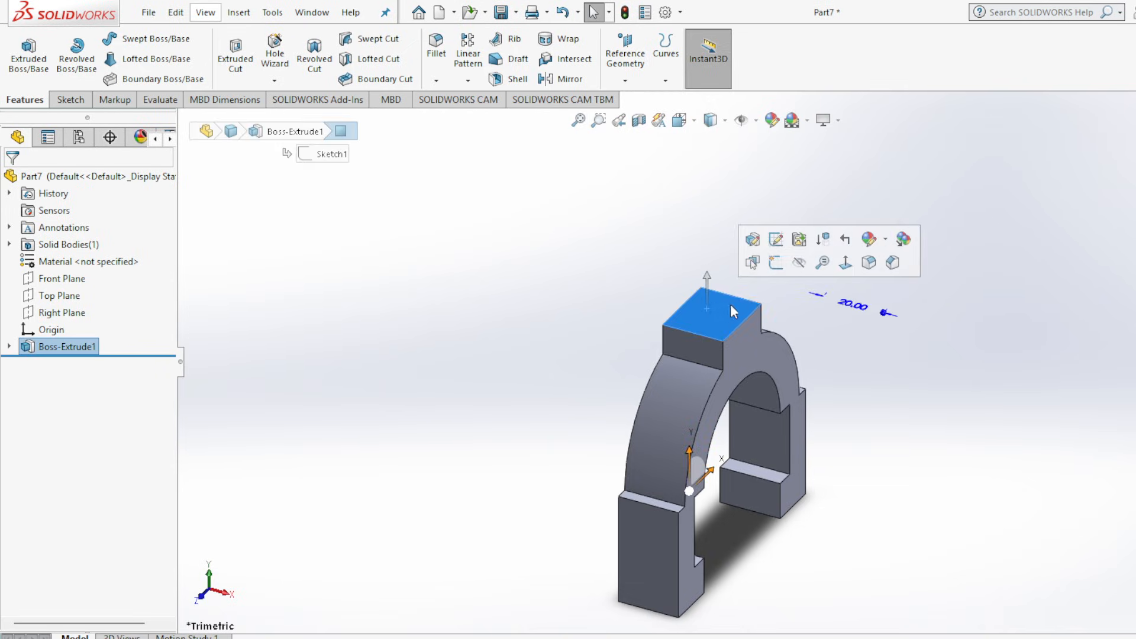
left_click(842, 264)
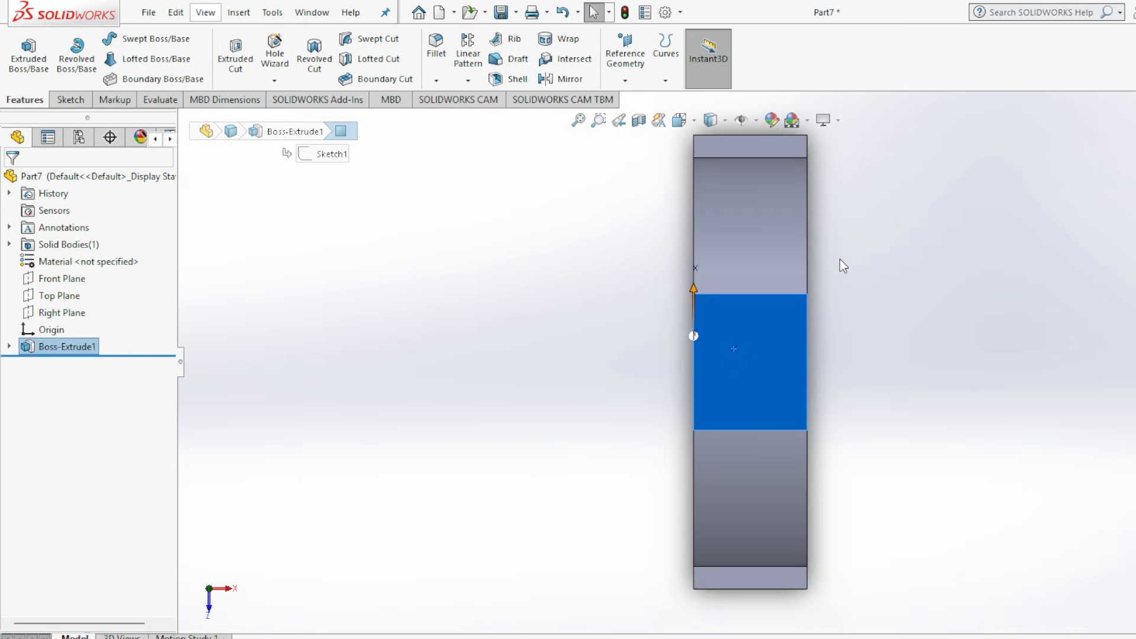
left_click(70, 100)
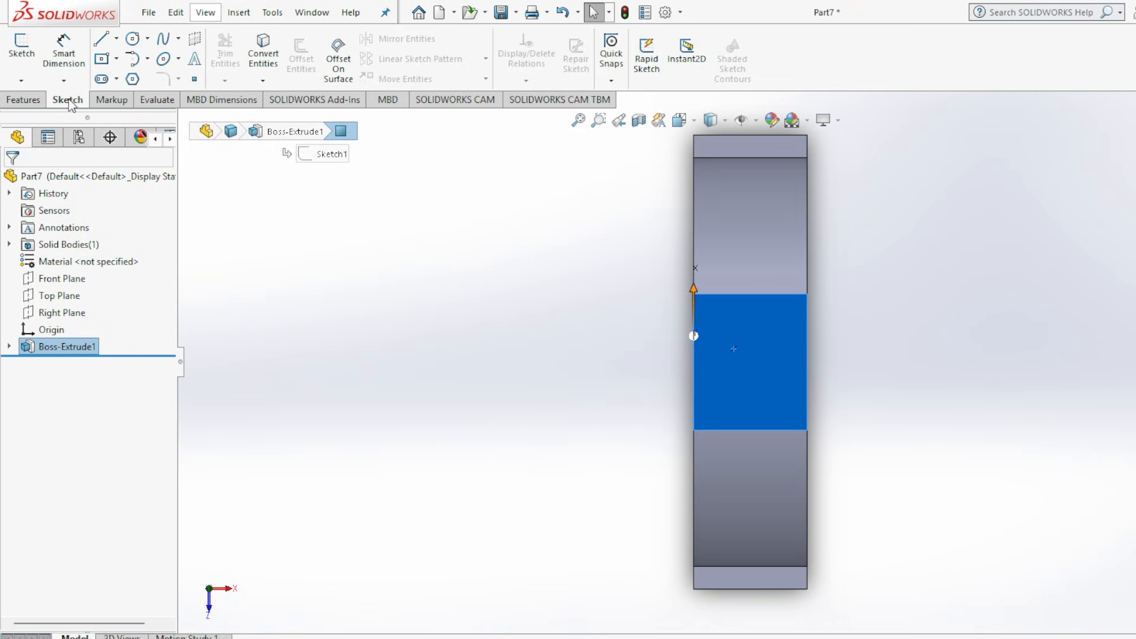
left_click(132, 41)
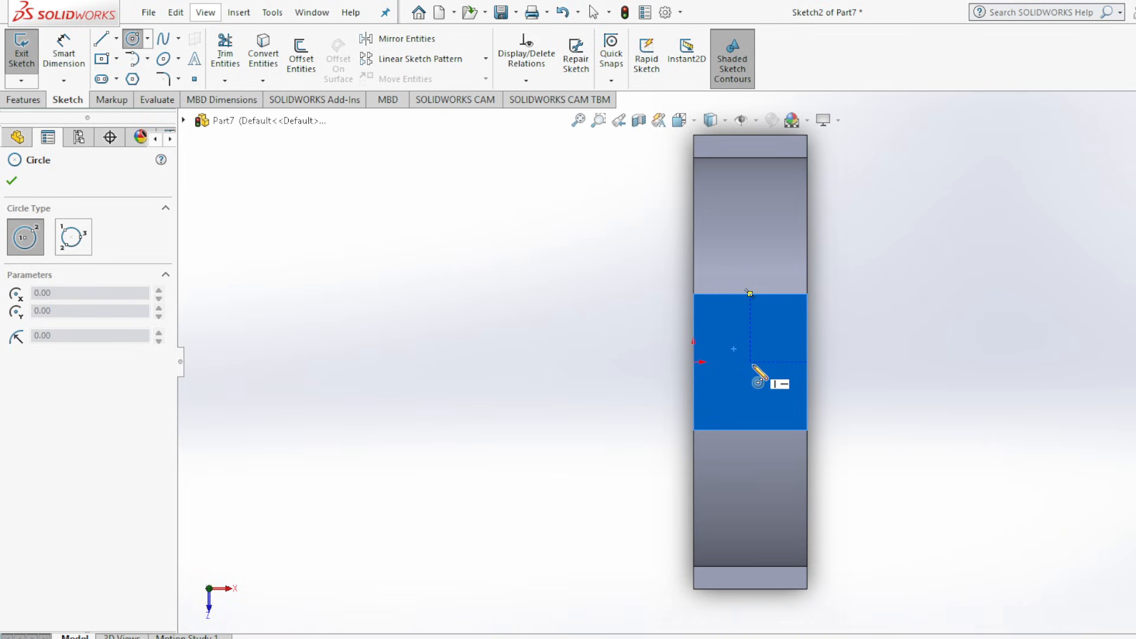
left_click(751, 363)
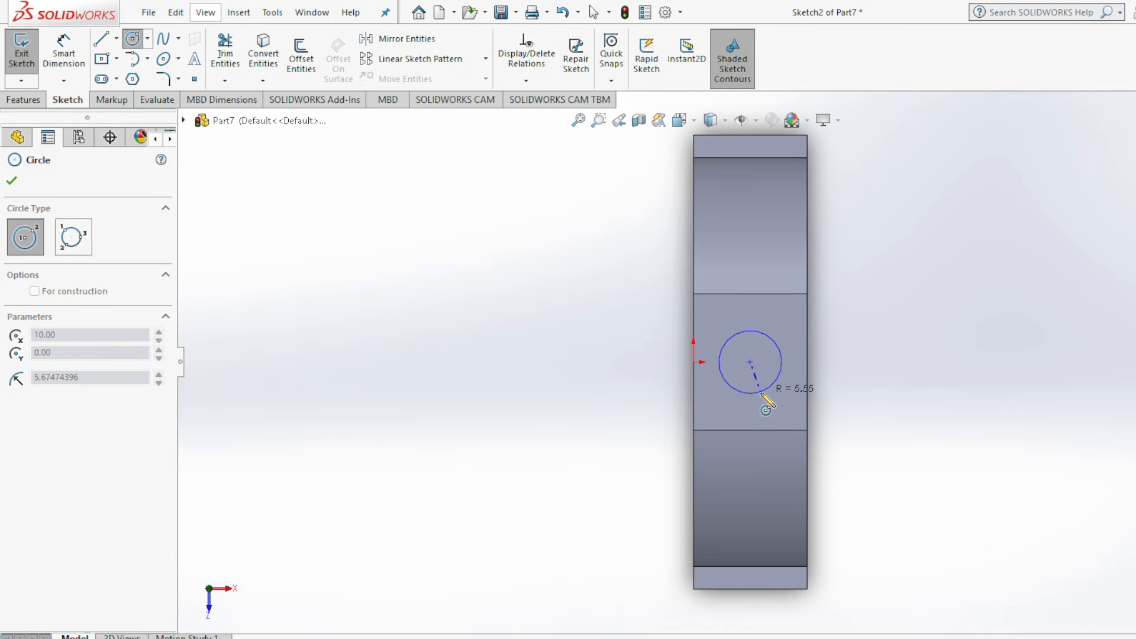
left_click(761, 393)
left_click(12, 179)
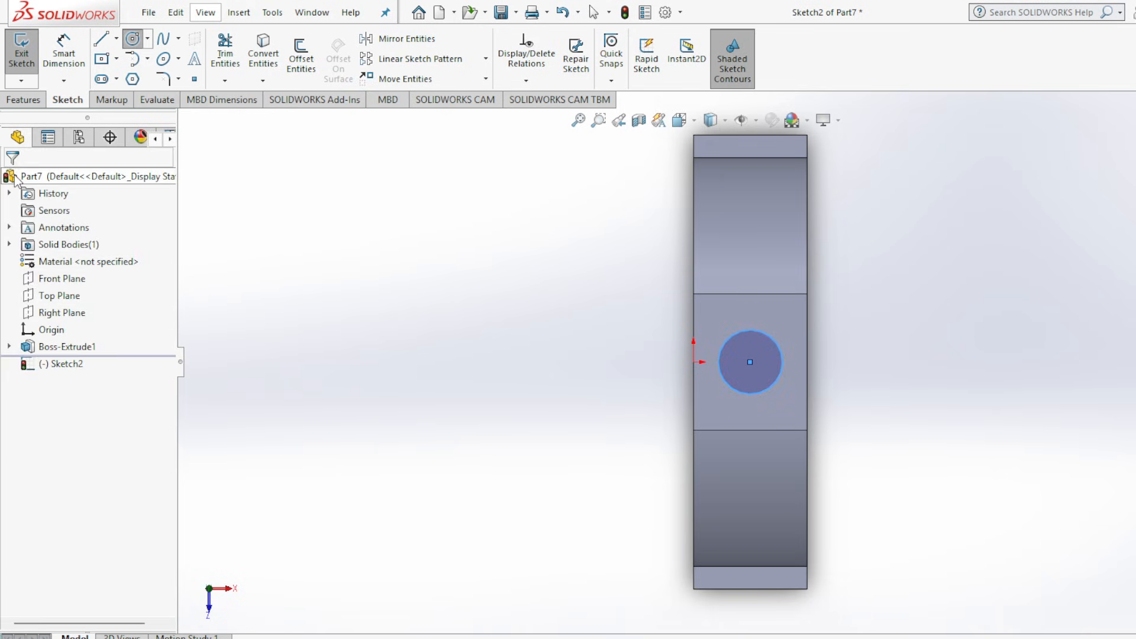
Dimension the circle on the boss's top face to a 12 mm diameter.
left_click(74, 48)
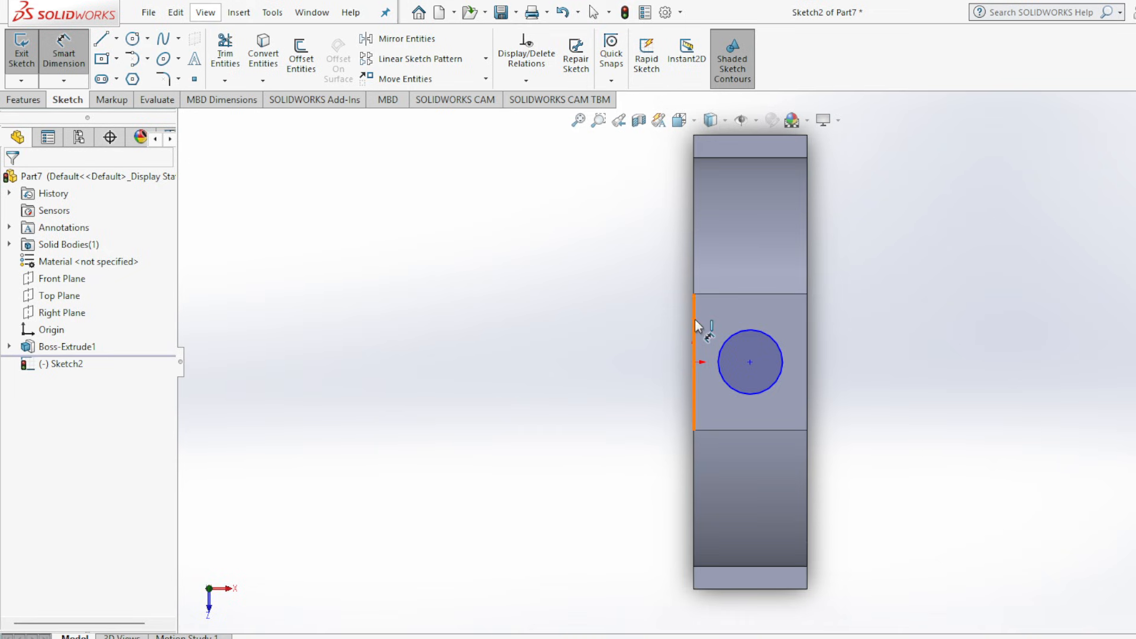
left_click(773, 386)
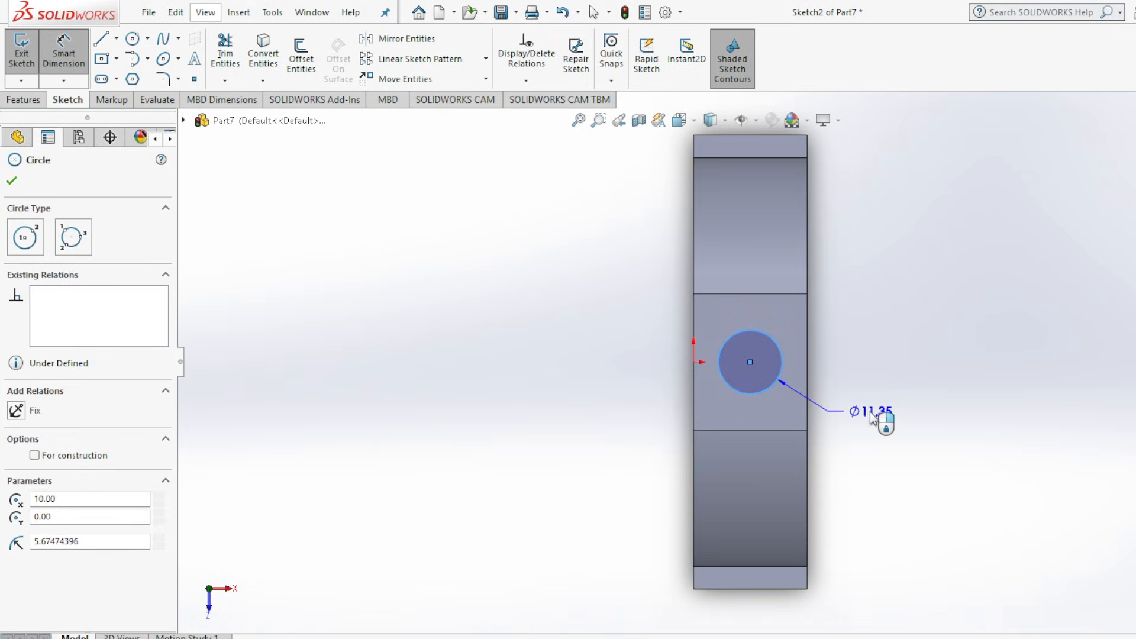
left_click(897, 412)
type("8")
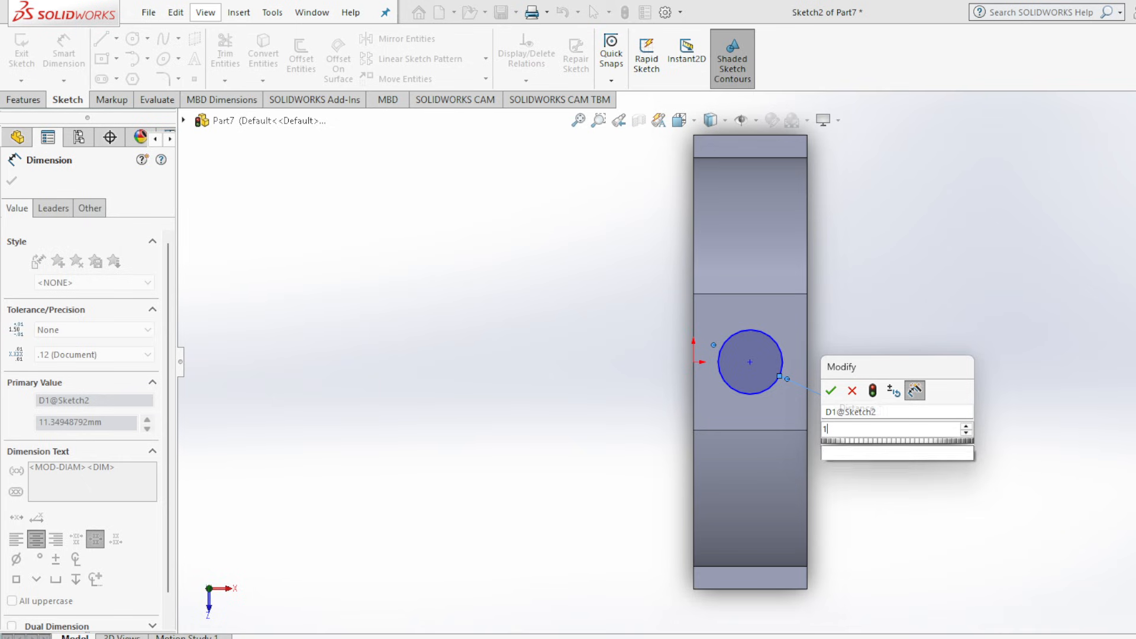
key("Return")
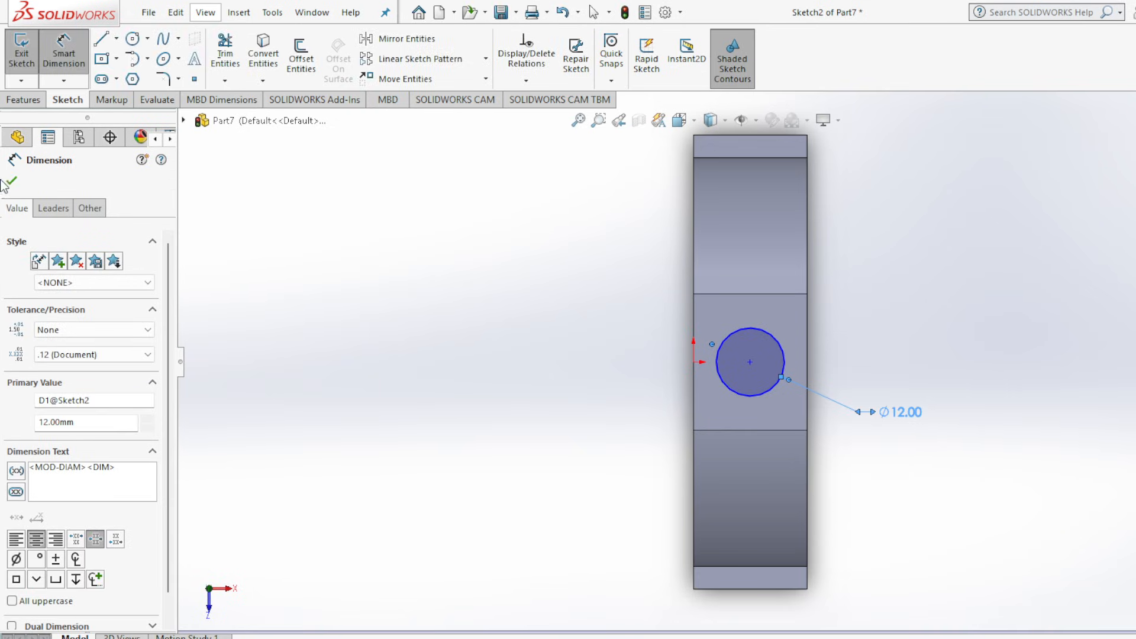
left_click(12, 184)
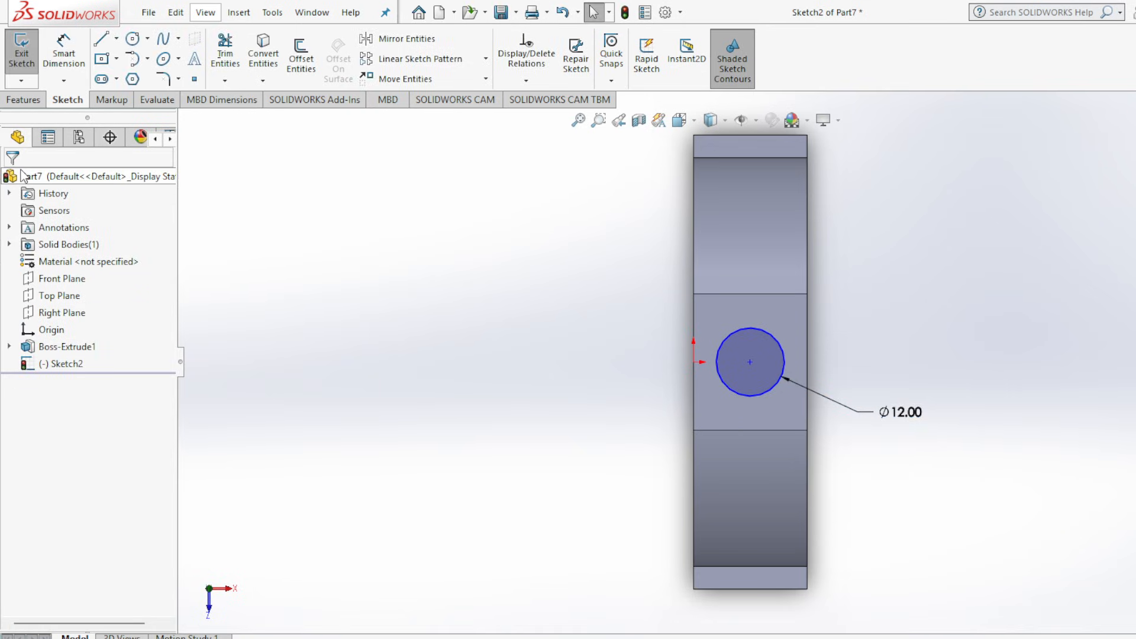
Cut the 12 mm circle through the boss with the Through All end condition and show the part in isometric view.
left_click(25, 101)
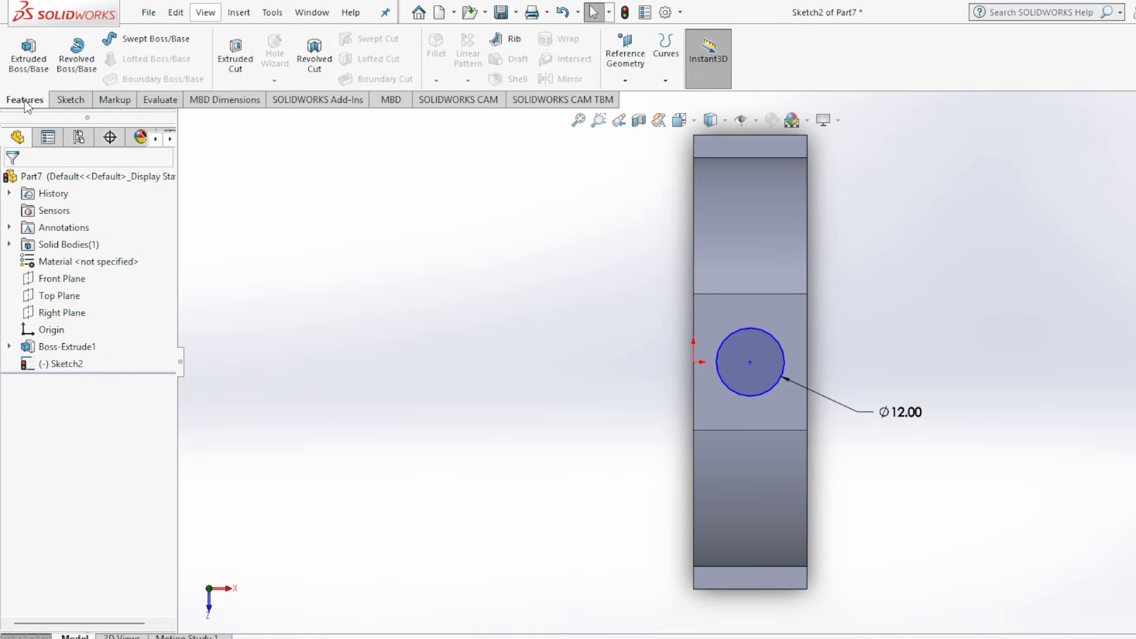
left_click(247, 51)
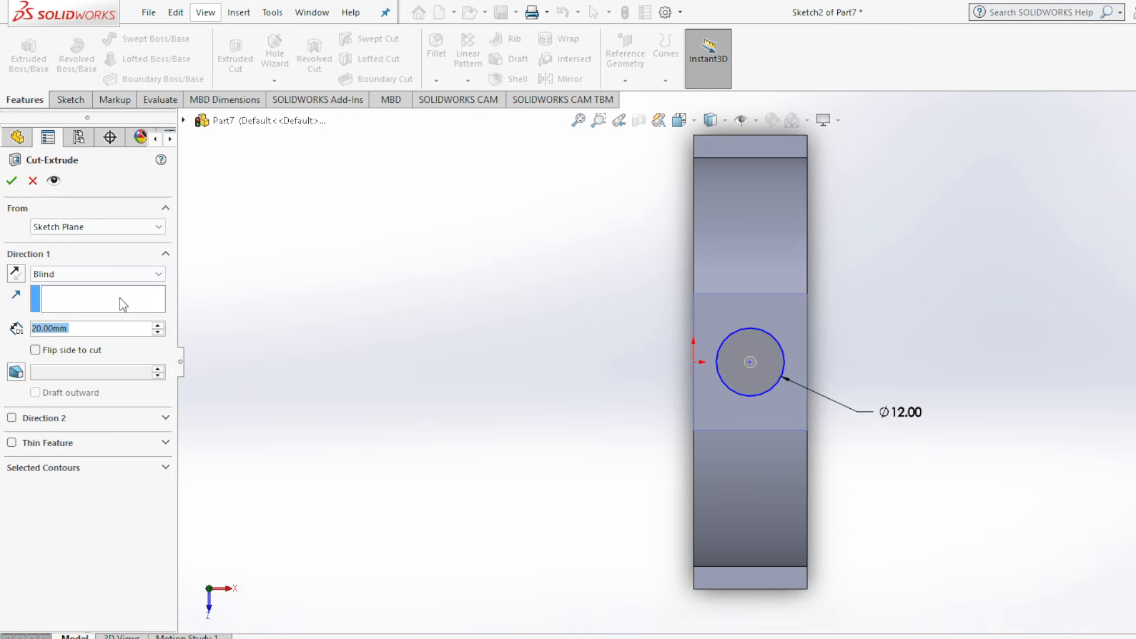
left_click(142, 276)
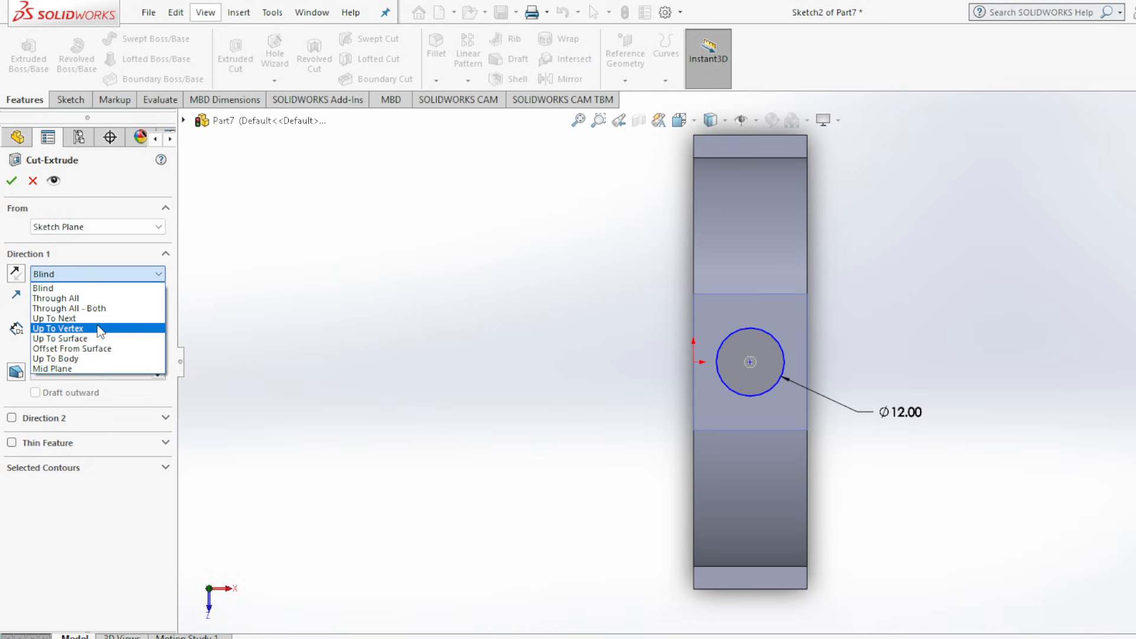
left_click(101, 296)
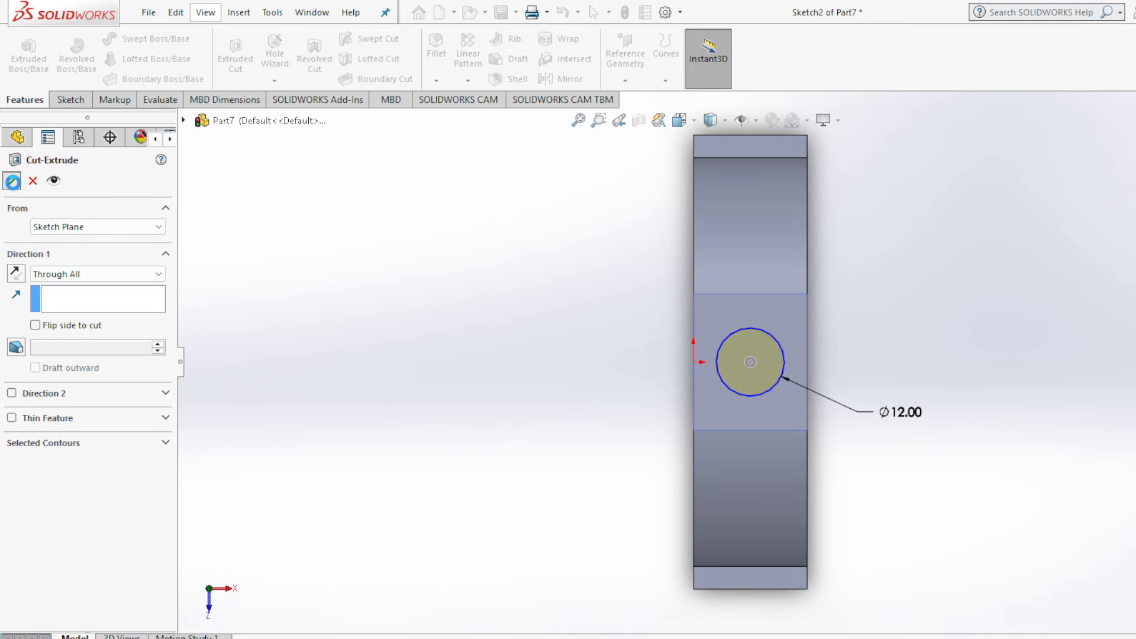
left_click(11, 181)
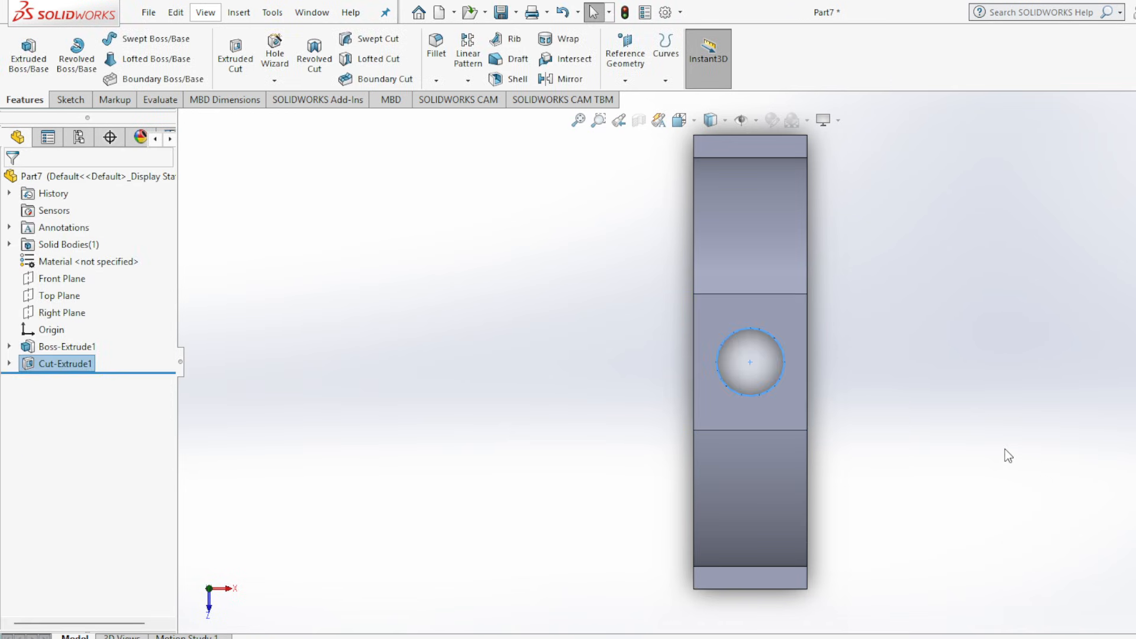
key("ctrl+7")
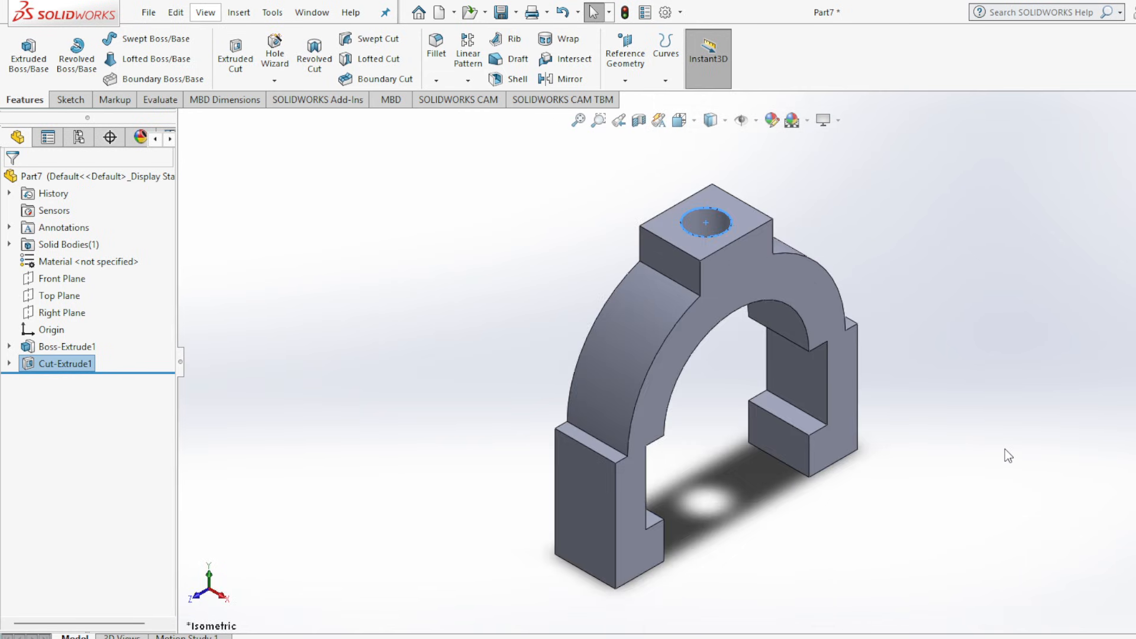
left_click(939, 340)
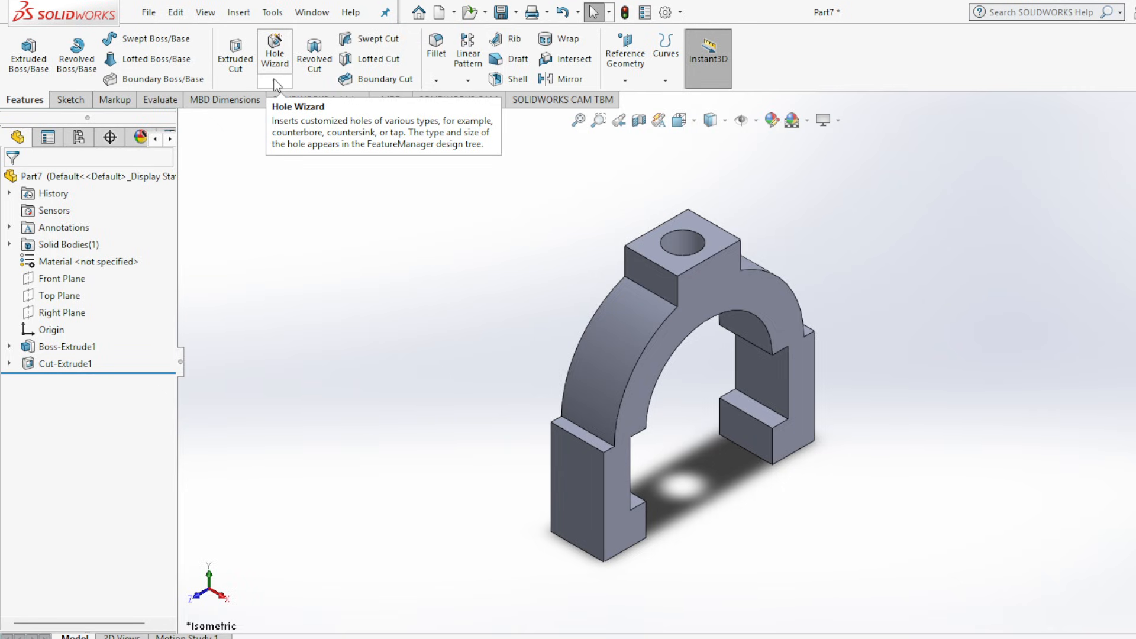
Start a Thread feature that uses the Extrude thread method.
left_click(274, 83)
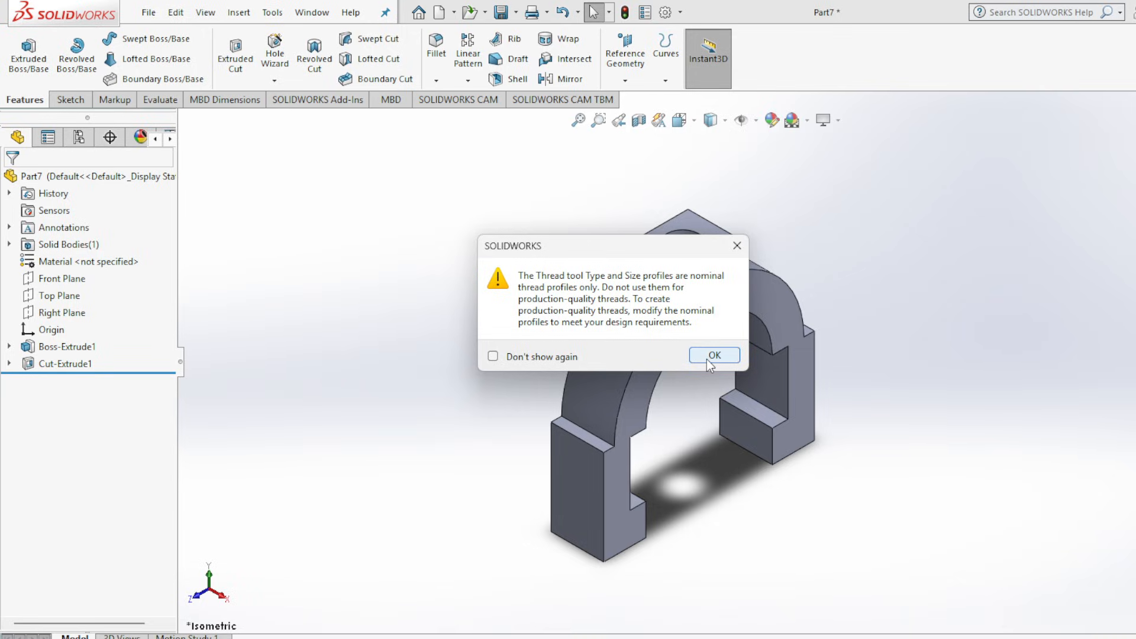
left_click(707, 360)
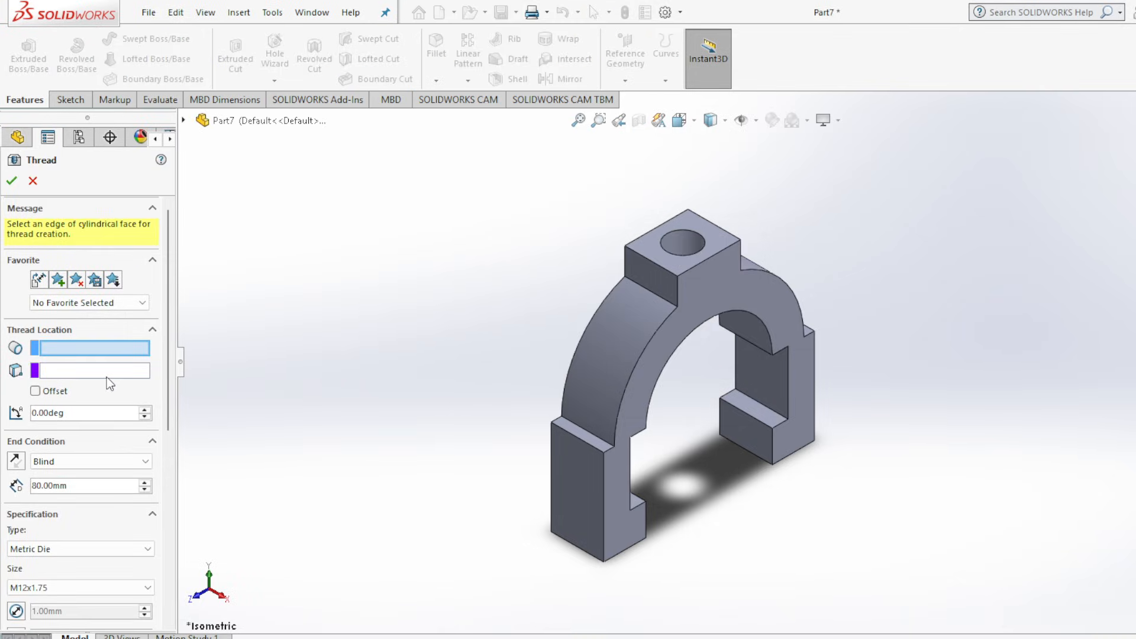
left_click_drag(169, 383, 162, 463)
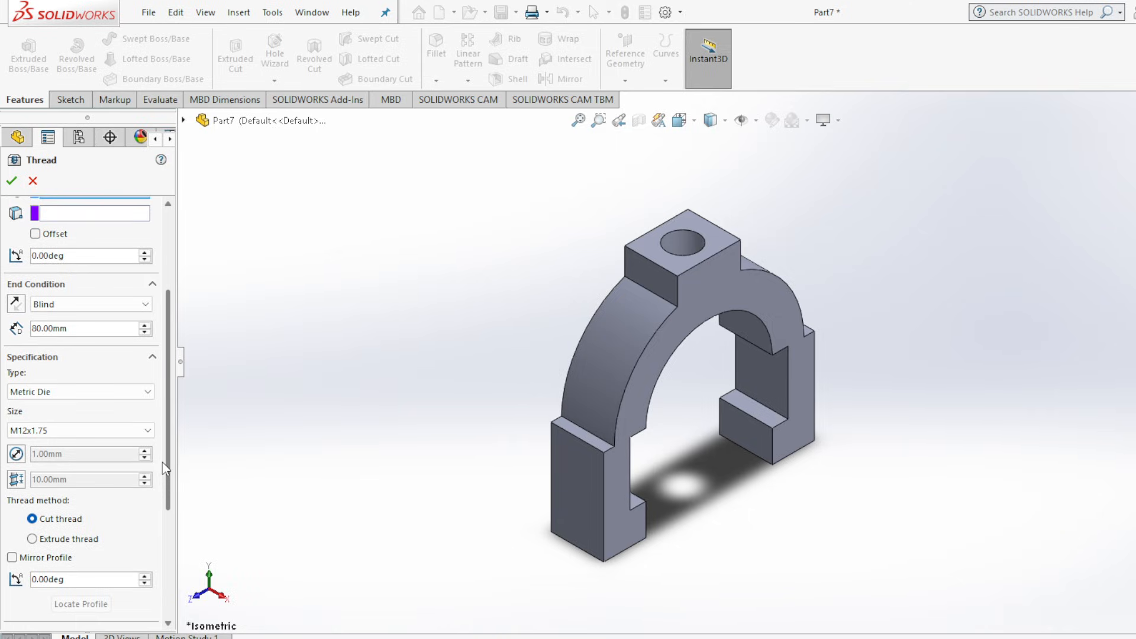
left_click(32, 539)
Set the thread to Metric Die, size M12x1.75, and locate it on the top circular edge of the boss hole.
scroll(101, 391, "up", 1)
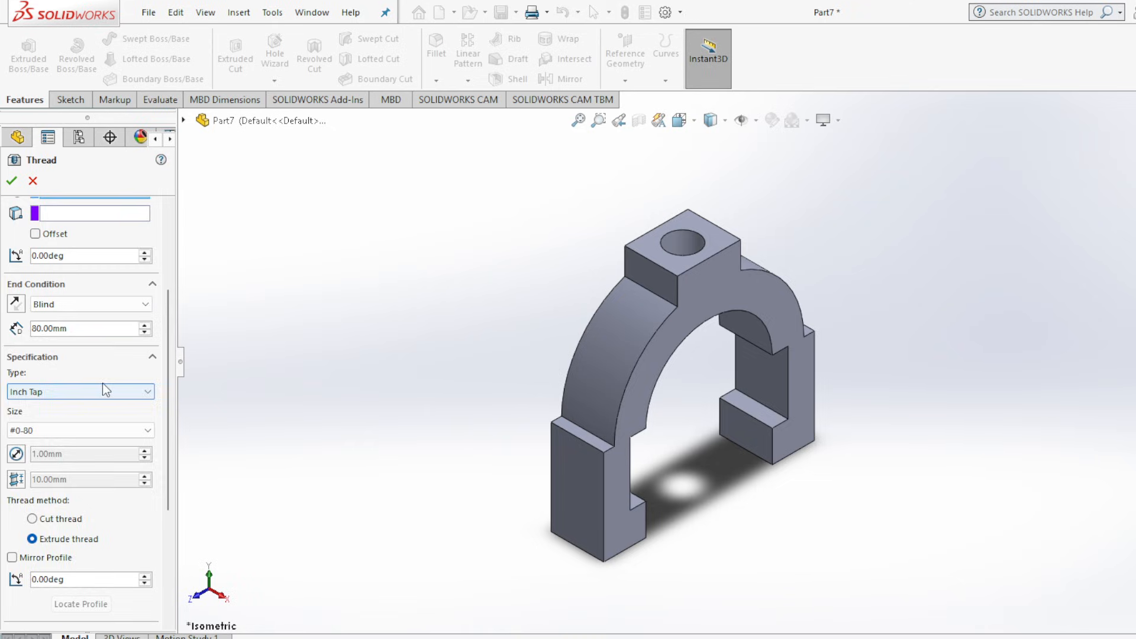
scroll(101, 382, "up", 3)
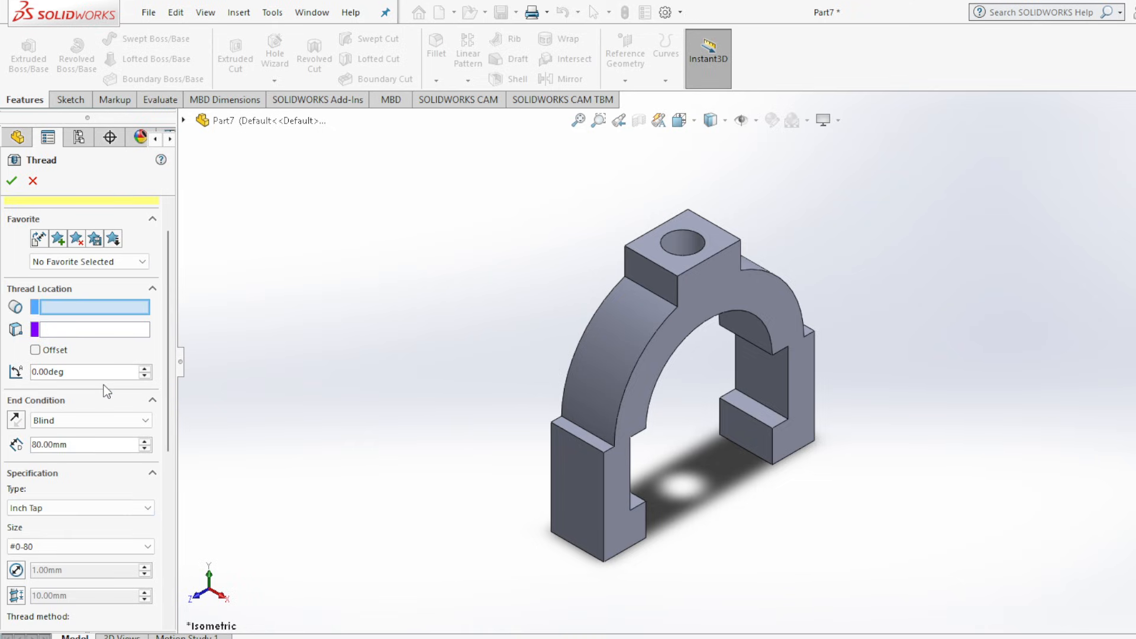
left_click(92, 506)
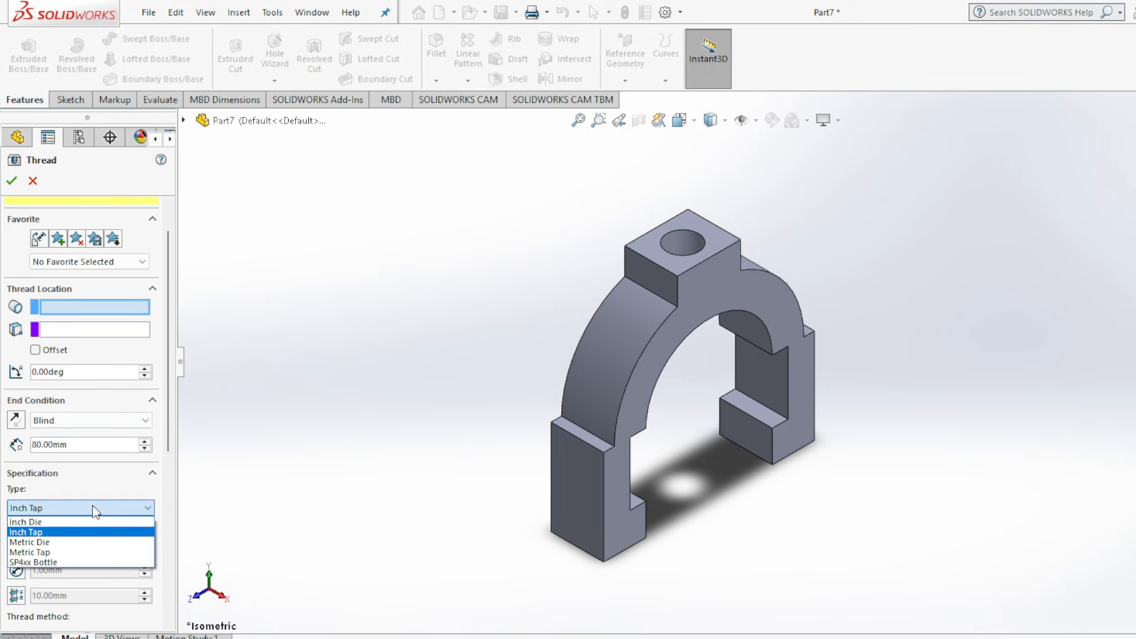
left_click(83, 542)
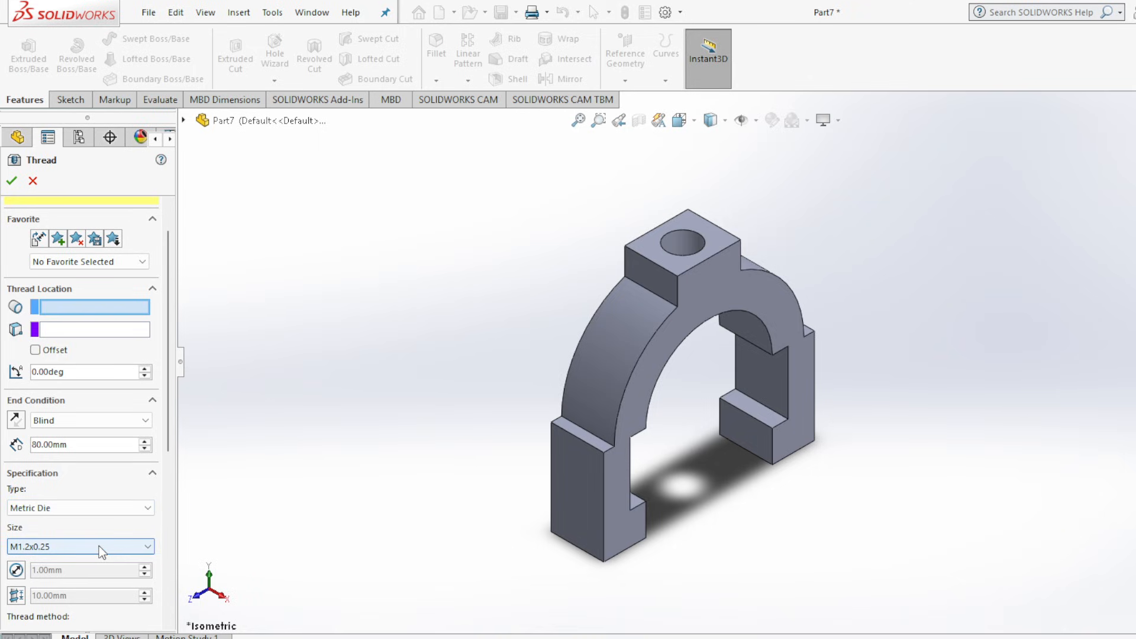
left_click(101, 548)
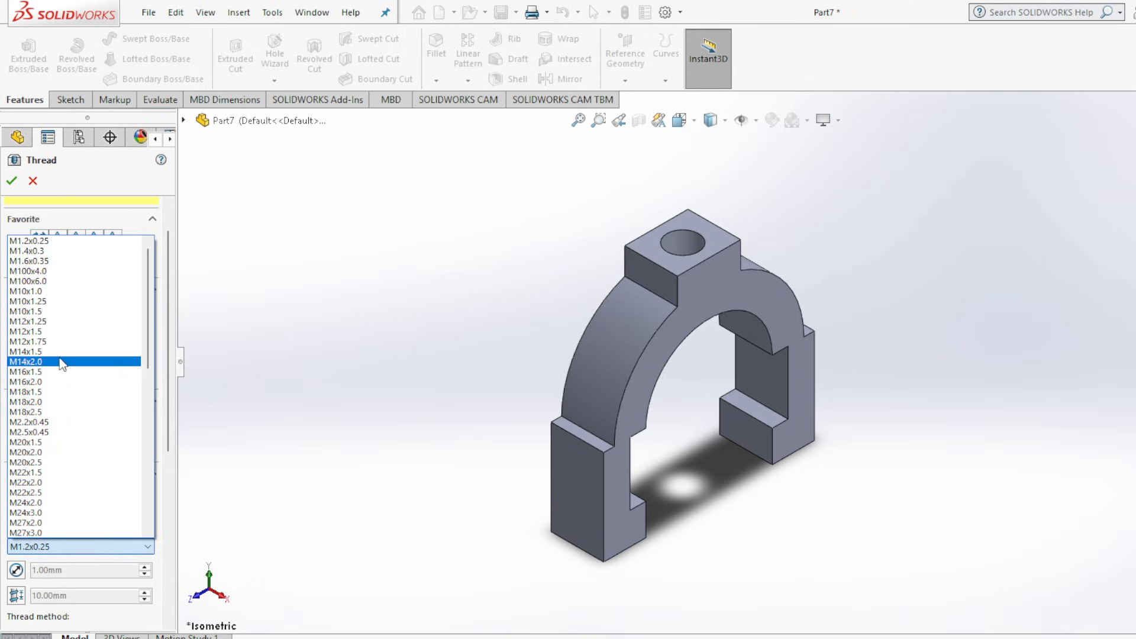
left_click(60, 342)
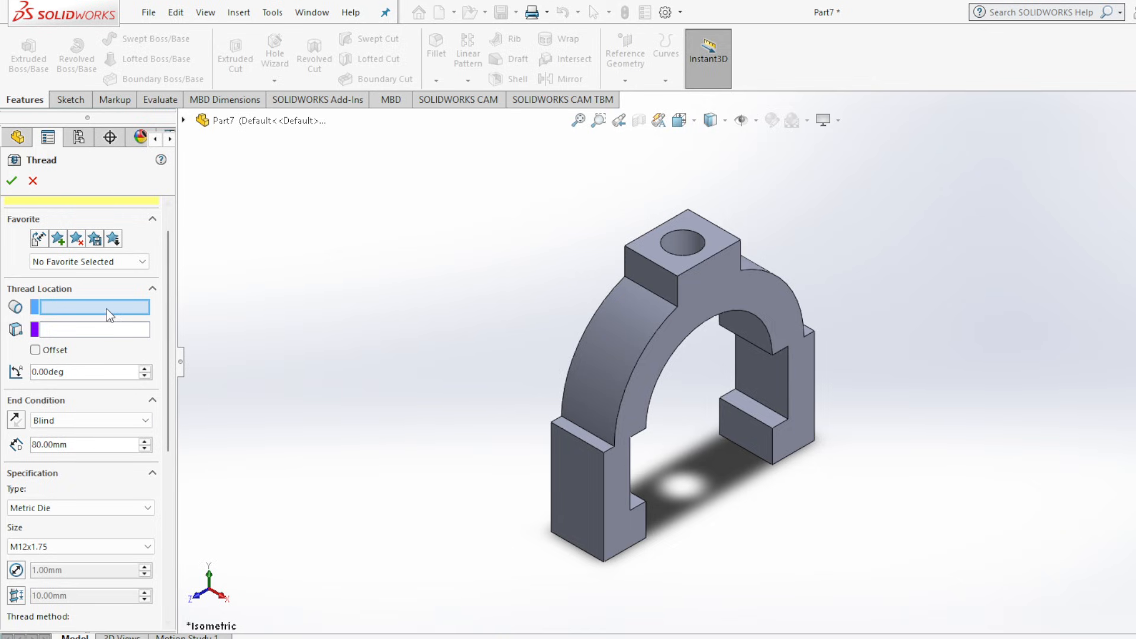
left_click(682, 239)
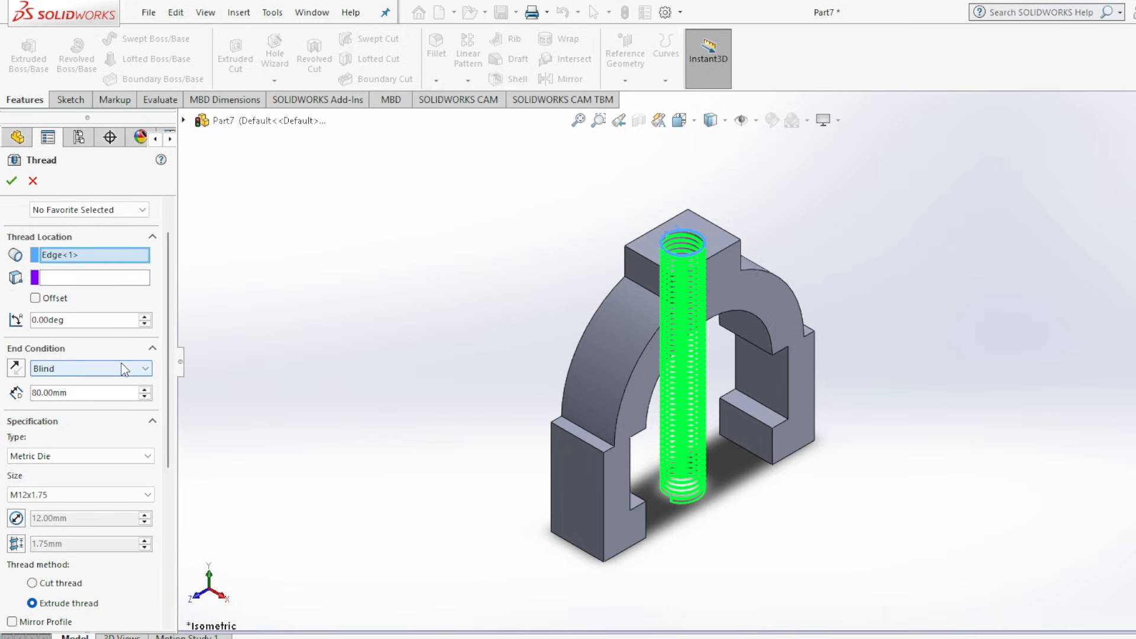
Set the thread's end condition to Blind with a depth of 20 mm.
left_click(124, 368)
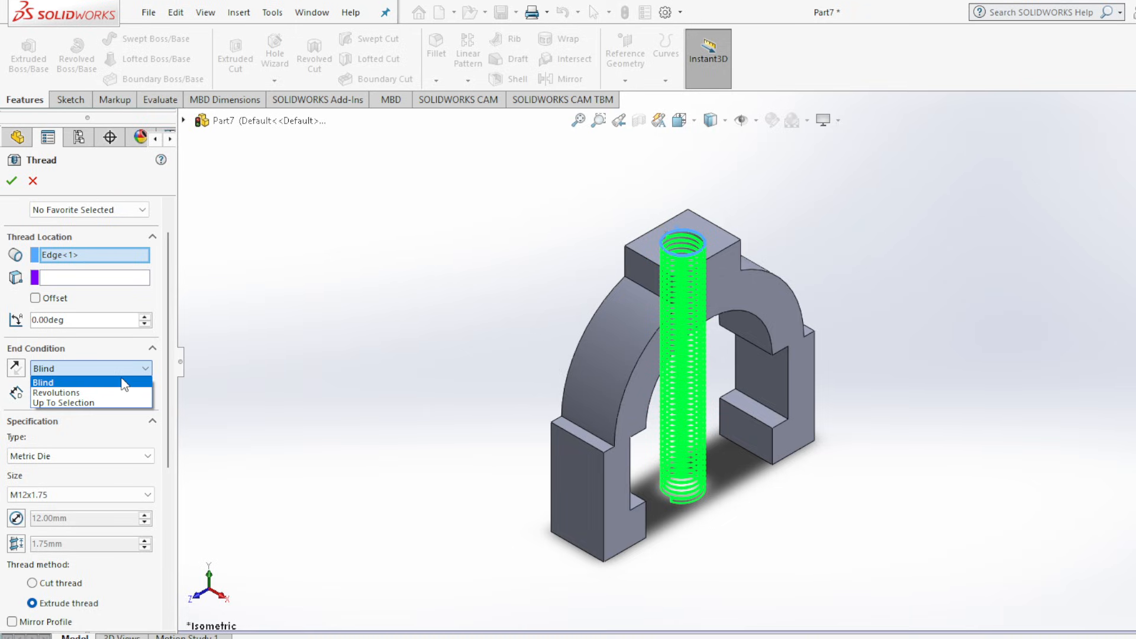
left_click(124, 383)
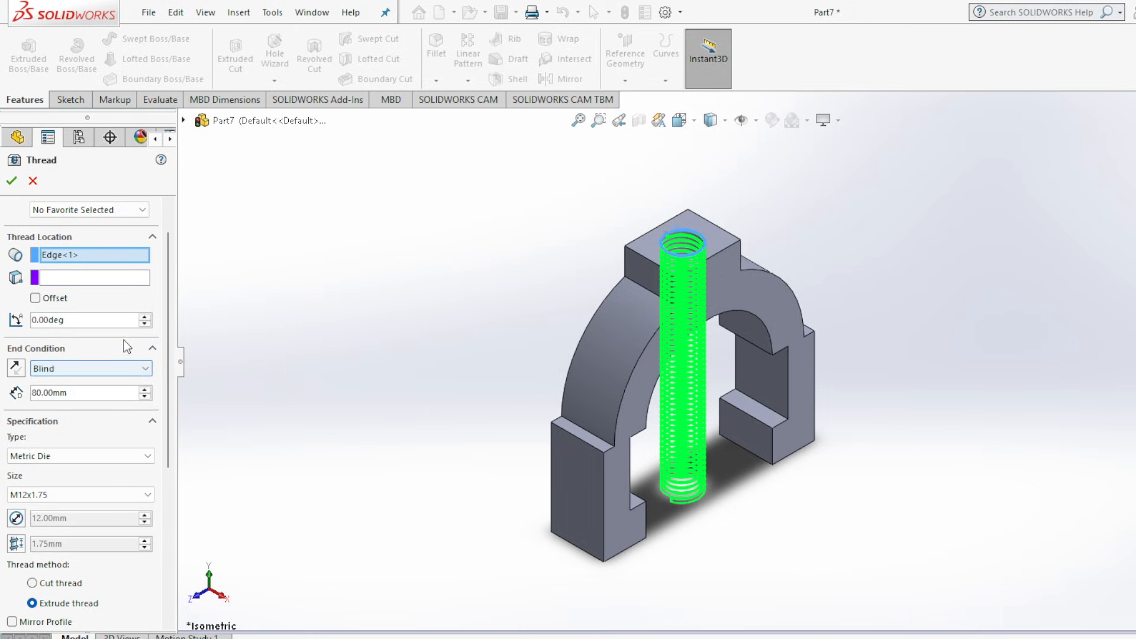
left_click(145, 396)
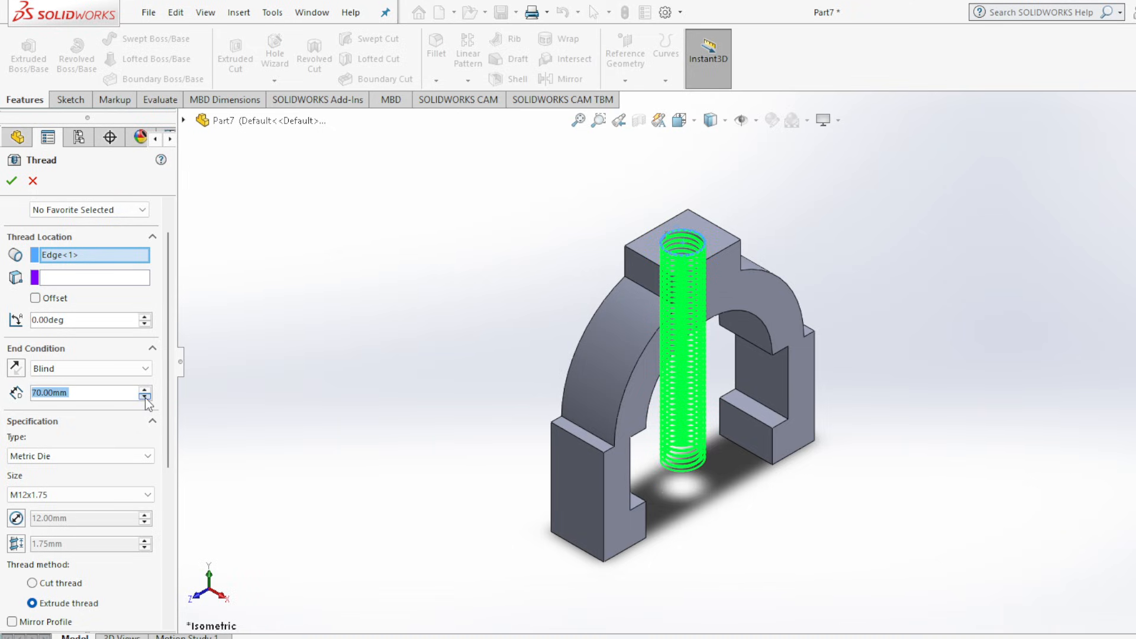
left_click(144, 397)
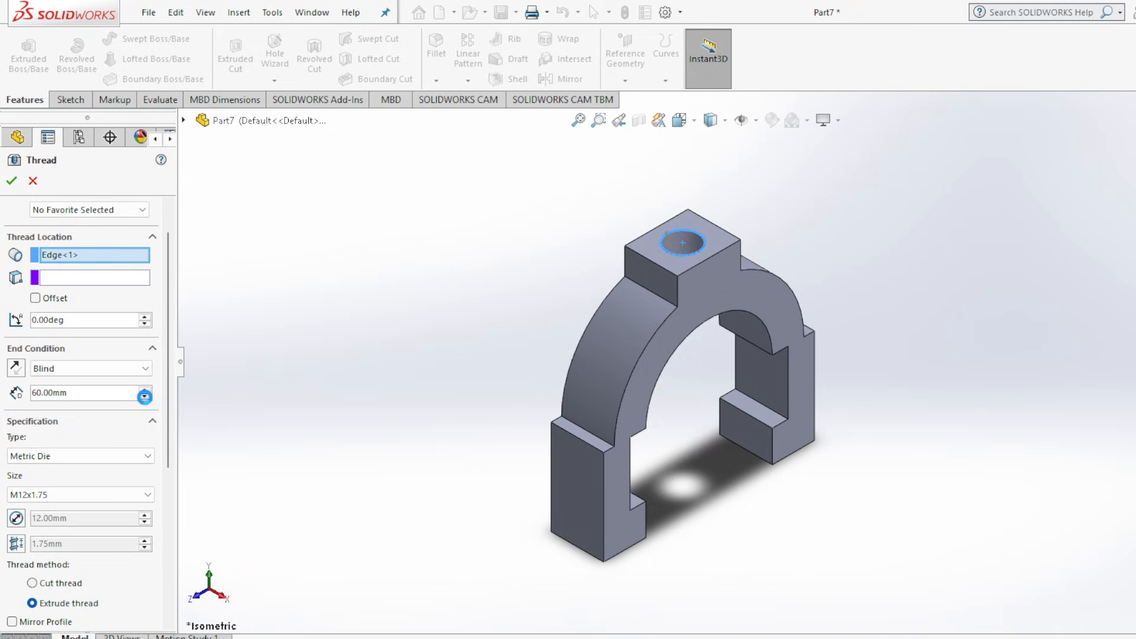
left_click(145, 397)
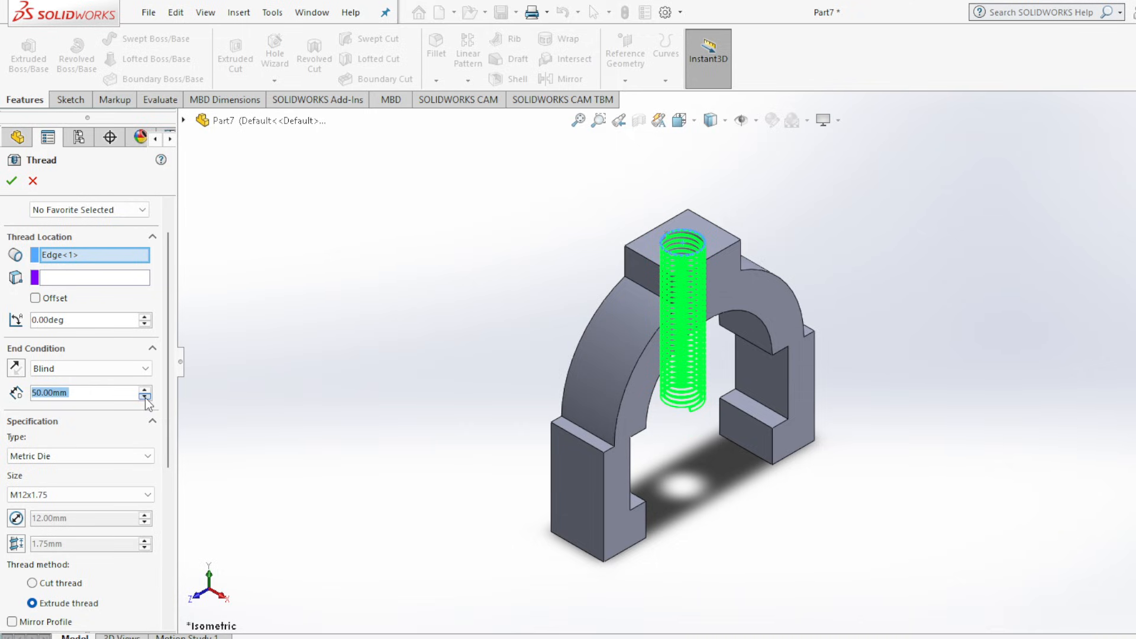
left_click(145, 397)
left_click(144, 397)
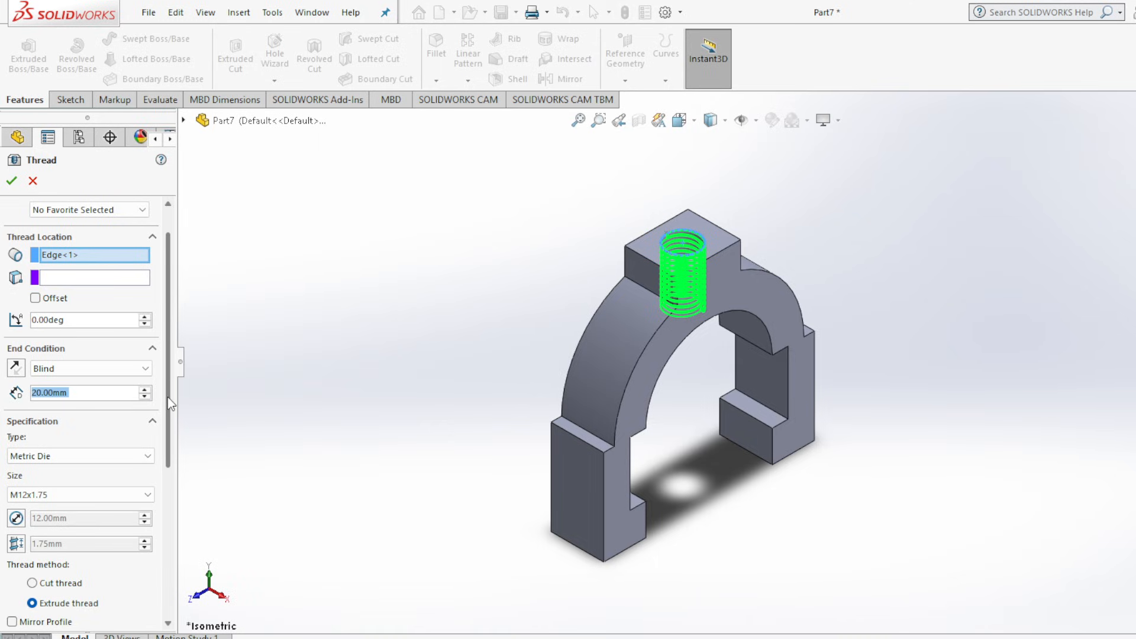
mouse_move(168, 405)
left_mouse_down()
mouse_move(165, 437)
mouse_move(167, 419)
left_mouse_up()
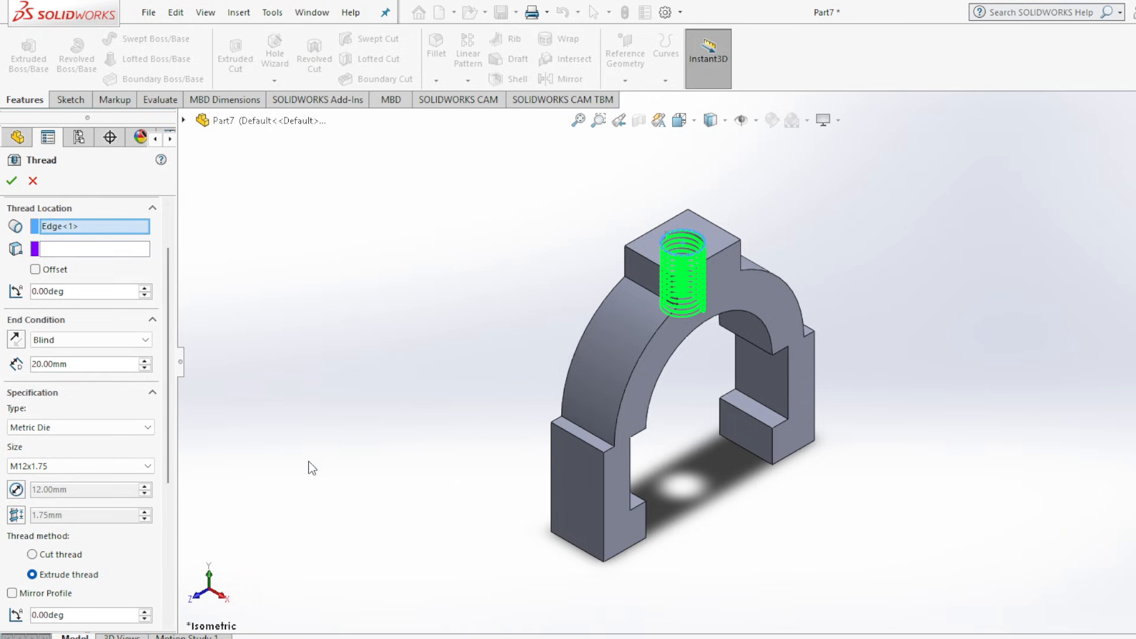
Accept the thread in the boss hole, inspect it from several angles and return the part to isometric view.
middle_click_drag(859, 504, 796, 592)
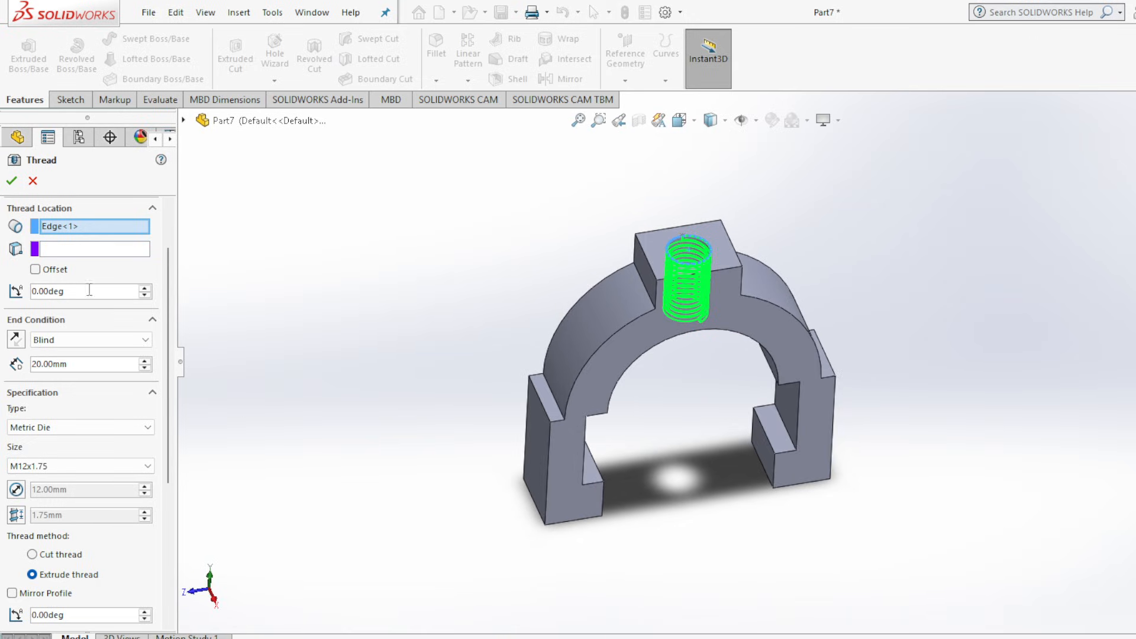
left_click(13, 182)
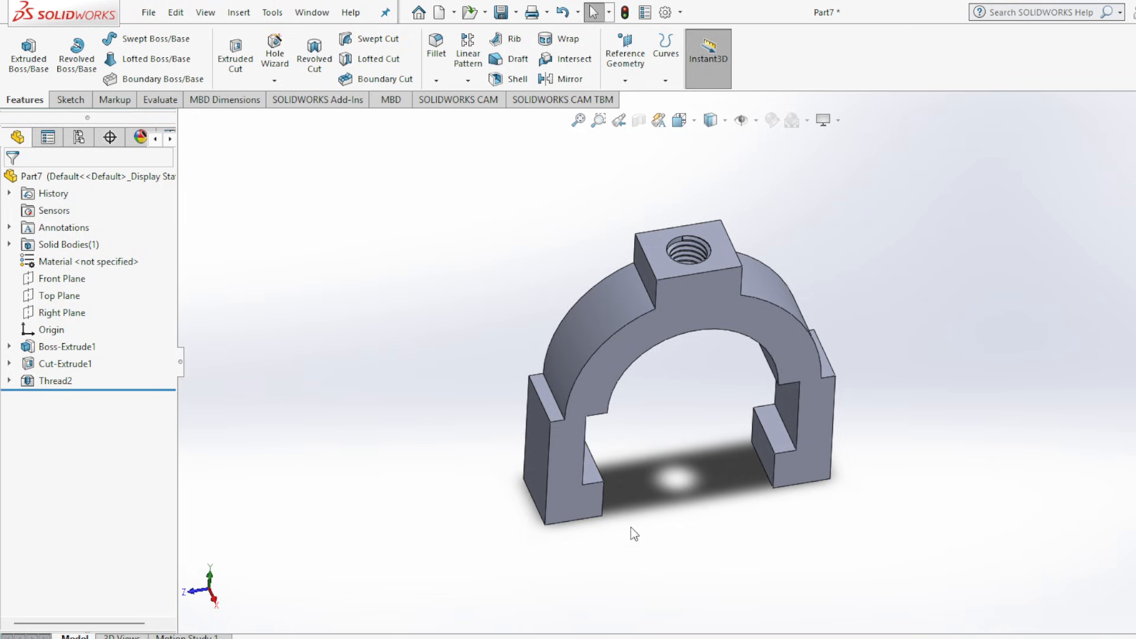
middle_click_drag(631, 527, 699, 462)
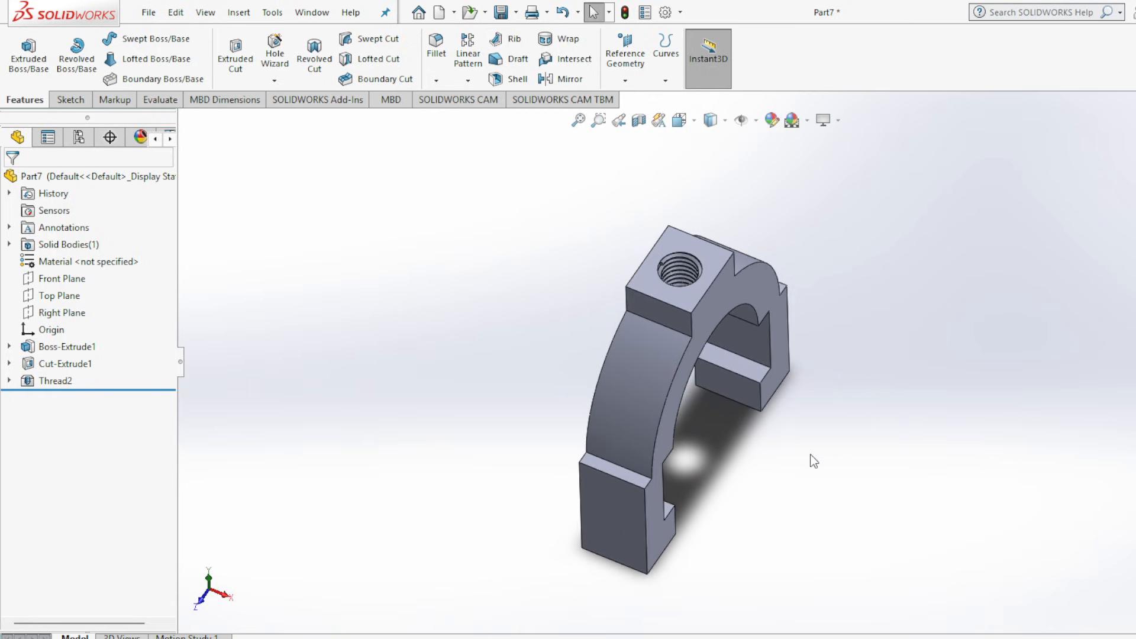
middle_click_drag(832, 467, 870, 476)
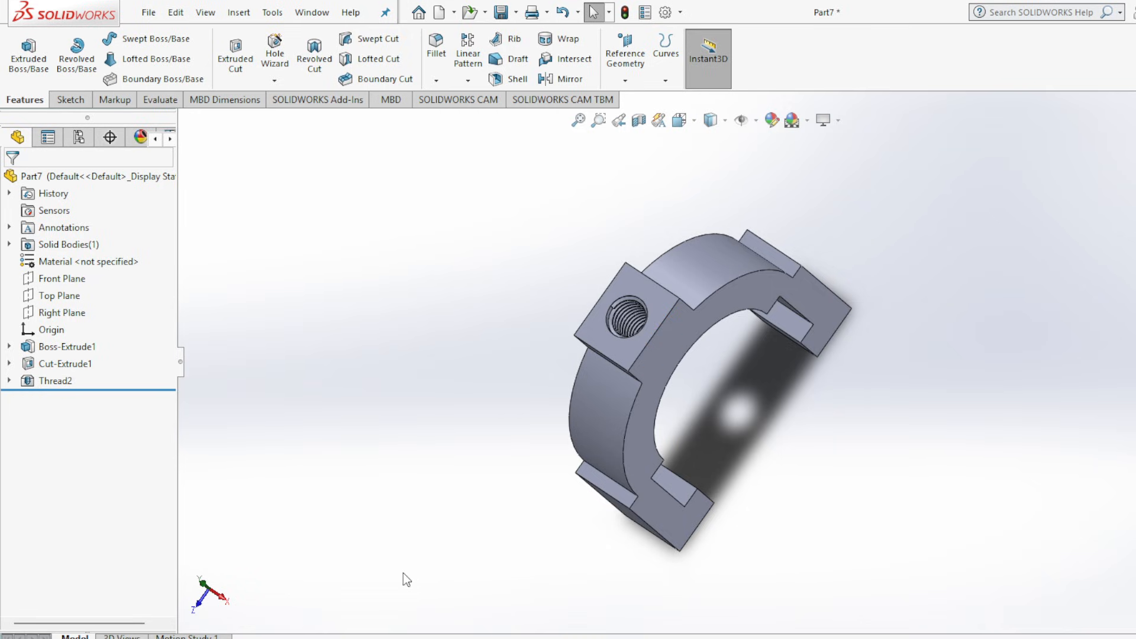
key("ctrl+7")
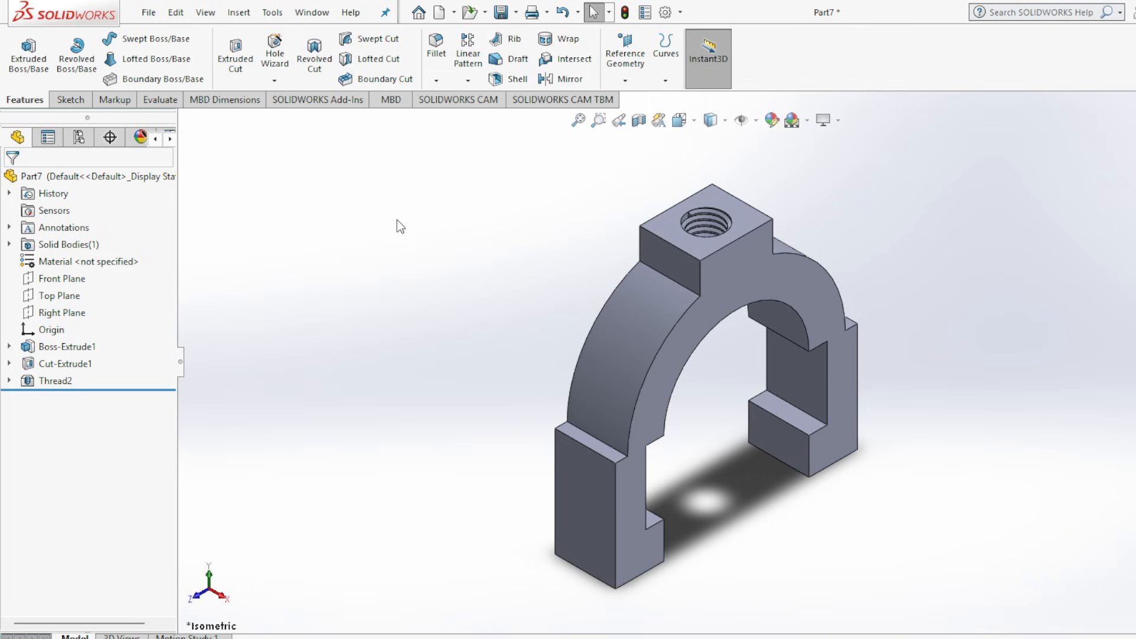
Edit the finished thread to start at a 2 mm offset from the hole edge, with the offset direction reversed.
left_click(54, 382)
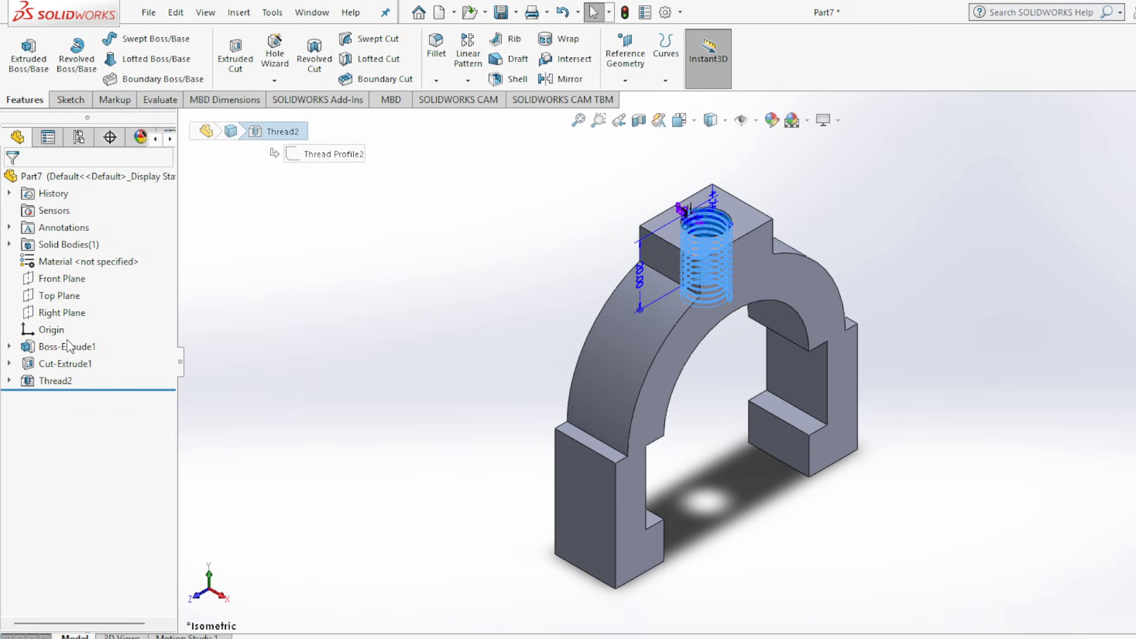
left_click(68, 331)
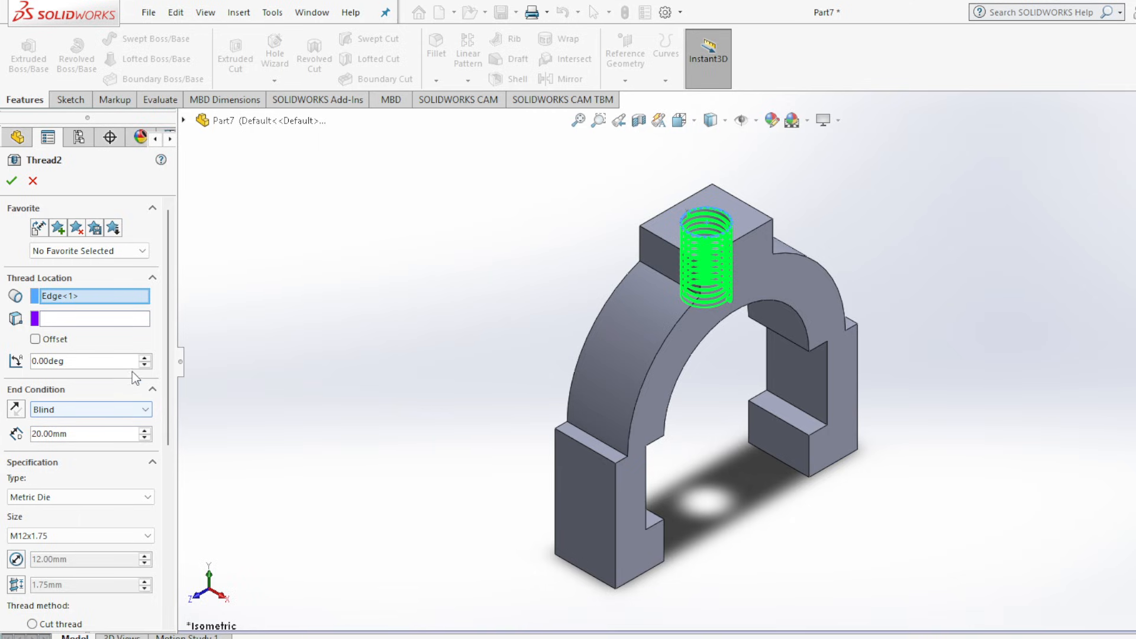
left_click(37, 339)
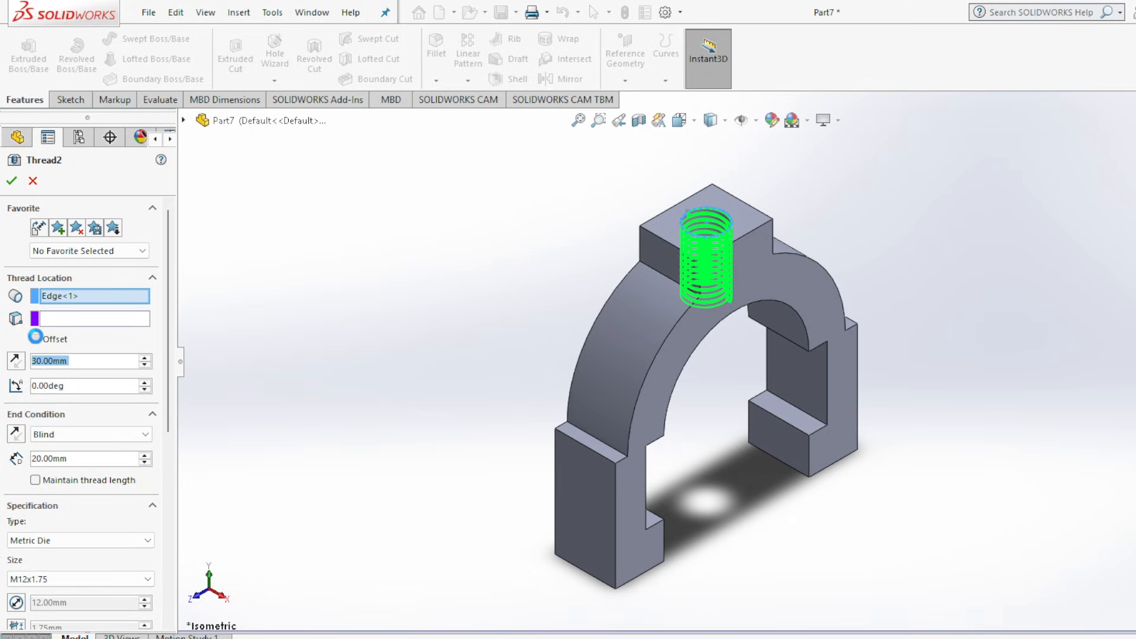
left_click(145, 364)
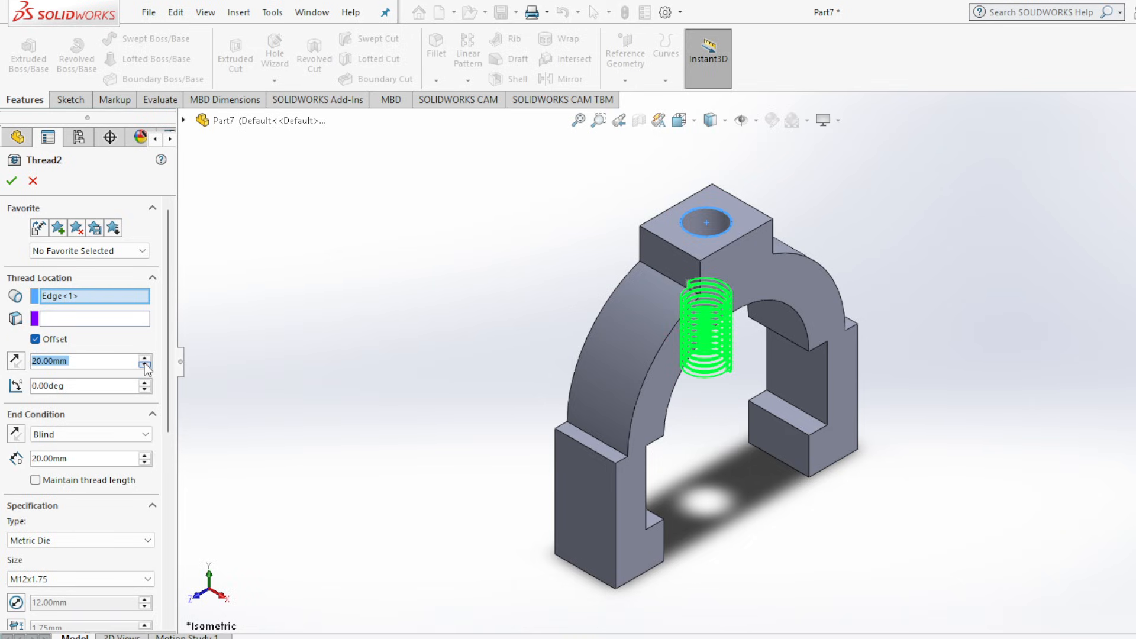
left_click(145, 365)
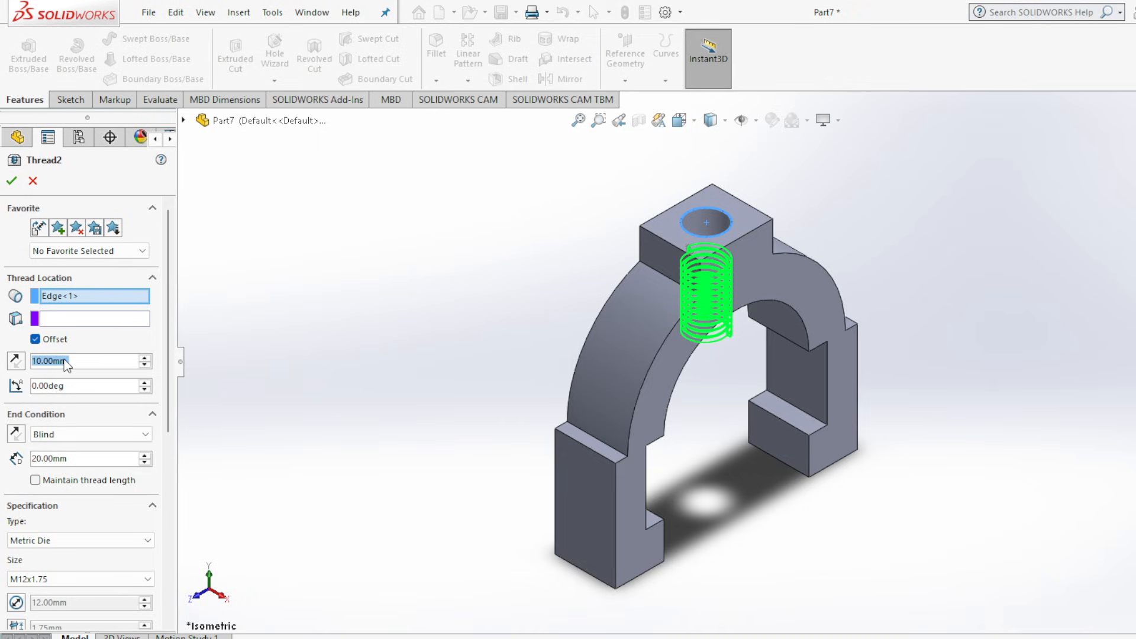
type("2")
key("Return")
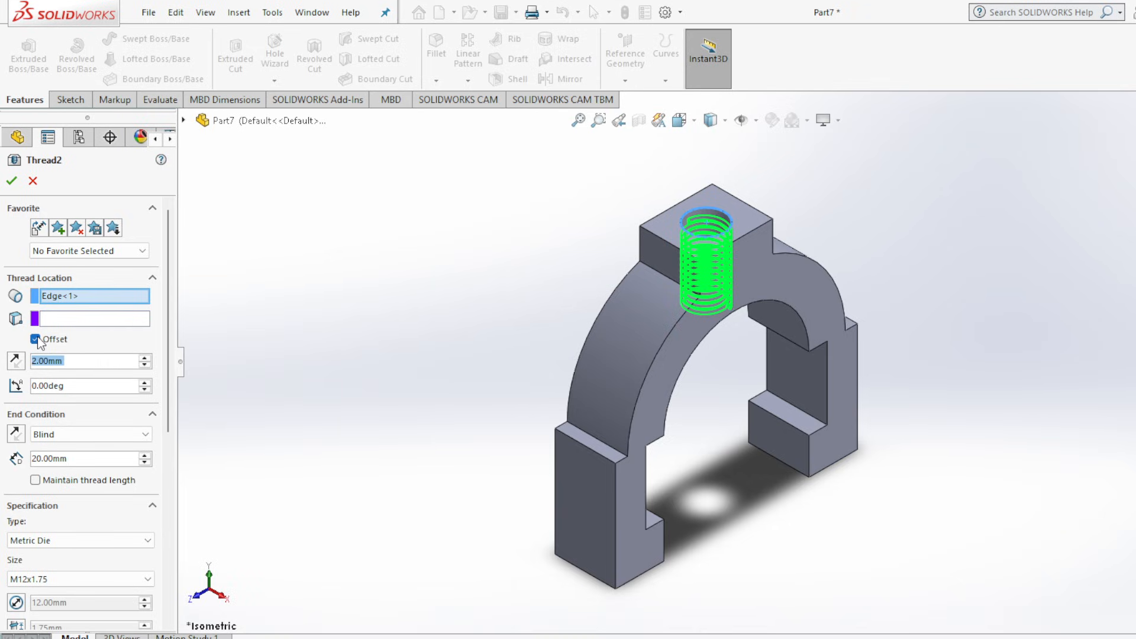
left_click(17, 361)
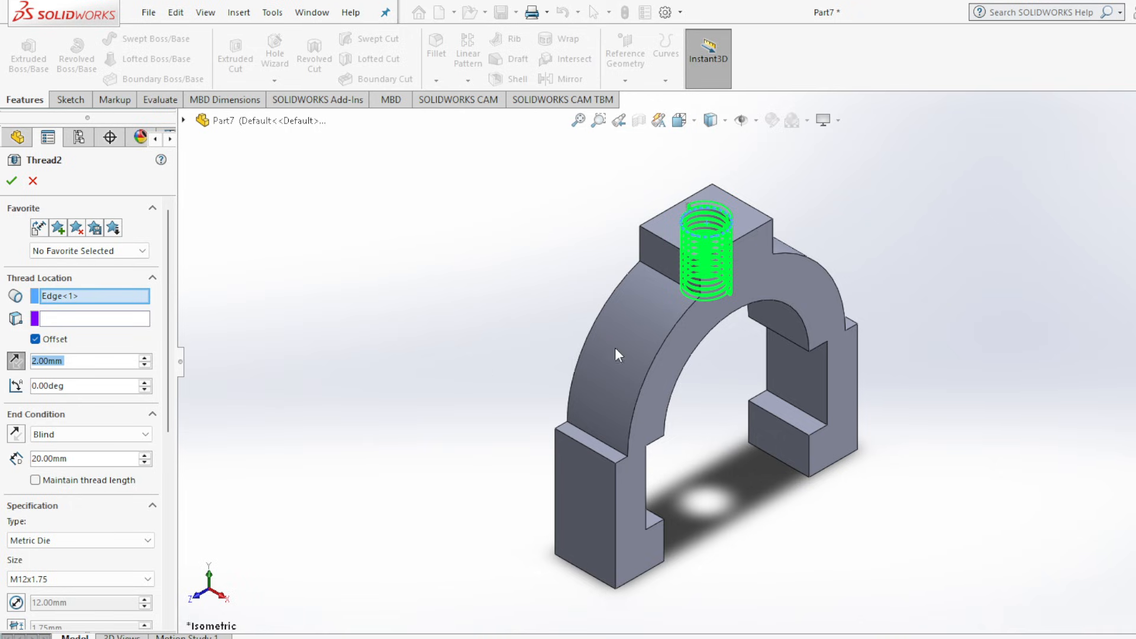
Set the thread's start offset to 1 mm and check the preview from the side.
middle_click_drag(938, 507, 846, 437)
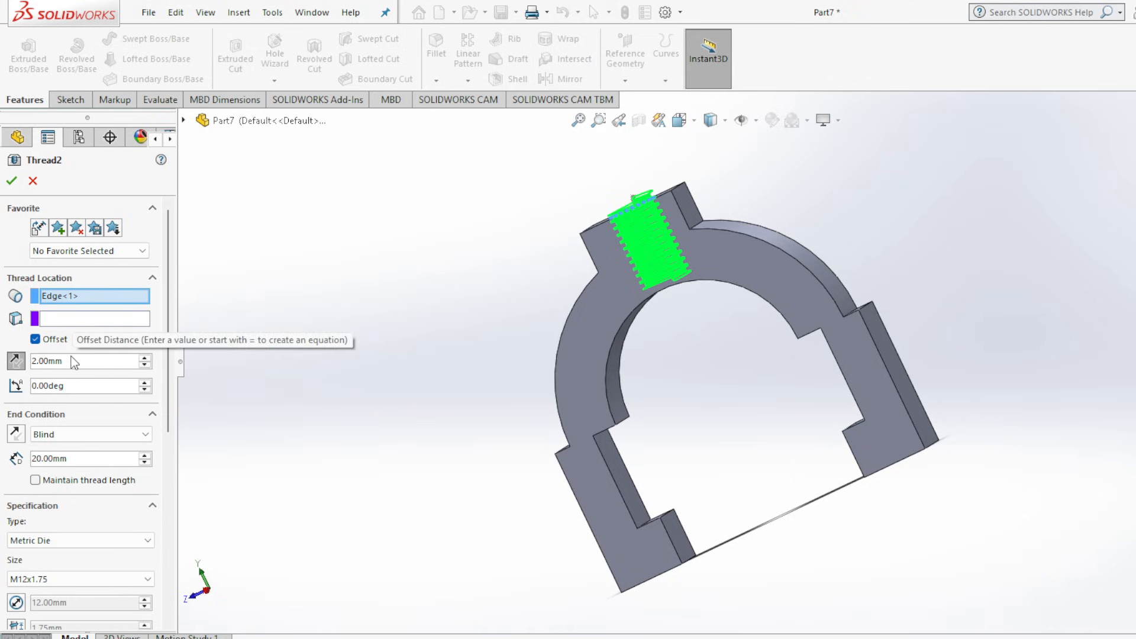
left_click(145, 365)
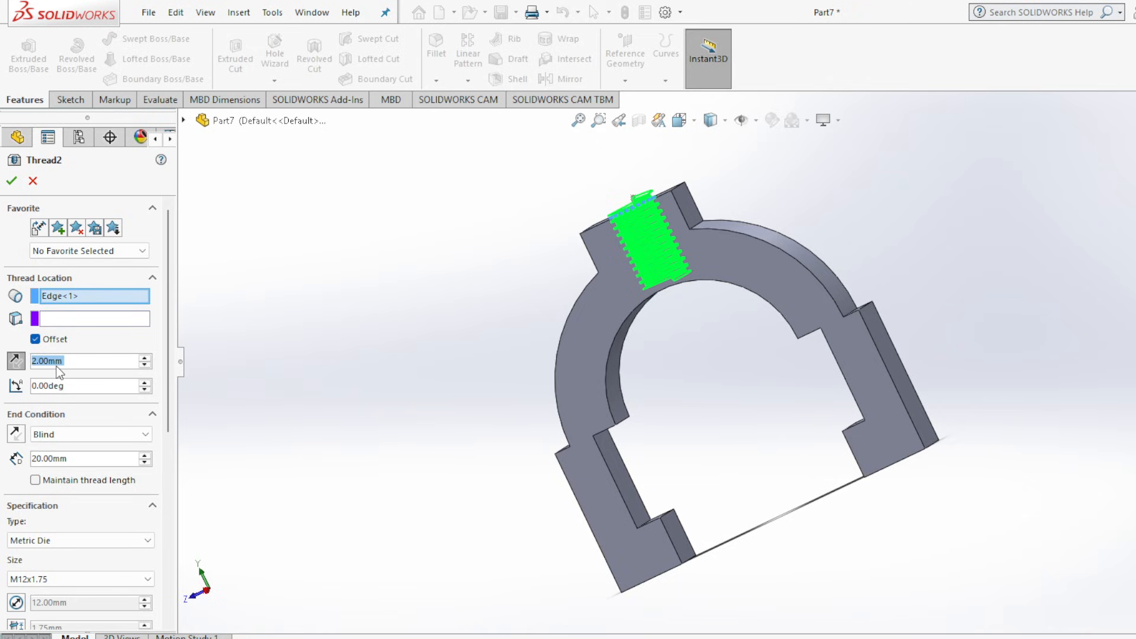
type("1")
key("Return")
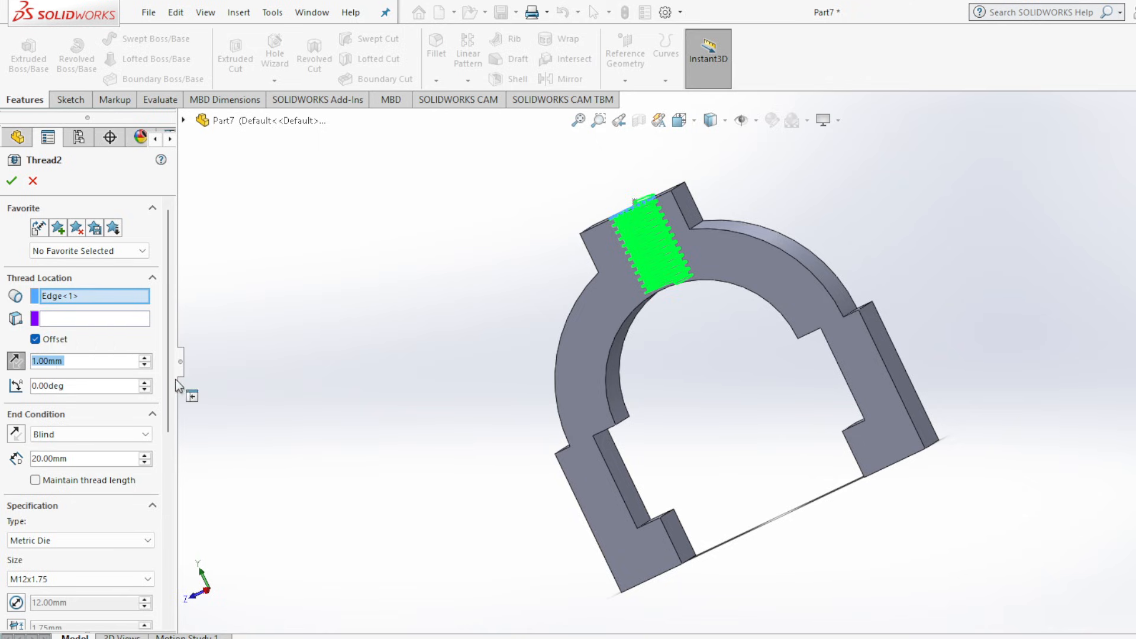
middle_click_drag(353, 347, 394, 338)
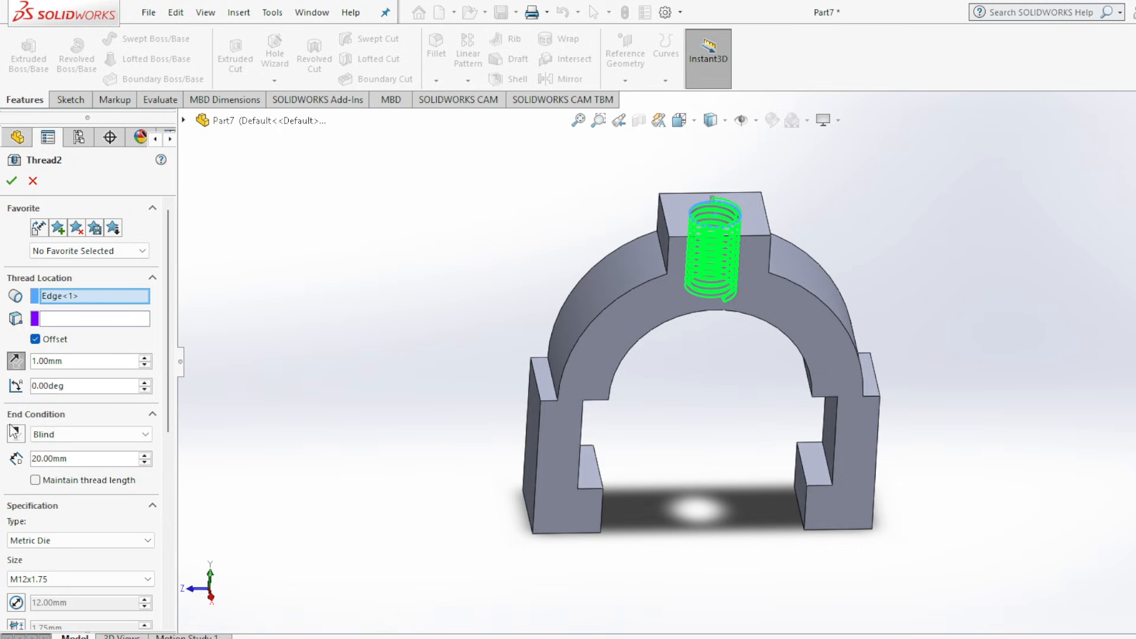
Try the Up To Selection end condition for the thread and switch it back to Blind.
left_click(106, 437)
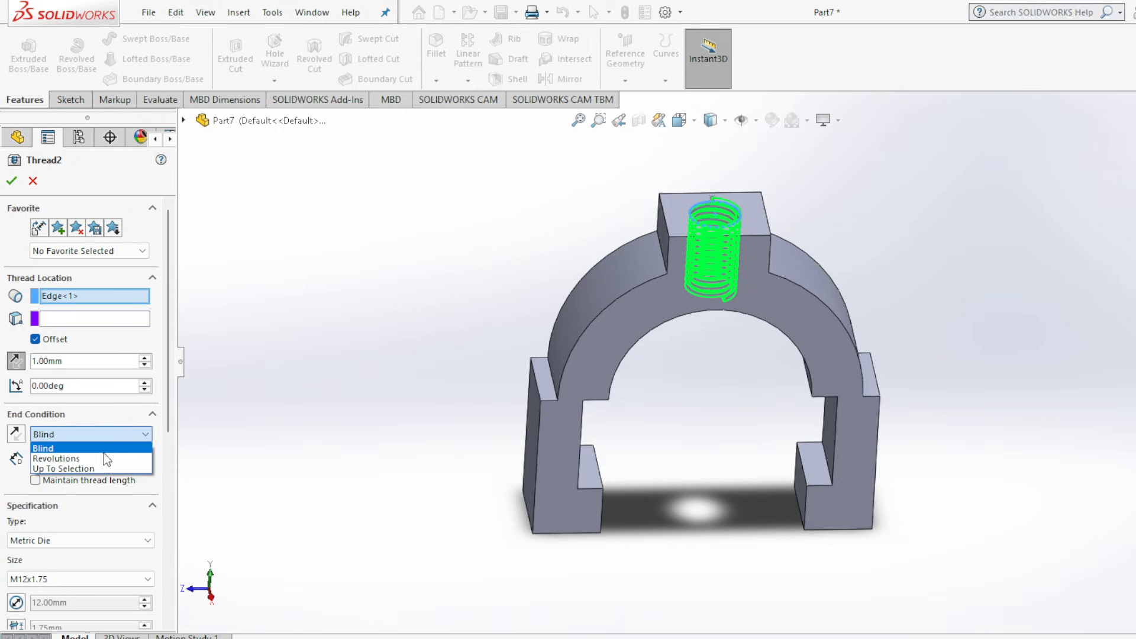
left_click(101, 469)
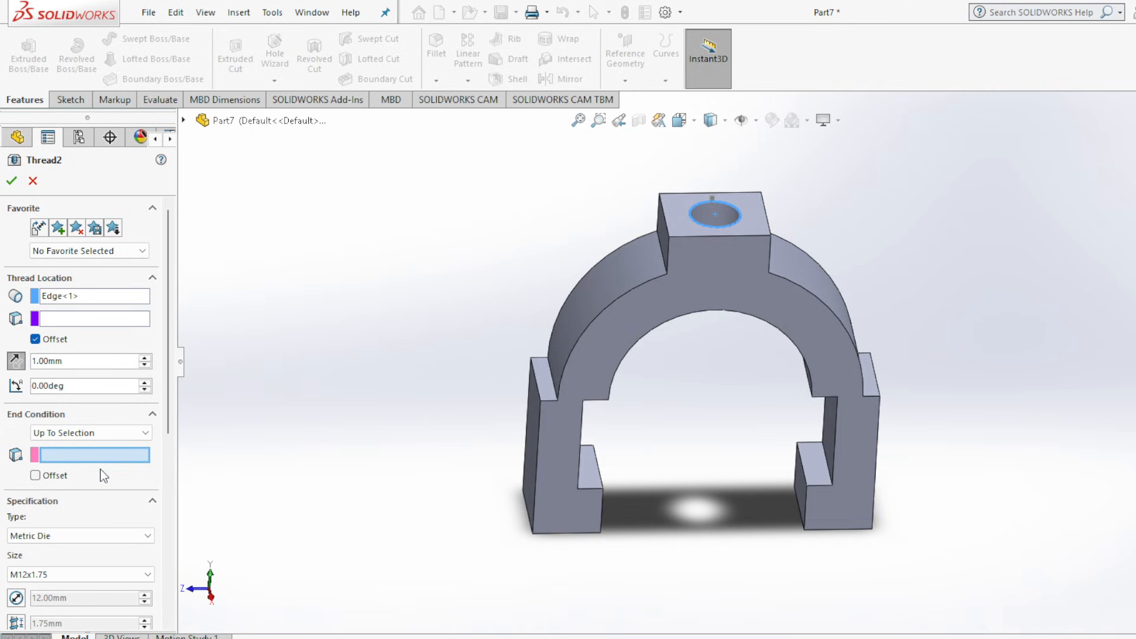
left_click(108, 436)
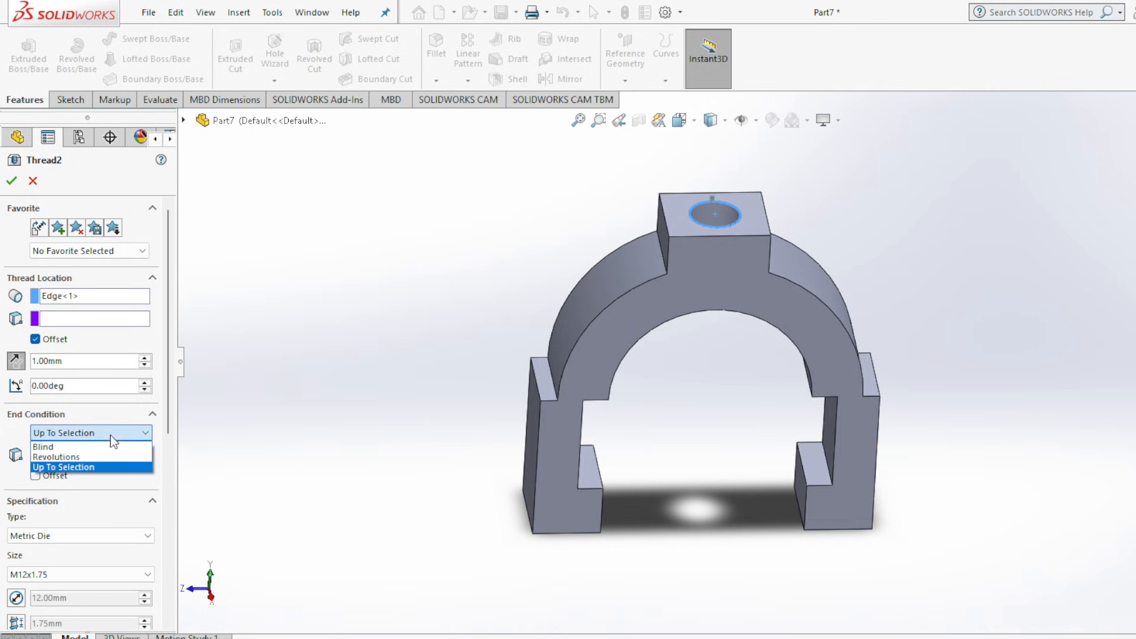
left_click(104, 447)
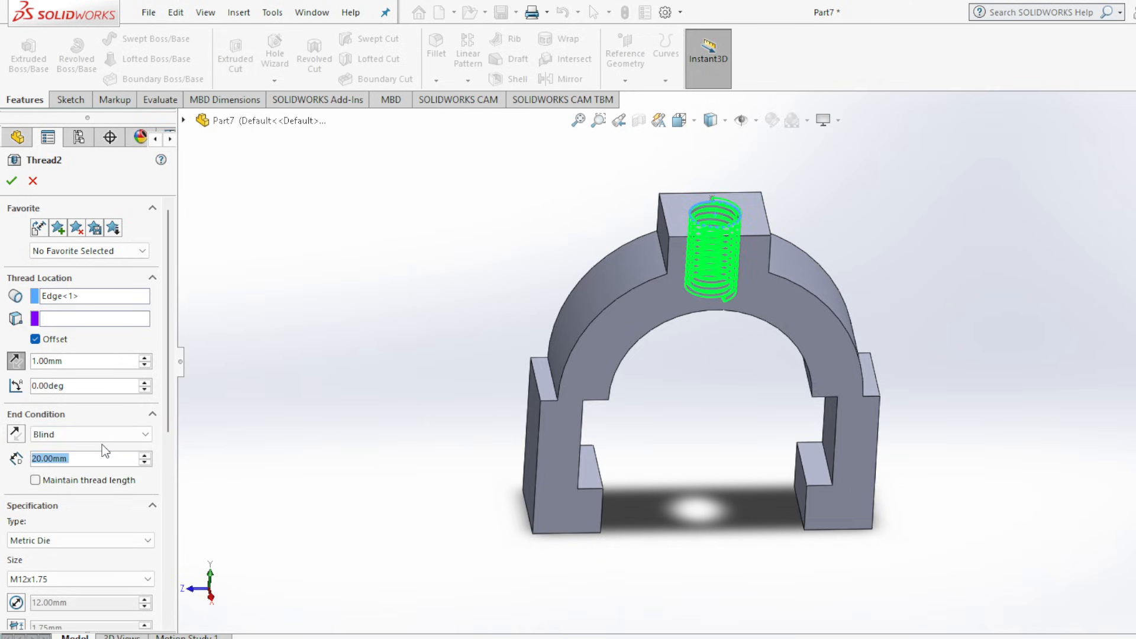
Enter 0 as the thread's start offset, accept the edited thread and show the part in isometric view.
middle_click_drag(355, 385, 337, 258)
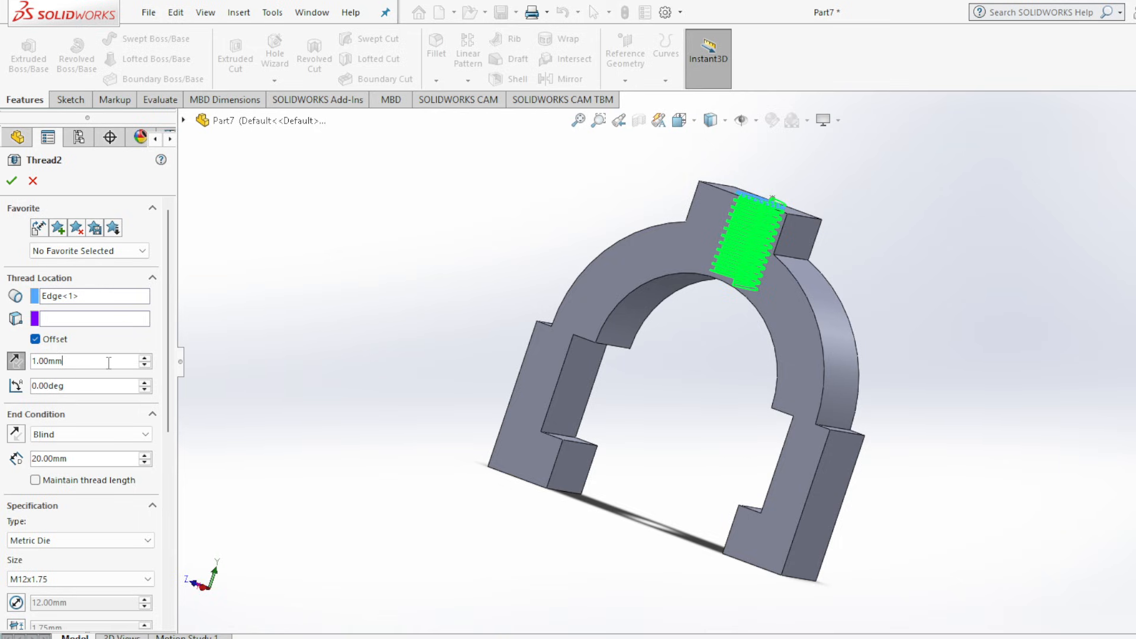
double_click(52, 362)
type("0")
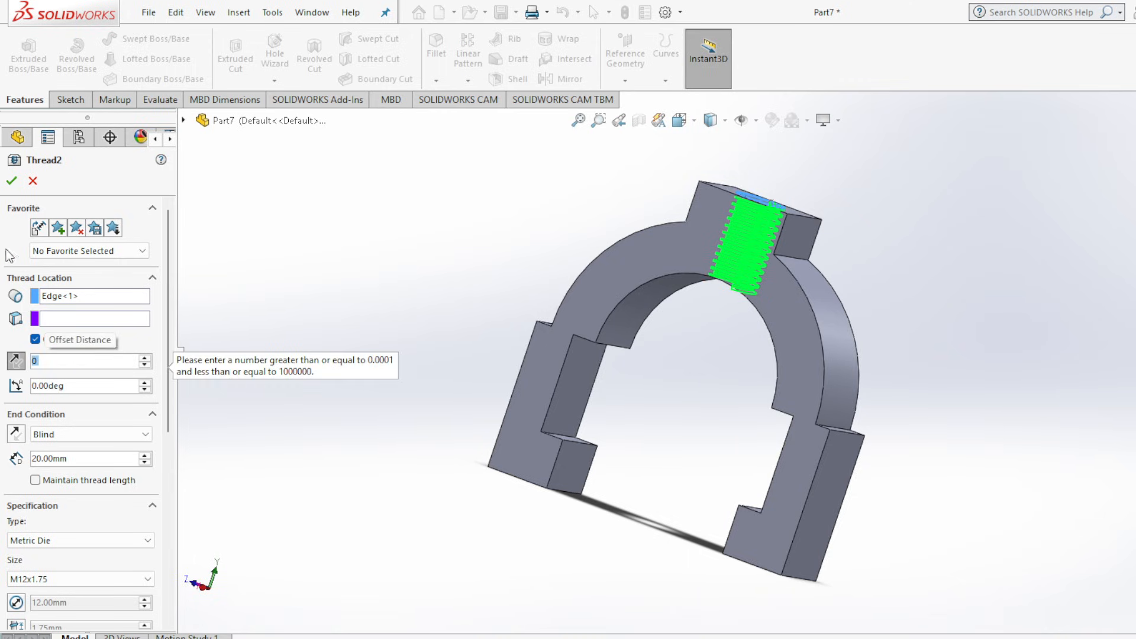
left_click(11, 181)
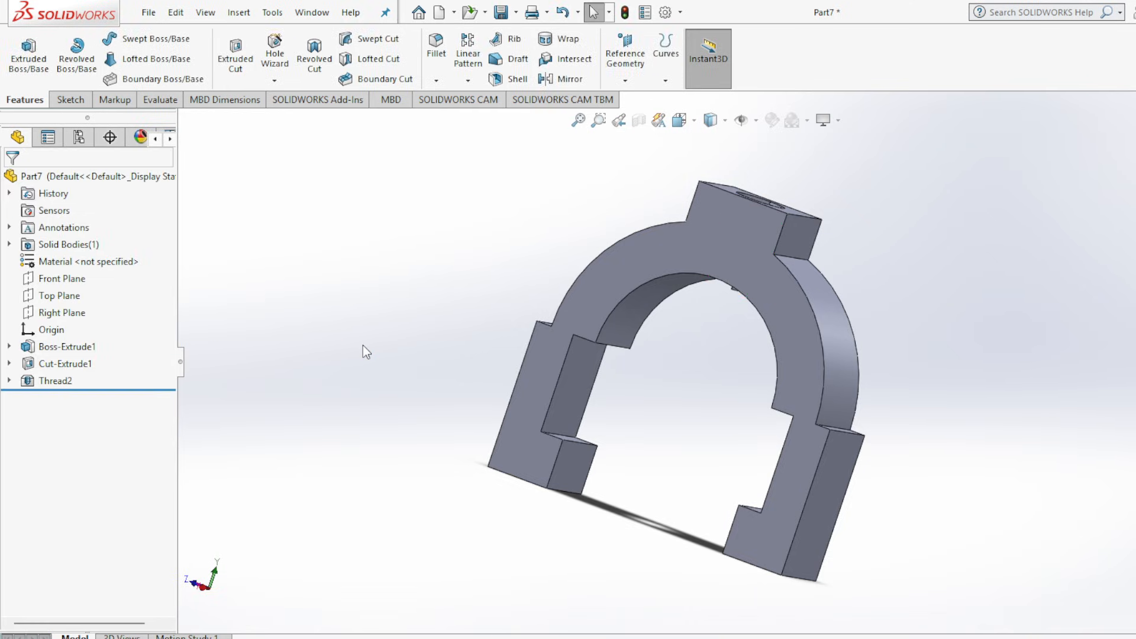
middle_click_drag(363, 346, 287, 484)
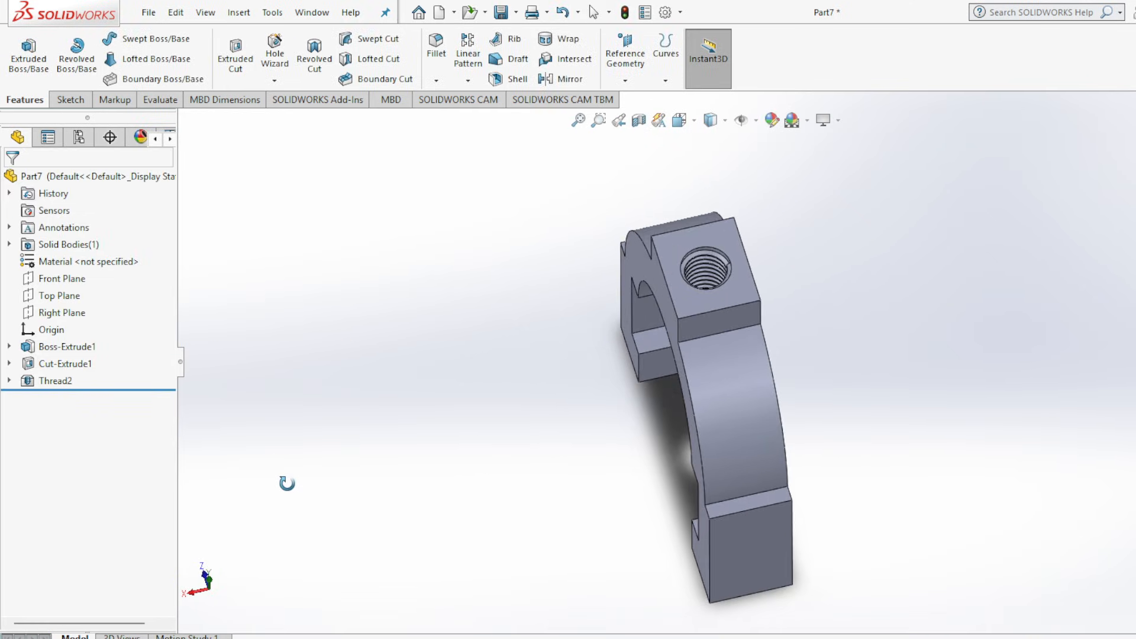
key("ctrl+7")
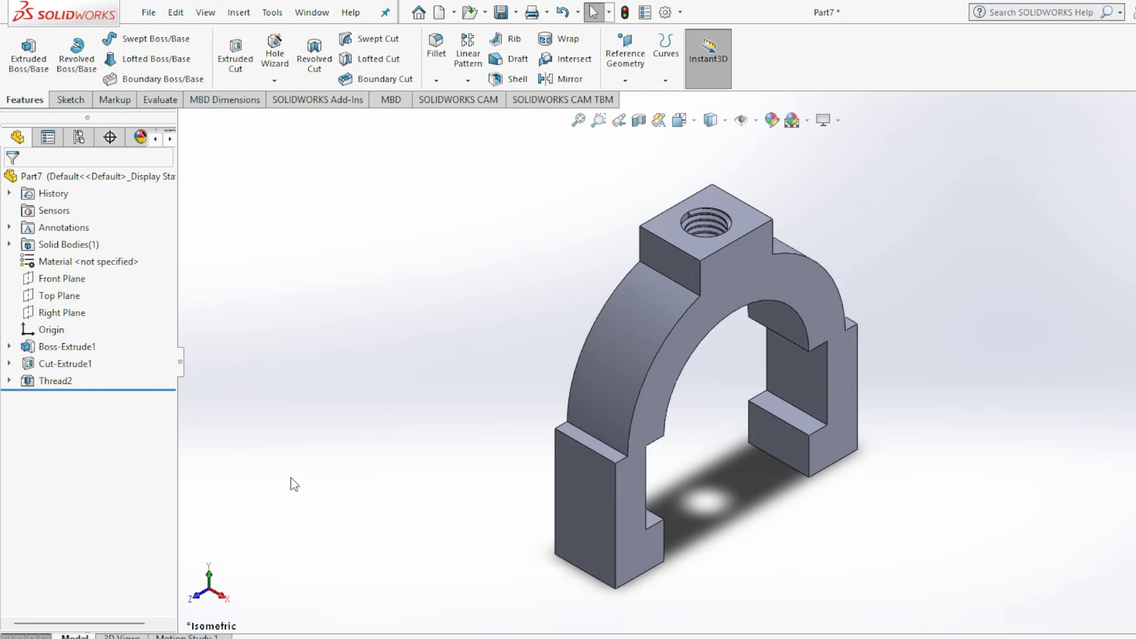
Save the slider part as FINAL-PART3 in the assembly folder.
left_click(502, 12)
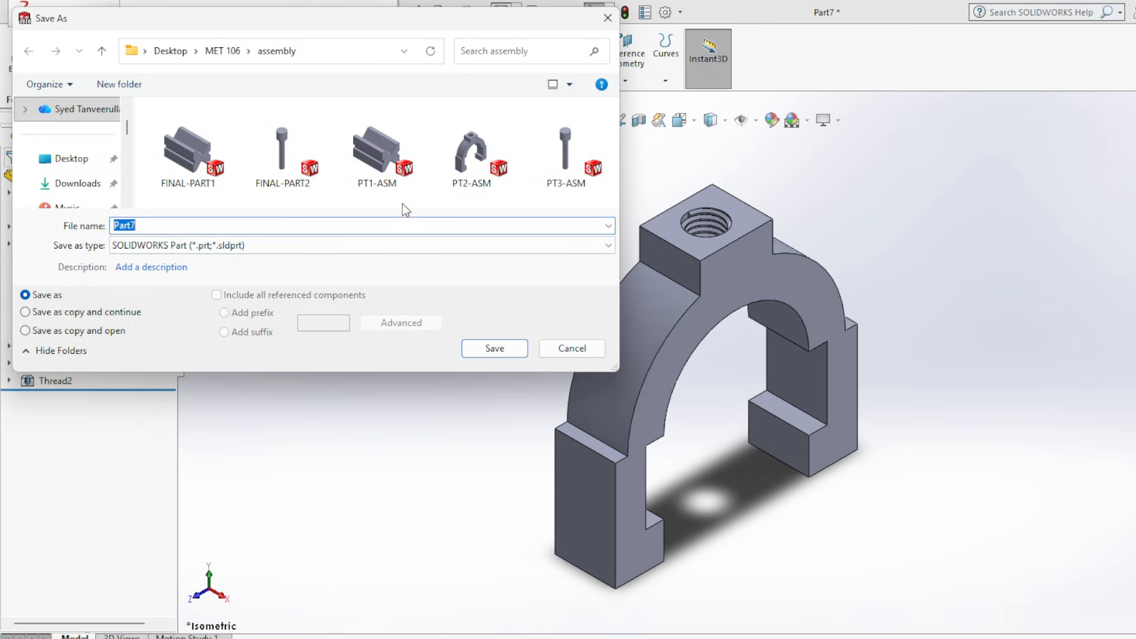
left_click(220, 182)
left_click(178, 227)
left_click(187, 225)
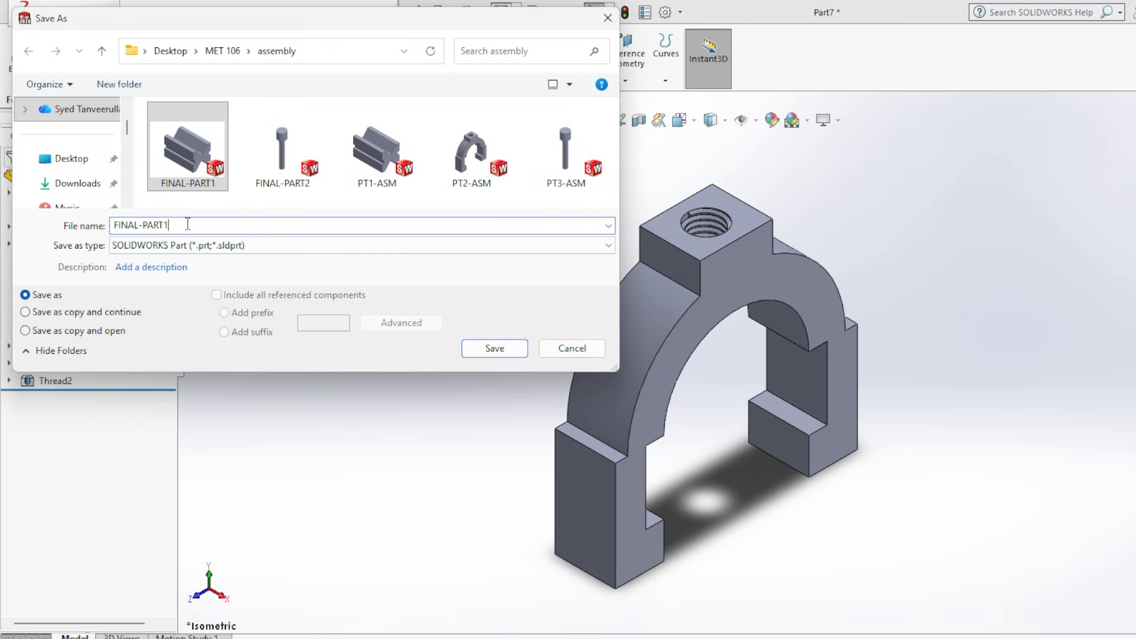
key("BackSpace")
type("3")
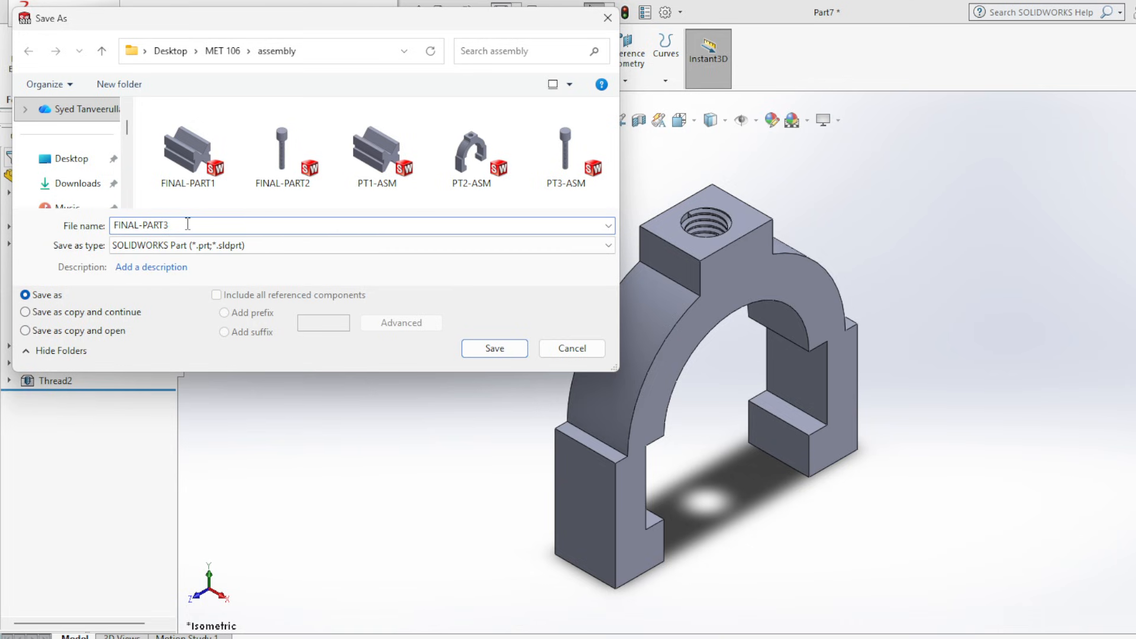
left_click(489, 351)
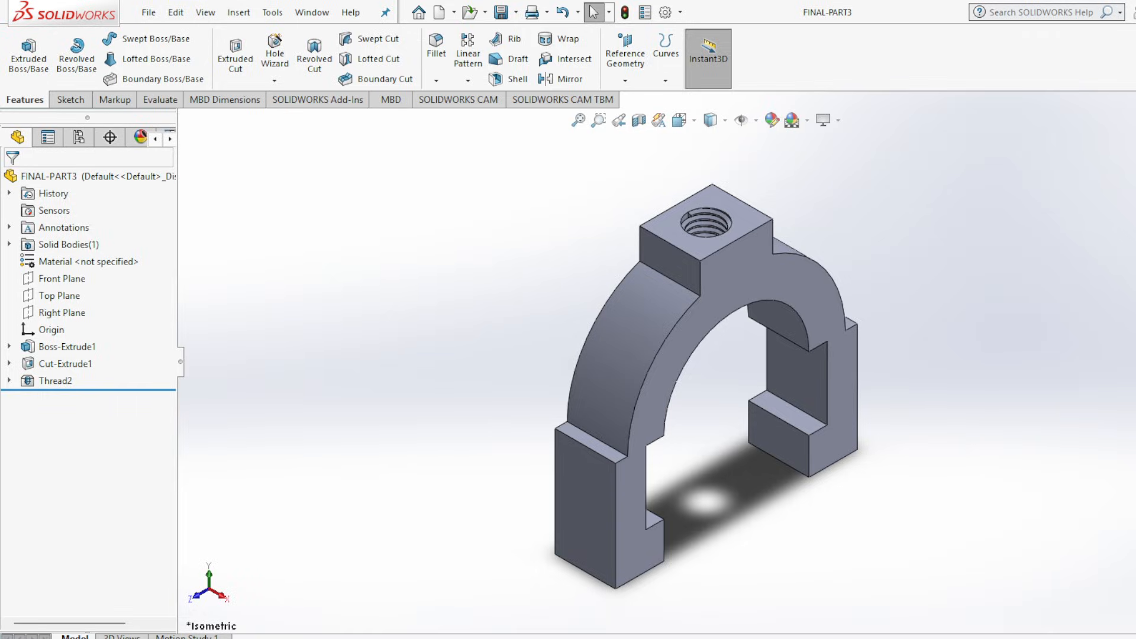
Close the finished slider part and create a new assembly document.
left_click(1135, 99)
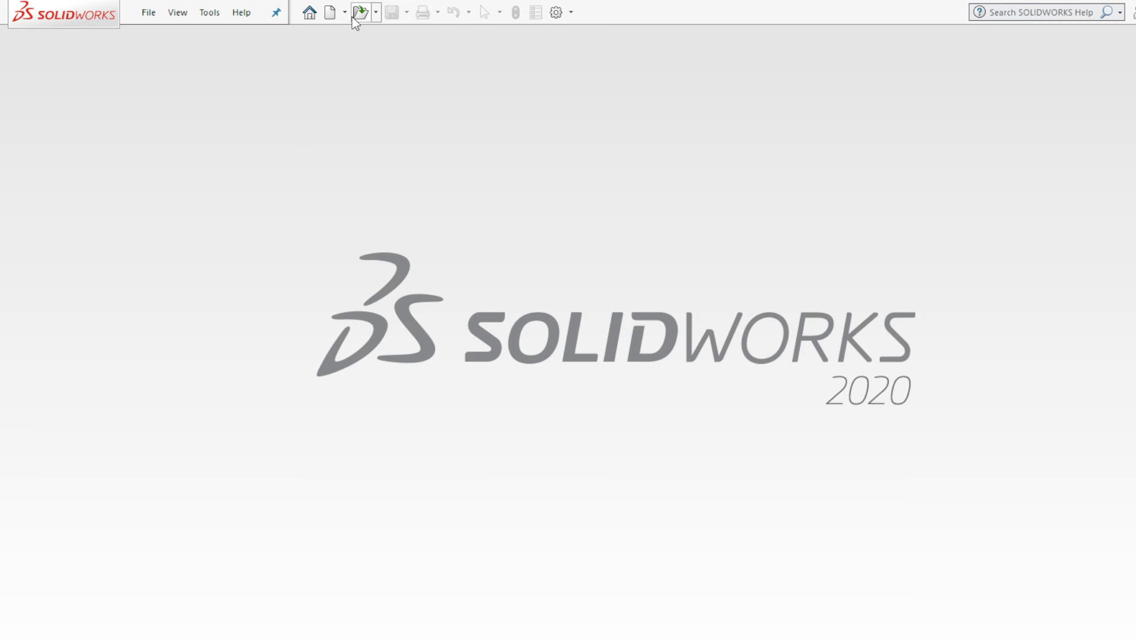
left_click(330, 12)
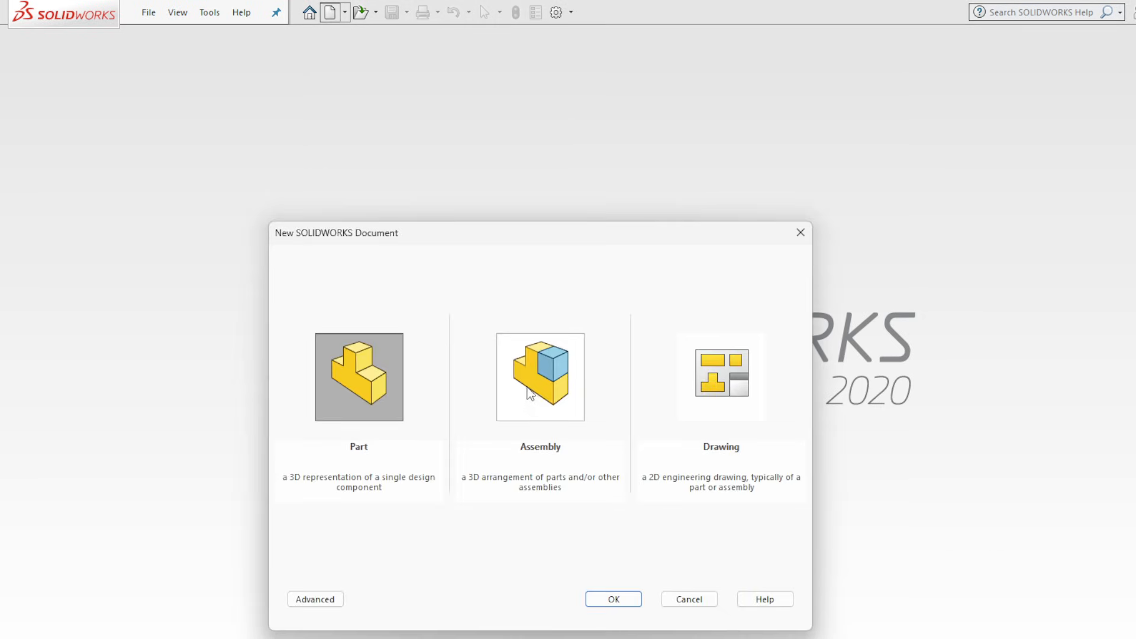
left_click(533, 395)
left_click(613, 599)
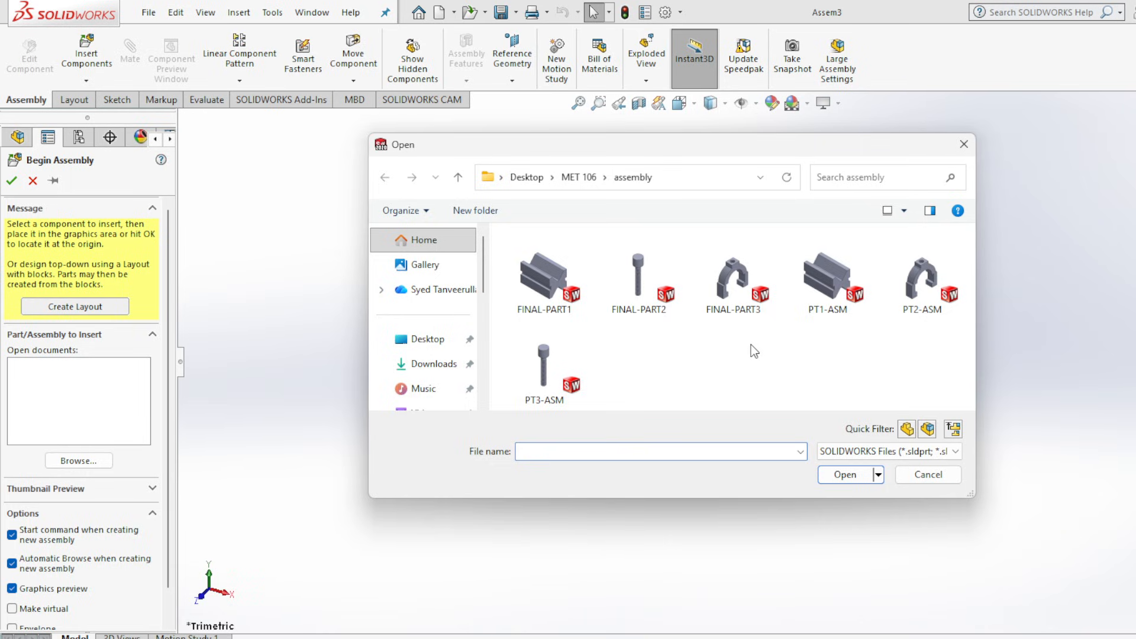
Insert FINAL-PART1, FINAL-PART2 and FINAL-PART3 from the assembly folder, placing the block first and the screw and slider apart from it.
left_click(543, 275)
left_click(635, 276, "ctrl")
left_click(727, 275, "ctrl")
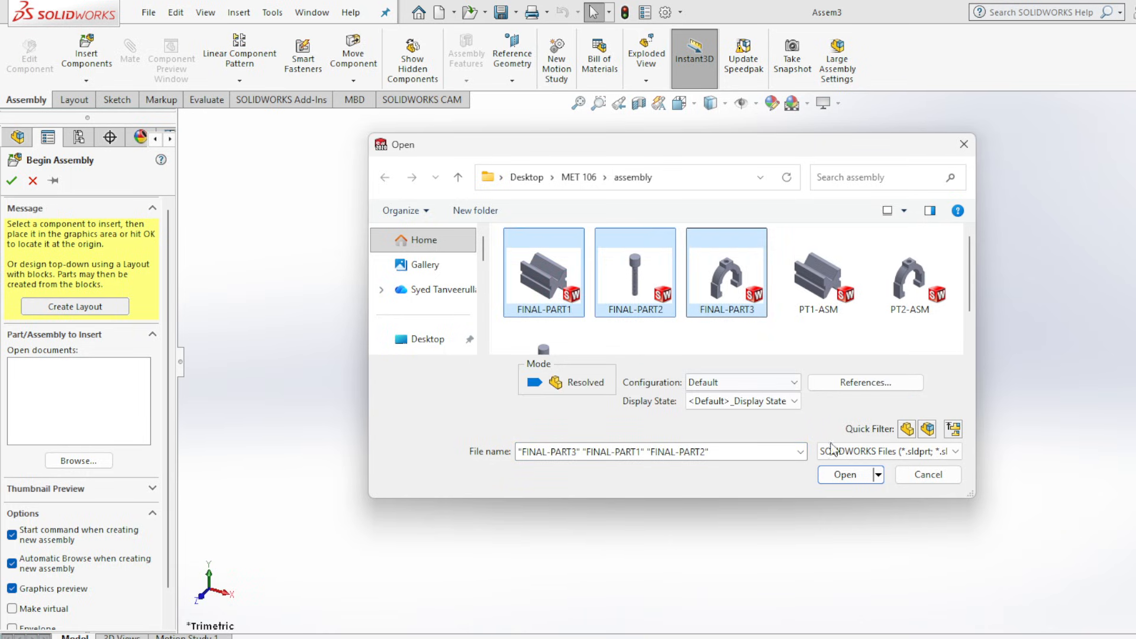
left_click(850, 474)
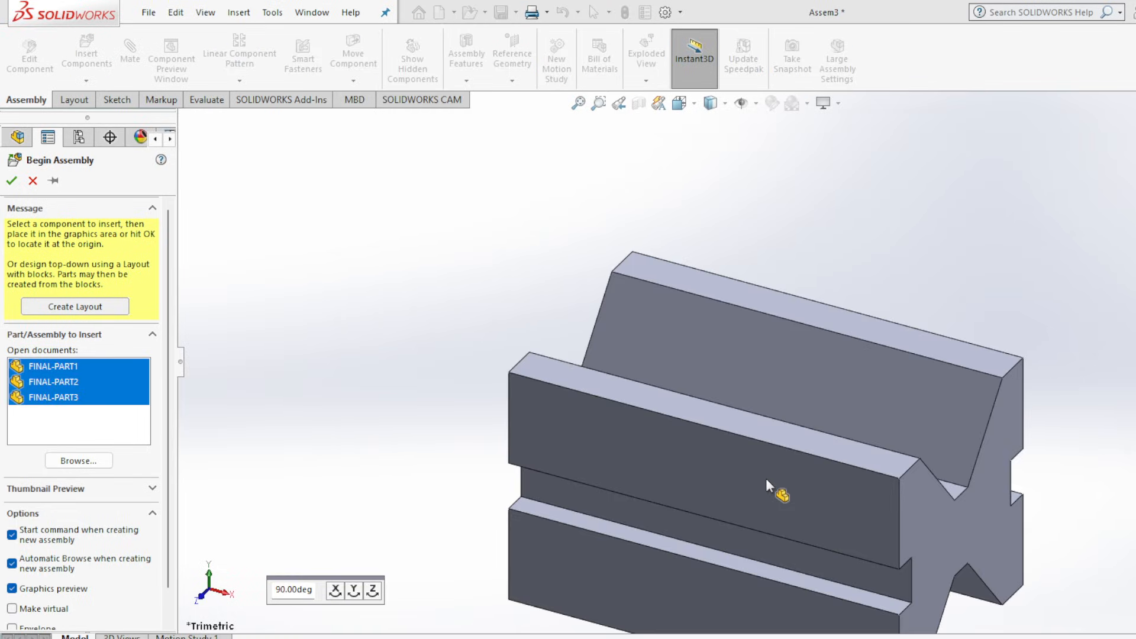
left_click(786, 462)
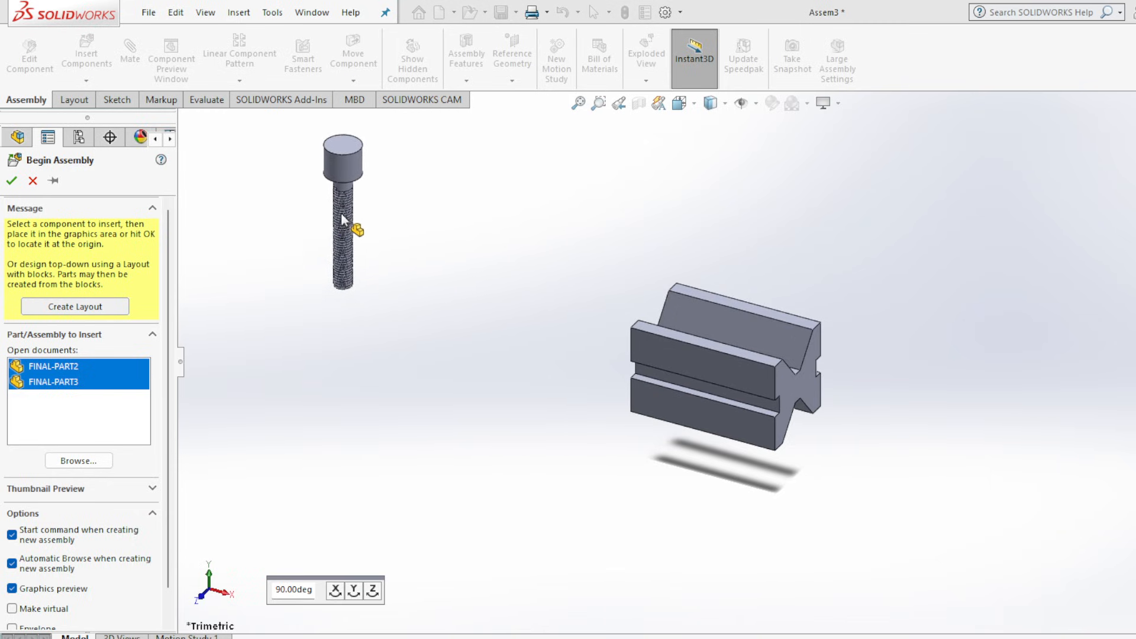
left_click(348, 216)
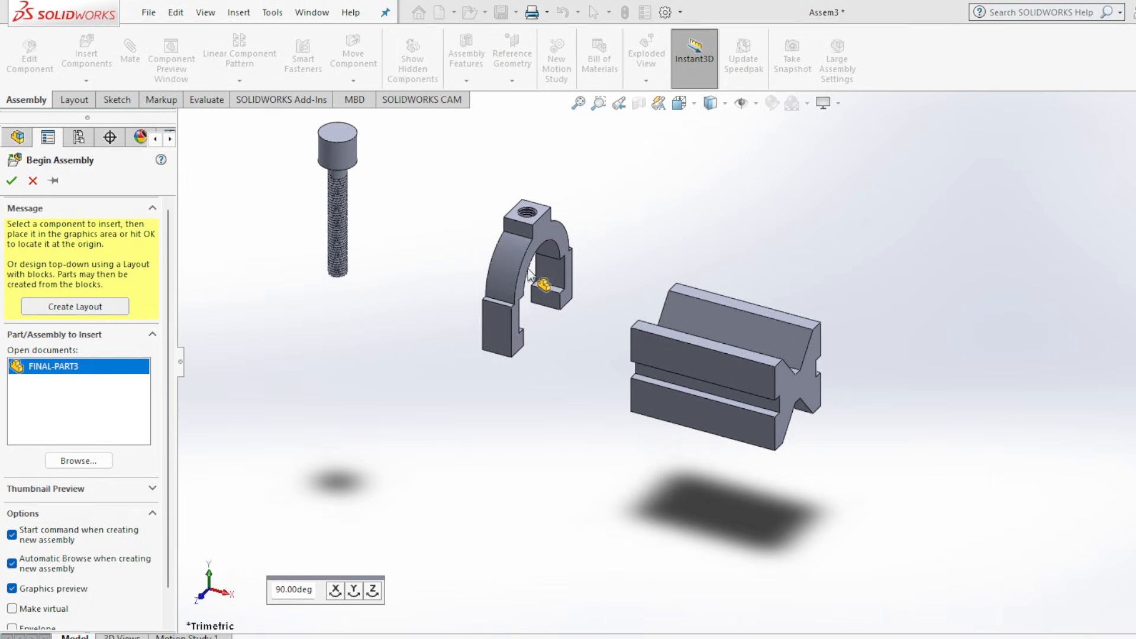
left_click(545, 237)
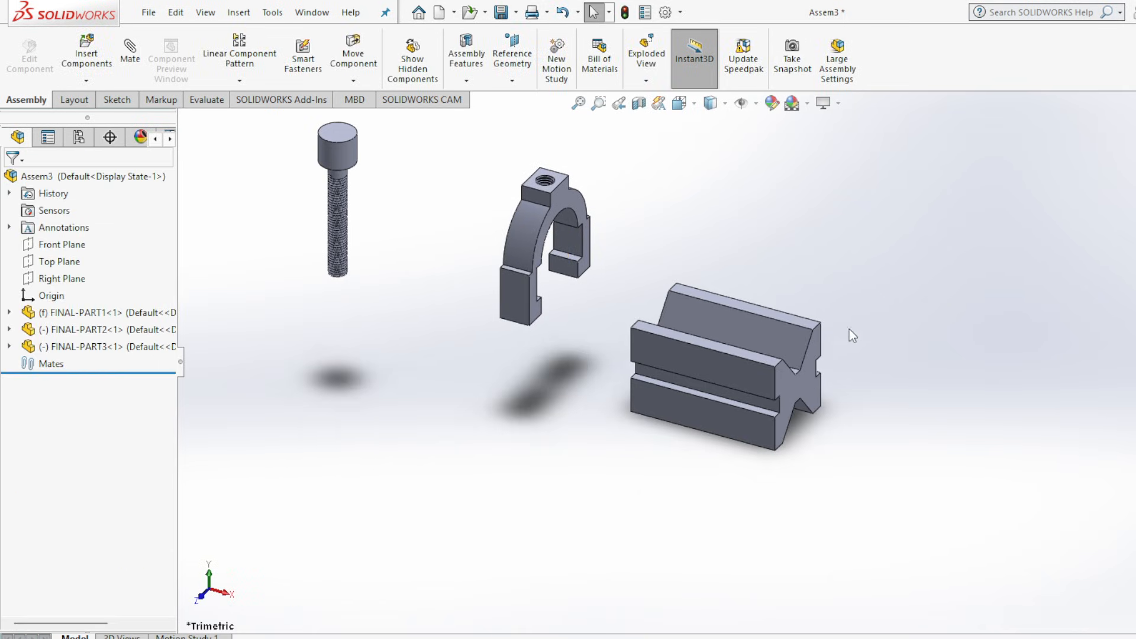
Add a coincident mate between the inner vertical face of the slider's hooked foot and the side groove wall of the block.
scroll(245, 164, "down", 5)
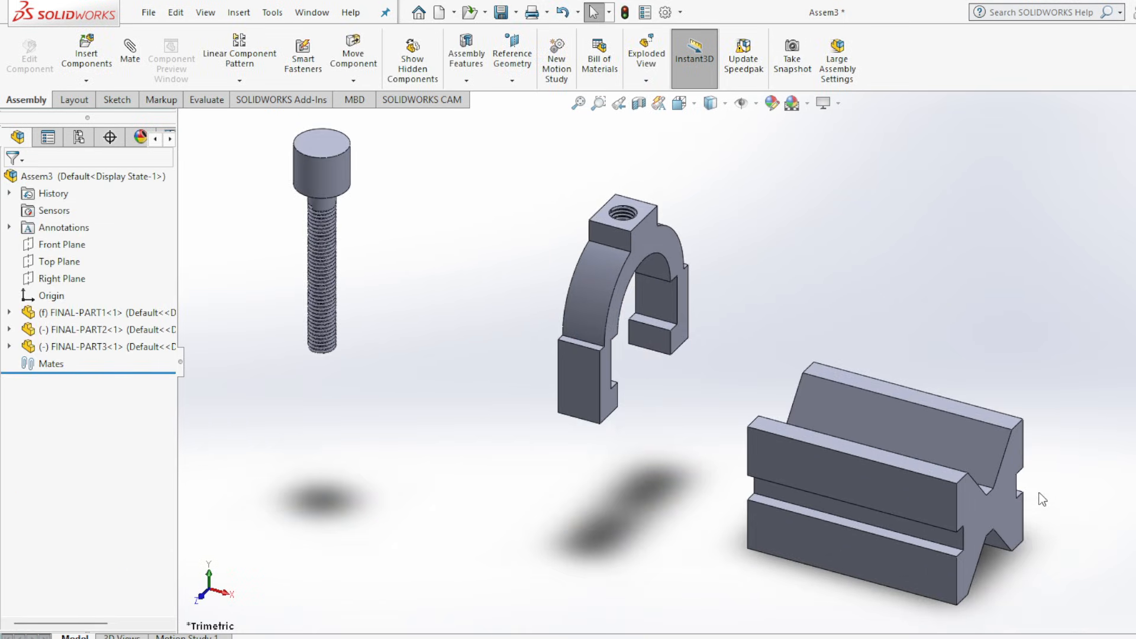
left_click(130, 54)
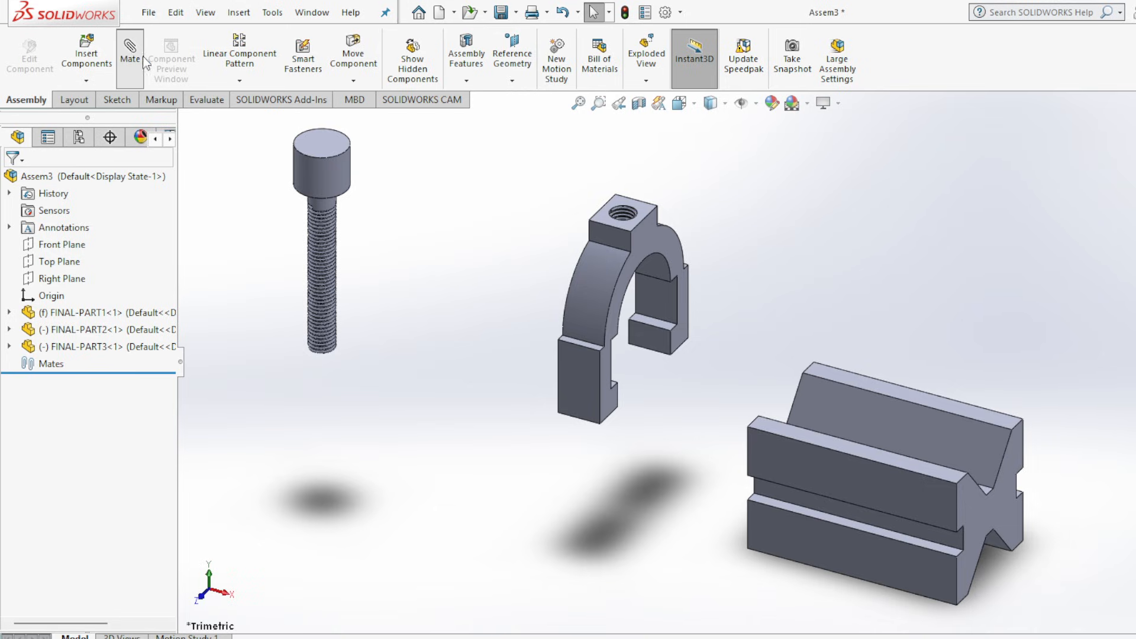
left_click(645, 333)
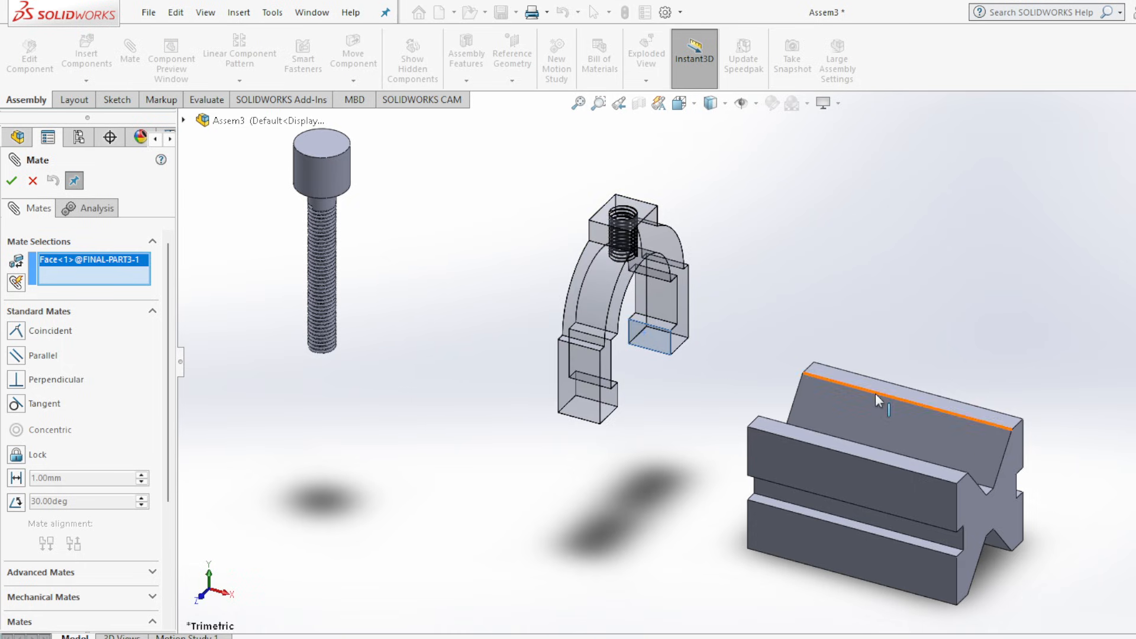
middle_click_drag(1133, 565, 1010, 614)
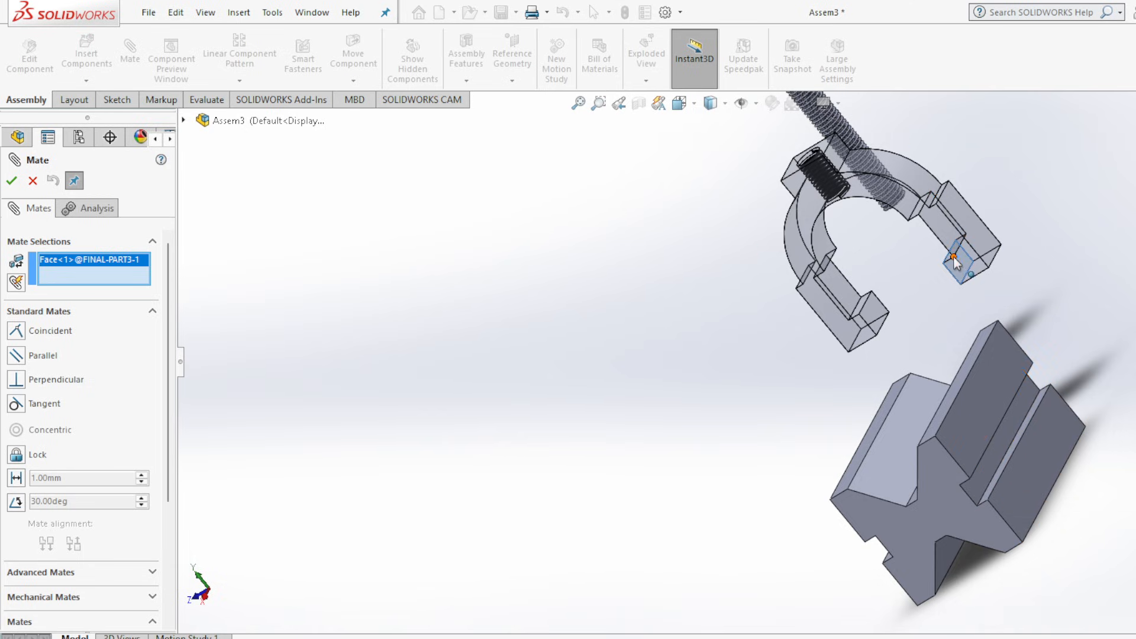
left_click(1000, 445)
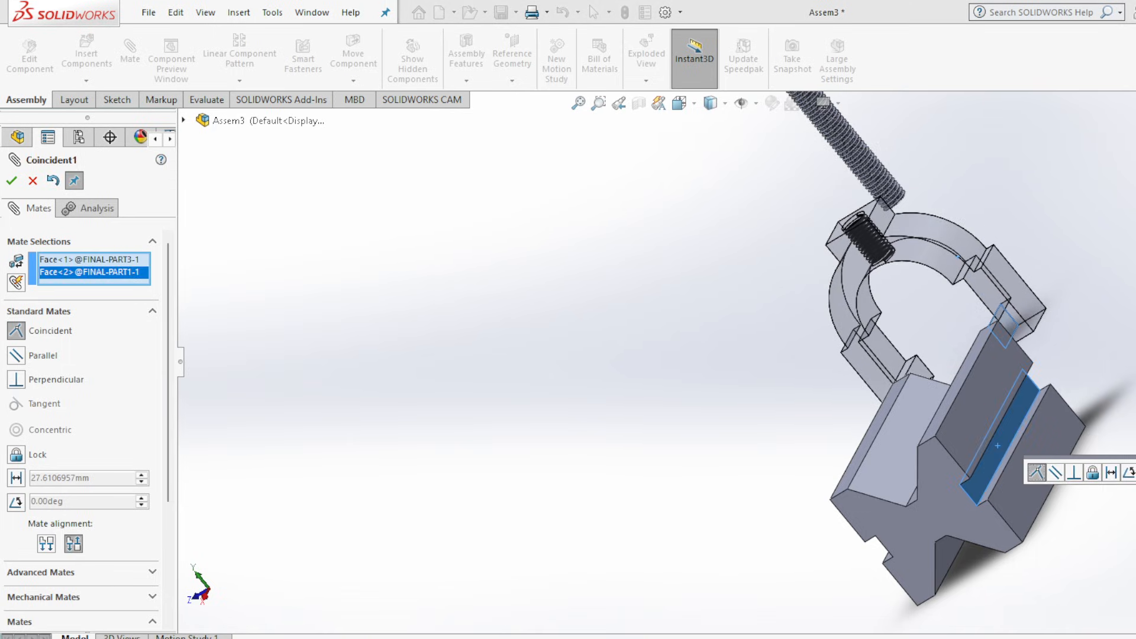
key("Return")
Add a coincident mate between the underside of the slider's leg and the lower ledge of the block's side groove.
middle_click_drag(666, 596, 811, 360)
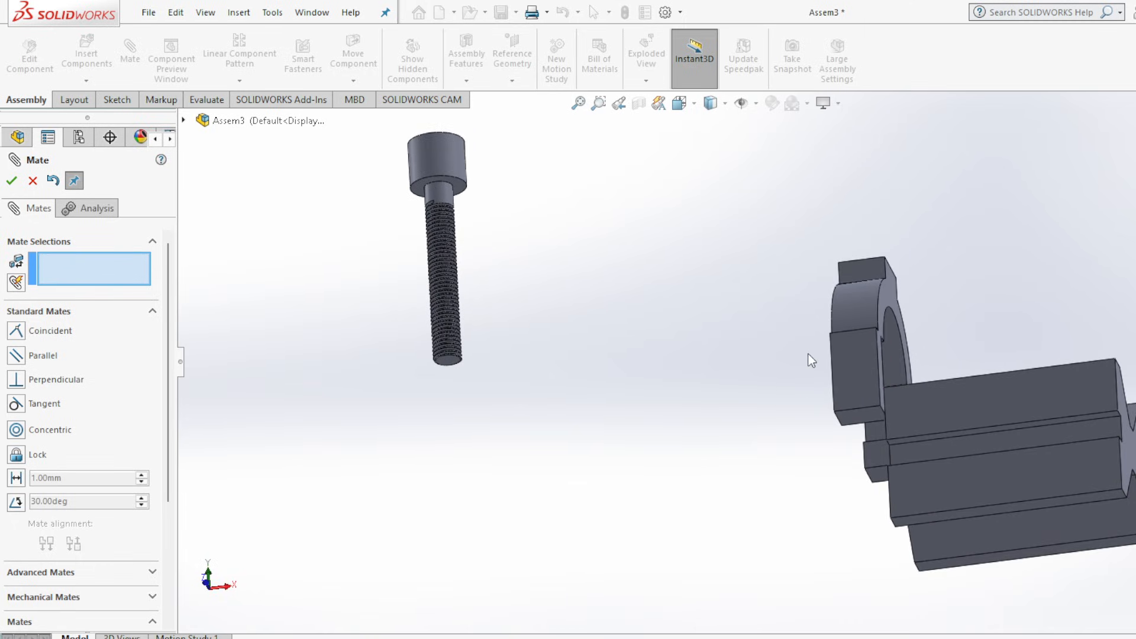
left_click(868, 413)
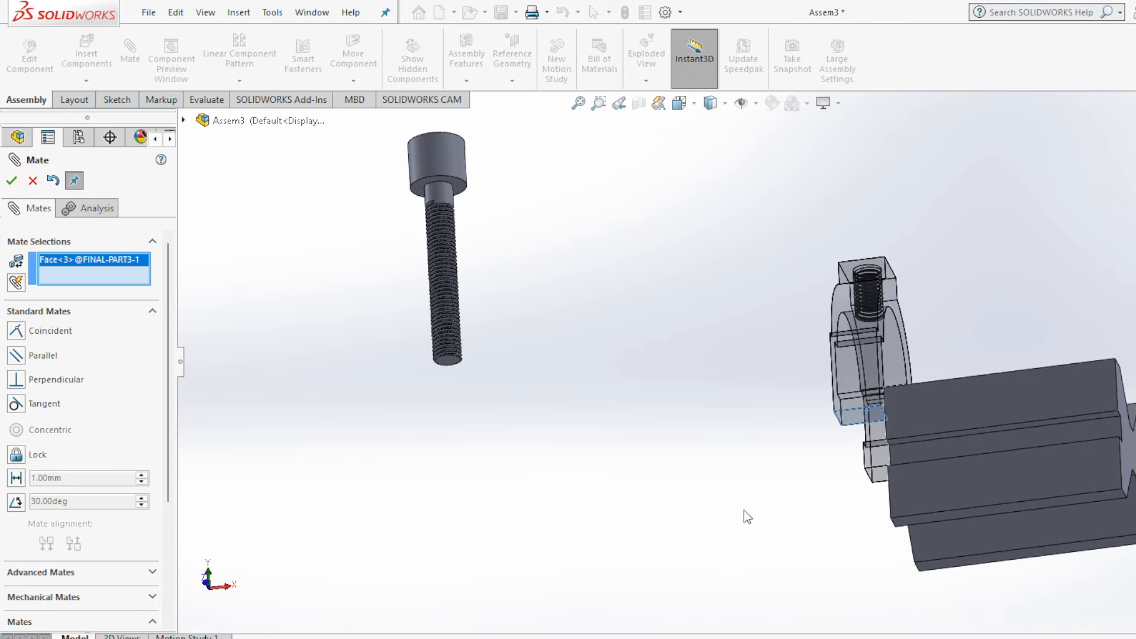
middle_click_drag(744, 511, 718, 538)
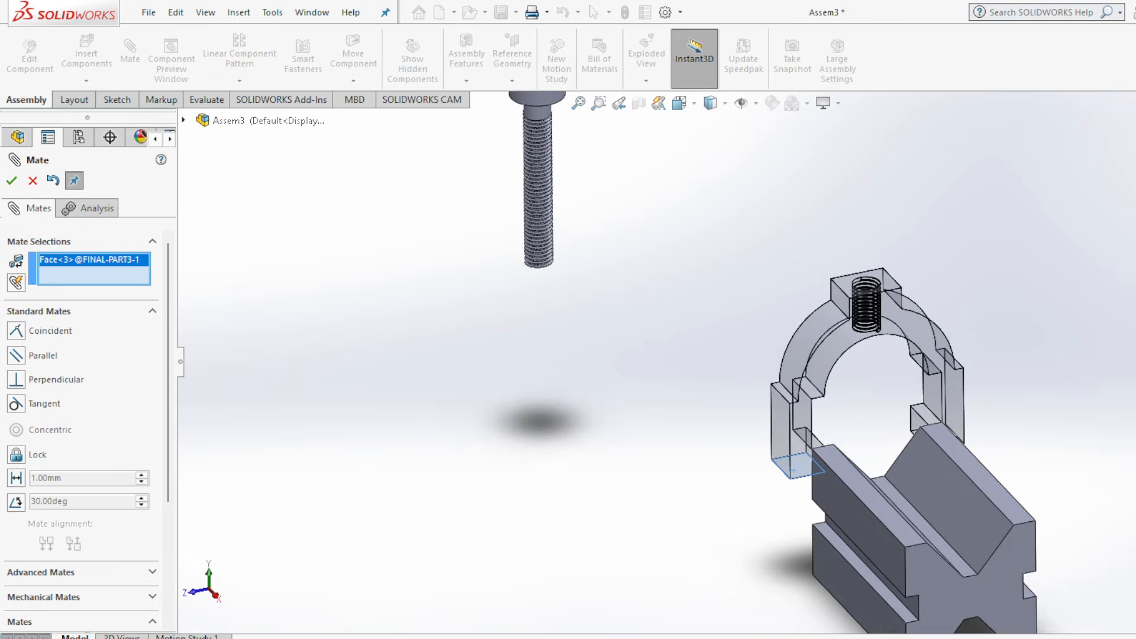
left_click(856, 559)
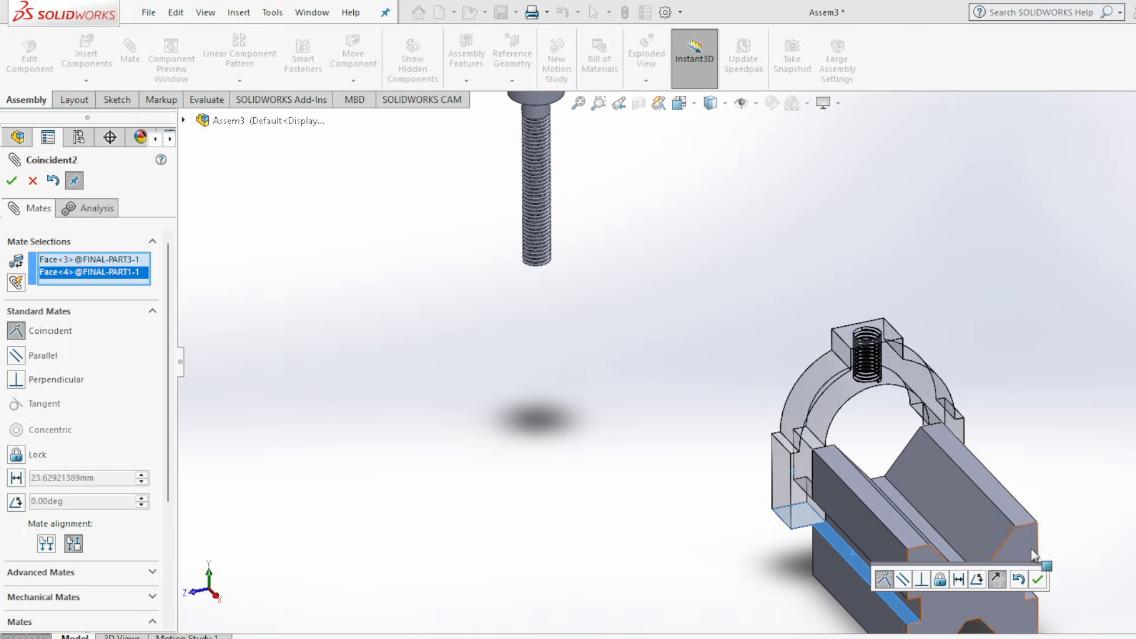
left_click(1037, 580)
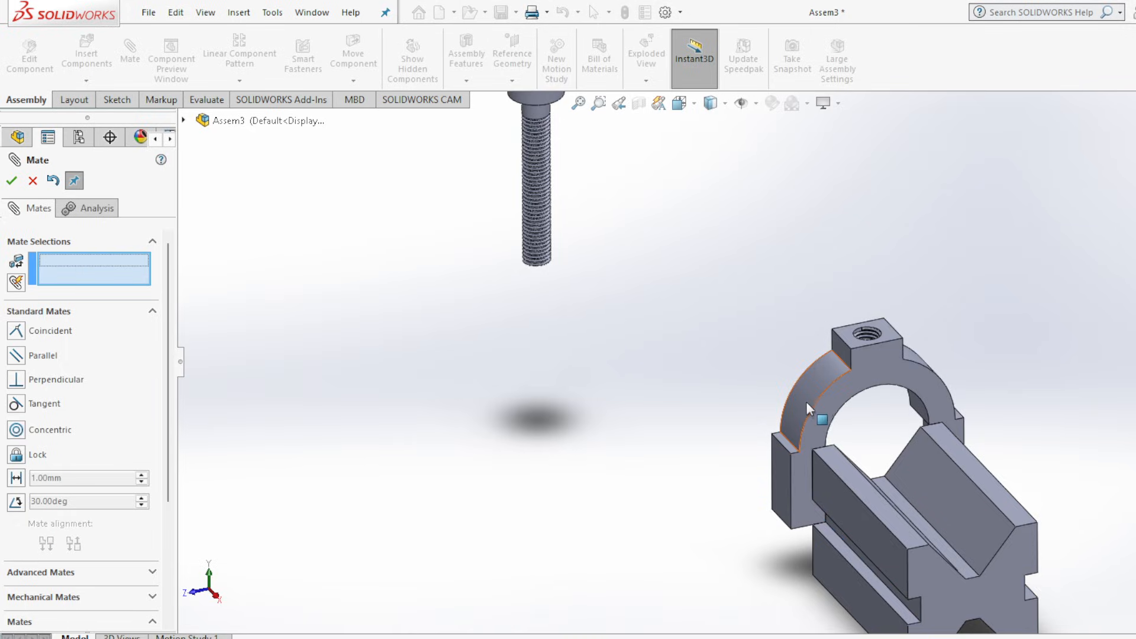
Slide the mated slider along the block's grooves from the far end towards the middle.
left_click_drag(806, 401, 840, 509)
scroll(1092, 578, "up", 2)
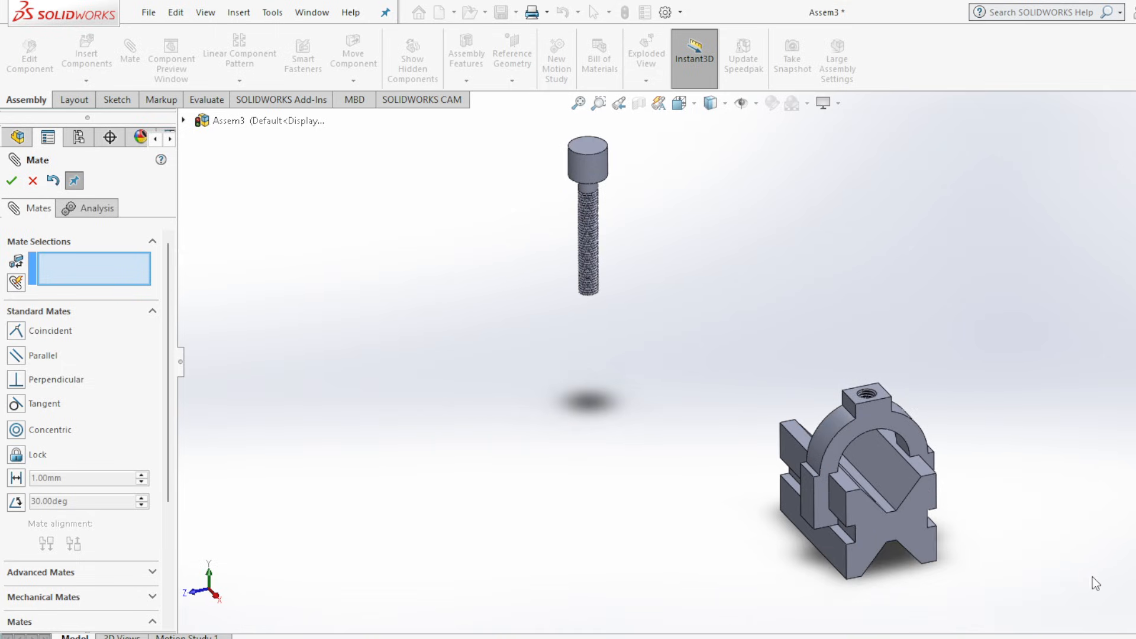
scroll(1093, 577, "down", 2)
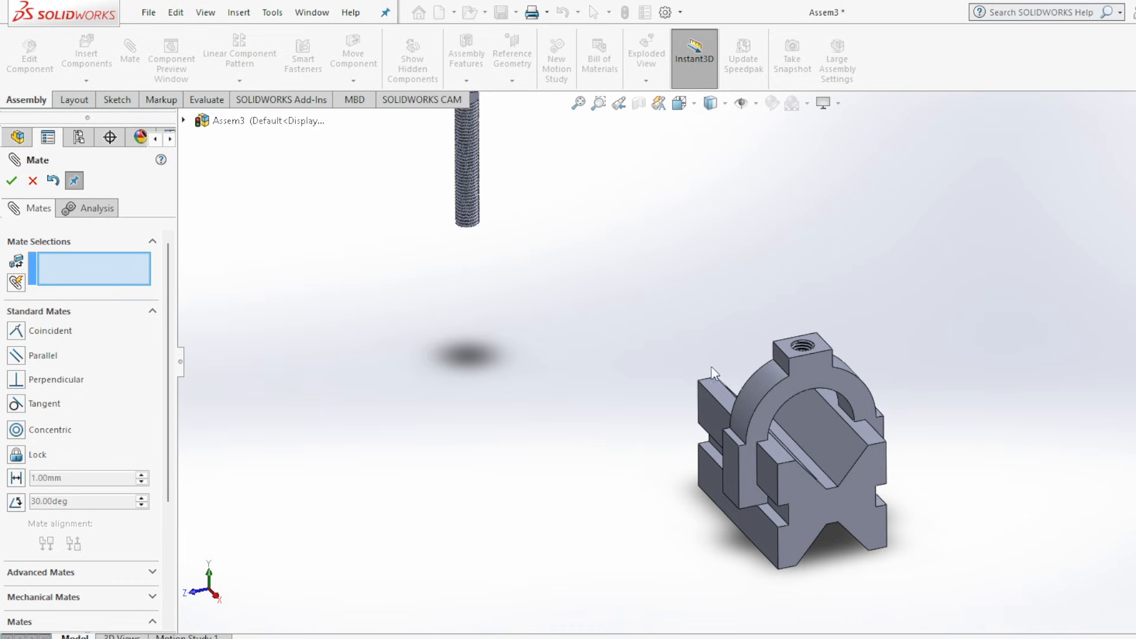
Add a concentric mate between the cylindrical thread face of the screw and the threaded hole in the slider's top boss.
scroll(497, 166, "up", 2)
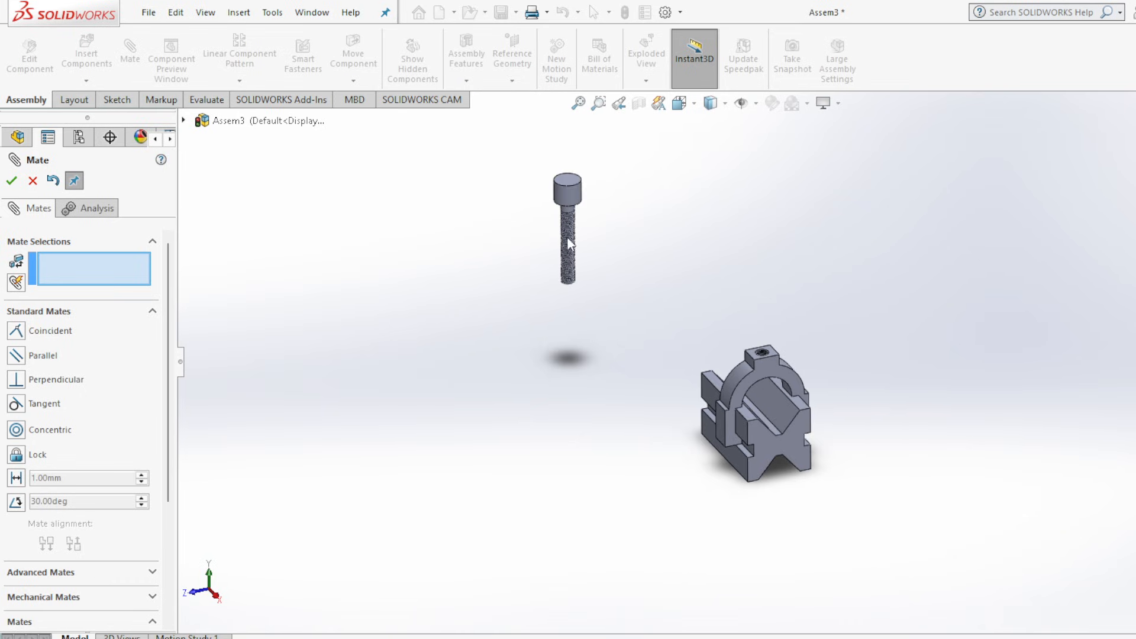
scroll(621, 219, "down", 5)
scroll(619, 237, "down", 3)
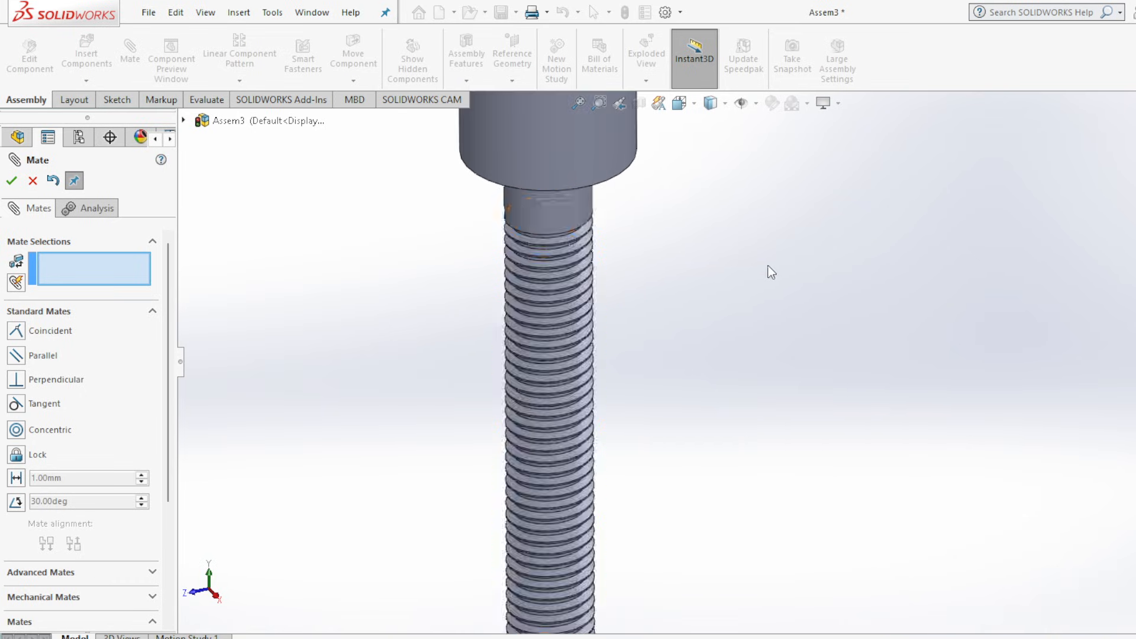
scroll(594, 242, "down", 6)
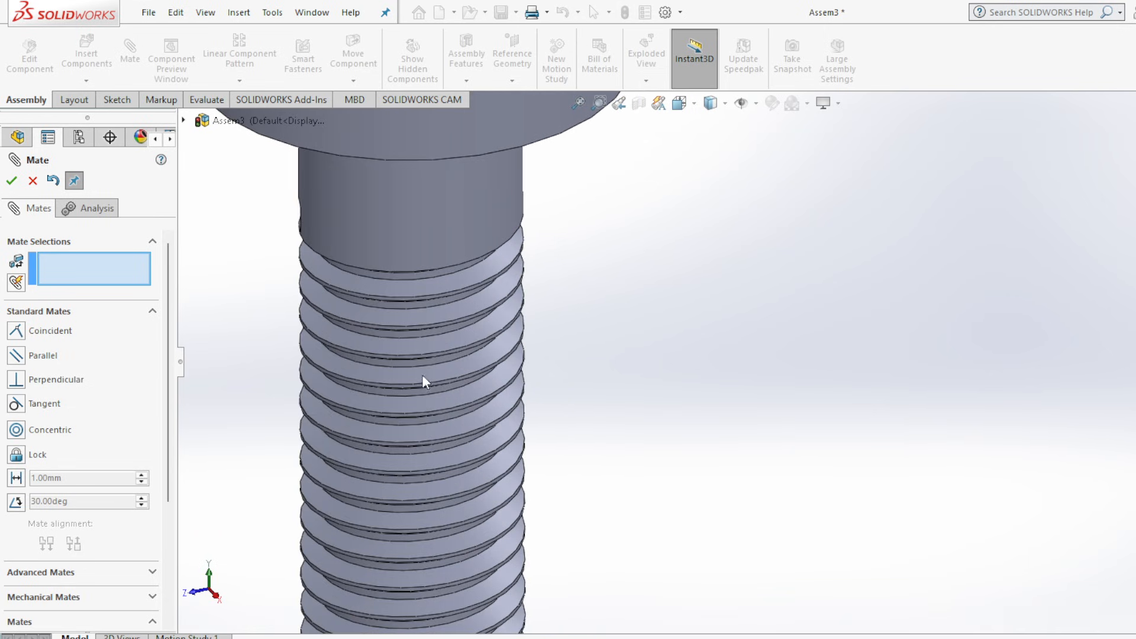
scroll(355, 373, "down", 3)
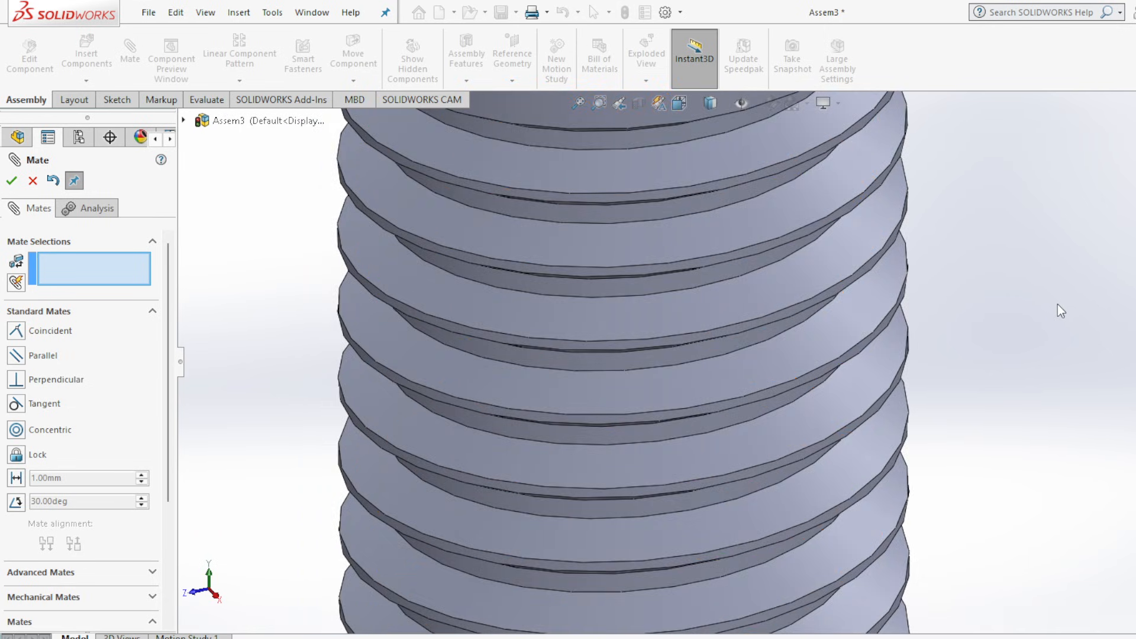
left_click(759, 322)
scroll(1018, 426, "up", 10)
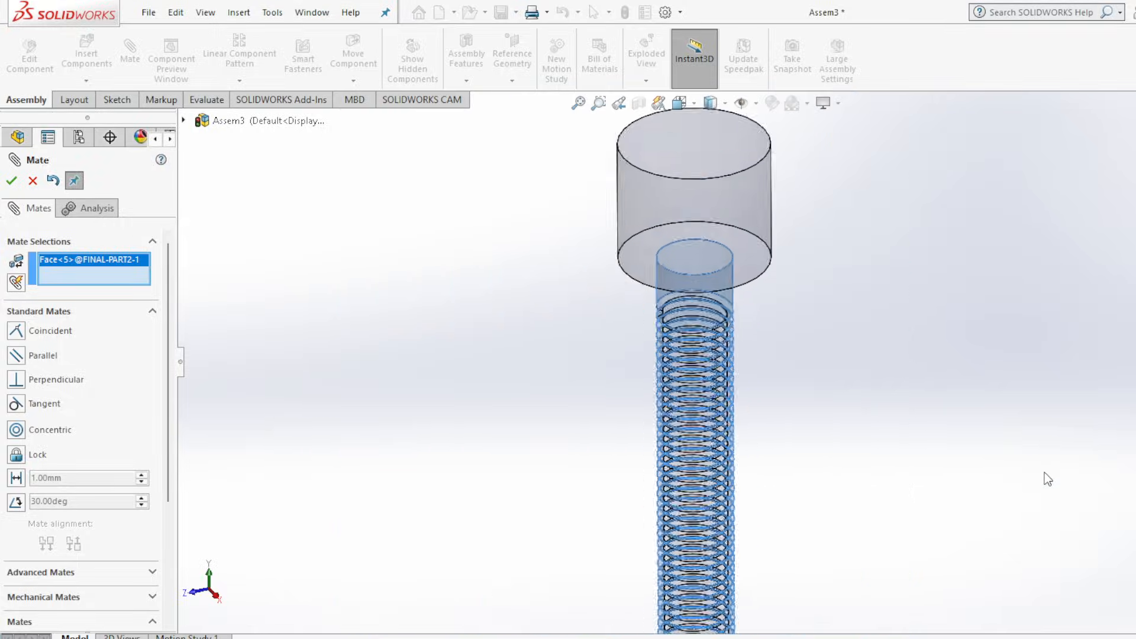
scroll(802, 439, "down", 6)
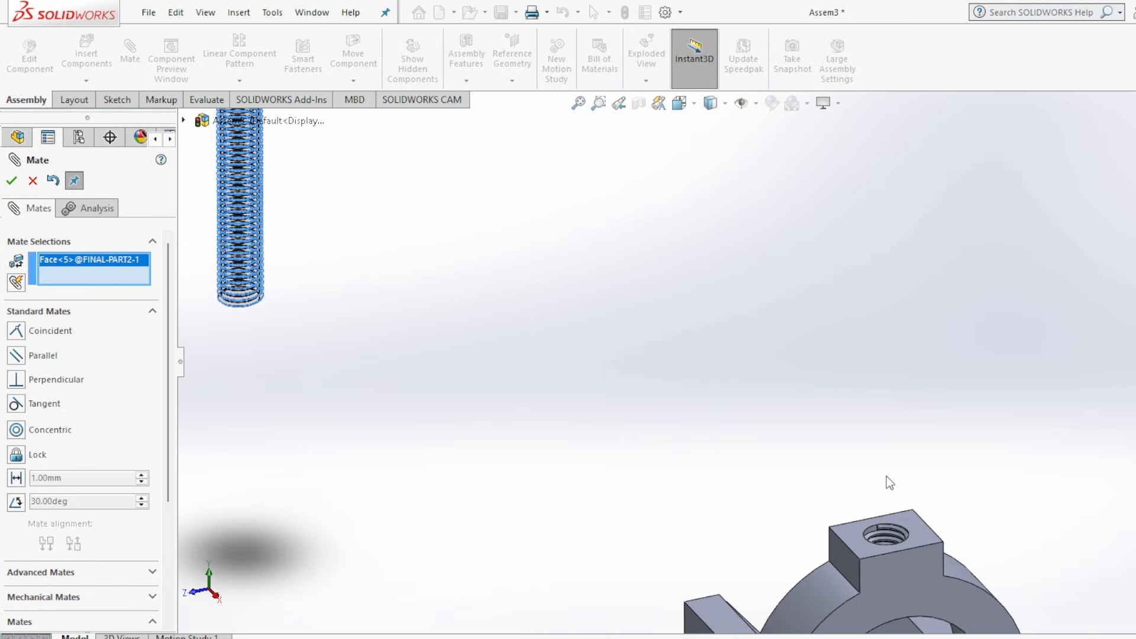
scroll(861, 589, "down", 4)
scroll(861, 588, "down", 3)
scroll(715, 396, "down", 8)
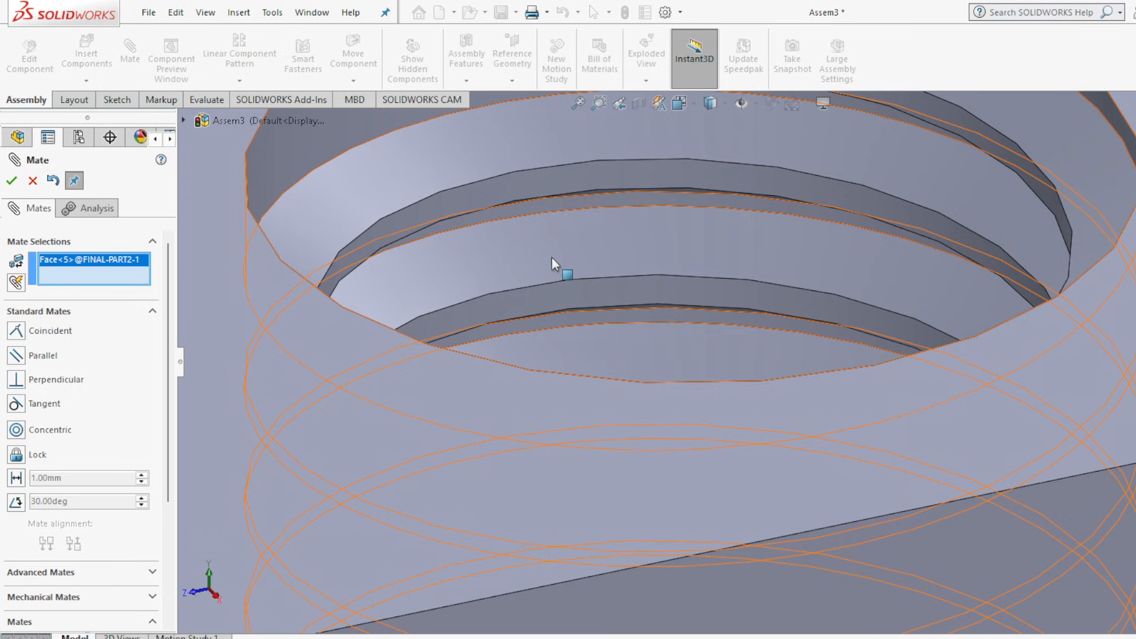
left_click(647, 274)
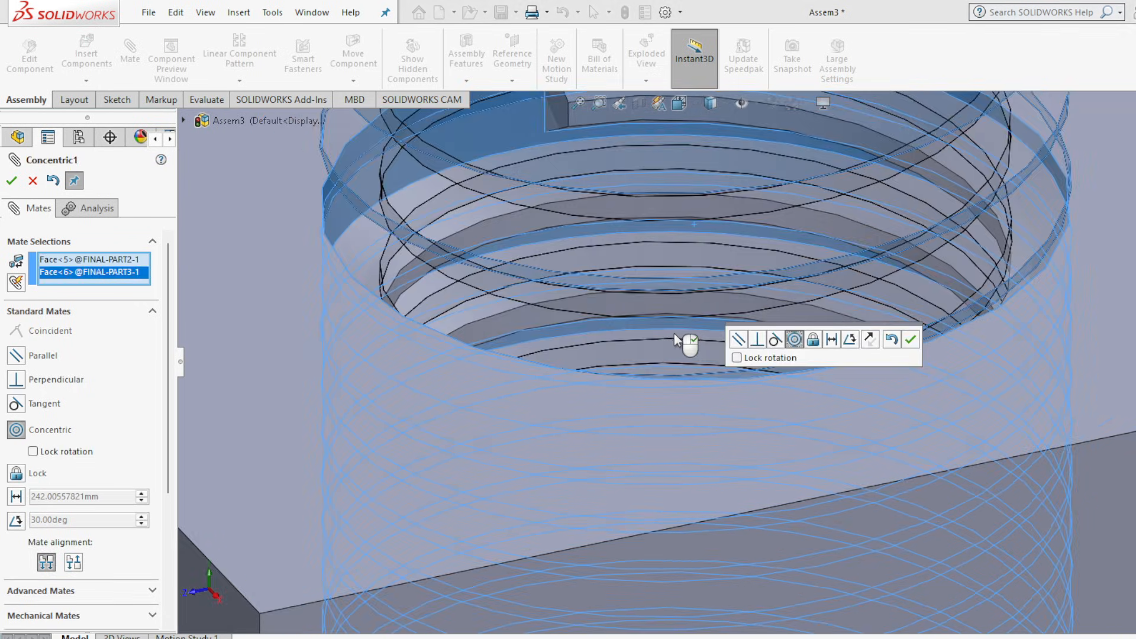
scroll(680, 339, "up", 6)
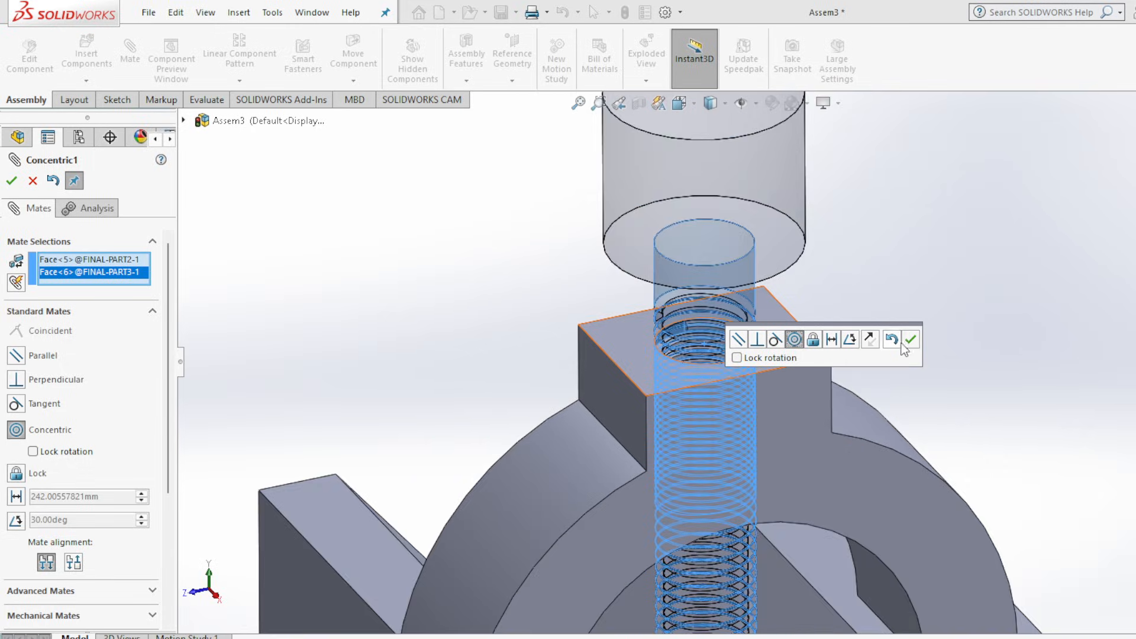
left_click(911, 339)
Move the screw up along the axis of the slider's hole so its tip stays clear of the block's V-groove.
scroll(946, 375, "up", 5)
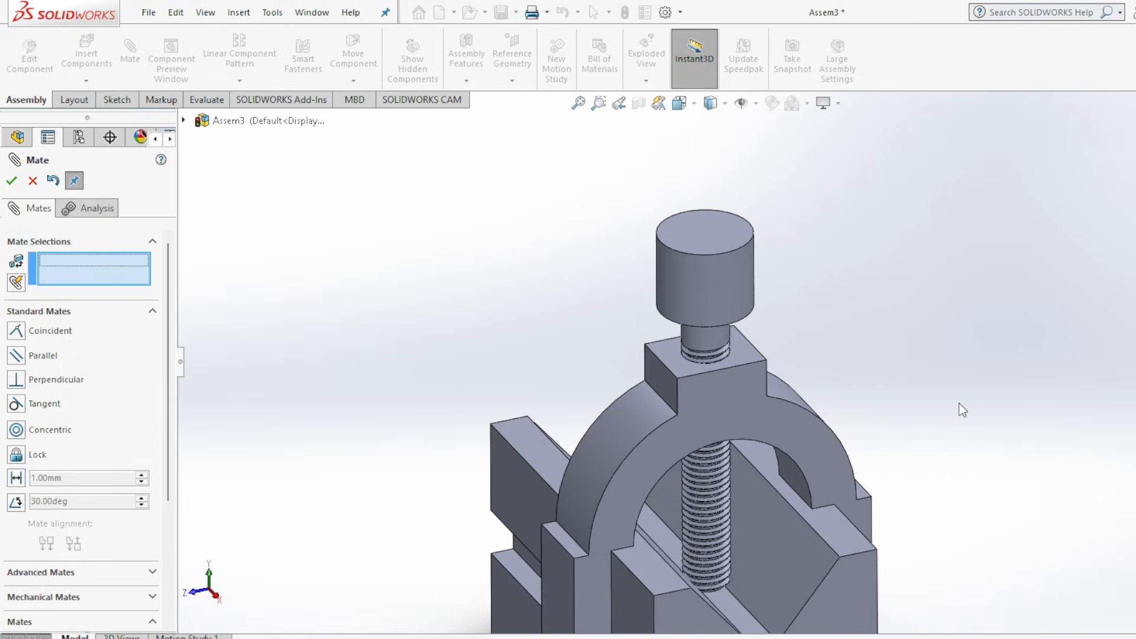
mouse_move(718, 319)
left_mouse_down()
mouse_move(713, 232)
mouse_move(725, 360)
mouse_move(712, 248)
mouse_move(718, 326)
left_mouse_up()
left_click_drag(717, 243, 716, 228)
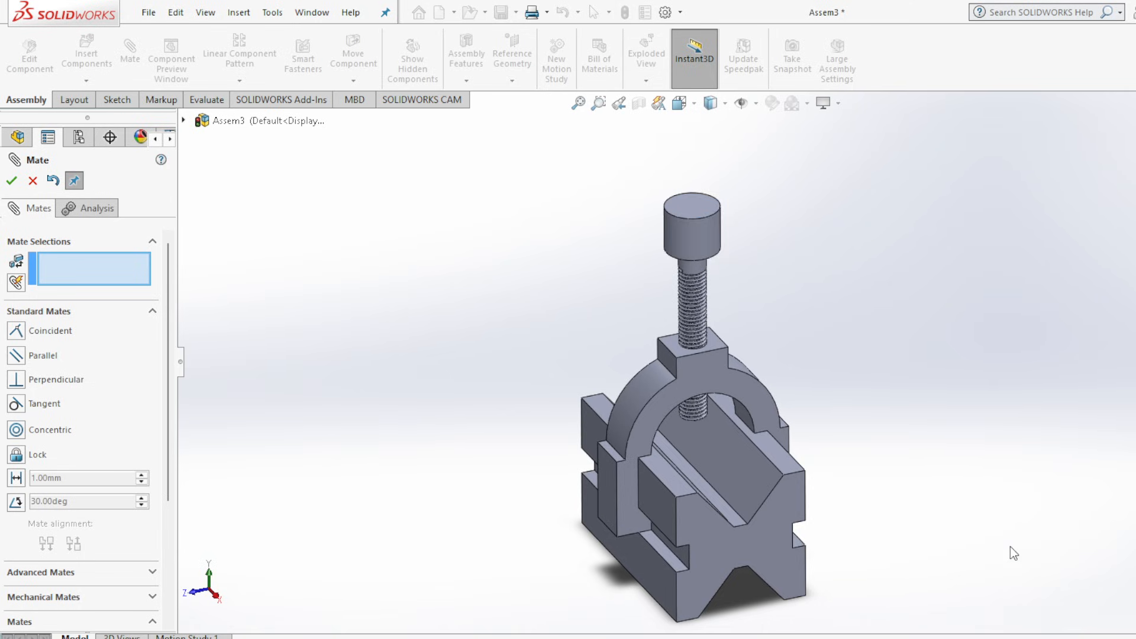
left_click(946, 638)
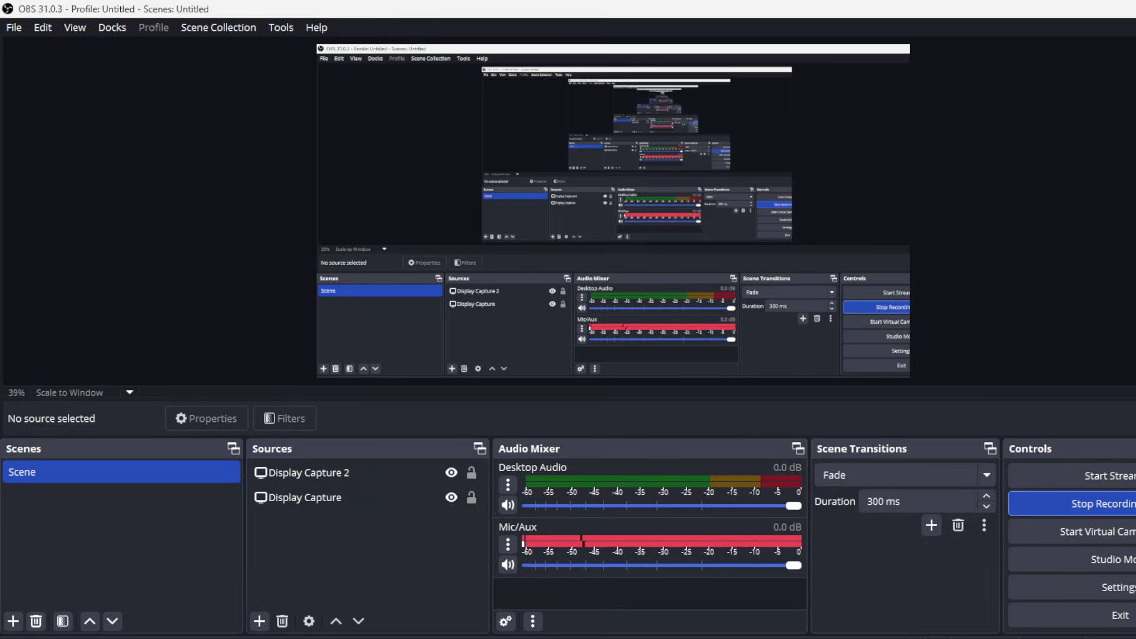